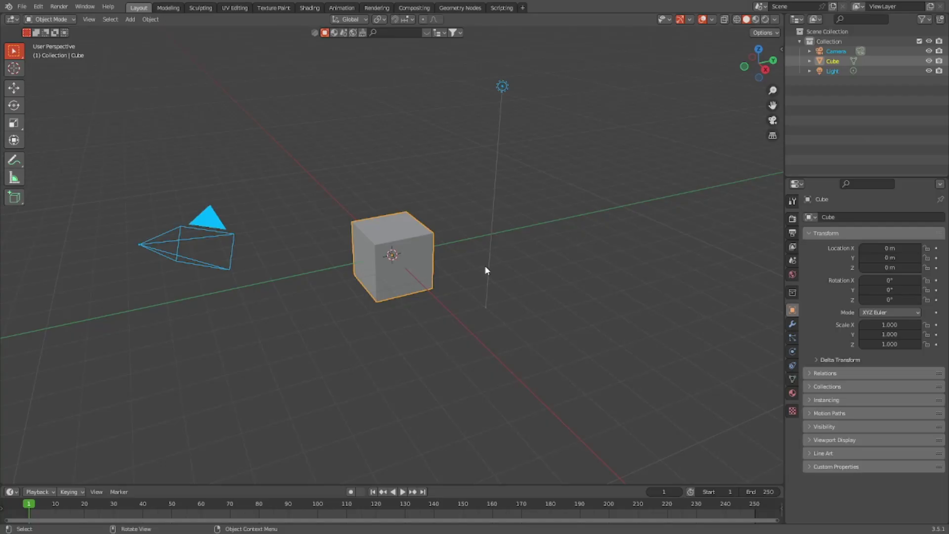
pyautogui.click(459, 207)
pyautogui.click(430, 245)
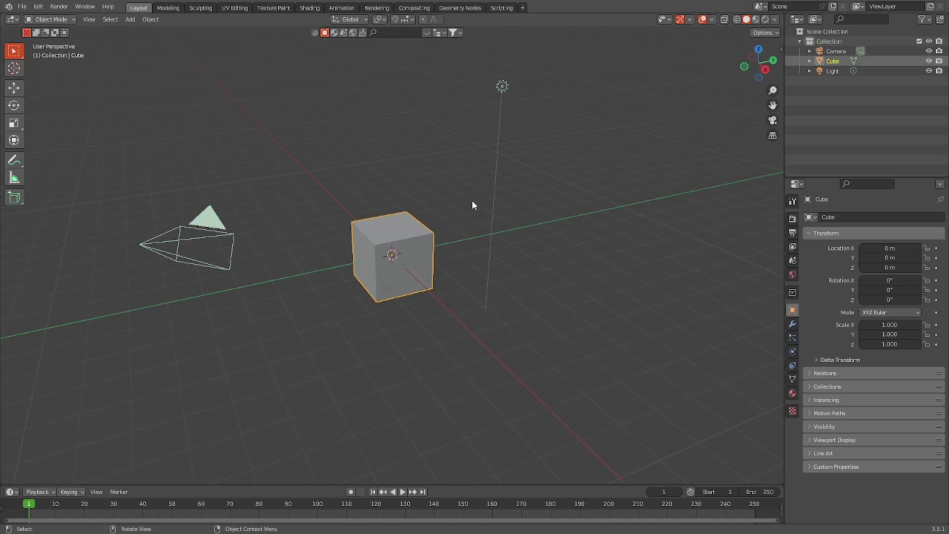
# Delete all the default objects (camera, cube and light) from the scene
pyautogui.press('a')
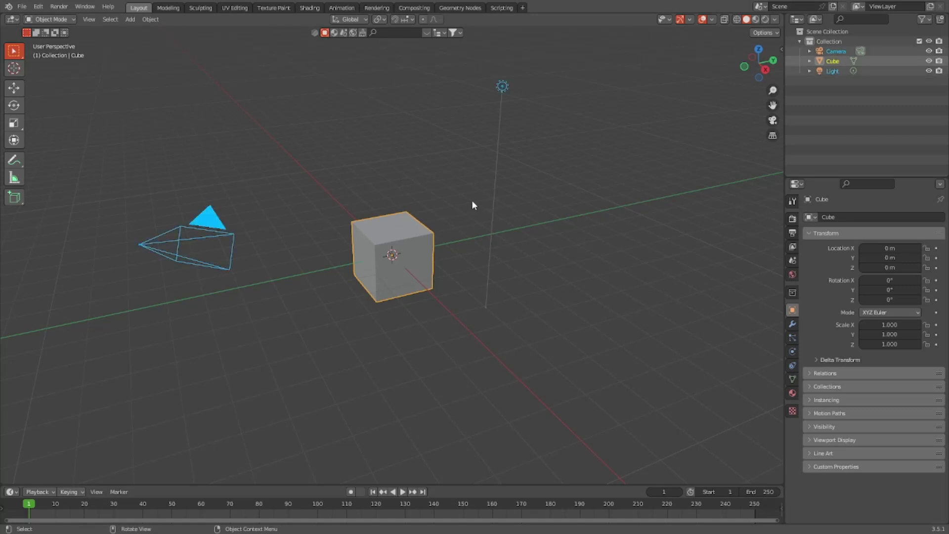
pyautogui.press('x')
pyautogui.click(473, 204)
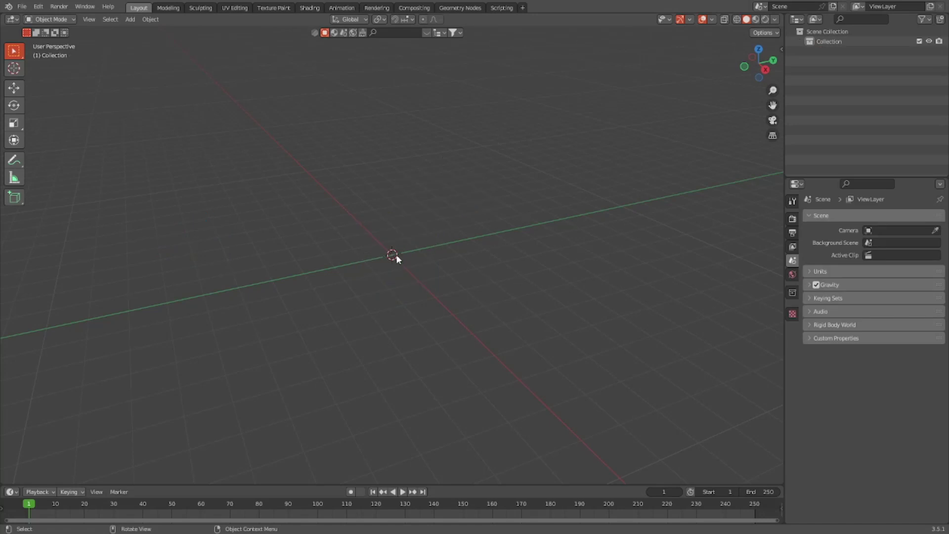
# Add a new cube mesh at the world origin
pyautogui.hotkey('shift', 'a')
pyautogui.moveTo(435, 232)
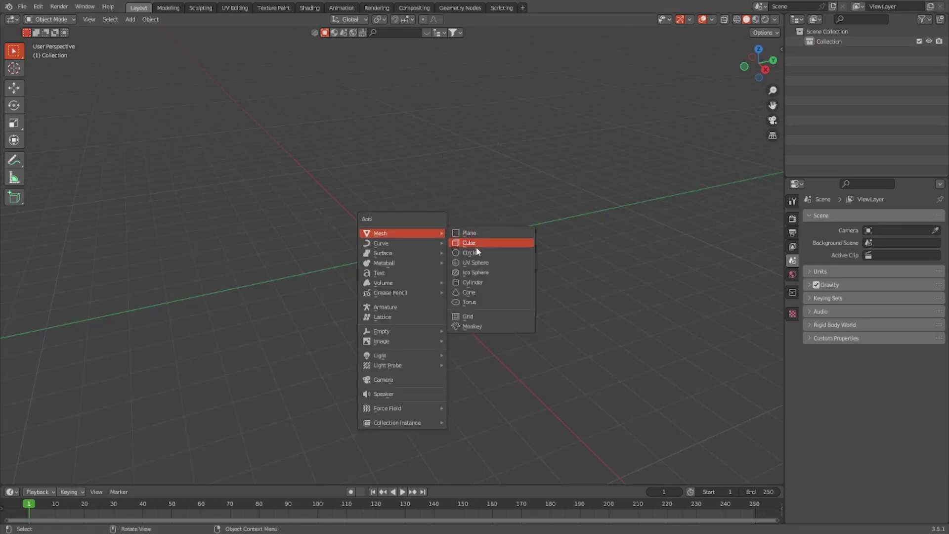
pyautogui.click(479, 247)
pyautogui.scroll(4, 478, 233)
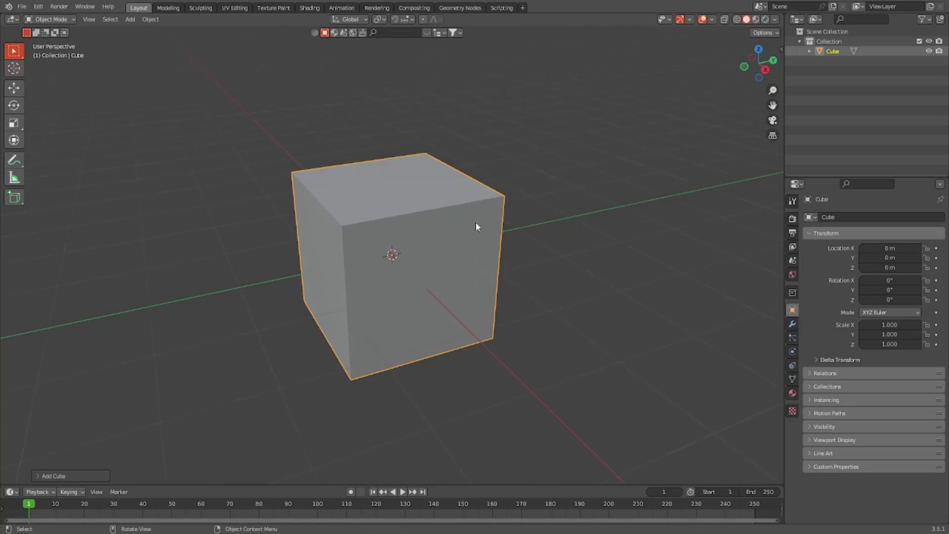
# From the right orthographic view, scale the cube along X to about 0.49
pyautogui.moveTo(478, 224); pyautogui.dragTo(443, 213, button='middle')
pyautogui.scroll(-1, 443, 213)
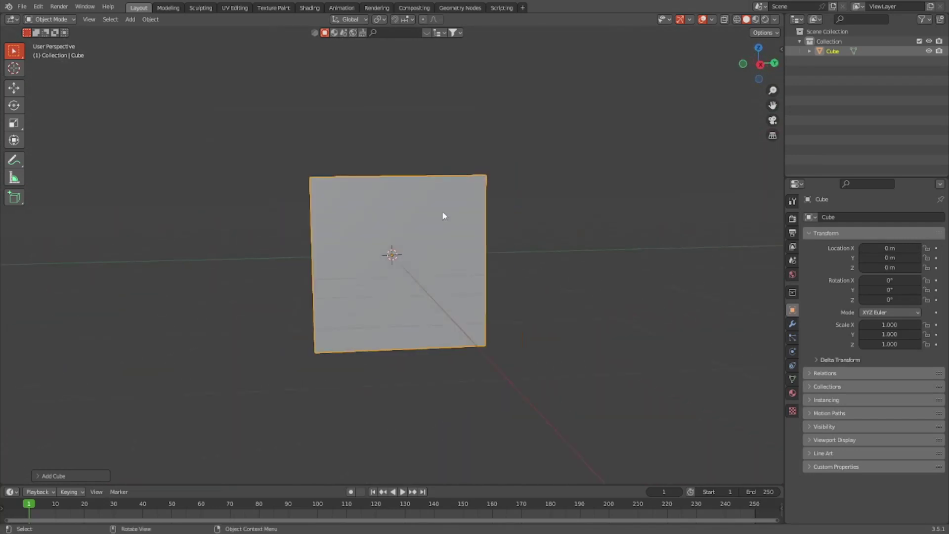
pyautogui.click(760, 64)
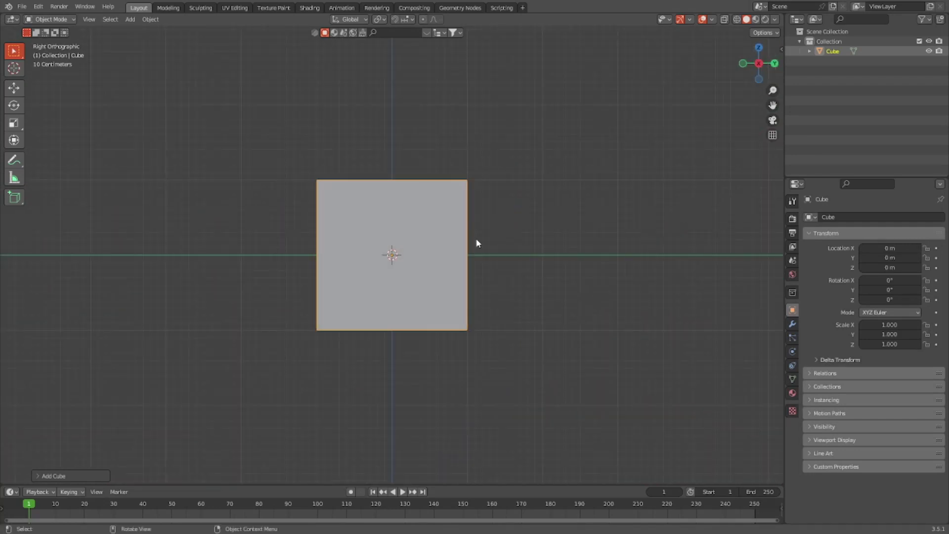
pyautogui.scroll(4, 589, 252)
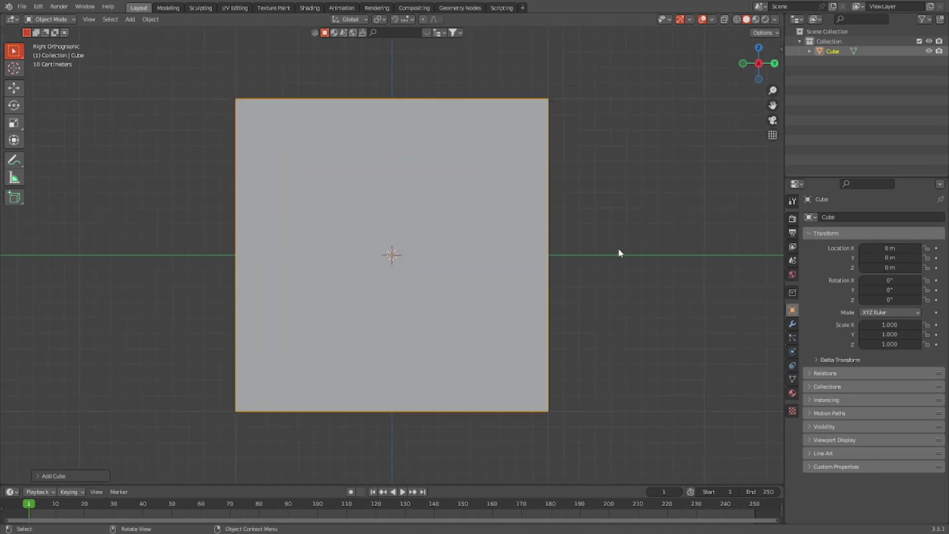
pyautogui.press('s')
pyautogui.press('x')
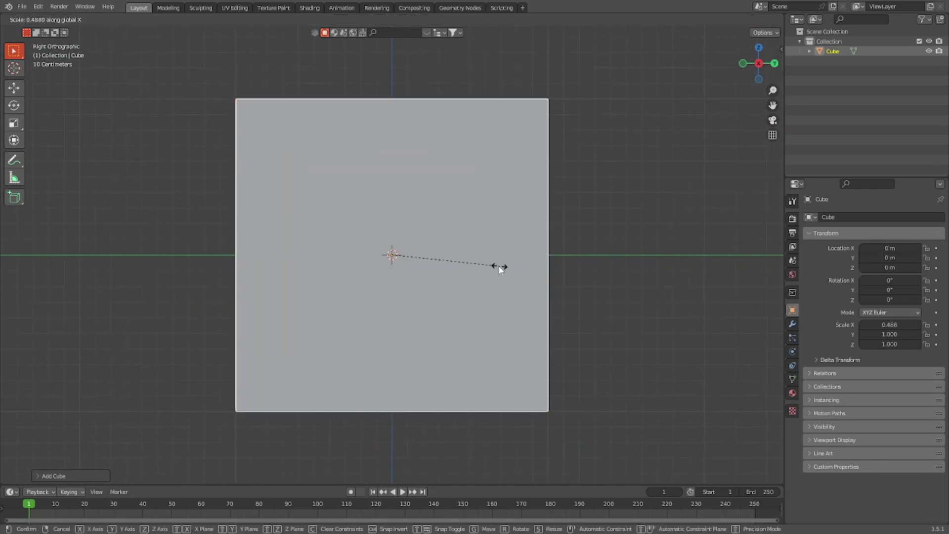
pyautogui.click(500, 268)
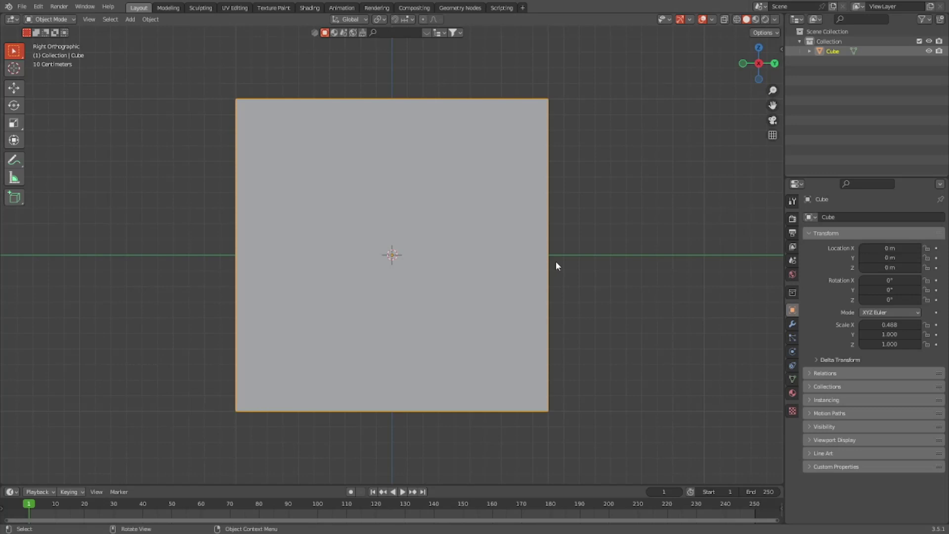
# Set the cube's X scale to exactly 0.6
pyautogui.moveTo(718, 335); pyautogui.dragTo(745, 363, button='middle')
pyautogui.click(887, 325)
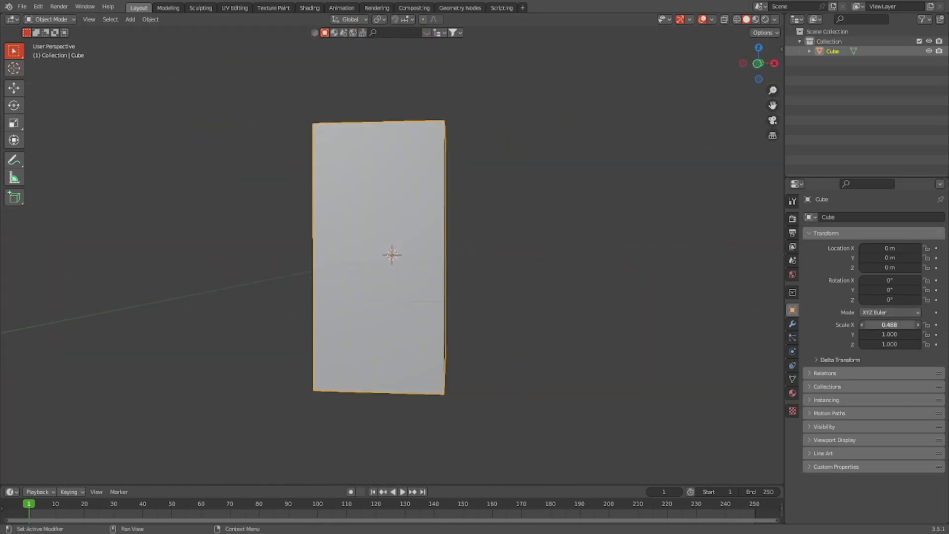
pyautogui.hotkey('ctrl', 'a')
pyautogui.write('0.6')
pyautogui.press('Return')
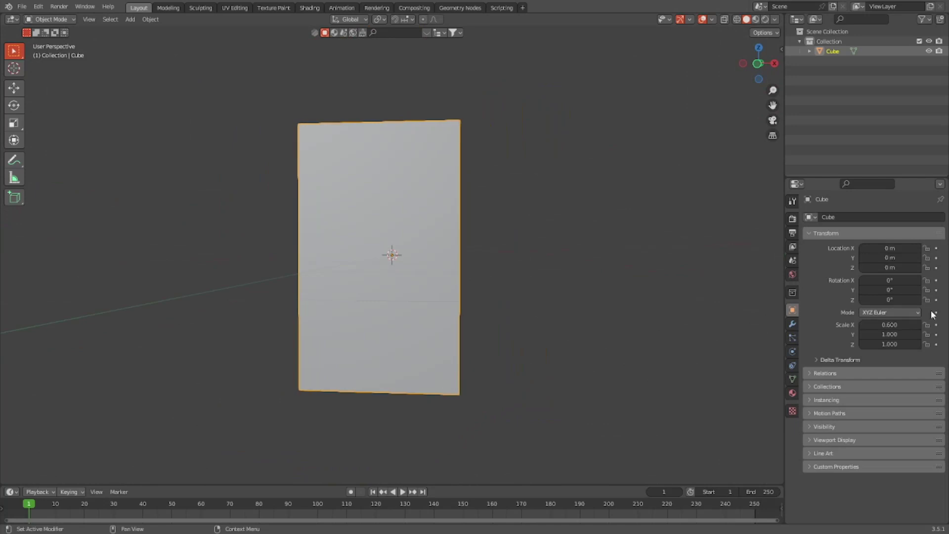
# Adjust the cube's X scale to 0.7 and check its proportions
pyautogui.moveTo(534, 287); pyautogui.dragTo(543, 295, button='middle')
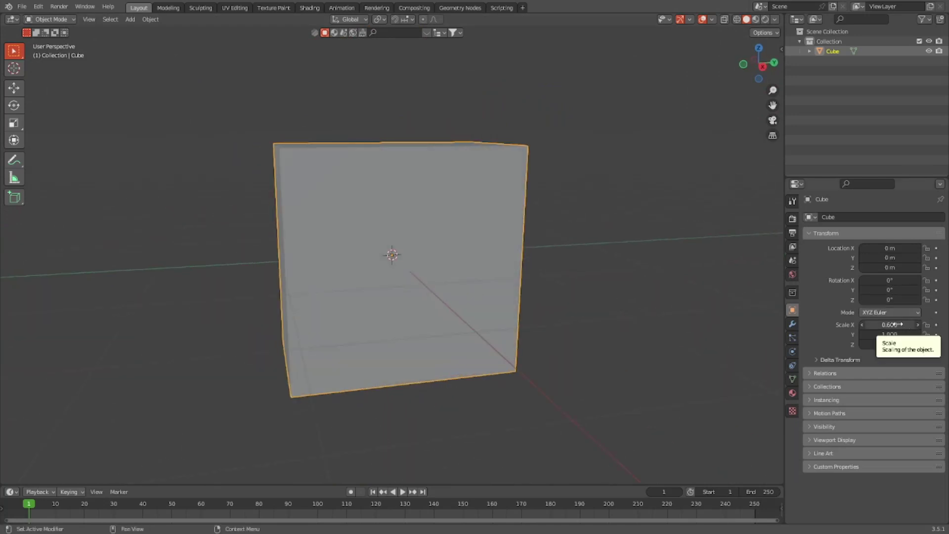
pyautogui.keyDown('ctrl'); pyautogui.moveTo(898, 324); pyautogui.dragTo(909, 325); pyautogui.keyUp('ctrl')
pyautogui.moveTo(440, 309); pyautogui.dragTo(520, 314, button='middle')
pyautogui.keyDown('ctrl'); pyautogui.moveTo(905, 322); pyautogui.dragTo(896, 322); pyautogui.keyUp('ctrl')
# From the right orthographic view, scale the cube along Z to 0.8
pyautogui.moveTo(654, 277); pyautogui.dragTo(722, 71, button='middle')
pyautogui.click(759, 66)
pyautogui.press('s')
pyautogui.press('z')
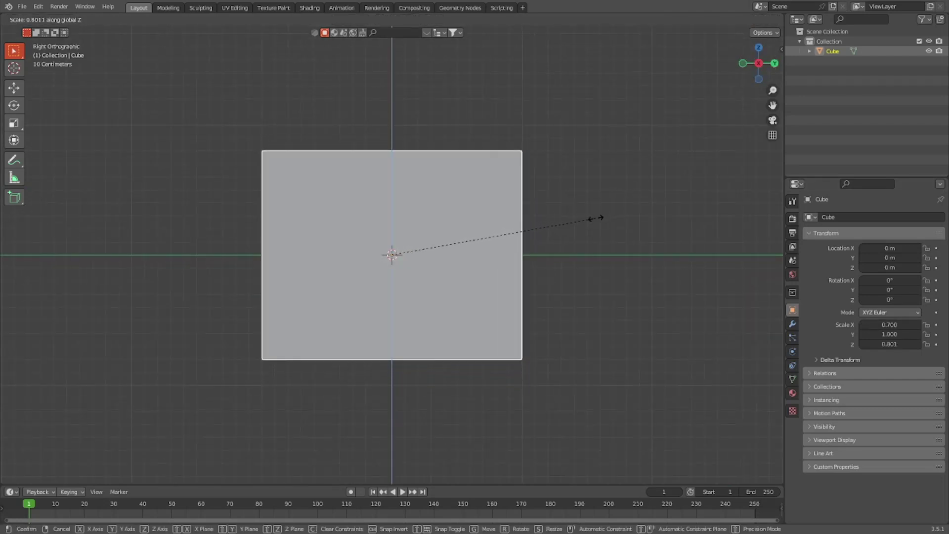
pyautogui.click(596, 218)
pyautogui.moveTo(670, 450); pyautogui.dragTo(588, 371, button='middle')
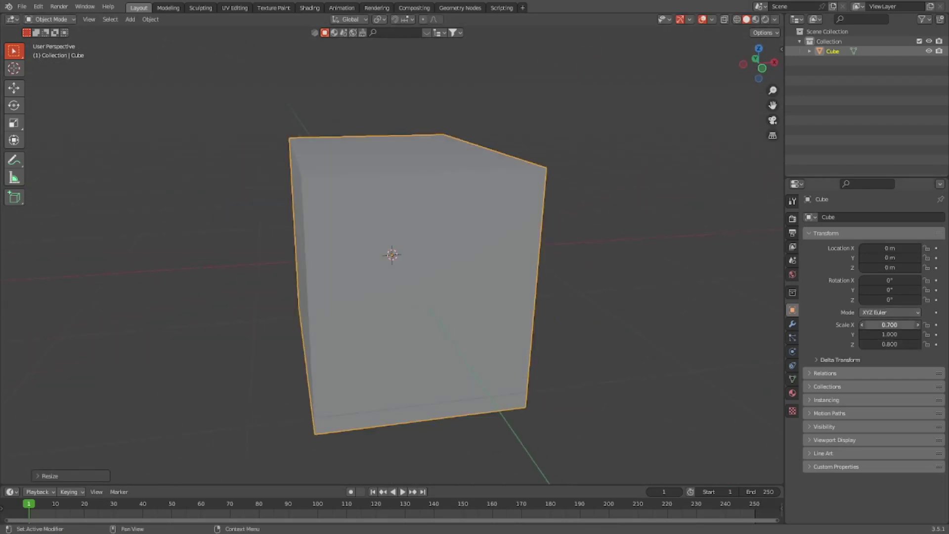
# Reduce the cube's X scale to 0.6
pyautogui.keyDown('ctrl'); pyautogui.moveTo(893, 324); pyautogui.dragTo(886, 325); pyautogui.keyUp('ctrl')
pyautogui.moveTo(592, 325); pyautogui.dragTo(558, 309, button='middle')
pyautogui.keyDown('ctrl'); pyautogui.moveTo(886, 328); pyautogui.dragTo(897, 327); pyautogui.keyUp('ctrl')
pyautogui.moveTo(638, 277); pyautogui.dragTo(548, 266, button='middle')
# Set the cube's Y scale to 0.9
pyautogui.moveTo(894, 335); pyautogui.dragTo(886, 334)
pyautogui.click(894, 334)
pyautogui.write('0.9')
pyautogui.press('Return')
pyautogui.moveTo(665, 265); pyautogui.dragTo(491, 292, button='middle')
# Enter Edit Mode and bevel all of the cube's edges with 4 segments and a width of about 0.06 m
pyautogui.press('Tab')
pyautogui.moveTo(473, 256); pyautogui.dragTo(342, 247, button='middle')
pyautogui.scroll(3, 343, 248)
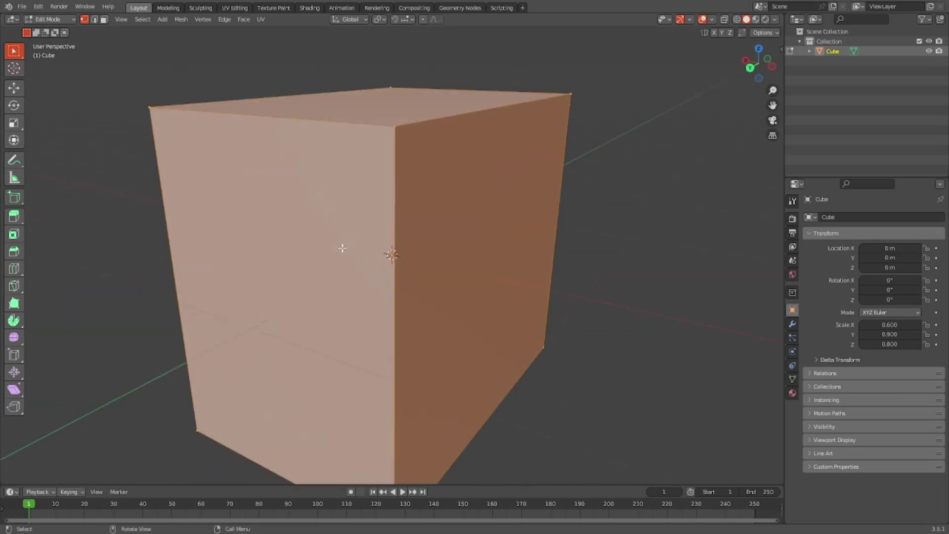
pyautogui.hotkey('ctrl', 'b')
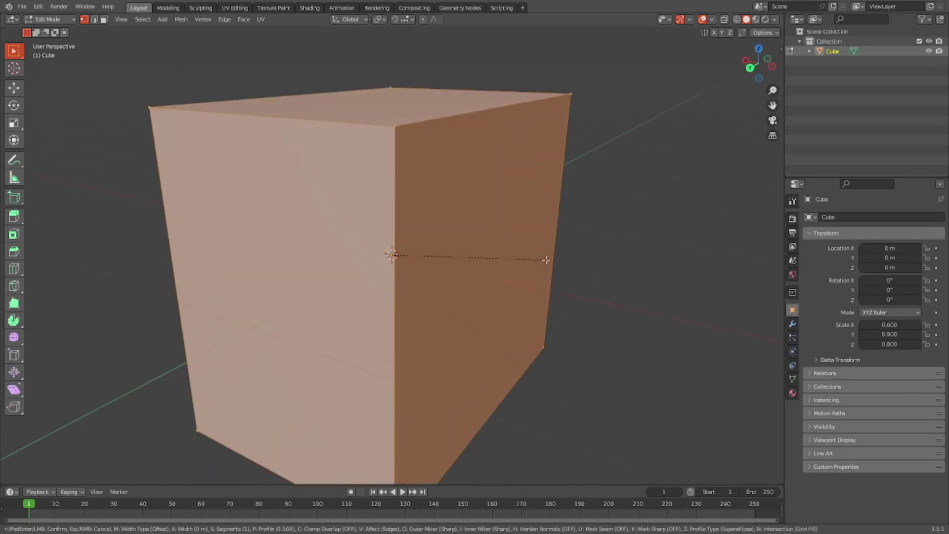
pyautogui.scroll(3, 558, 260)
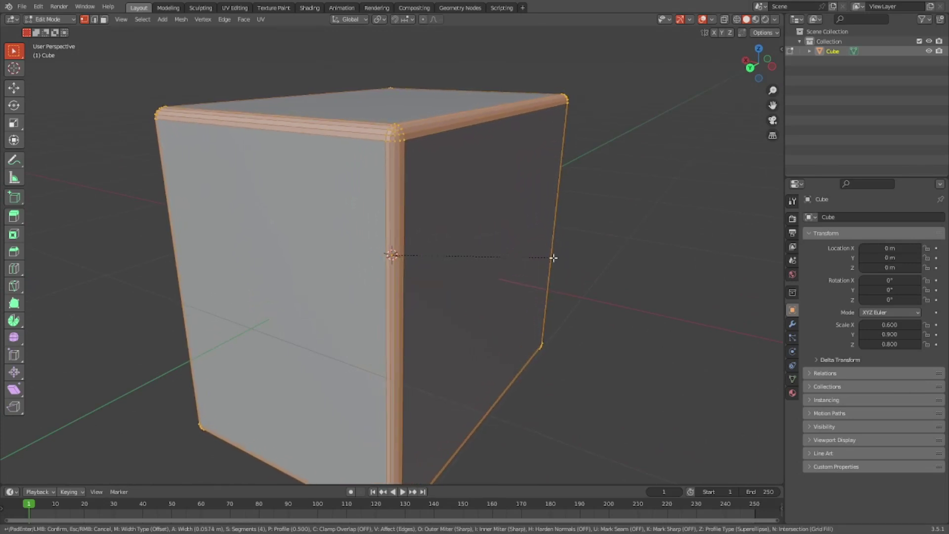
pyautogui.click(556, 259)
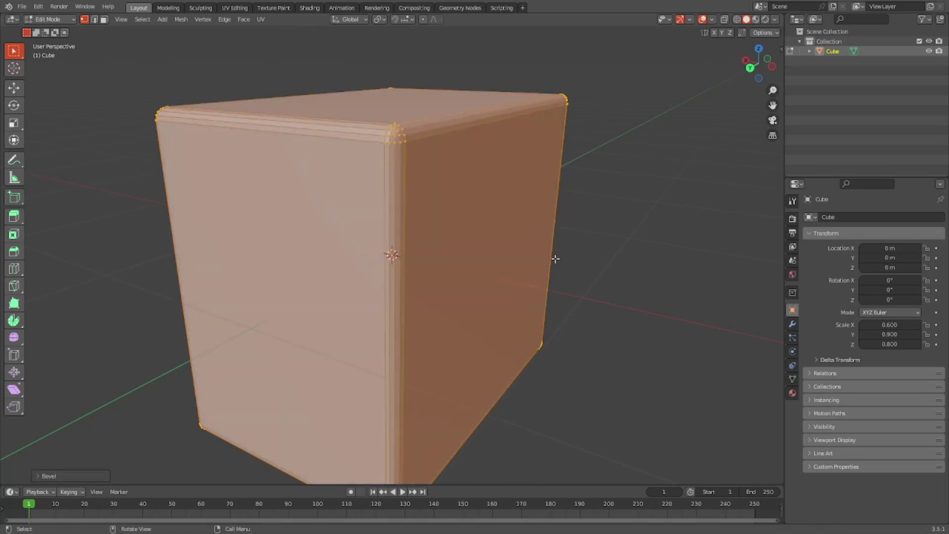
# Set the width of the edge bevel to 0.05 m
pyautogui.click(45, 474)
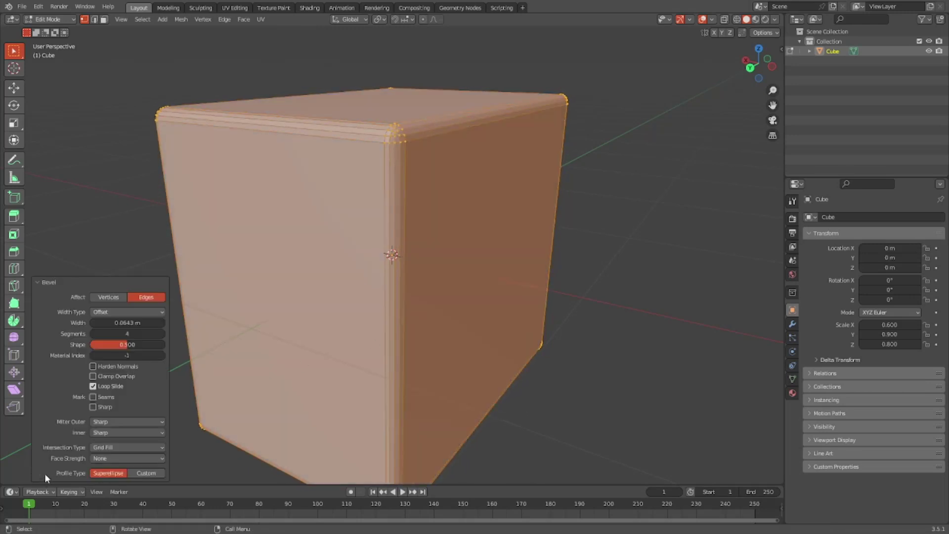
pyautogui.click(142, 325)
pyautogui.hotkey('ctrl', 'a')
pyautogui.press('BackSpace')
pyautogui.write('.0\\')
pyautogui.press('Return')
pyautogui.click(141, 324)
pyautogui.write('0.05')
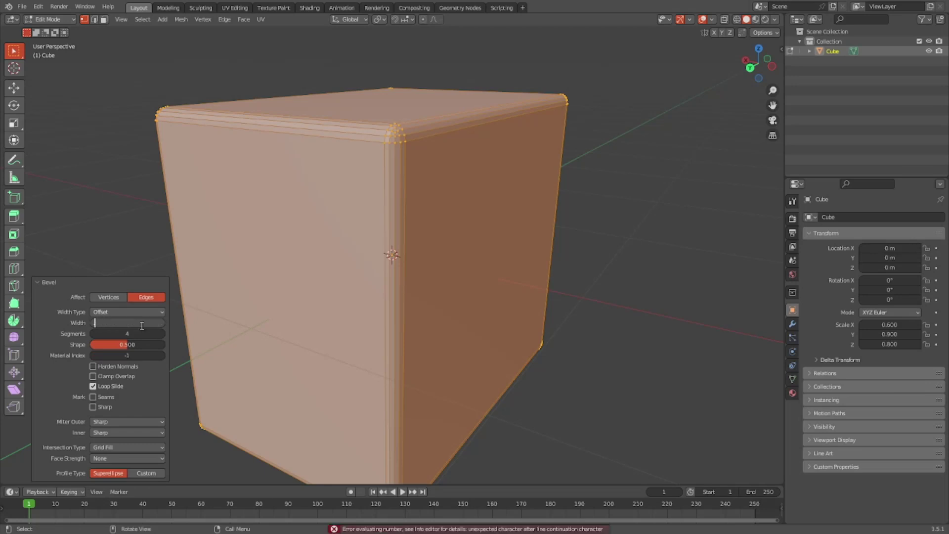
pyautogui.press('Return')
# Examine the cube's bevelled edges and proportions from the left, the front and in perspective
pyautogui.scroll(-1, 559, 49)
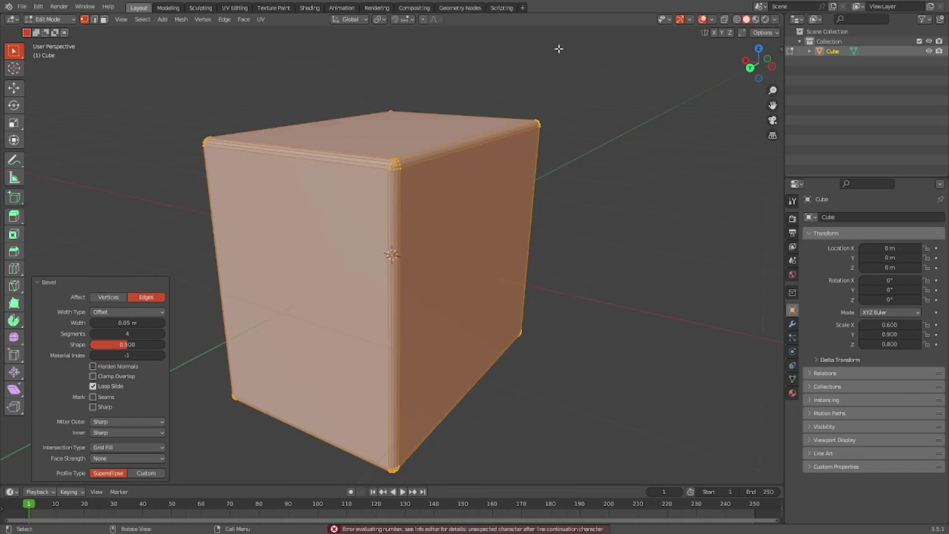
pyautogui.scroll(4, 593, 94)
pyautogui.scroll(-4, 640, 155)
pyautogui.moveTo(604, 230); pyautogui.dragTo(673, 101, button='middle')
pyautogui.click(763, 67)
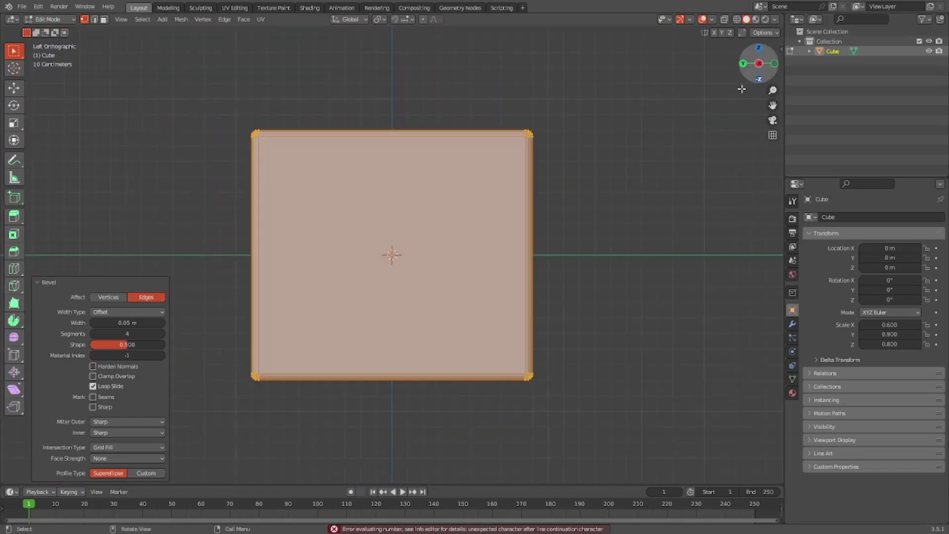
pyautogui.moveTo(656, 136); pyautogui.dragTo(656, 174, button='middle')
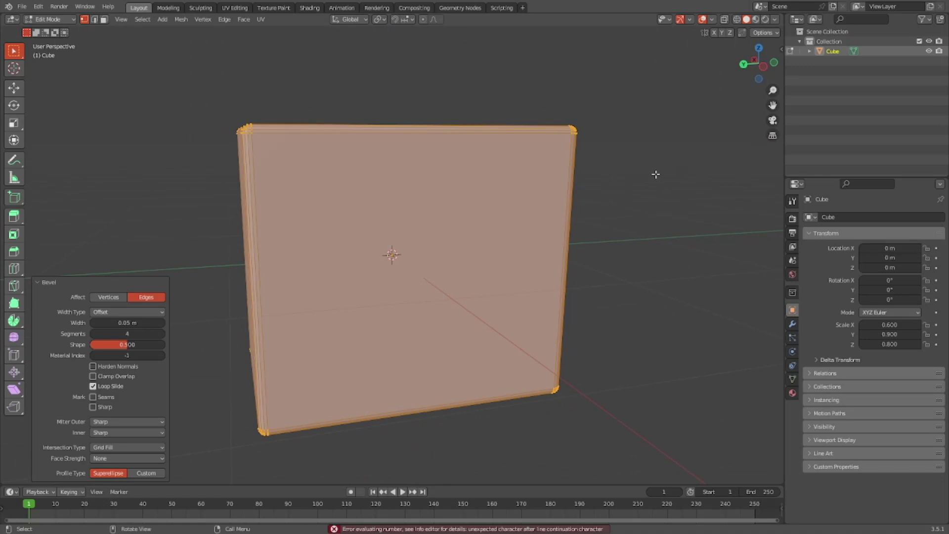
pyautogui.press('KP_1')
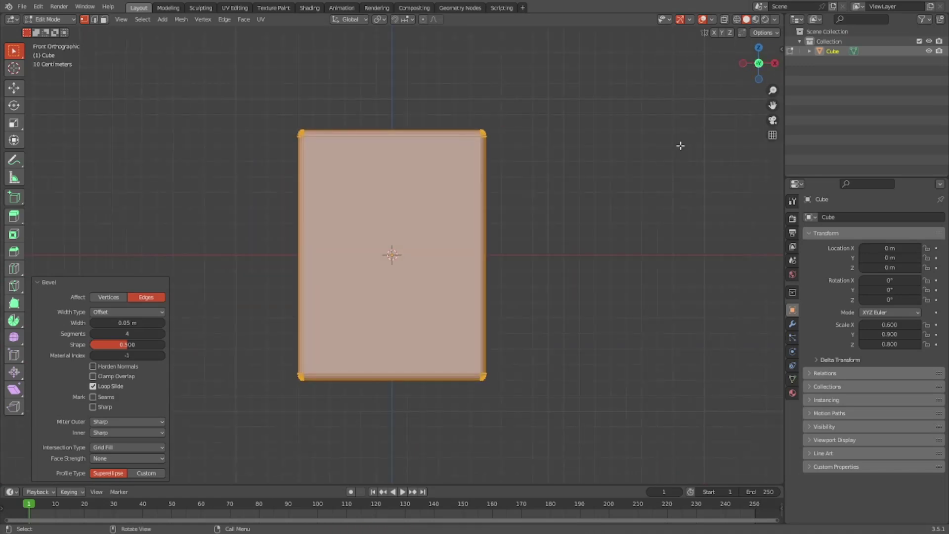
pyautogui.press('KP_2')
pyautogui.moveTo(687, 118); pyautogui.dragTo(747, 79, button='middle')
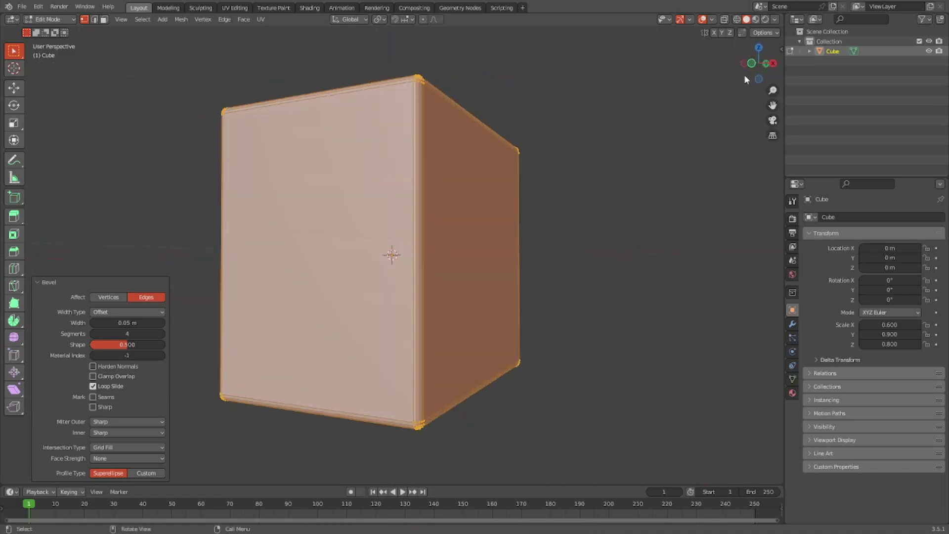
# From the right orthographic view, cut two evenly spaced horizontal edge loops around the cube, leaving them unslid
pyautogui.click(774, 64)
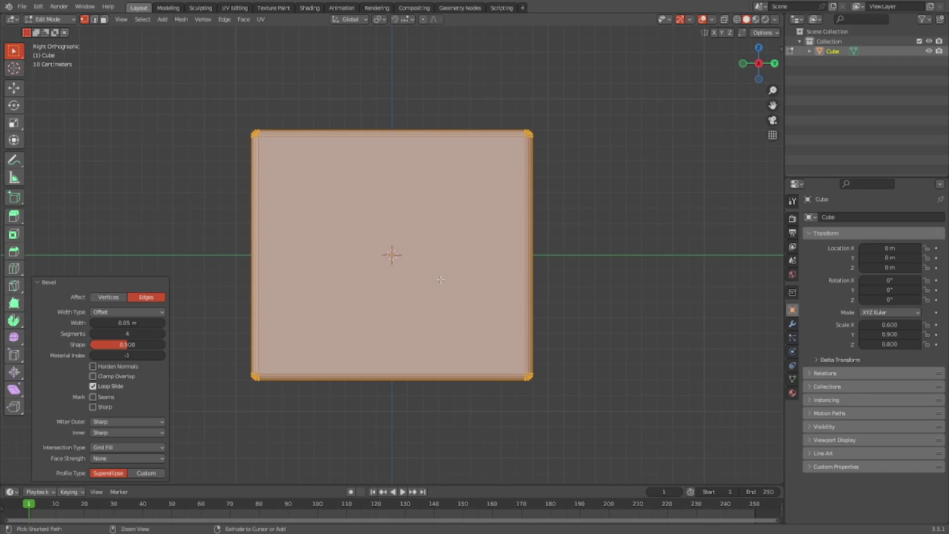
pyautogui.hotkey('ctrl', 'r')
pyautogui.scroll(1, 526, 255)
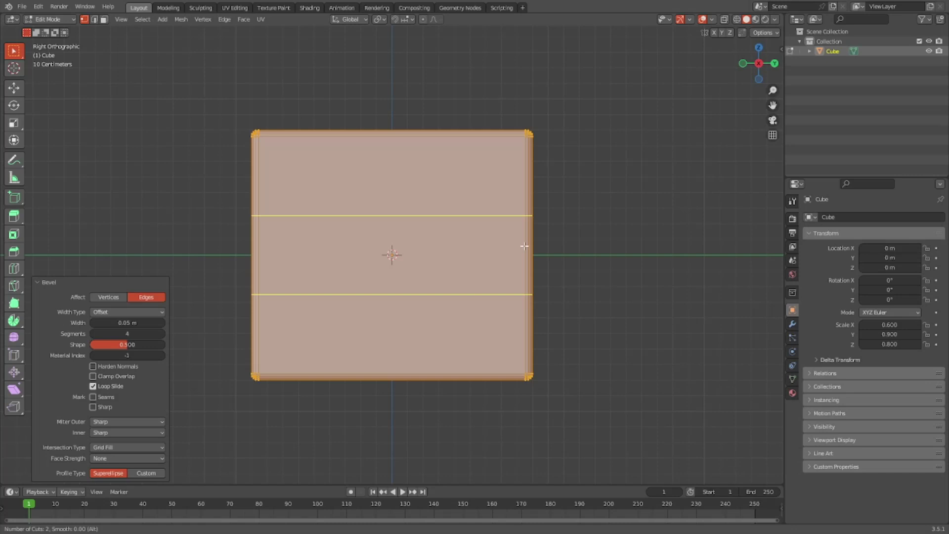
pyautogui.click(524, 246)
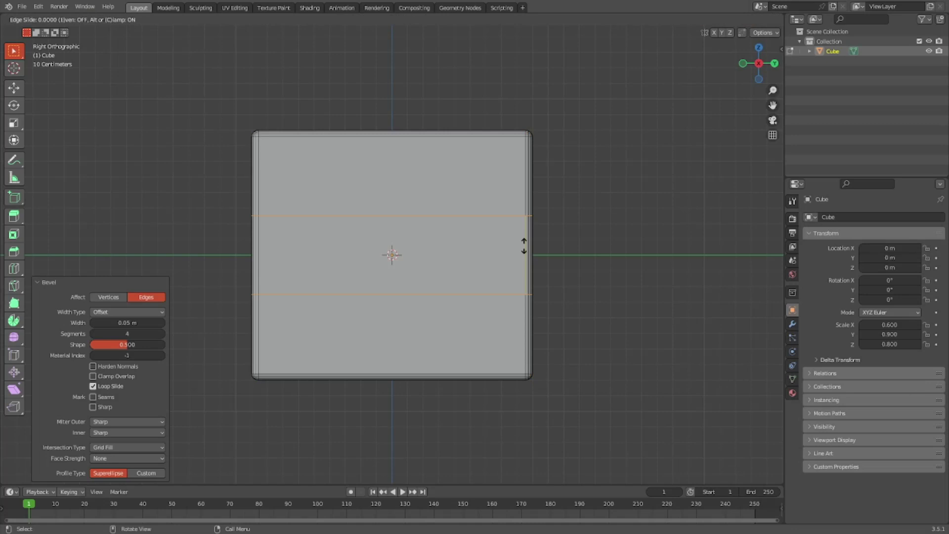
pyautogui.click(525, 246)
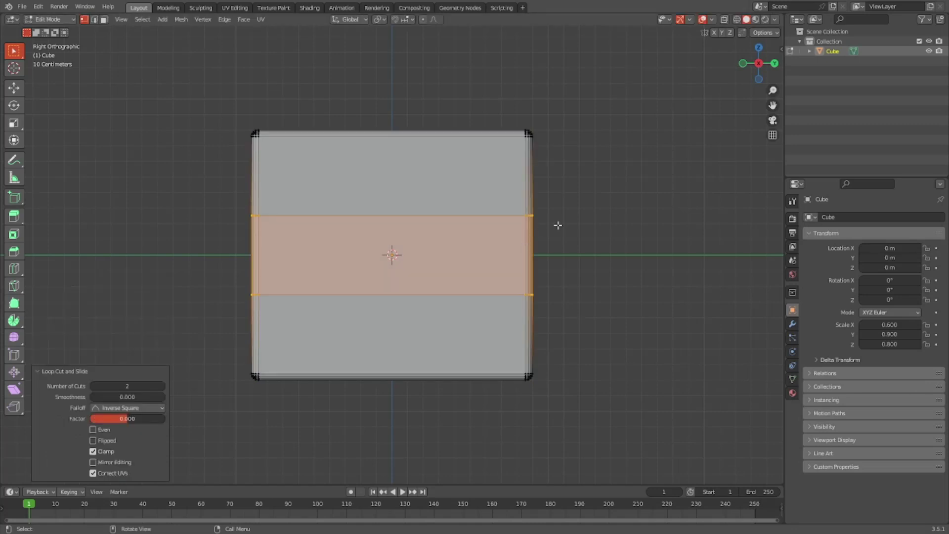
# Scale the two new edge loops by 2 along Z to spread them apart
pyautogui.press('s')
pyautogui.press('z')
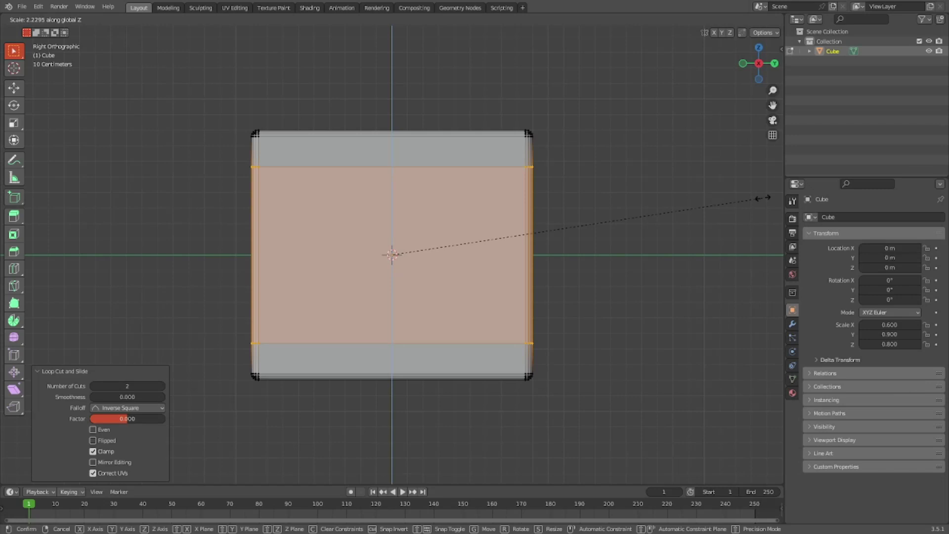
pyautogui.write('2')
pyautogui.press('Return')
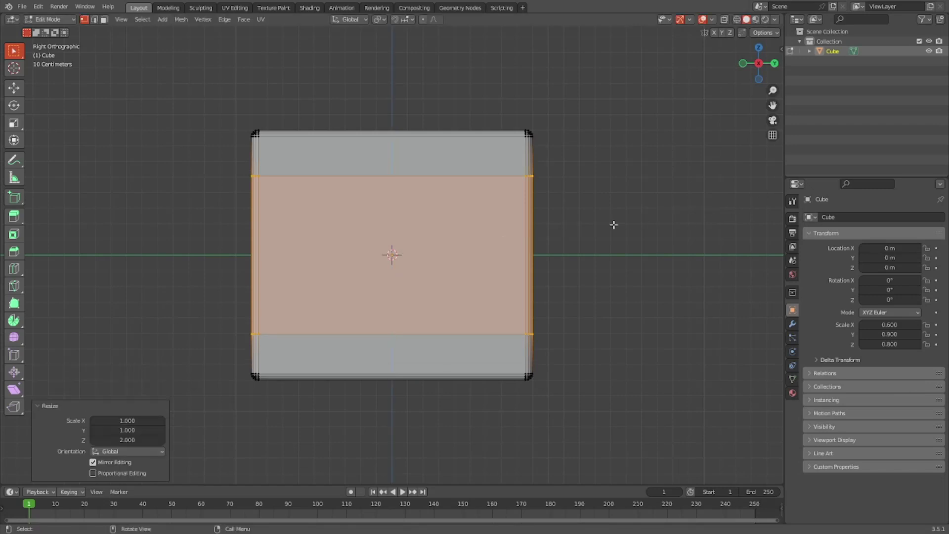
pyautogui.moveTo(549, 147); pyautogui.dragTo(536, 178, button='middle')
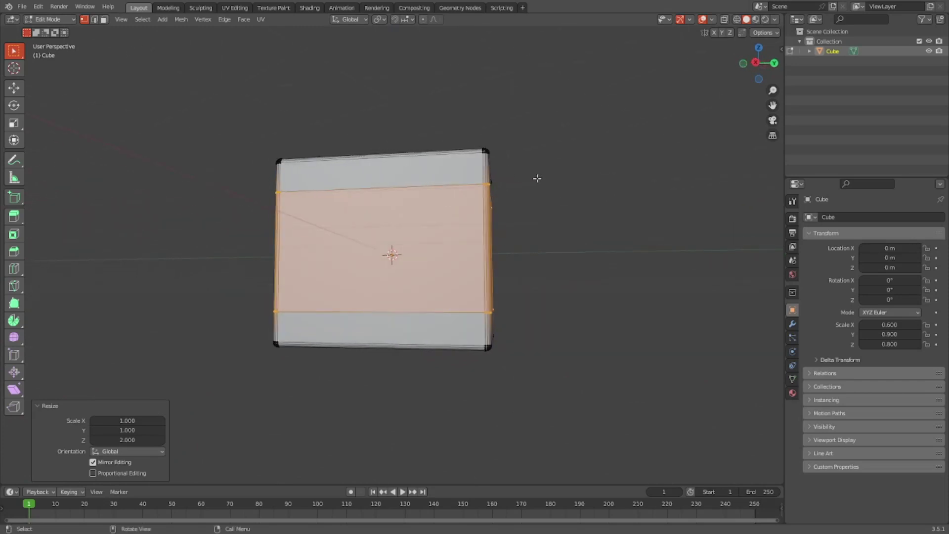
pyautogui.click(756, 62)
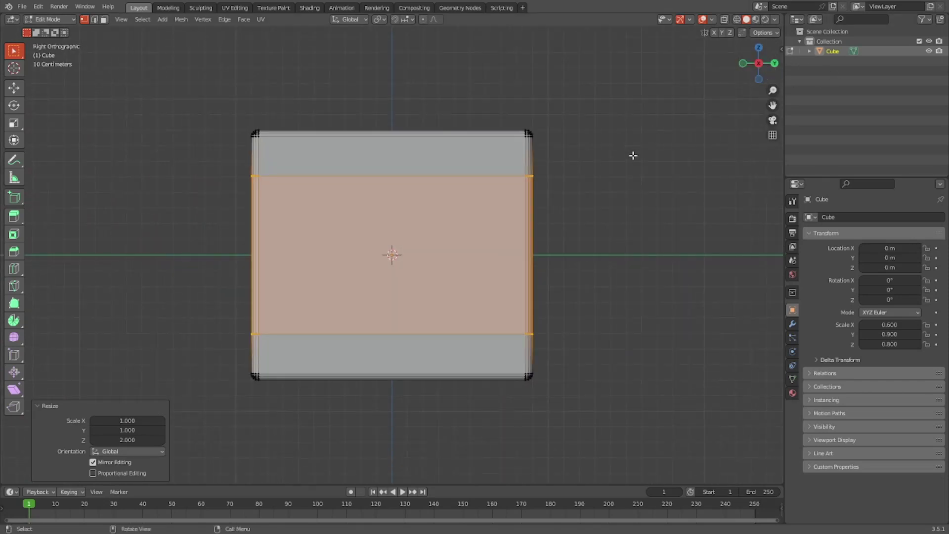
pyautogui.scroll(2, 591, 222)
pyautogui.moveTo(568, 241); pyautogui.dragTo(609, 262, button='middle')
pyautogui.click(756, 63)
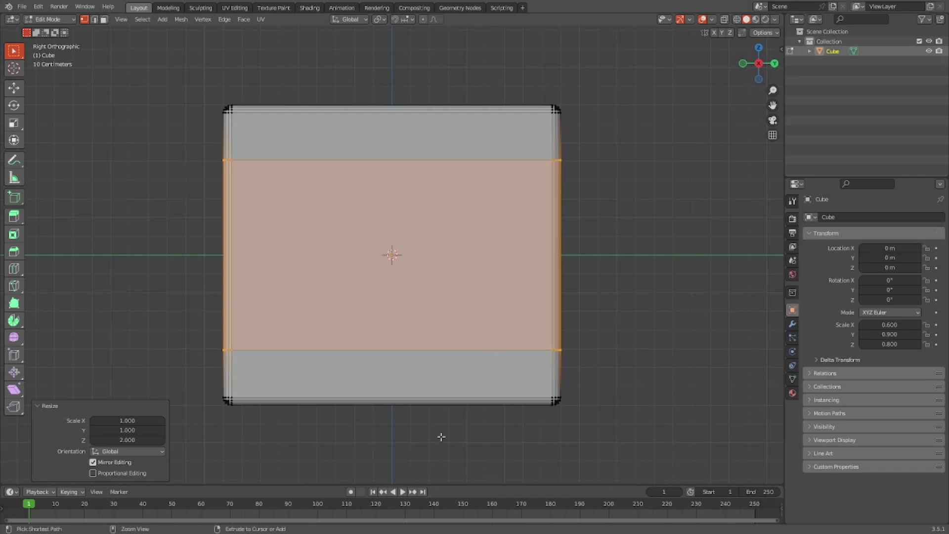
# Cut two evenly spaced vertical edge loops around the cube in the right orthographic view, leaving them unslid
pyautogui.hotkey('ctrl', 'r')
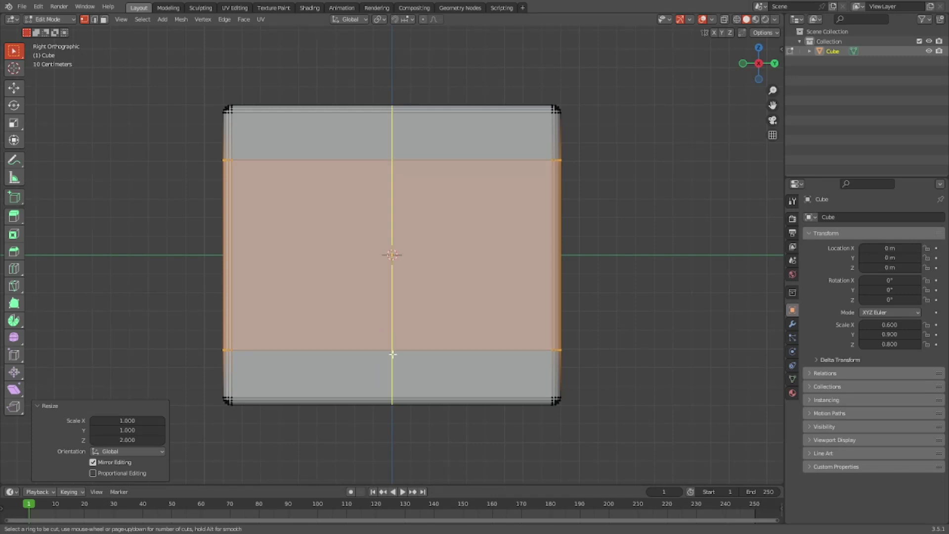
pyautogui.scroll(1, 392, 354)
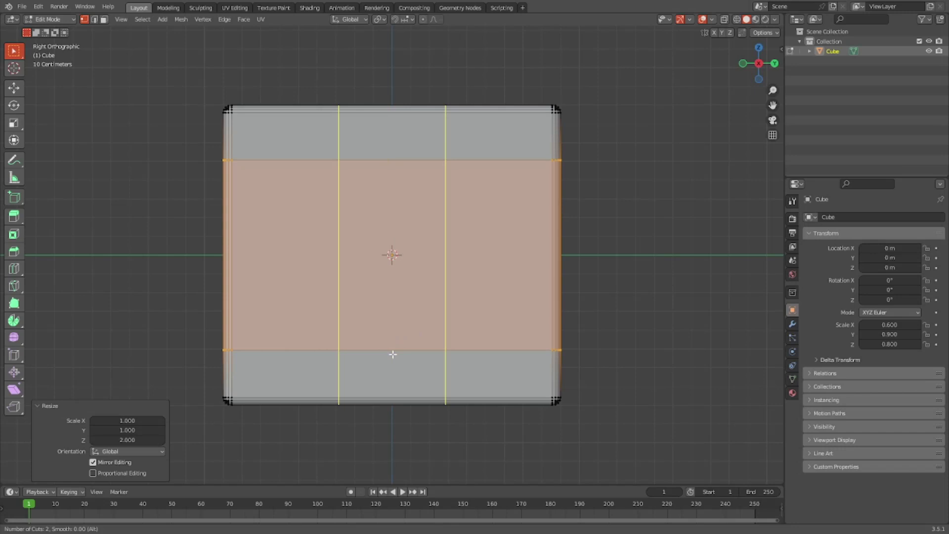
pyautogui.click(393, 354)
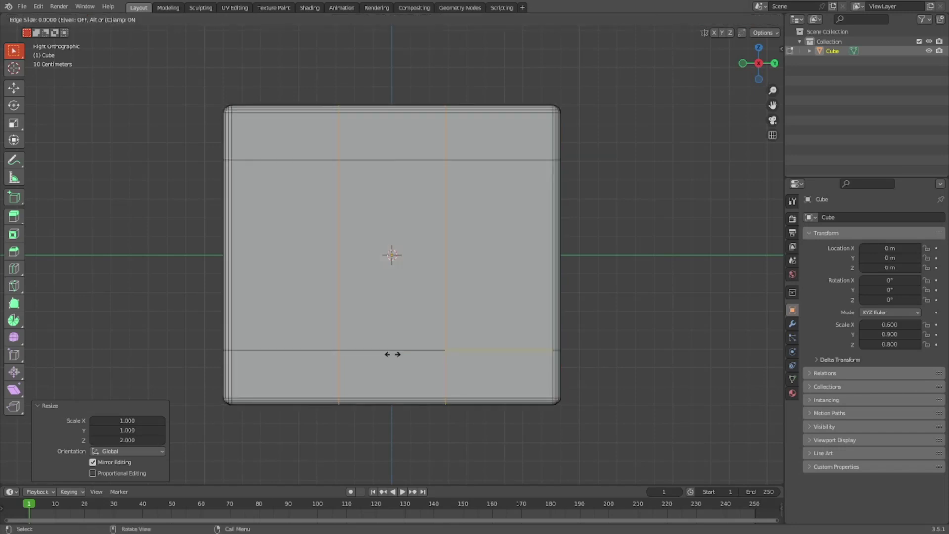
pyautogui.rightClick(392, 354)
# Scale the two new vertical edge loops by 2.5 along Y to spread them apart
pyautogui.press('s')
pyautogui.press('x')
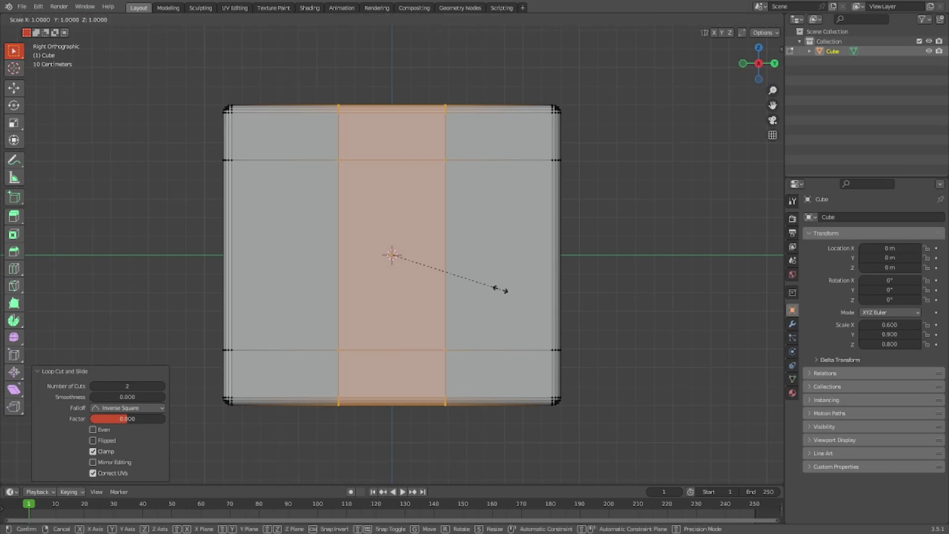
pyautogui.press('y')
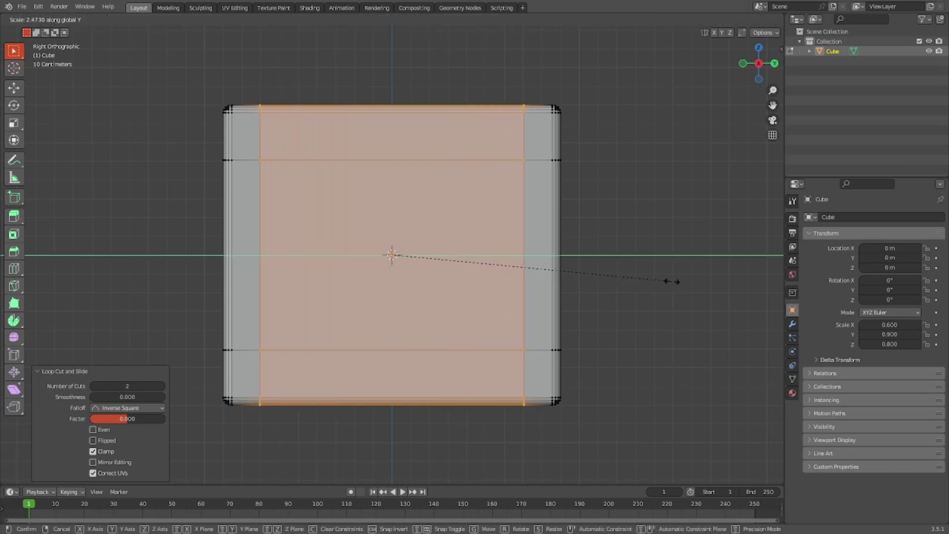
pyautogui.write('2.5')
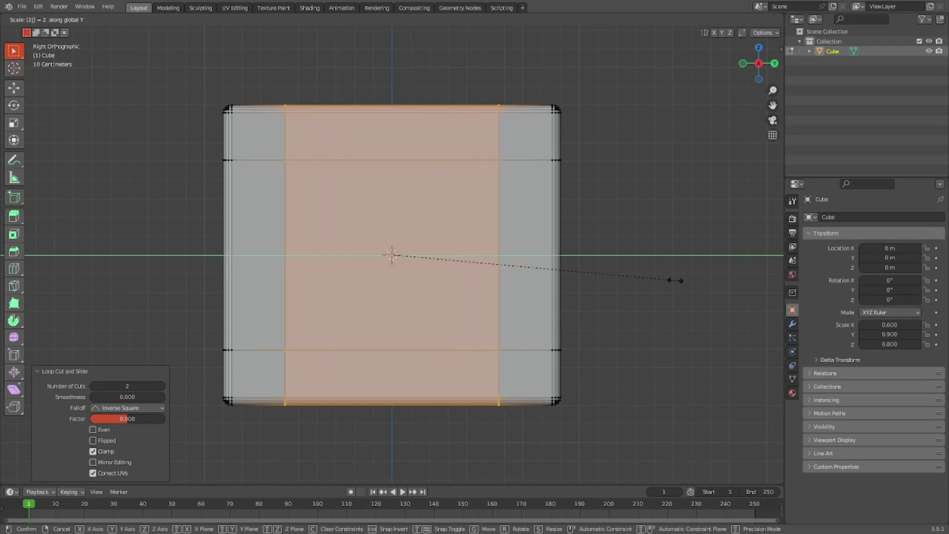
pyautogui.press('Return')
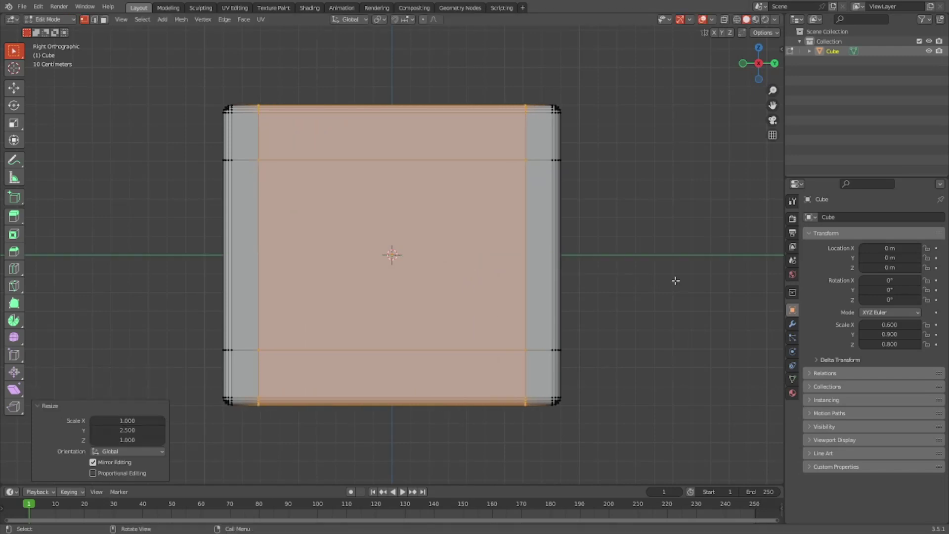
# Switch to face selection and select the large central face on the +X side of the cube as the screen area
pyautogui.moveTo(529, 263)
pyautogui.mouseDown(button='middle')
pyautogui.moveTo(642, 261)
pyautogui.moveTo(572, 257)
pyautogui.moveTo(541, 284)
pyautogui.moveTo(532, 269)
pyautogui.moveTo(506, 265)
pyautogui.moveTo(544, 263)
pyautogui.mouseUp(button='middle')
pyautogui.press('Tab')
pyautogui.scroll(-3, 580, 259)
pyautogui.press('Tab')
pyautogui.scroll(1, 522, 268)
pyautogui.press('3')
pyautogui.scroll(2, 522, 269)
pyautogui.click(479, 267)
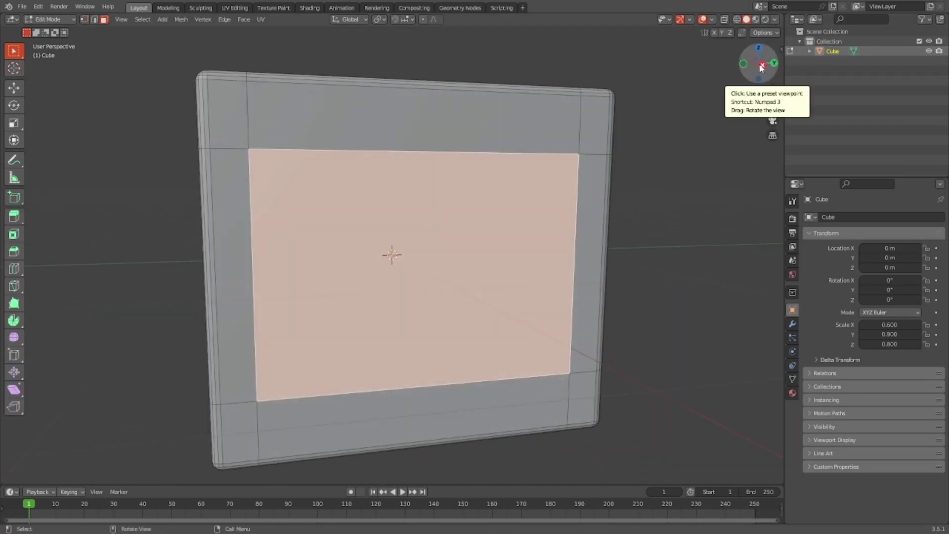
# Turn on X-ray and, from the front orthographic view, extrude the selected screen face about 0.1 m into the cube
pyautogui.click(725, 20)
pyautogui.click(725, 19)
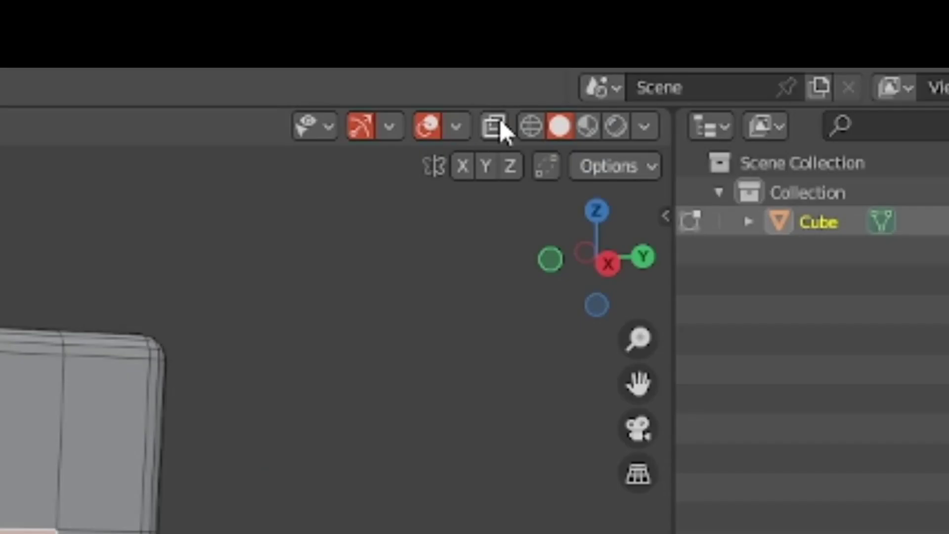
pyautogui.click(725, 19)
pyautogui.moveTo(583, 223); pyautogui.dragTo(696, 223, button='middle')
pyautogui.scroll(1, 697, 224)
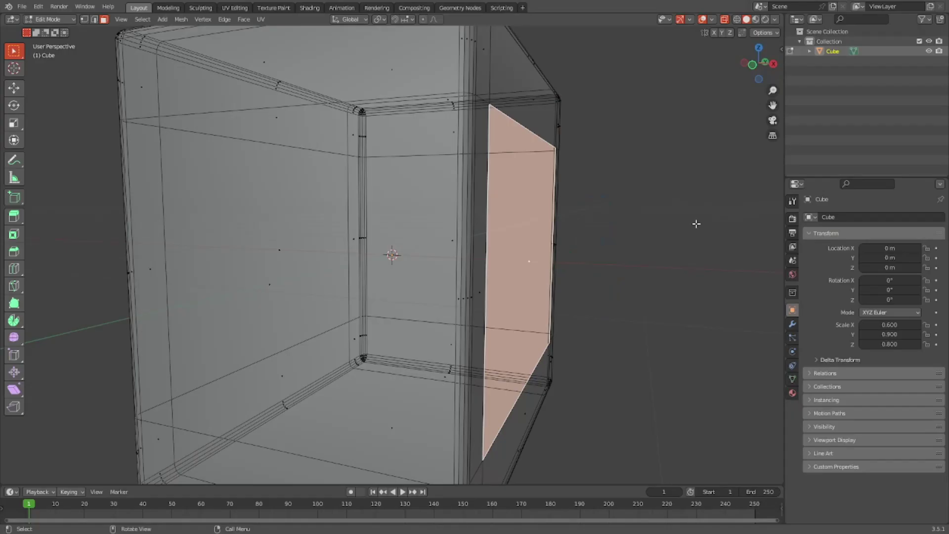
pyautogui.press('KP_1')
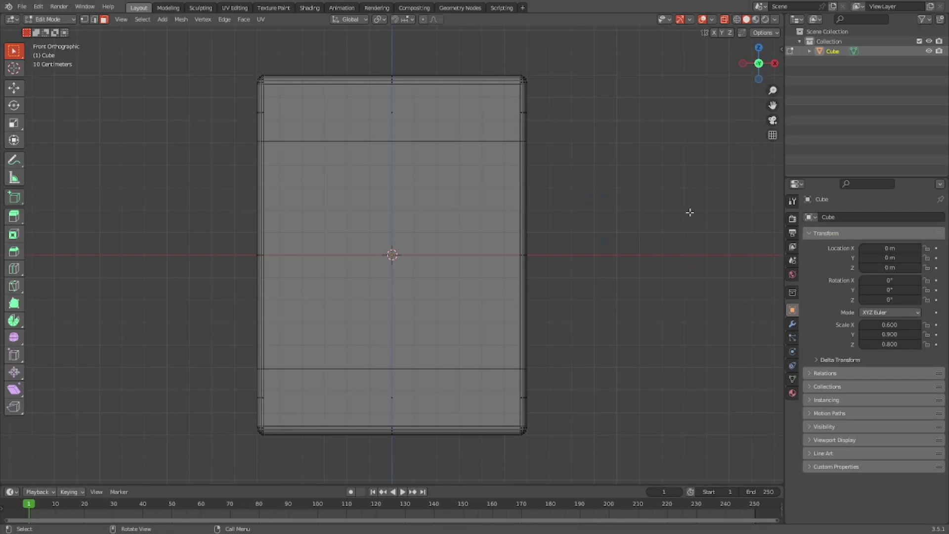
pyautogui.press('e')
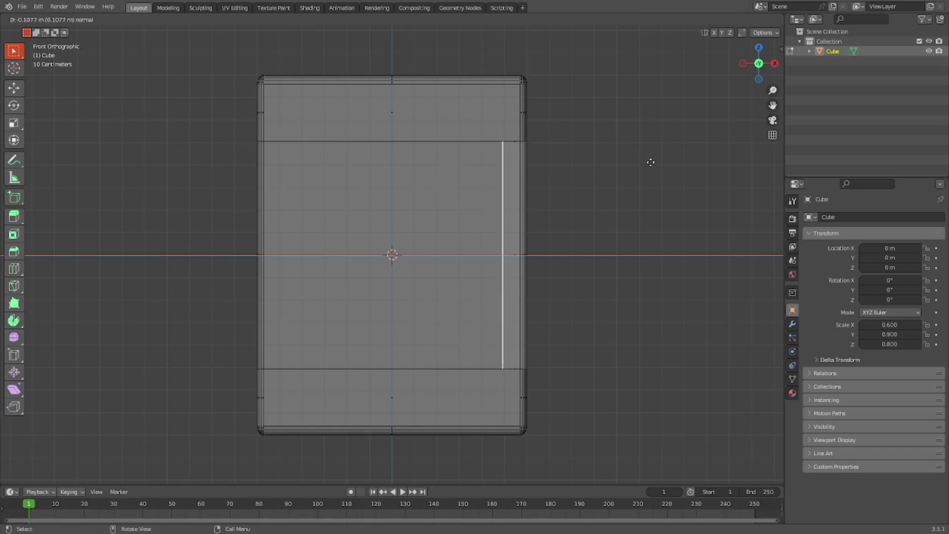
pyautogui.click(650, 163)
# Turn X-ray off and set the screen extrusion's Z move to -0.15 m
pyautogui.moveTo(650, 163); pyautogui.dragTo(571, 159, button='middle')
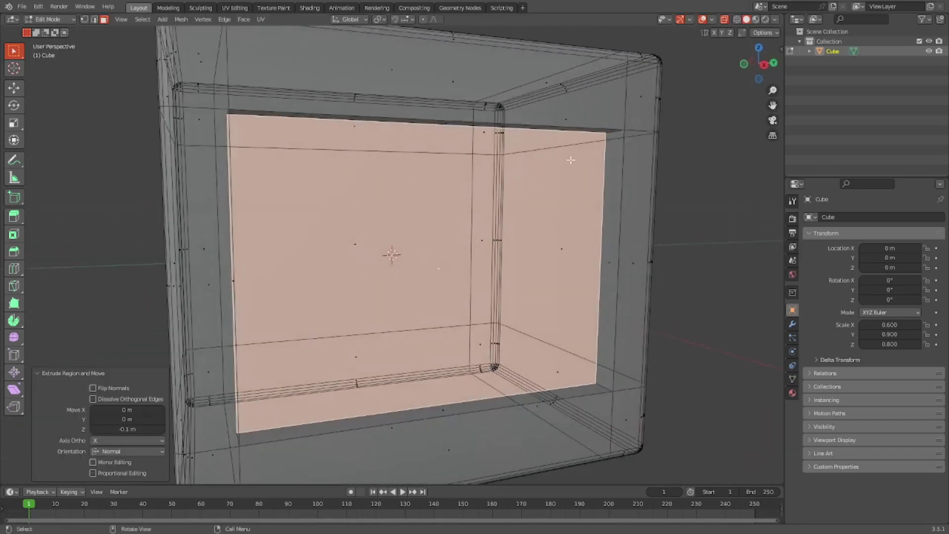
pyautogui.click(725, 20)
pyautogui.moveTo(692, 59)
pyautogui.mouseDown(button='middle')
pyautogui.moveTo(553, 214)
pyautogui.moveTo(636, 178)
pyautogui.moveTo(632, 191)
pyautogui.moveTo(683, 197)
pyautogui.moveTo(673, 197)
pyautogui.mouseUp(button='middle')
pyautogui.click(146, 428)
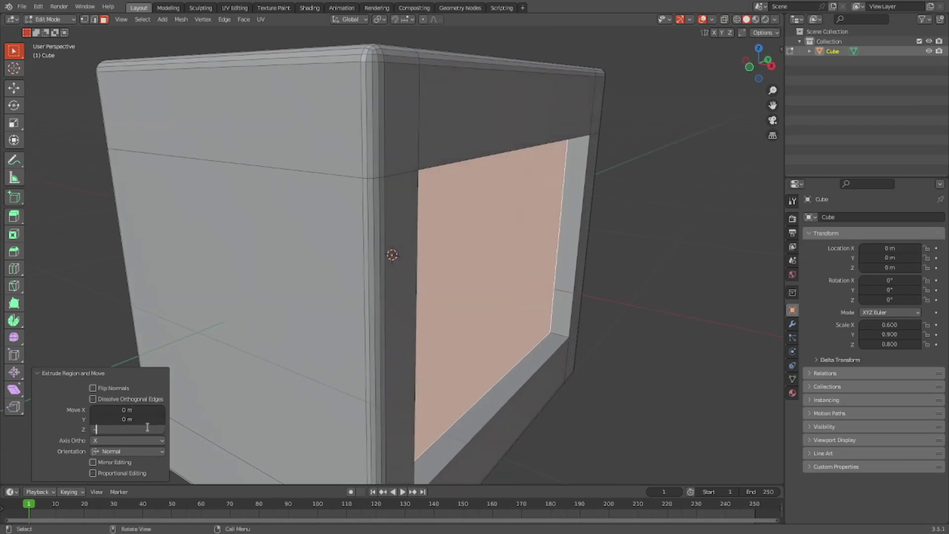
pyautogui.write('-.15')
pyautogui.press('Return')
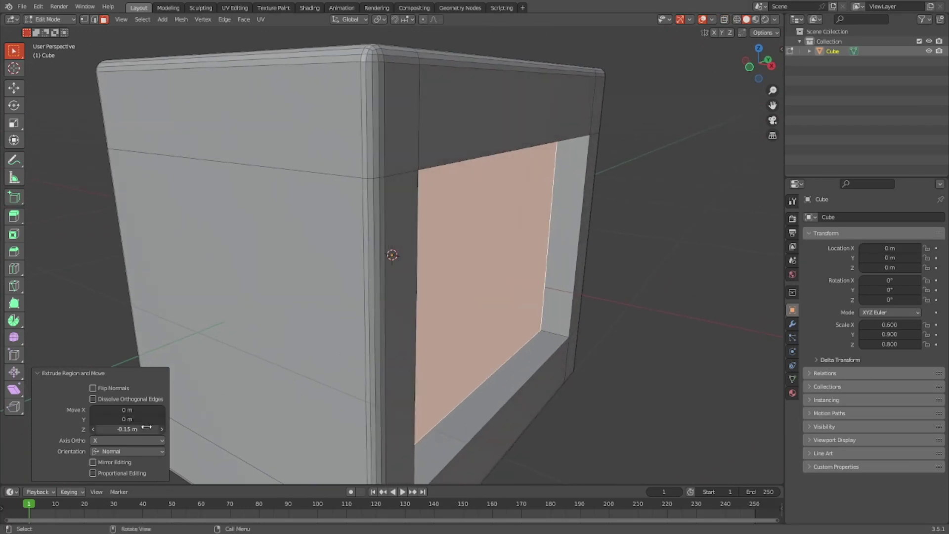
pyautogui.scroll(6, 197, 411)
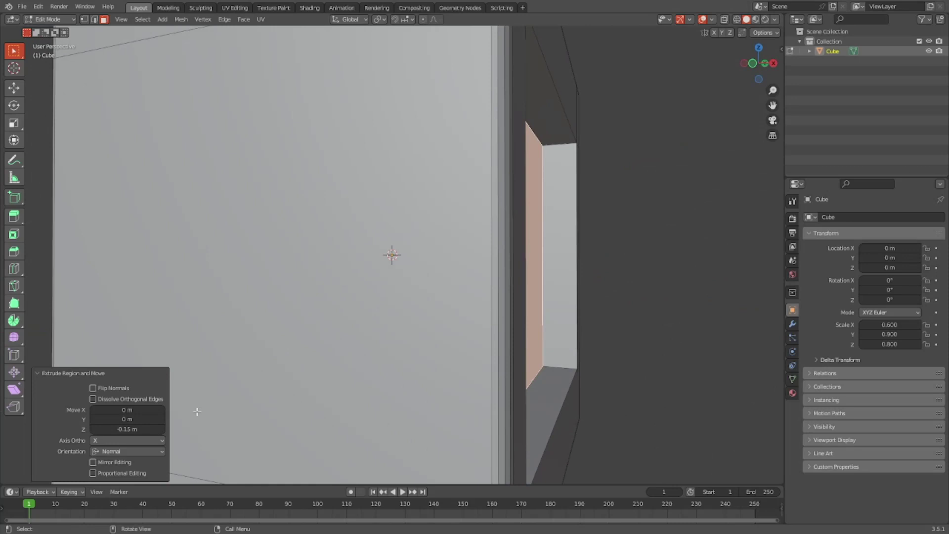
pyautogui.click(129, 429)
pyautogui.press('Return')
pyautogui.scroll(-6, 399, 296)
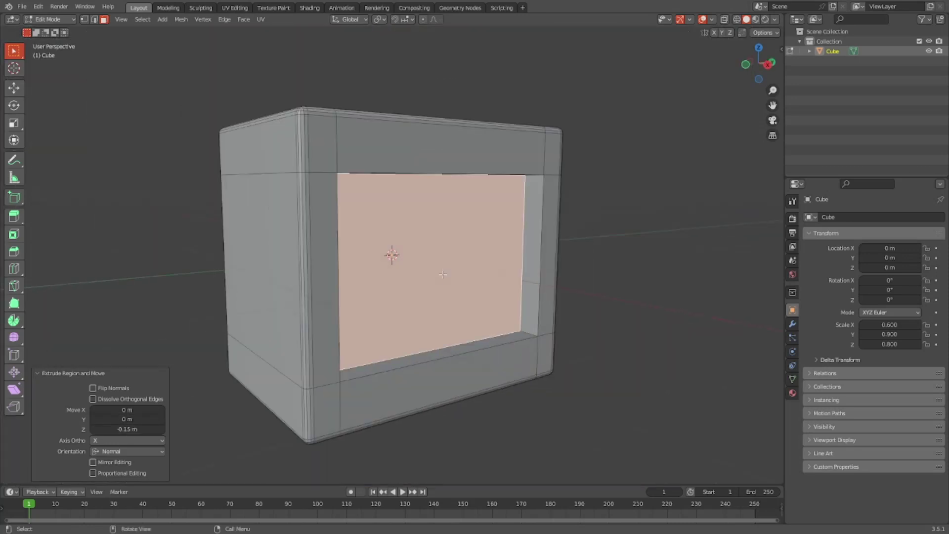
# Scale the recessed screen face down uniformly to about 0.767 so that the recess walls taper inward
pyautogui.scroll(5, 400, 296)
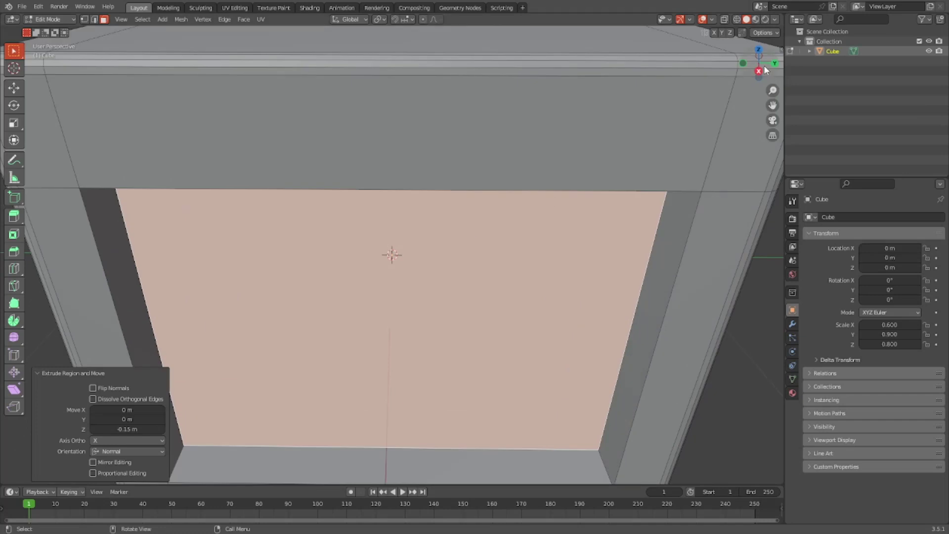
pyautogui.click(760, 71)
pyautogui.moveTo(709, 138); pyautogui.dragTo(743, 155, button='middle')
pyautogui.press('s')
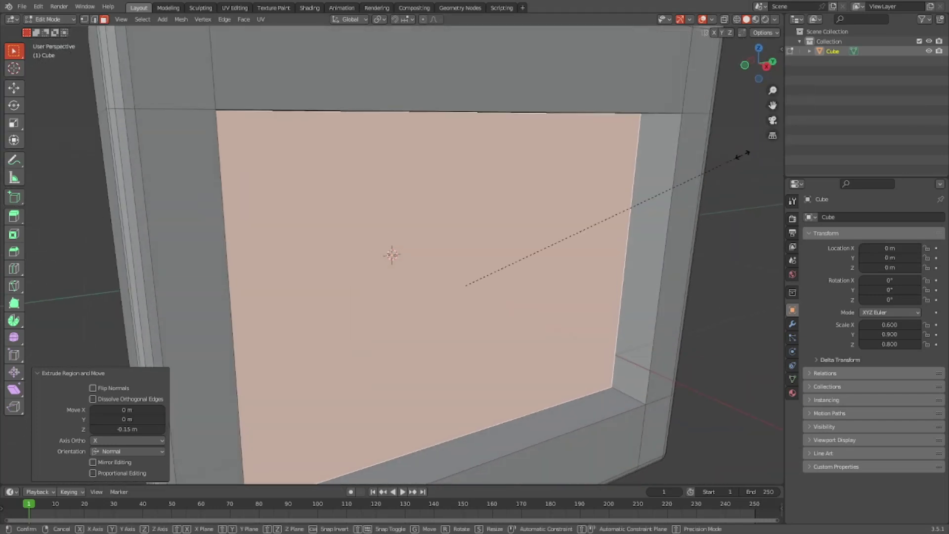
pyautogui.click(689, 201)
pyautogui.moveTo(689, 202); pyautogui.dragTo(649, 214, button='middle')
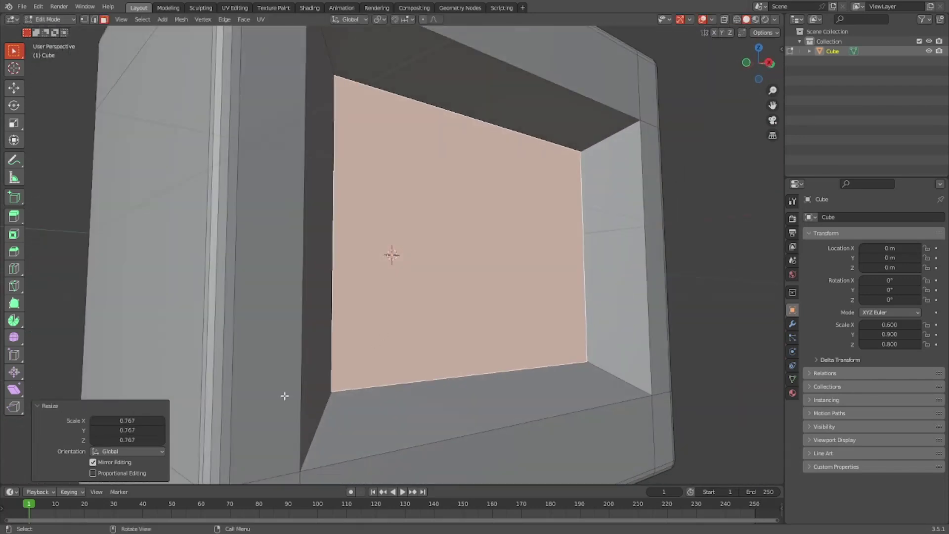
# Set the recessed face's scale to 0.9 on all three axes
pyautogui.moveTo(158, 417); pyautogui.dragTo(158, 439)
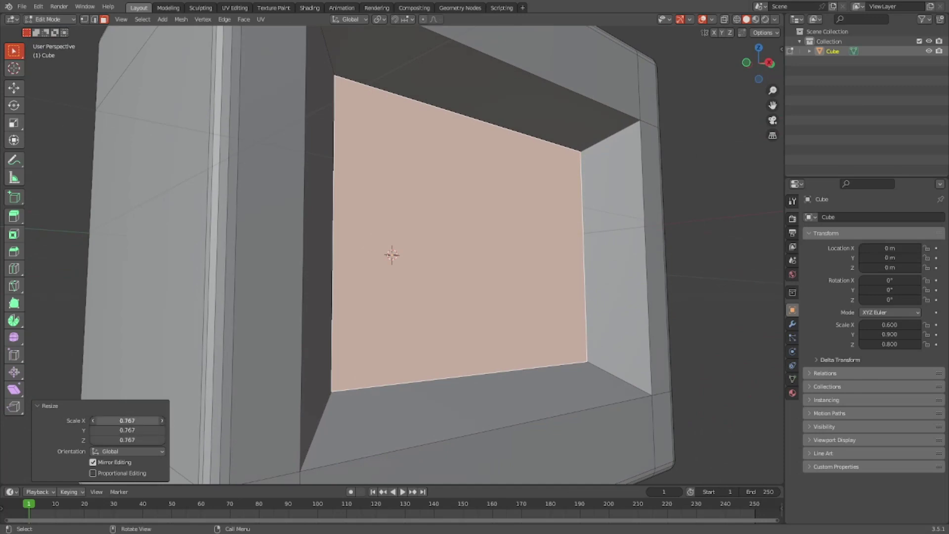
pyautogui.click(153, 421)
pyautogui.write('.9')
pyautogui.press('Return')
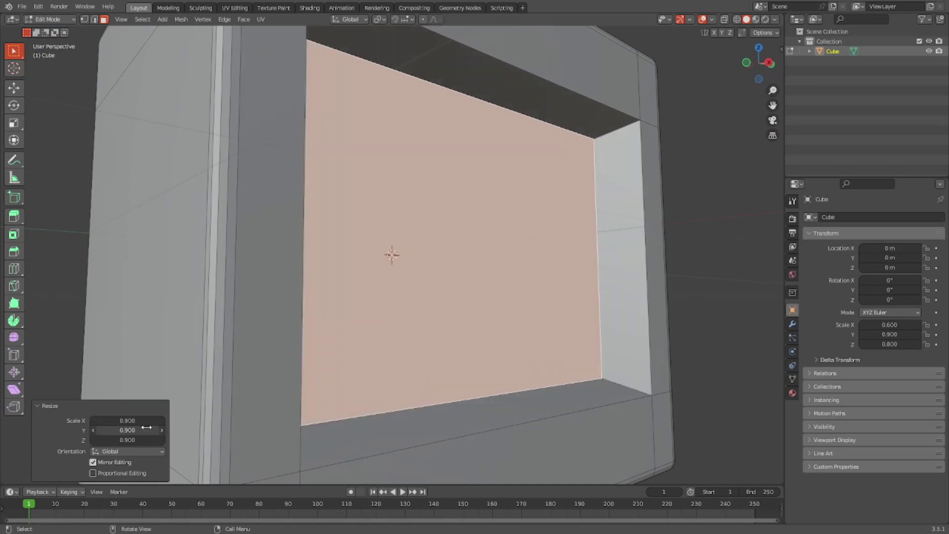
# Set the recessed face's scale to 0.85 on all three axes
pyautogui.moveTo(372, 249); pyautogui.dragTo(262, 347, button='middle')
pyautogui.click(135, 420)
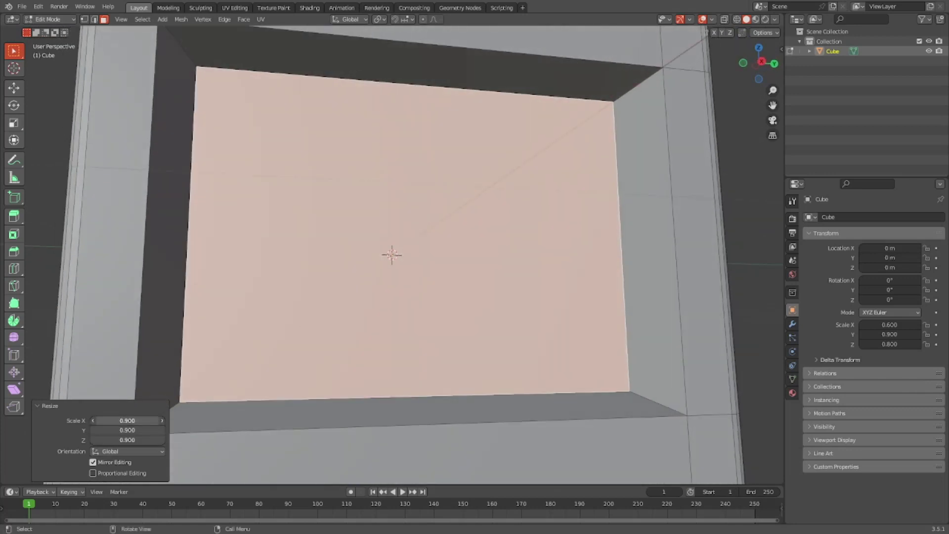
pyautogui.write('.85')
pyautogui.press('Return')
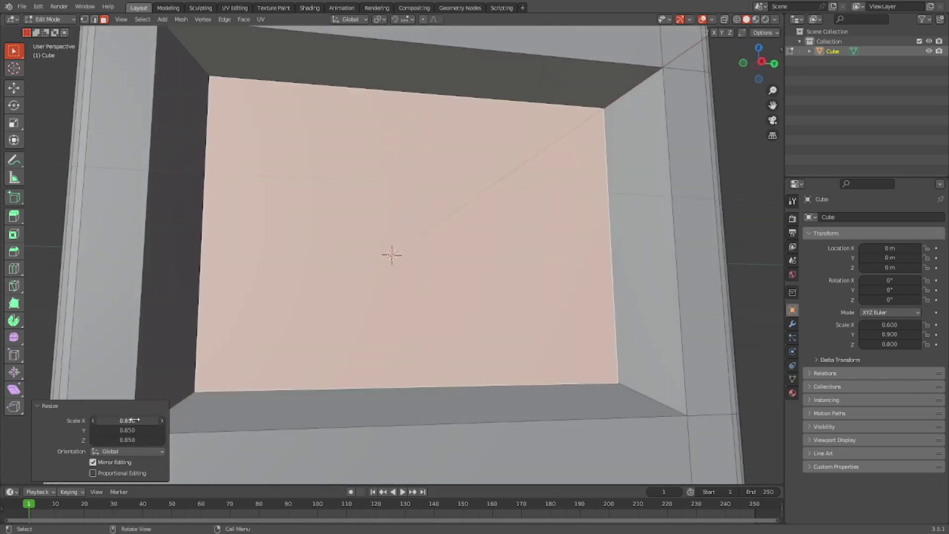
# Subdivide the recessed screen face with one cut
pyautogui.moveTo(371, 154); pyautogui.dragTo(321, 178, button='middle')
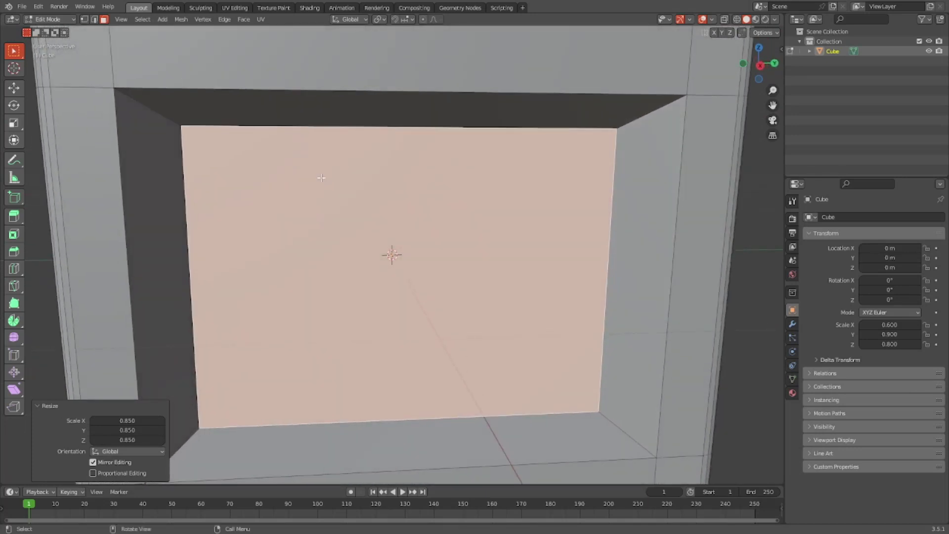
pyautogui.rightClick(509, 269)
pyautogui.press('Escape')
pyautogui.rightClick(507, 263)
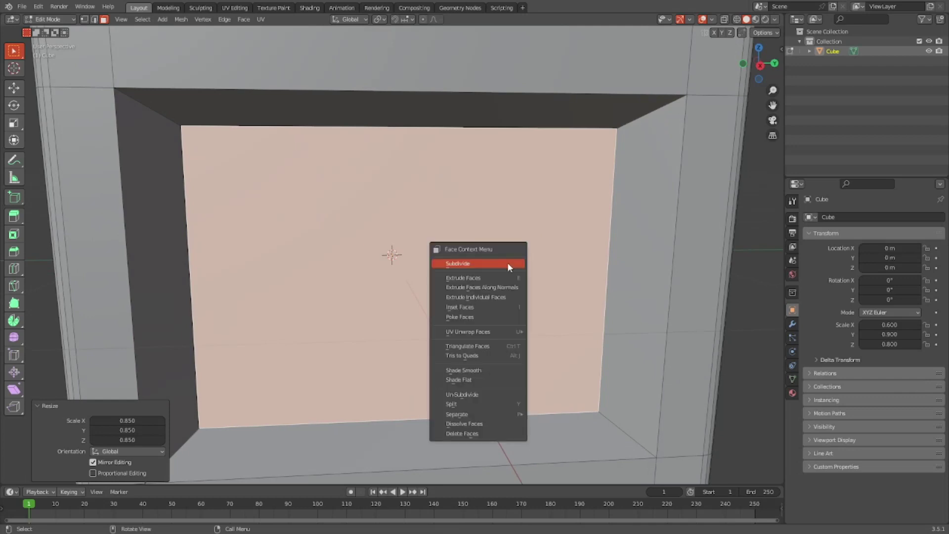
pyautogui.click(507, 262)
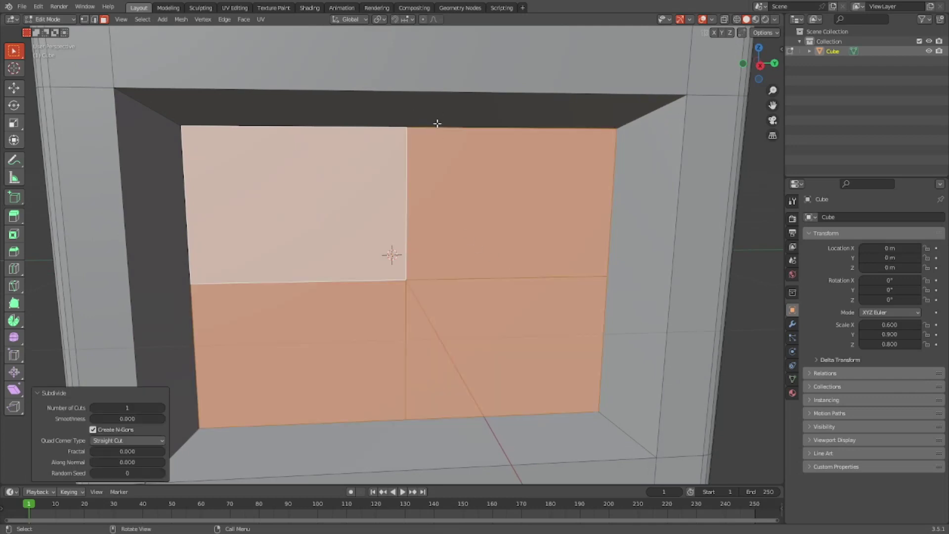
# Switch to vertex selection and select only the centre vertex of the subdivided screen
pyautogui.press('1')
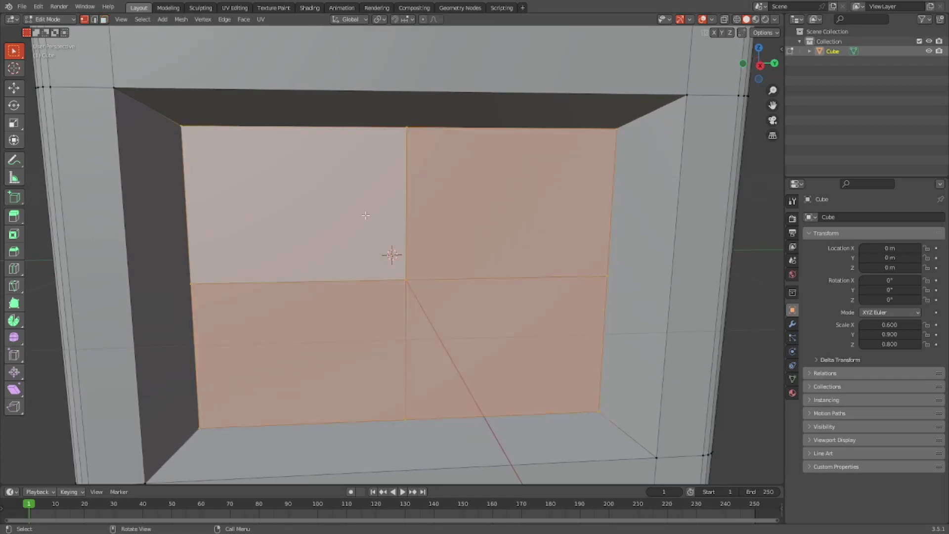
pyautogui.moveTo(398, 231); pyautogui.dragTo(468, 222, button='middle')
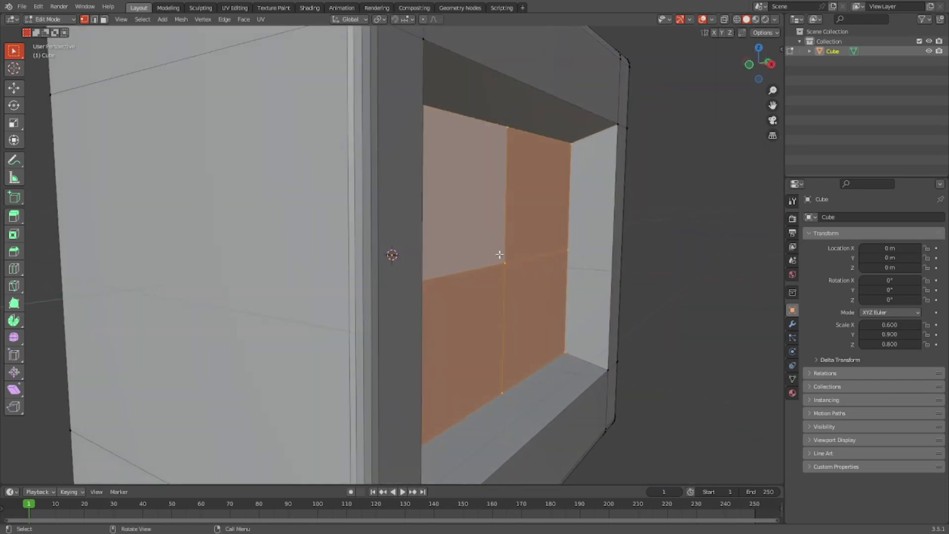
pyautogui.hotkey('alt', 'a')
pyautogui.click(505, 264)
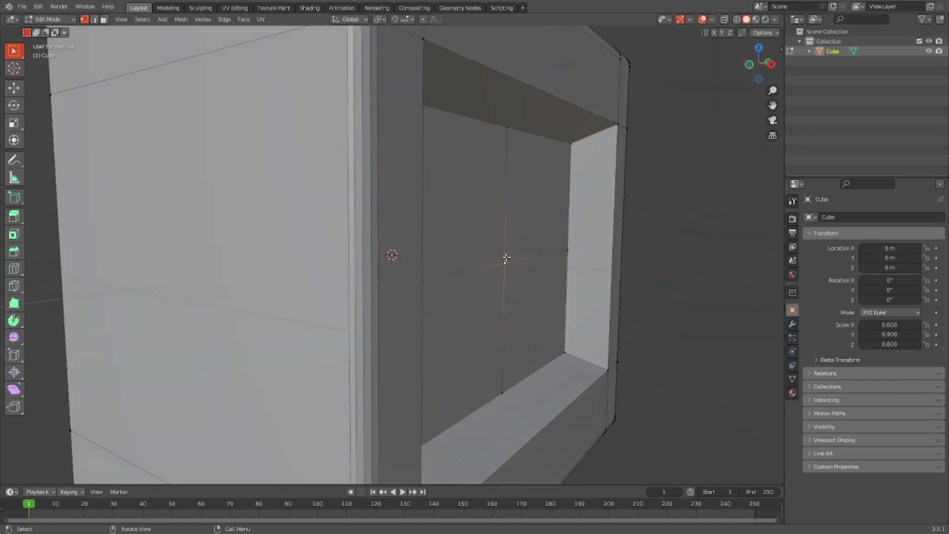
# Select the four screen faces in face selection mode and subdivide them with 4 cuts
pyautogui.moveTo(506, 257); pyautogui.dragTo(441, 275, button='middle')
pyautogui.press('3')
pyautogui.click(371, 275)
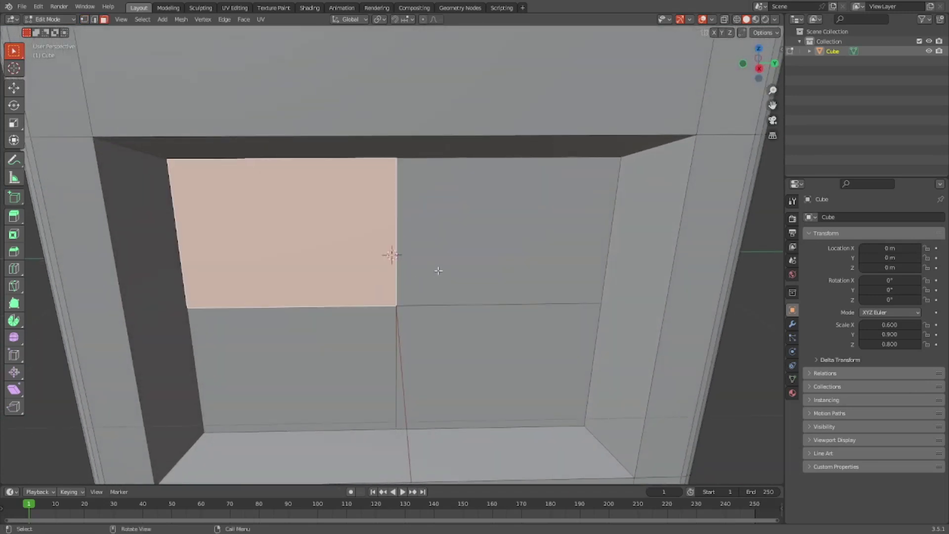
pyautogui.keyDown('shift'); pyautogui.click(439, 270); pyautogui.keyUp('shift')
pyautogui.keyDown('shift'); pyautogui.click(440, 319); pyautogui.keyUp('shift')
pyautogui.keyDown('shift'); pyautogui.click(365, 326); pyautogui.keyUp('shift')
pyautogui.rightClick(421, 283)
pyautogui.click(421, 283)
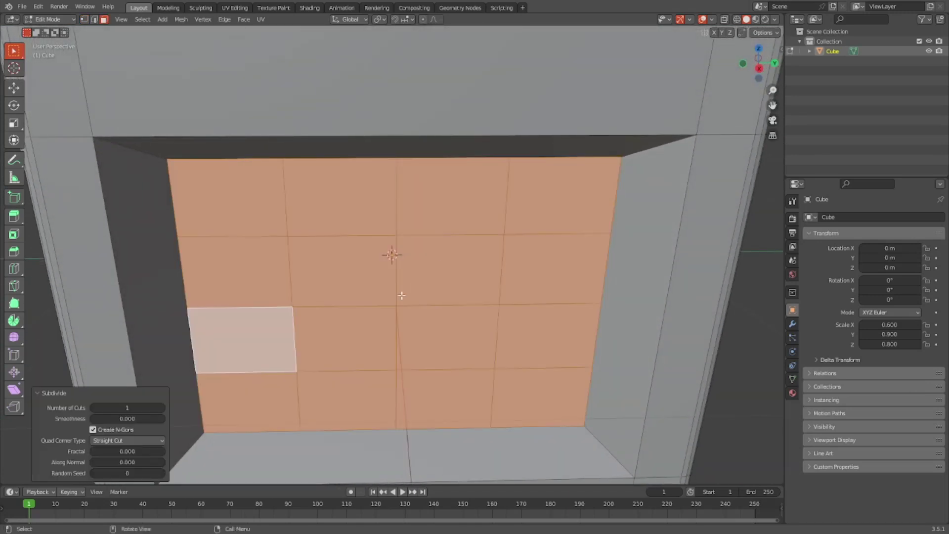
pyautogui.click(162, 408)
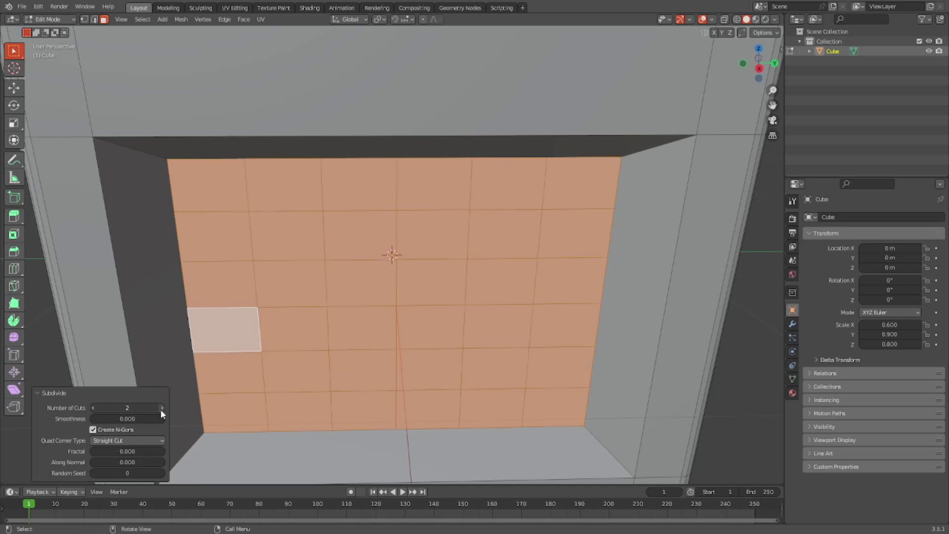
pyautogui.click(161, 408)
pyautogui.click(161, 408)
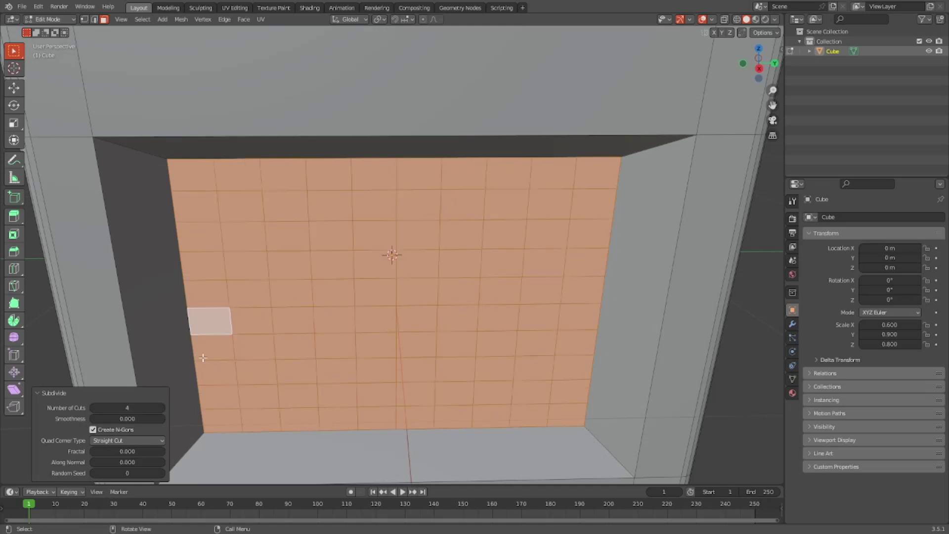
# Select only the screen's centre vertex in vertex selection mode and turn on X-ray in the front orthographic view
pyautogui.moveTo(277, 309); pyautogui.dragTo(409, 287, button='middle')
pyautogui.press('1')
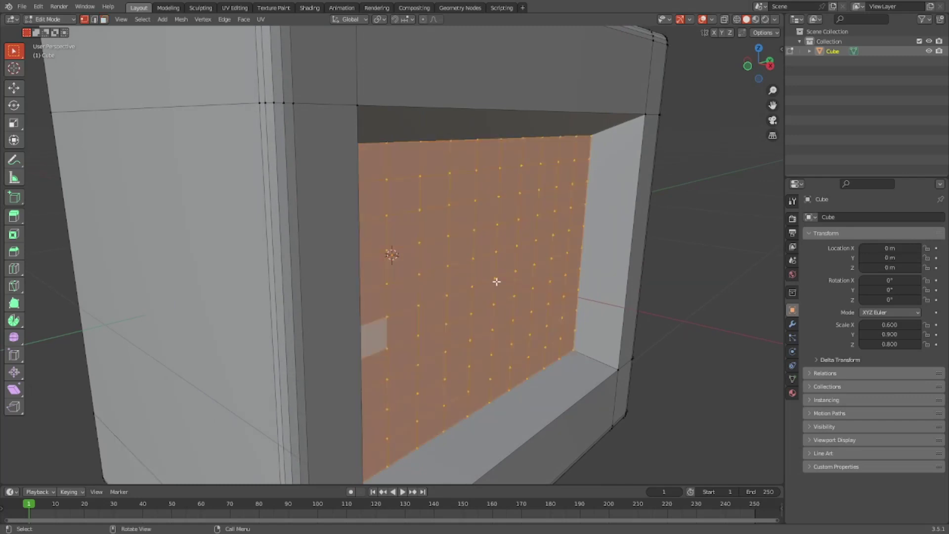
pyautogui.click(496, 282)
pyautogui.moveTo(524, 263); pyautogui.dragTo(413, 253, button='middle')
pyautogui.moveTo(404, 211); pyautogui.dragTo(745, 6, button='middle')
pyautogui.click(724, 19)
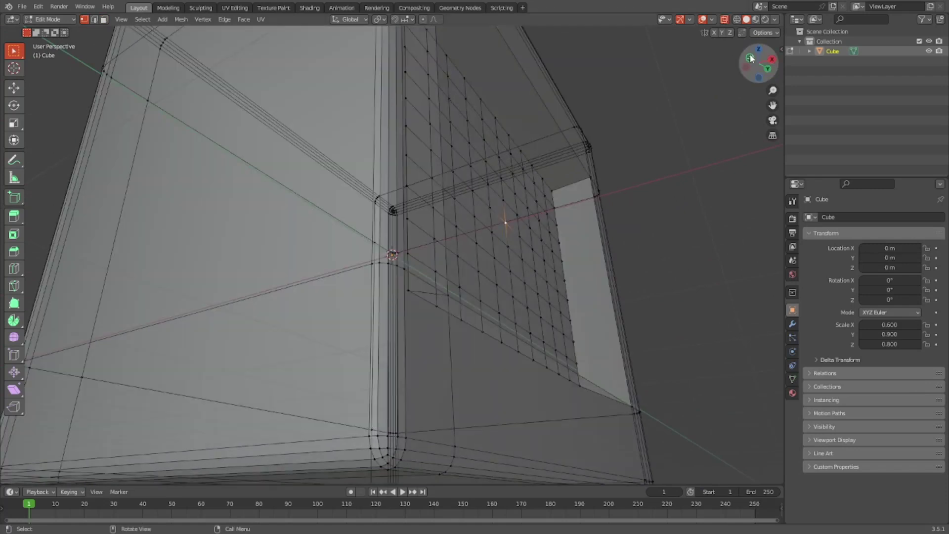
pyautogui.click(750, 59)
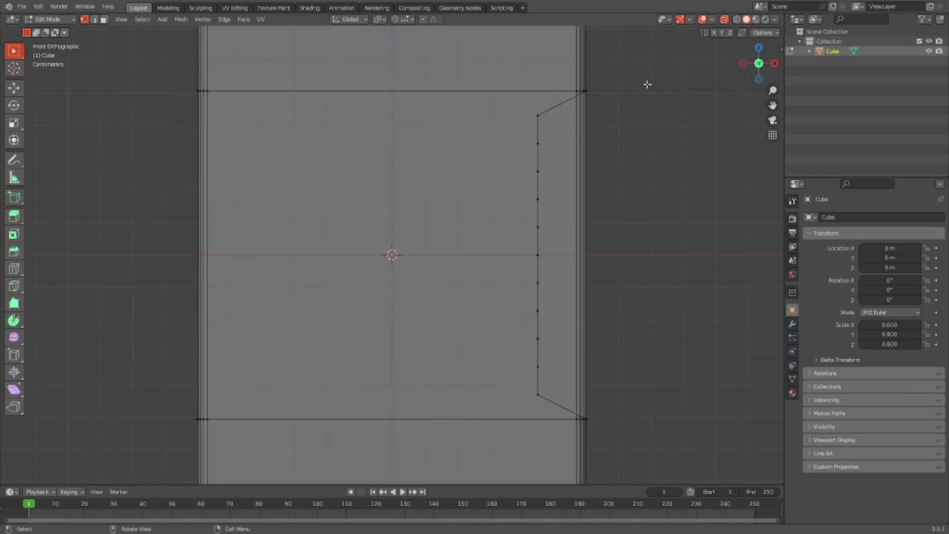
# Turn on proportional editing with smooth falloff and move the screen's centre vertex 0.1 m along X
pyautogui.click(423, 19)
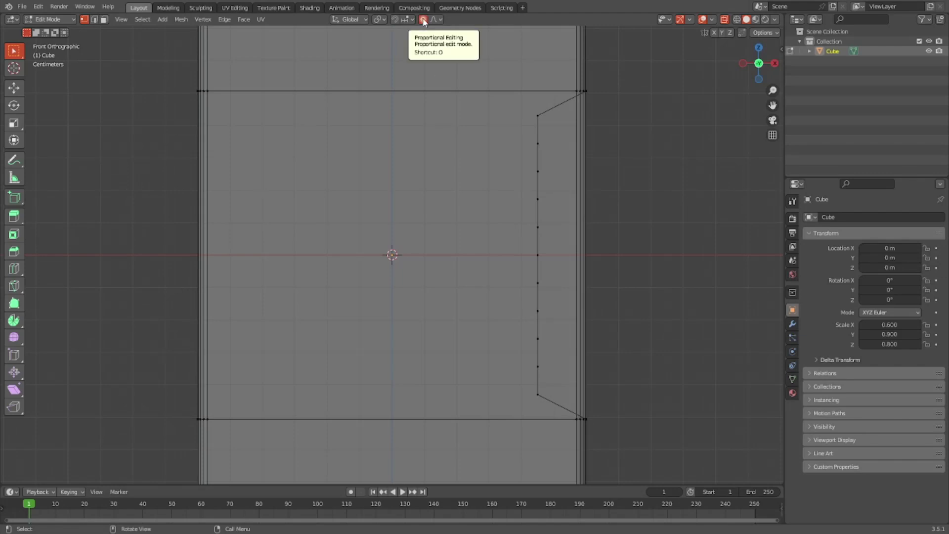
pyautogui.scroll(1, 660, 244)
pyautogui.scroll(-1, 660, 244)
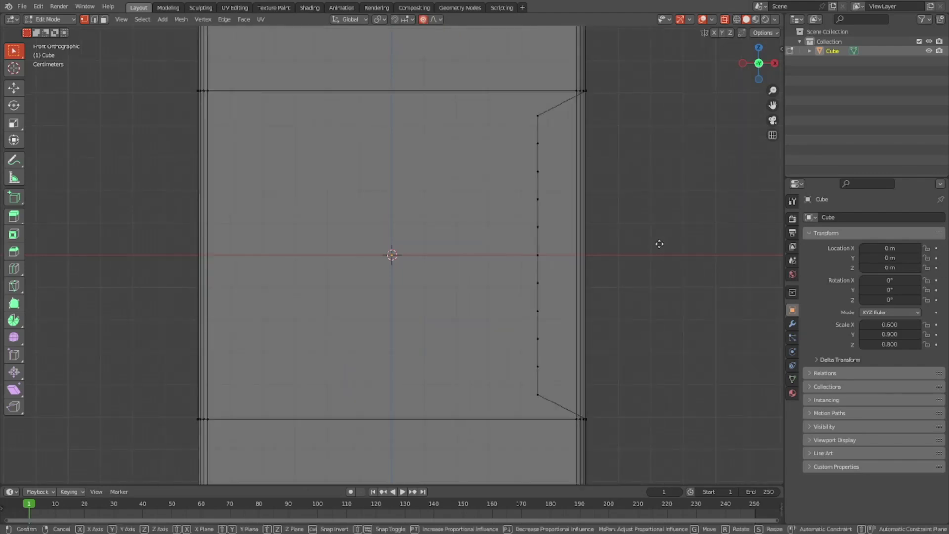
pyautogui.press('g')
pyautogui.press('x')
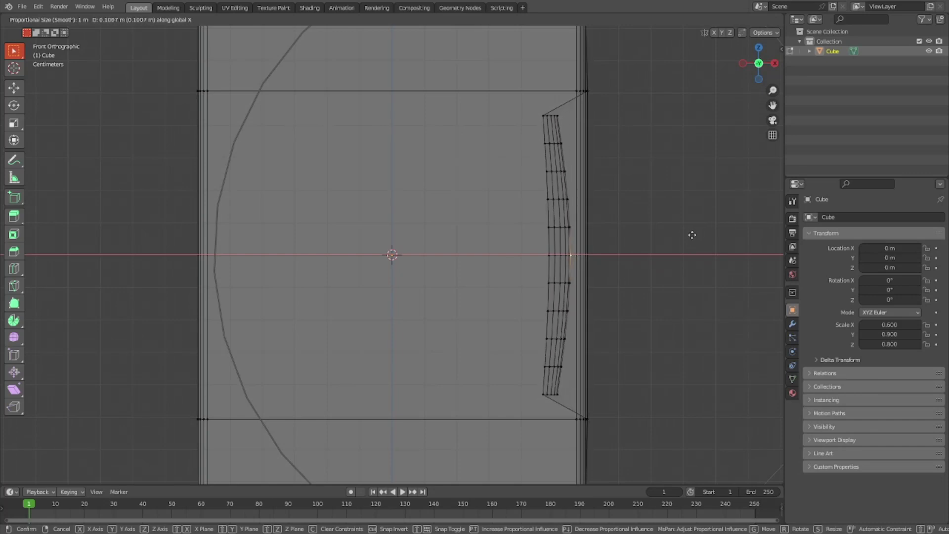
pyautogui.click(693, 235)
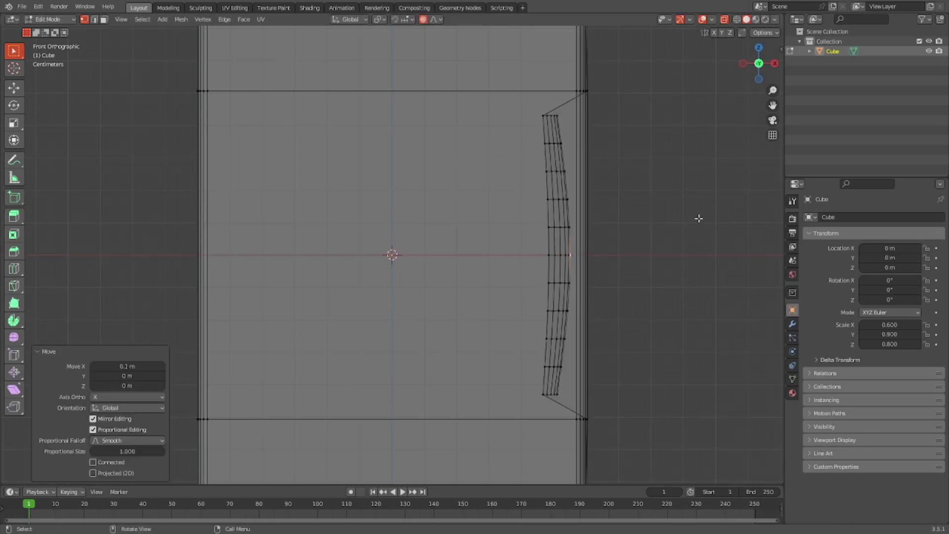
# Examine the bulged screen in Object Mode from several angles and return to Edit Mode
pyautogui.moveTo(699, 216); pyautogui.dragTo(614, 196, button='middle')
pyautogui.press('Tab')
pyautogui.moveTo(638, 149); pyautogui.dragTo(596, 174, button='middle')
pyautogui.scroll(3, 597, 175)
pyautogui.scroll(-5, 598, 193)
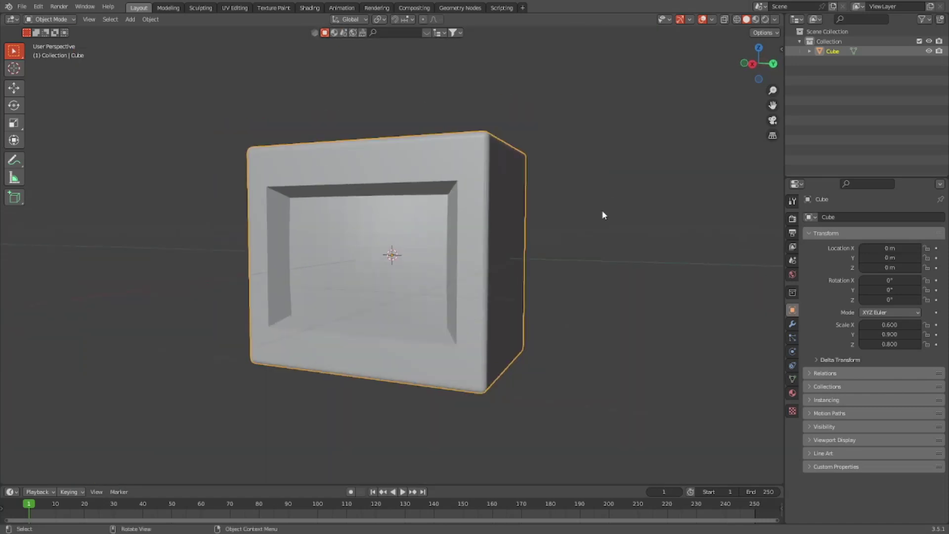
pyautogui.moveTo(604, 212); pyautogui.dragTo(644, 214, button='middle')
pyautogui.press('Tab')
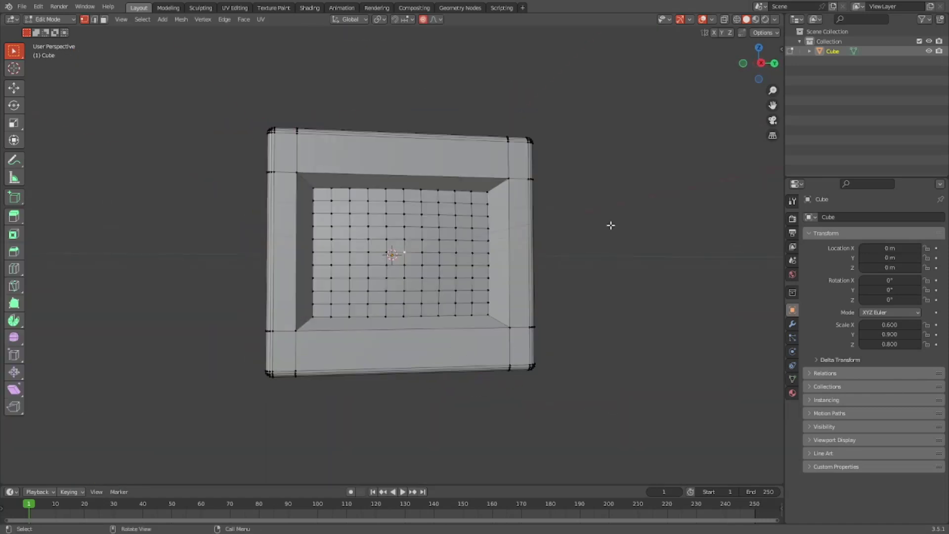
# Select the four outer edges of the screen recess in edge selection mode and bevel them with 4 segments
pyautogui.moveTo(648, 187); pyautogui.dragTo(679, 214, button='middle')
pyautogui.scroll(2, 679, 214)
pyautogui.press('2')
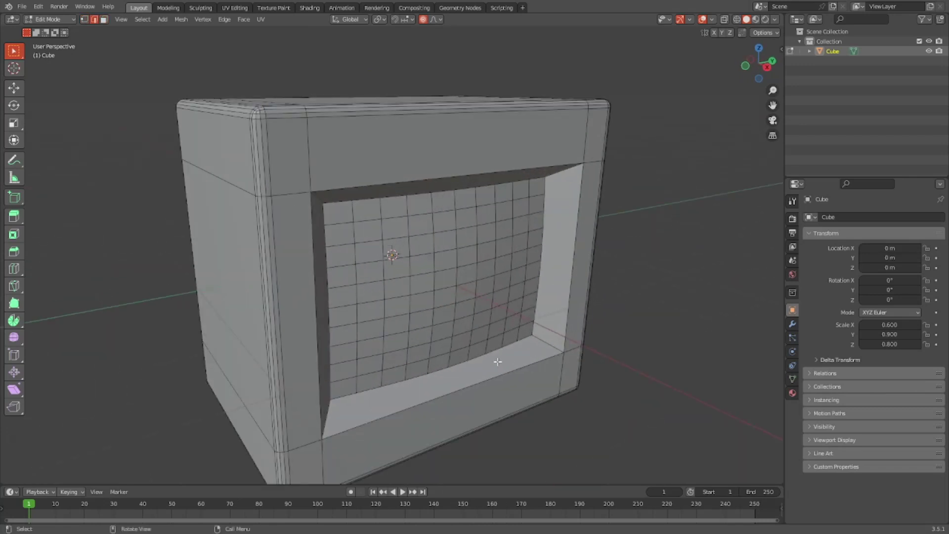
pyautogui.click(505, 370)
pyautogui.keyDown('shift'); pyautogui.click(572, 312); pyautogui.keyUp('shift')
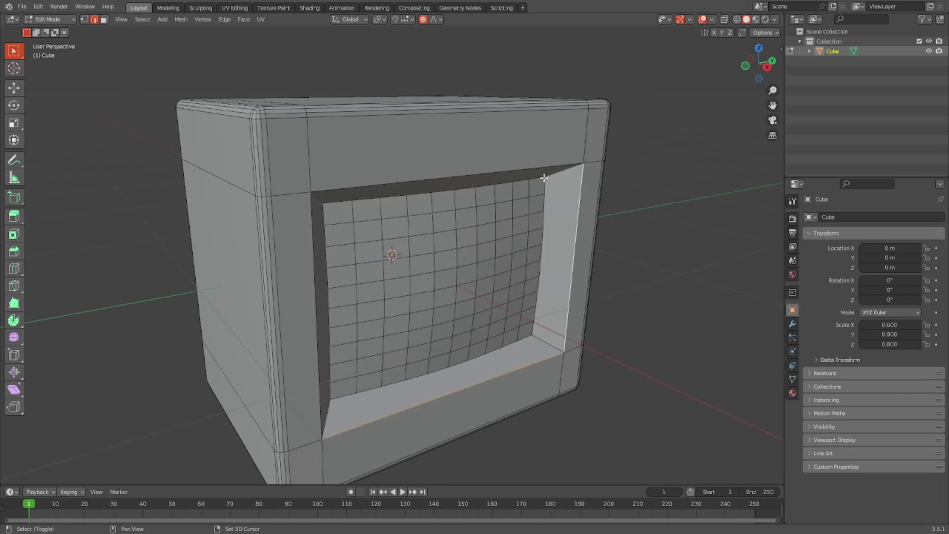
pyautogui.keyDown('shift'); pyautogui.click(510, 167); pyautogui.keyUp('shift')
pyautogui.keyDown('shift'); pyautogui.click(313, 239); pyautogui.keyUp('shift')
pyautogui.moveTo(313, 239); pyautogui.dragTo(275, 225, button='middle')
pyautogui.hotkey('ctrl', 'b')
pyautogui.scroll(3, 539, 332)
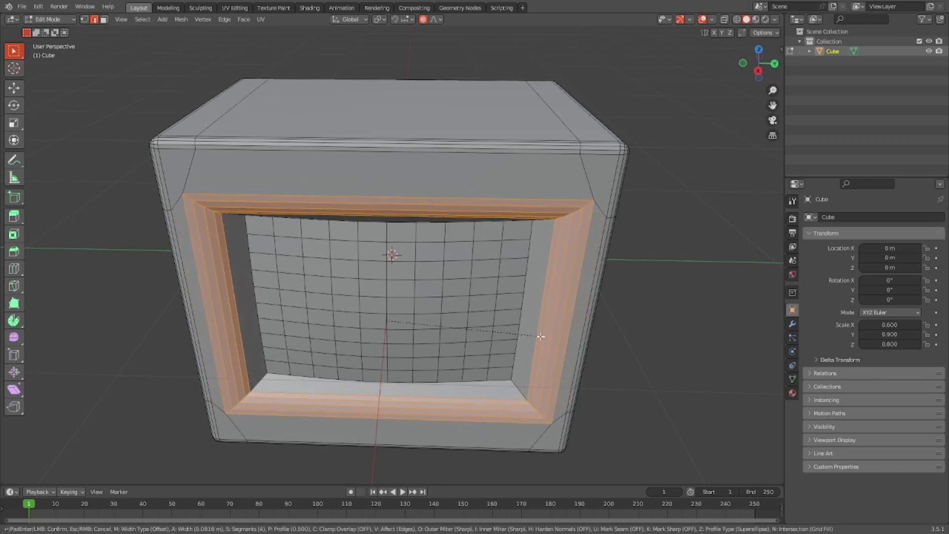
pyautogui.click(528, 336)
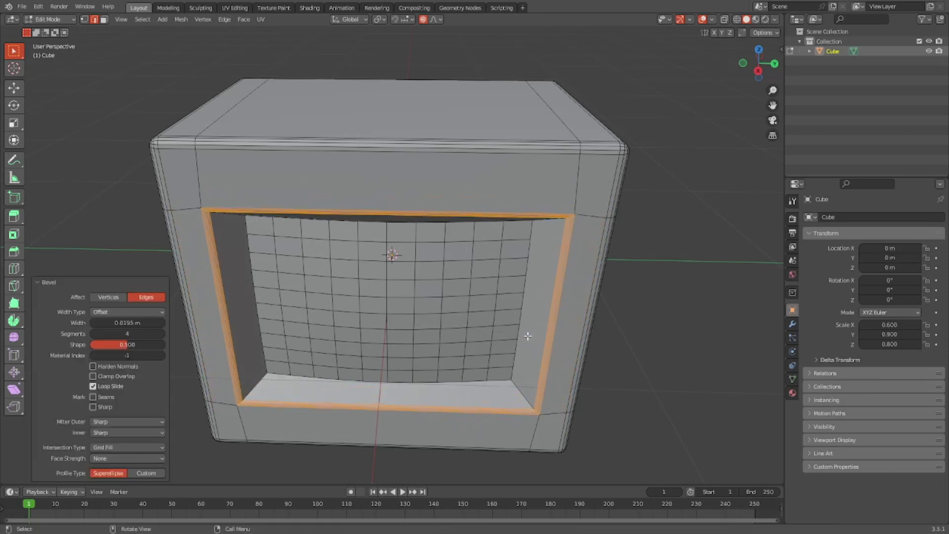
# Set the recess bevel's width to 0.025 m
pyautogui.doubleClick(146, 320)
pyautogui.write('0.01')
pyautogui.press('Return')
pyautogui.doubleClick(142, 320)
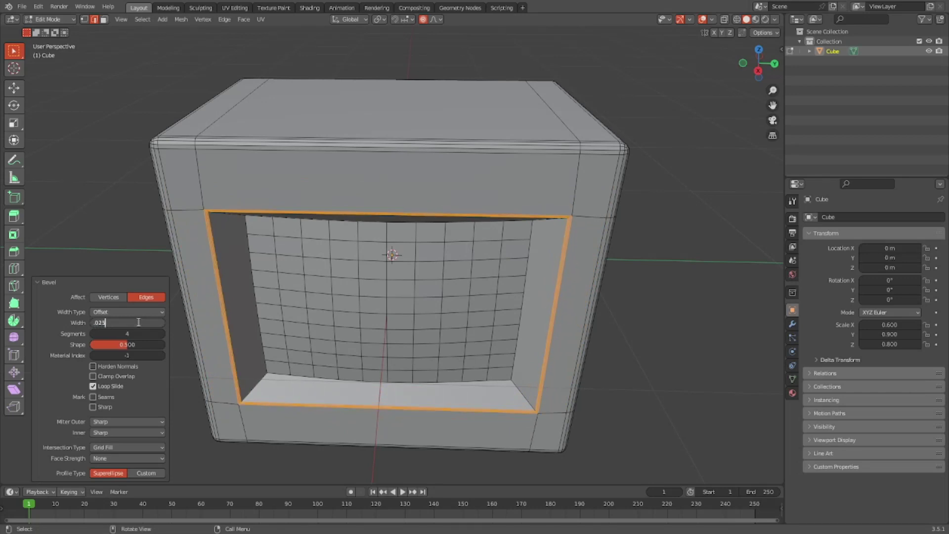
pyautogui.press('Return')
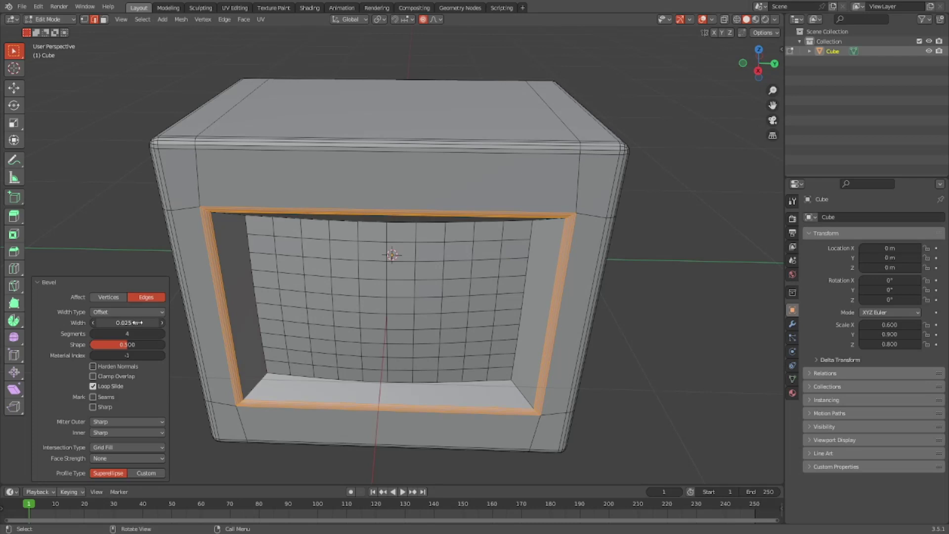
# Select all the edges around the perimeter of the curved screen where it meets the recess walls
pyautogui.moveTo(320, 163); pyautogui.dragTo(326, 143, button='middle')
pyautogui.scroll(3, 392, 255)
pyautogui.keyDown('alt'); pyautogui.click(577, 371); pyautogui.keyUp('alt')
pyautogui.keyDown('alt'); pyautogui.keyDown('shift'); pyautogui.click(311, 443); pyautogui.keyUp('shift'); pyautogui.keyUp('alt')
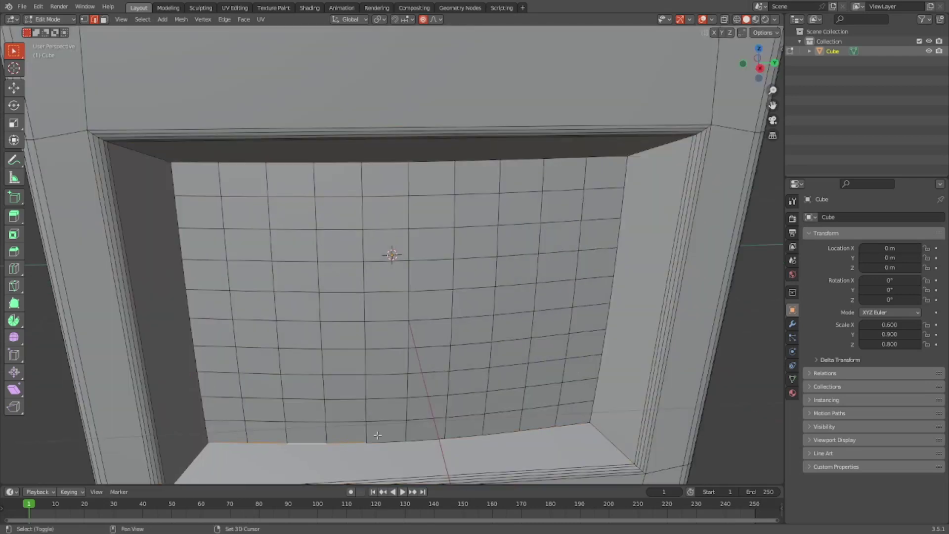
pyautogui.keyDown('shift'); pyautogui.click(386, 441); pyautogui.keyUp('shift')
pyautogui.keyDown('shift'); pyautogui.click(425, 440); pyautogui.keyUp('shift')
pyautogui.keyDown('shift'); pyautogui.click(464, 437); pyautogui.keyUp('shift')
pyautogui.keyDown('shift'); pyautogui.click(501, 433); pyautogui.keyUp('shift')
pyautogui.keyDown('shift'); pyautogui.click(537, 428); pyautogui.keyUp('shift')
pyautogui.keyDown('shift'); pyautogui.click(586, 422); pyautogui.keyUp('shift')
pyautogui.keyDown('shift'); pyautogui.click(622, 203); pyautogui.keyUp('shift')
pyautogui.keyDown('shift'); pyautogui.click(625, 173); pyautogui.keyUp('shift')
pyautogui.keyDown('shift'); pyautogui.click(607, 157); pyautogui.keyUp('shift')
pyautogui.keyDown('shift'); pyautogui.click(565, 159); pyautogui.keyUp('shift')
pyautogui.keyDown('shift'); pyautogui.click(522, 160); pyautogui.keyUp('shift')
pyautogui.keyDown('shift'); pyautogui.click(482, 161); pyautogui.keyUp('shift')
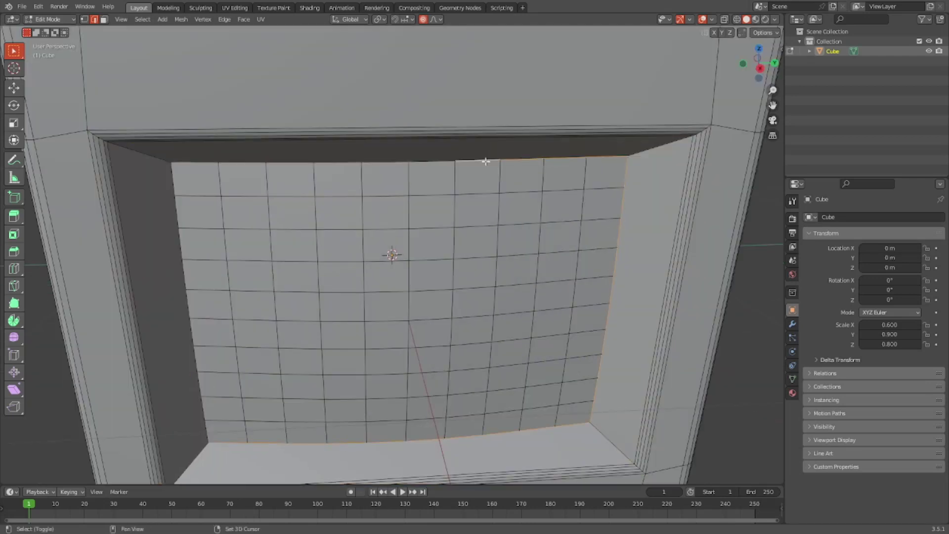
pyautogui.keyDown('shift'); pyautogui.click(431, 161); pyautogui.keyUp('shift')
pyautogui.keyDown('shift'); pyautogui.click(385, 162); pyautogui.keyUp('shift')
pyautogui.keyDown('shift'); pyautogui.click(200, 386); pyautogui.keyUp('shift')
pyautogui.keyDown('shift'); pyautogui.click(203, 412); pyautogui.keyUp('shift')
# Bevel the selected screen perimeter edges narrowly and check the result in Object Mode
pyautogui.moveTo(395, 336); pyautogui.dragTo(376, 341, button='middle')
pyautogui.hotkey('ctrl', 'b')
pyautogui.click(464, 346)
pyautogui.press('Tab')
pyautogui.moveTo(445, 252); pyautogui.dragTo(492, 206, button='middle')
pyautogui.press('Tab')
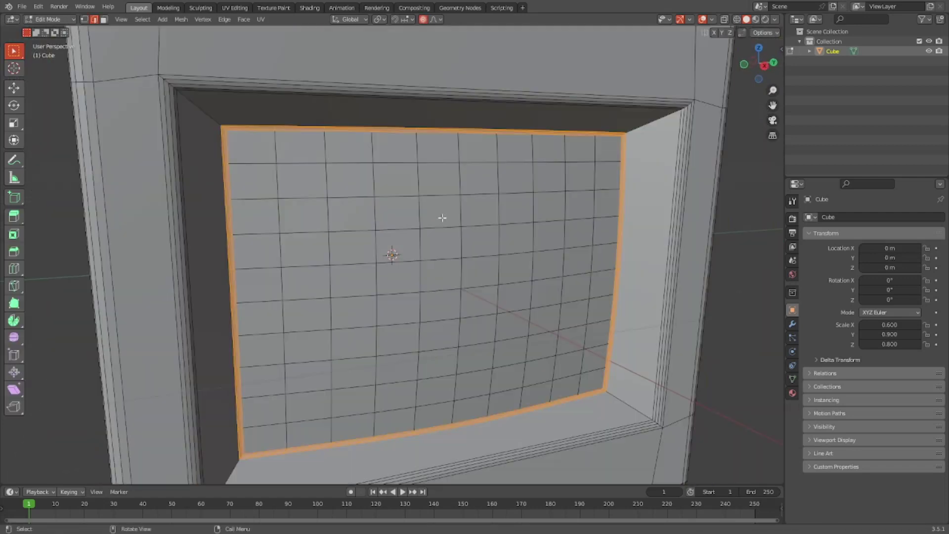
# Select the screen's faces in face selection mode, subdivide them and raise the subdivision's smoothness
pyautogui.press('3')
pyautogui.press('KP_3')
pyautogui.moveTo(236, 146); pyautogui.dragTo(530, 332)
pyautogui.rightClick(530, 332)
pyautogui.click(530, 341)
pyautogui.moveTo(530, 332); pyautogui.dragTo(618, 321, button='middle')
pyautogui.moveTo(114, 418); pyautogui.dragTo(158, 419)
pyautogui.scroll(-4, 423, 243)
# Shade the whole monitor smooth in Object Mode with Auto Smooth enabled at 30°
pyautogui.press('Tab')
pyautogui.moveTo(495, 243); pyautogui.dragTo(371, 240, button='middle')
pyautogui.rightClick(372, 240)
pyautogui.click(346, 52)
pyautogui.click(93, 462)
pyautogui.moveTo(257, 355); pyautogui.dragTo(317, 349, button='middle')
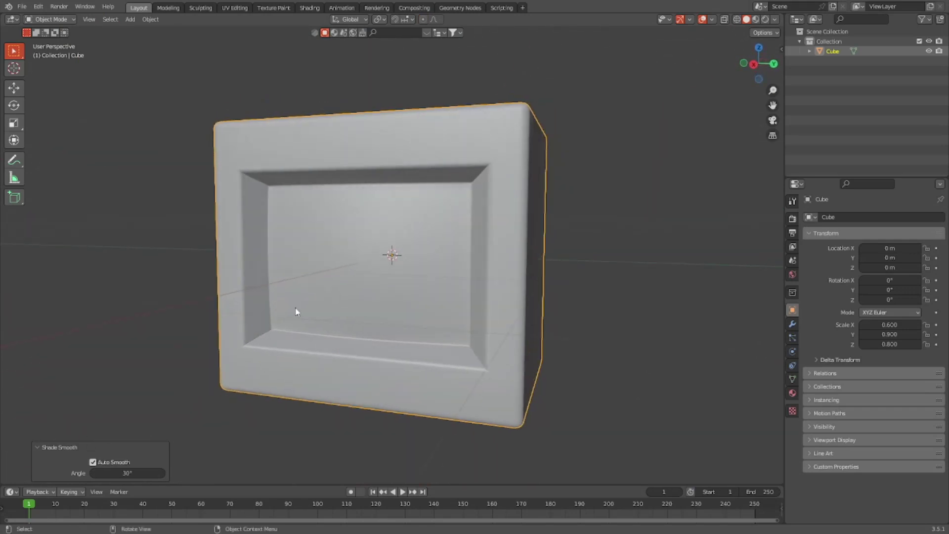
pyautogui.rightClick(474, 256)
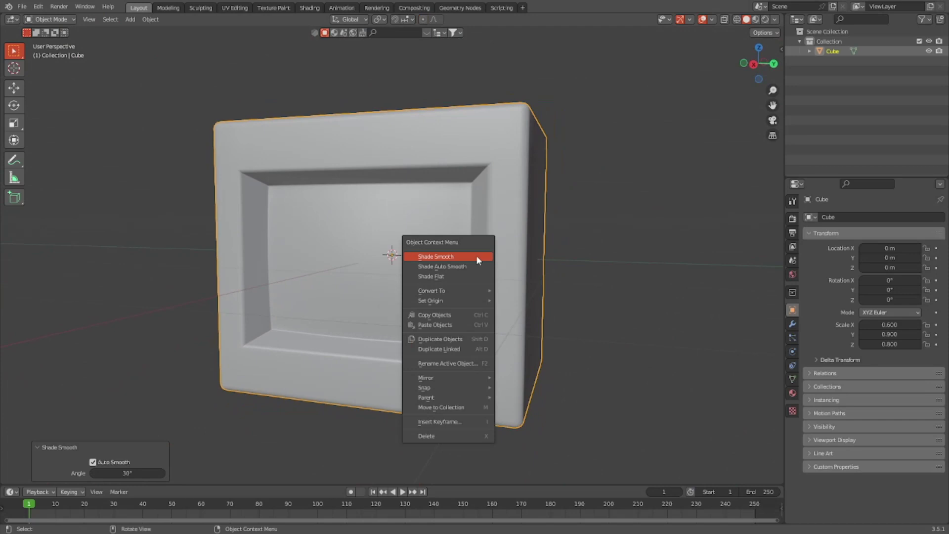
pyautogui.click(450, 268)
# Return to Edit Mode and select the large face on the monitor's underside
pyautogui.moveTo(420, 294); pyautogui.dragTo(265, 251, button='middle')
pyautogui.press('Tab')
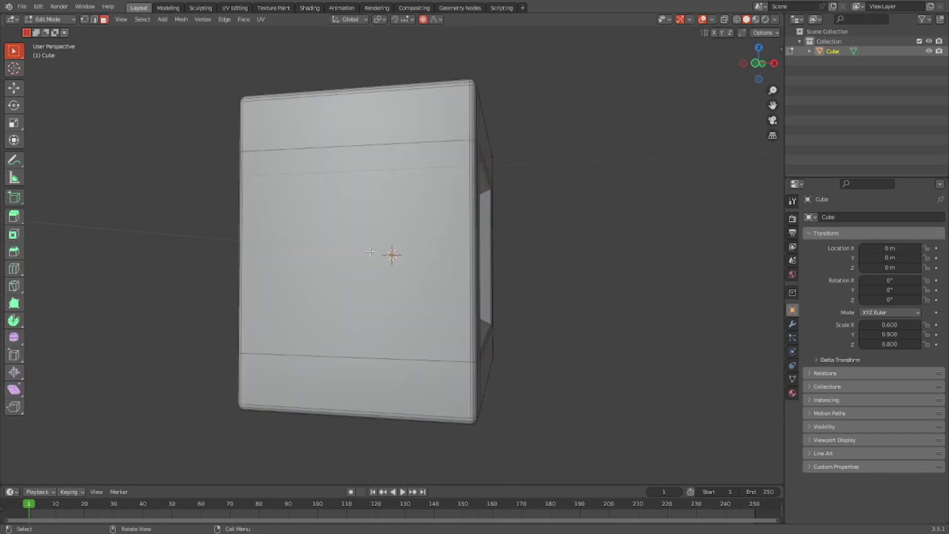
pyautogui.moveTo(356, 257); pyautogui.dragTo(394, 167, button='middle')
pyautogui.click(759, 70)
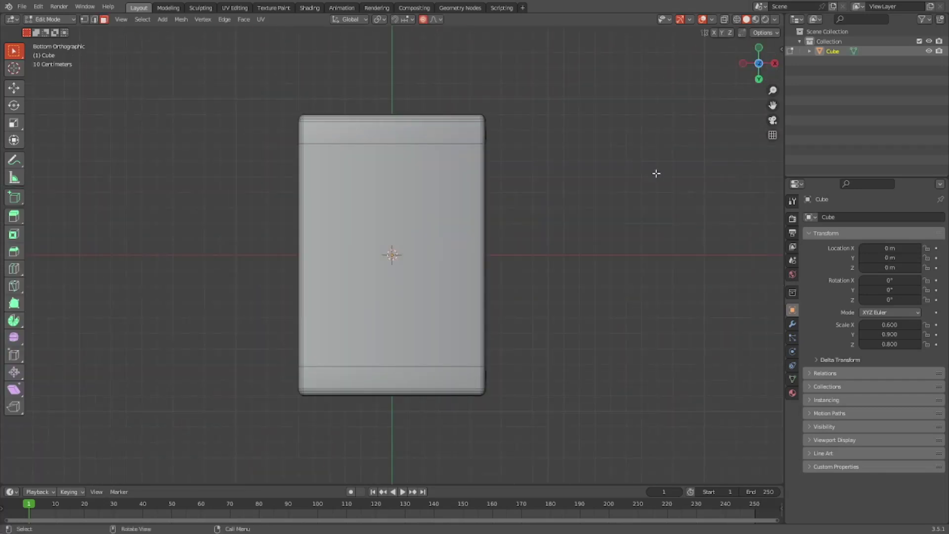
pyautogui.moveTo(646, 184); pyautogui.dragTo(612, 174, button='middle')
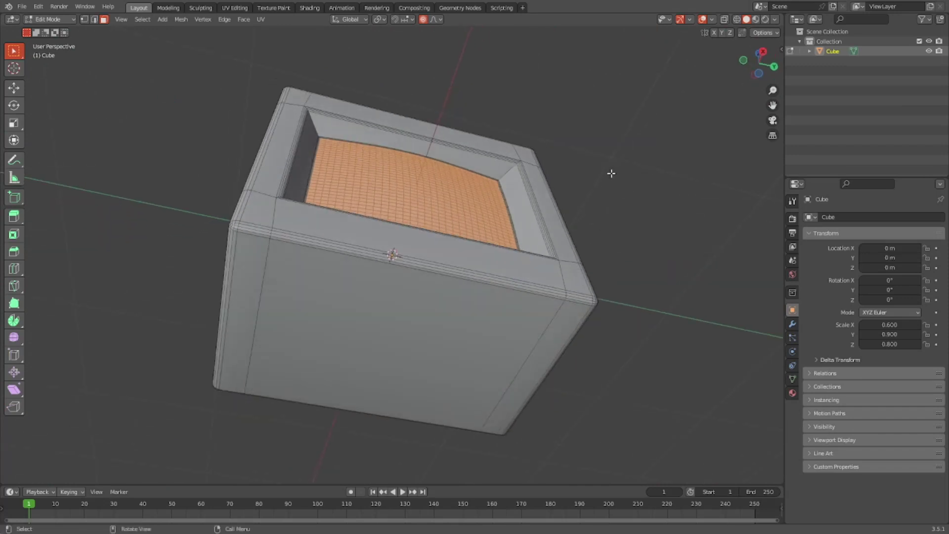
pyautogui.click(390, 302)
# Add a centred two-cut loop cut parallel to the X axis across the body's underside, using the bottom orthographic view
pyautogui.moveTo(506, 221); pyautogui.dragTo(601, 146, button='middle')
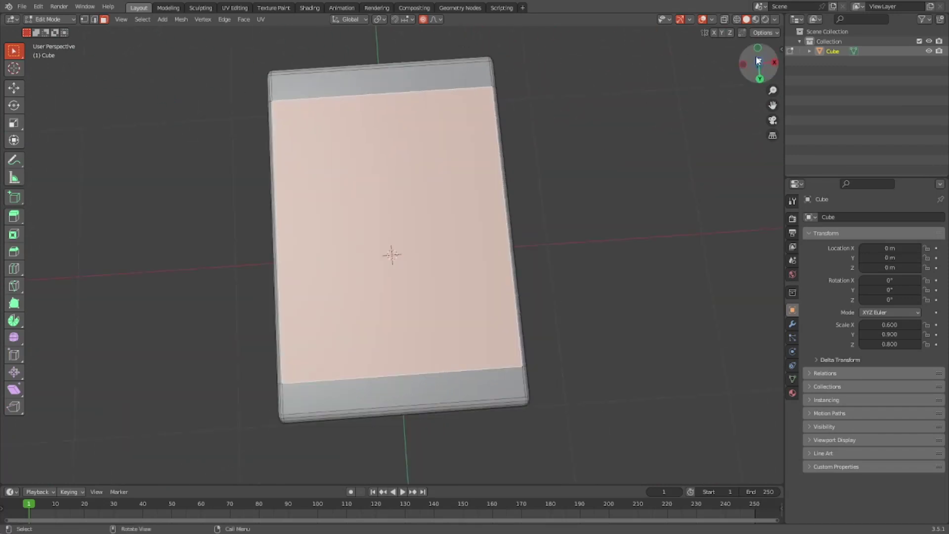
pyautogui.click(760, 60)
pyautogui.scroll(2, 638, 112)
pyautogui.scroll(-1, 637, 112)
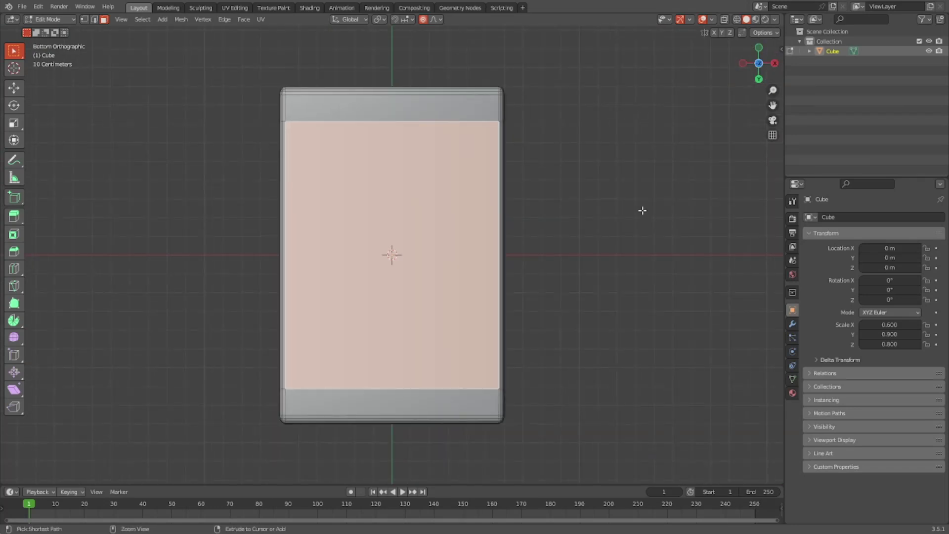
pyautogui.hotkey('ctrl', 'r')
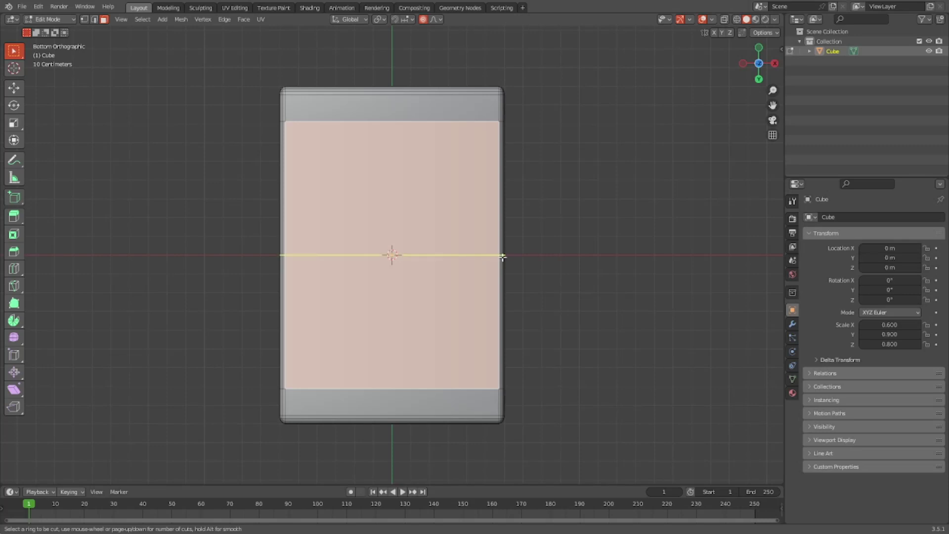
pyautogui.scroll(1, 502, 258)
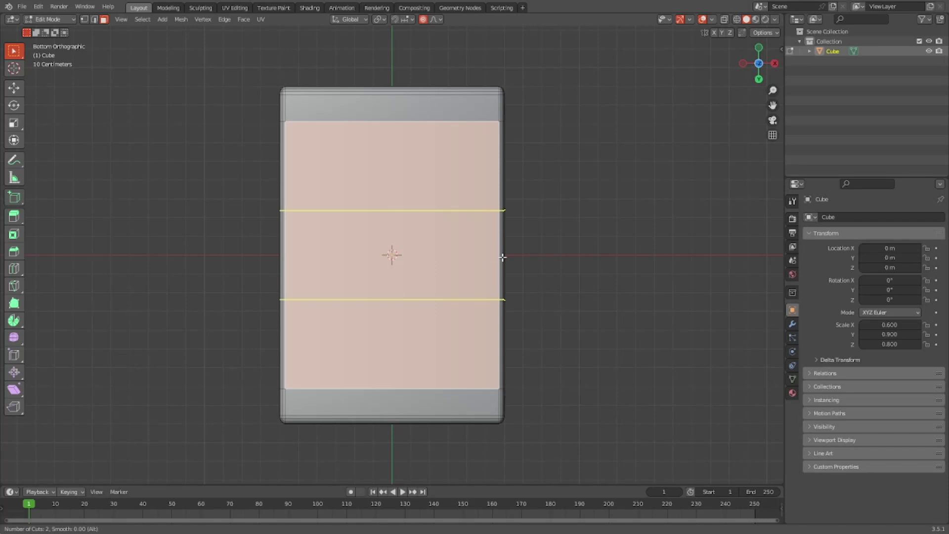
pyautogui.click(503, 257)
pyautogui.rightClick(503, 257)
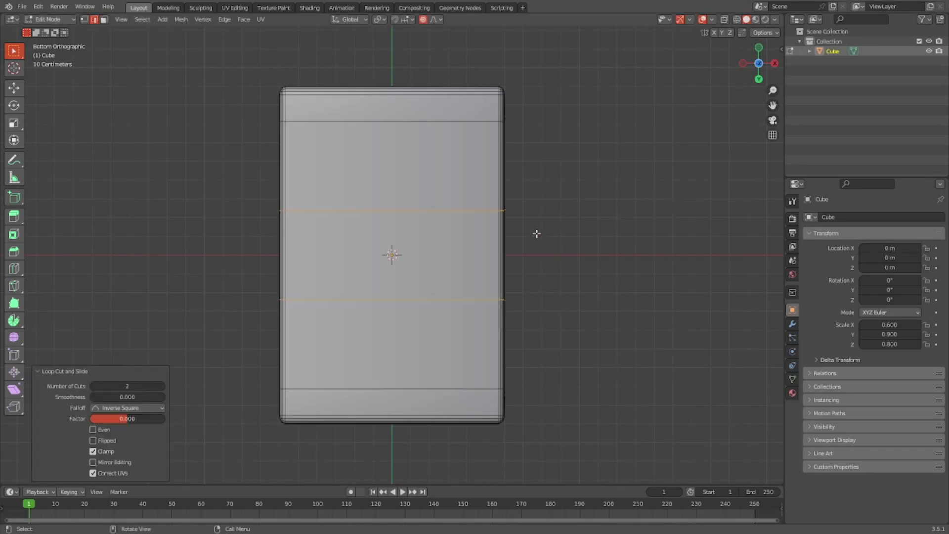
# Turn off proportional editing and scale the two new edge loops by 2 along Y
pyautogui.press('s')
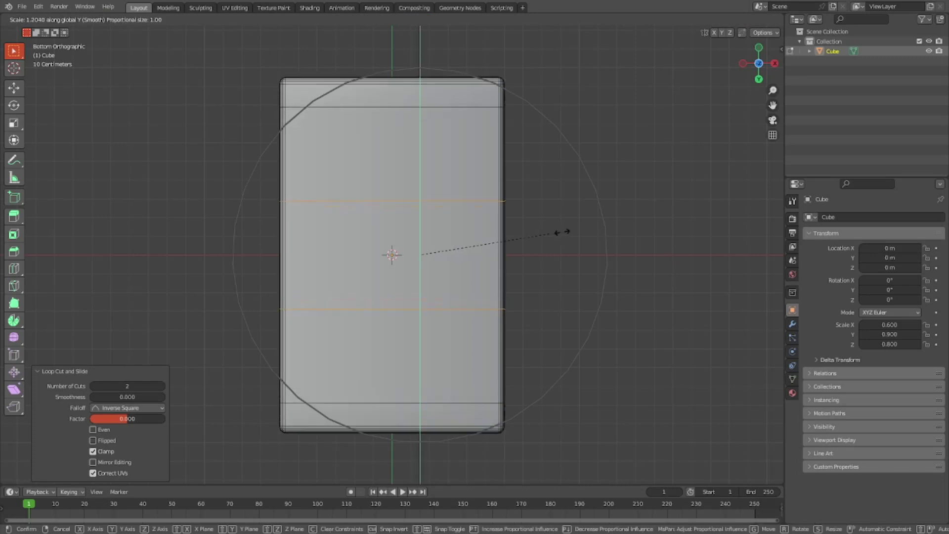
pyautogui.rightClick(613, 219)
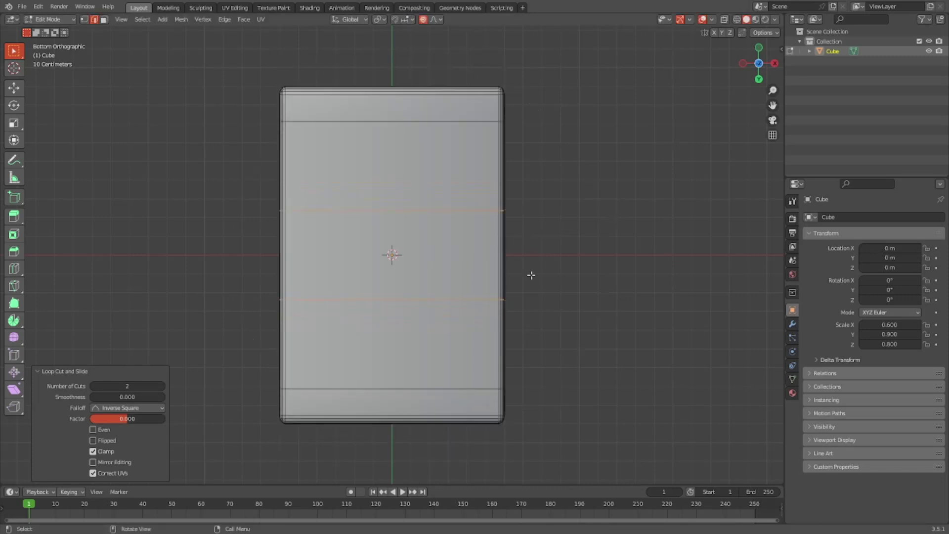
pyautogui.press('o')
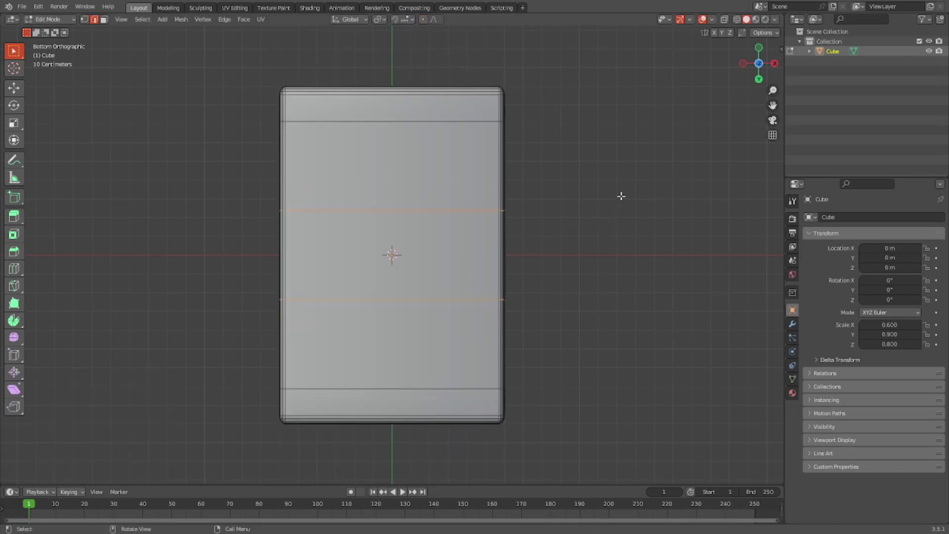
pyautogui.press('s')
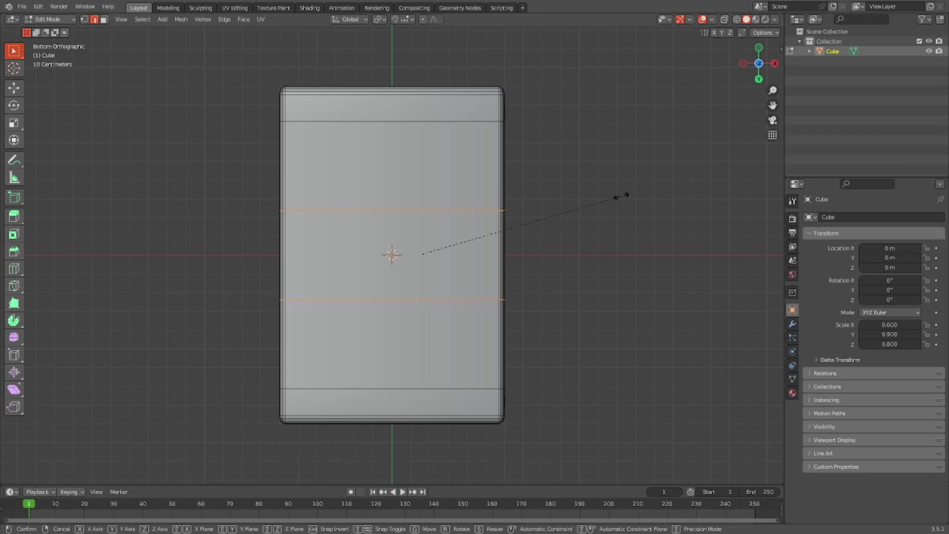
pyautogui.press('y')
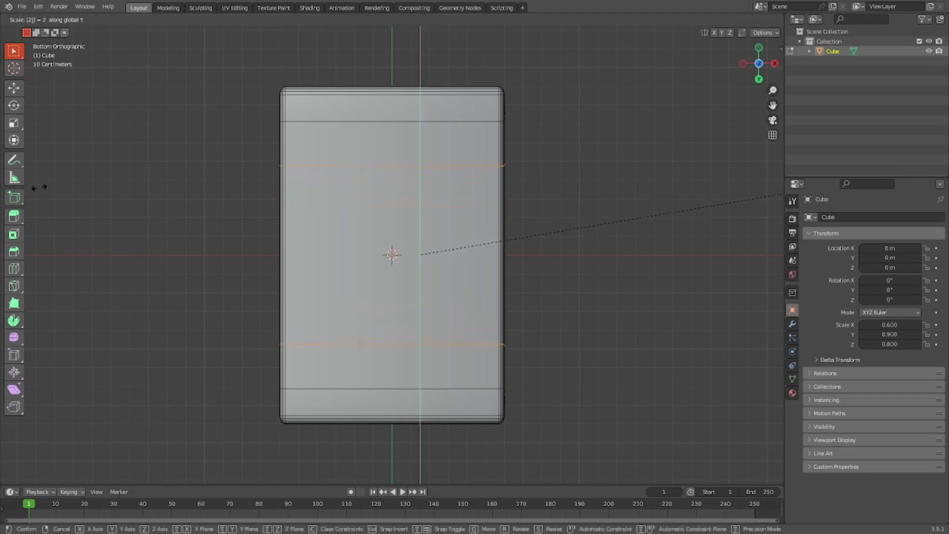
pyautogui.press('Return')
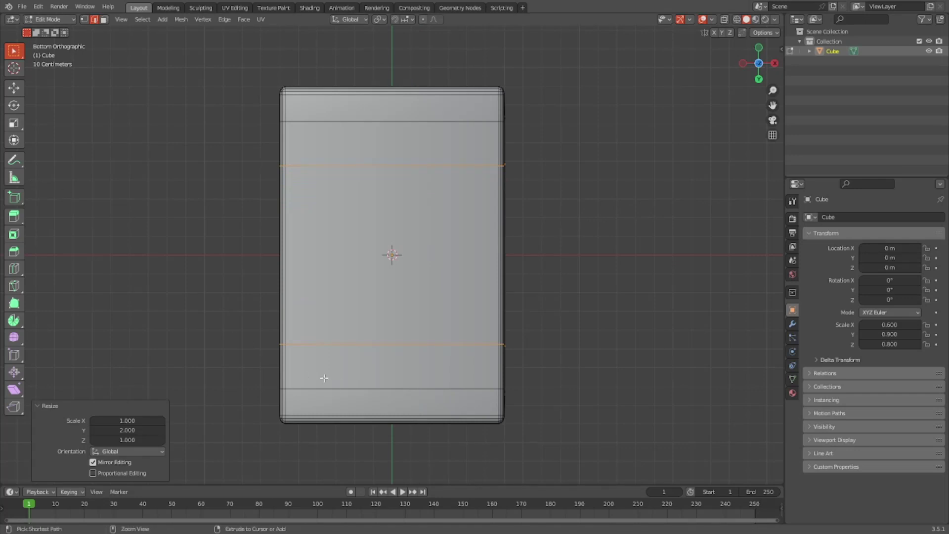
# Add a centred two-cut loop cut parallel to the Y axis across the monitor's underside
pyautogui.hotkey('ctrl', 'r')
pyautogui.scroll(1, 407, 398)
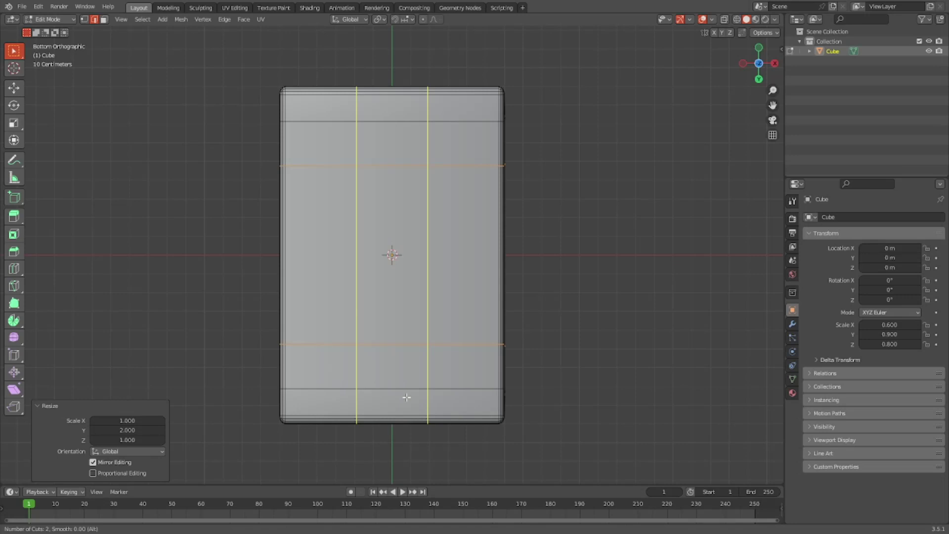
pyautogui.click(407, 397)
pyautogui.rightClick(407, 397)
# Select the centre face of the monitor's underside and extrude it 0.3 m downward in the right orthographic view
pyautogui.moveTo(467, 360); pyautogui.dragTo(416, 388, button='middle')
pyautogui.press('3')
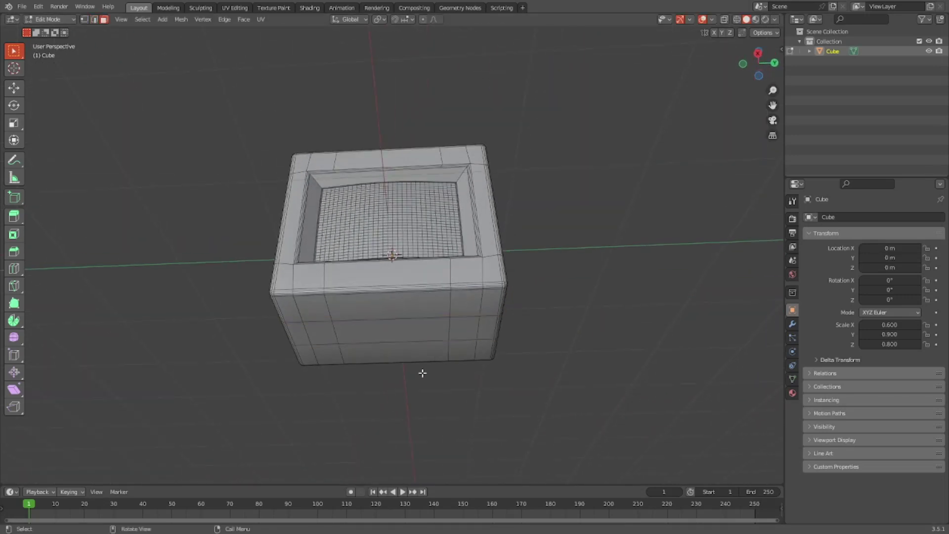
pyautogui.click(414, 332)
pyautogui.moveTo(414, 332); pyautogui.dragTo(680, 161, button='middle')
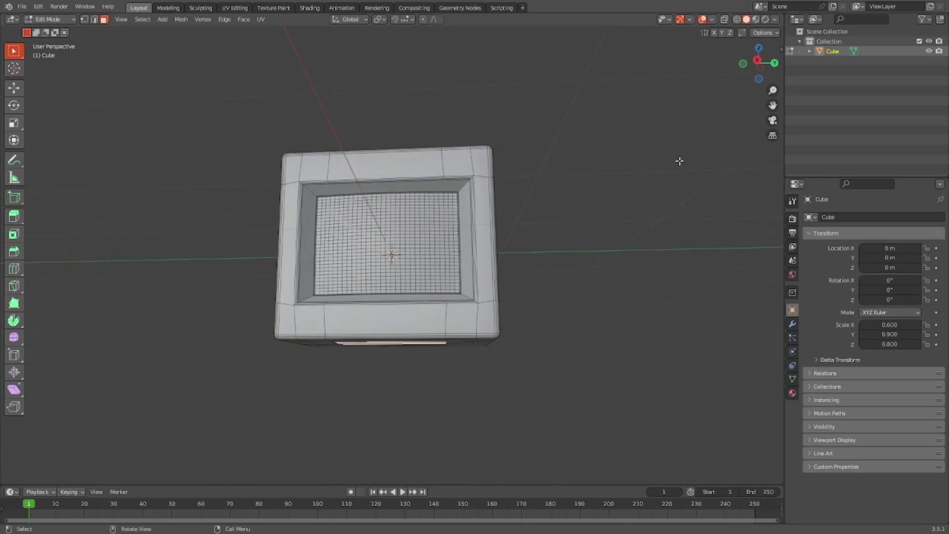
pyautogui.click(758, 60)
pyautogui.press('e')
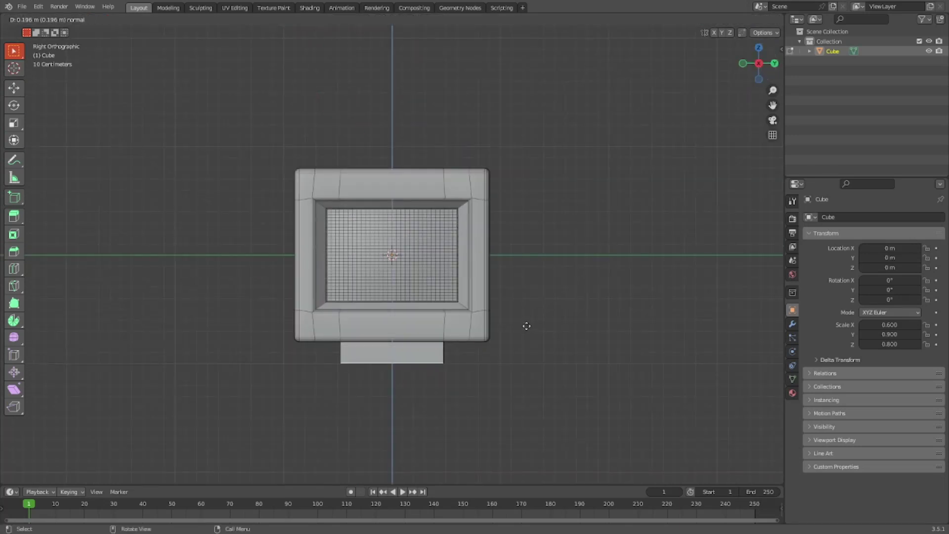
pyautogui.write('-.2')
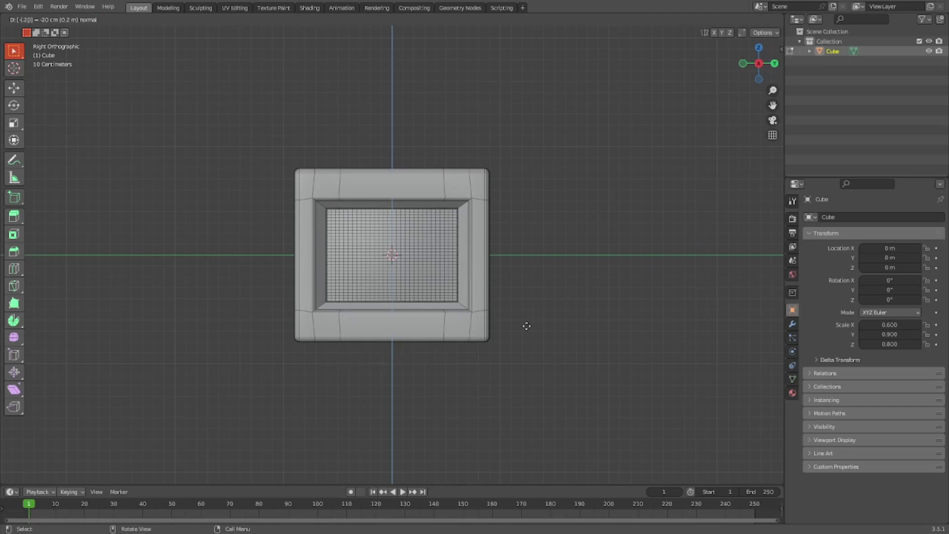
pyautogui.press('-')
pyautogui.press('-')
pyautogui.press('BackSpace')
pyautogui.write('3')
pyautogui.press('-')
pyautogui.press('-')
pyautogui.press('-')
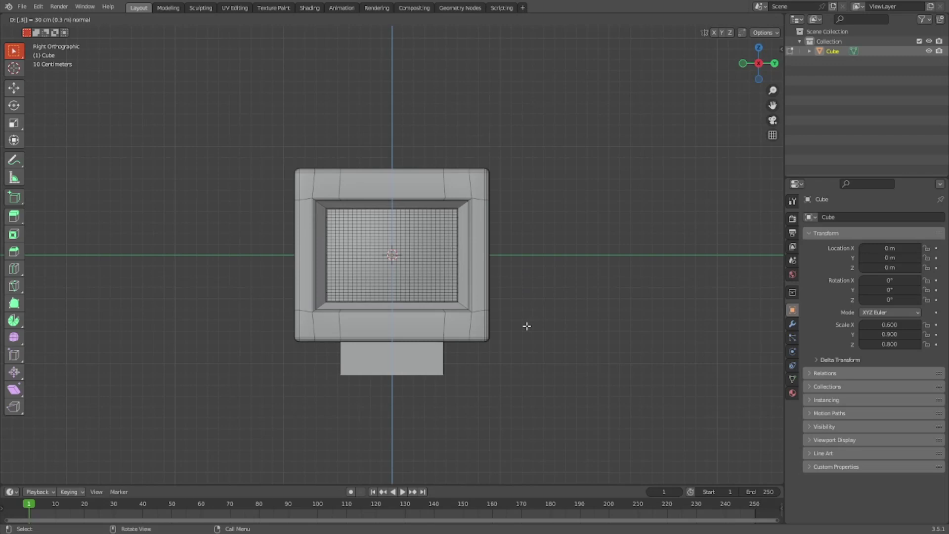
pyautogui.press('Return')
# Set the extrusion distance of the stand's neck to 0.2 m along Z
pyautogui.click(145, 428)
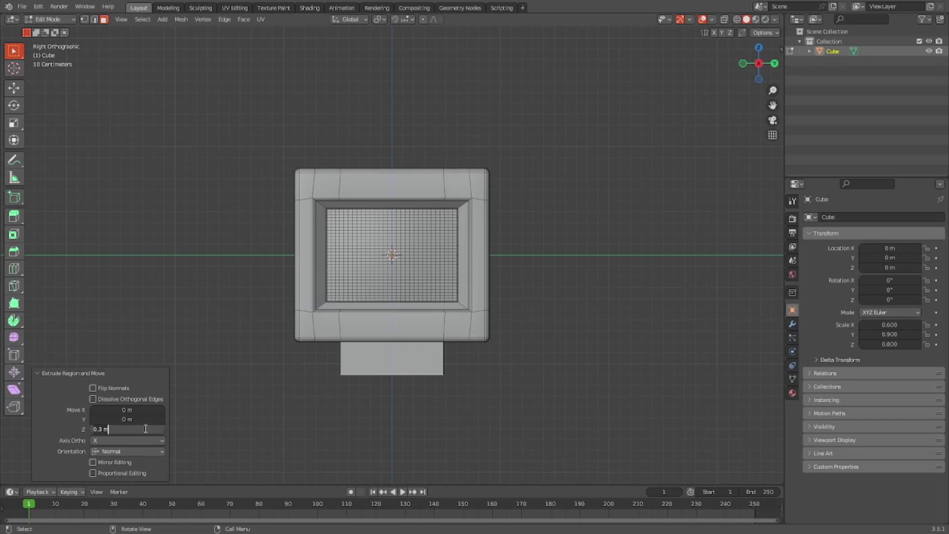
pyautogui.write('.2')
pyautogui.press('Return')
# Extrude the neck's bottom face another 0.1 m downward to form a second segment, using the right orthographic view
pyautogui.moveTo(323, 325); pyautogui.dragTo(387, 303, button='middle')
pyautogui.scroll(2, 582, 156)
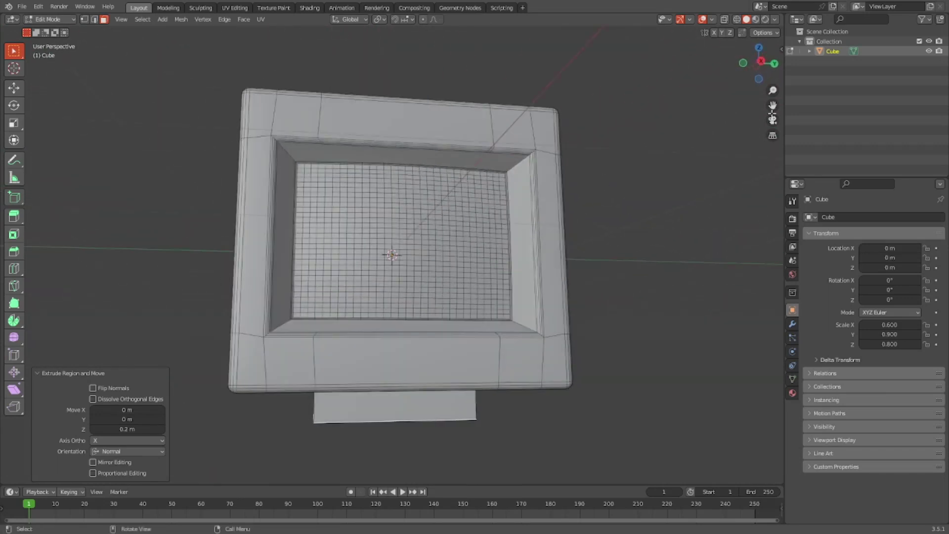
pyautogui.click(762, 61)
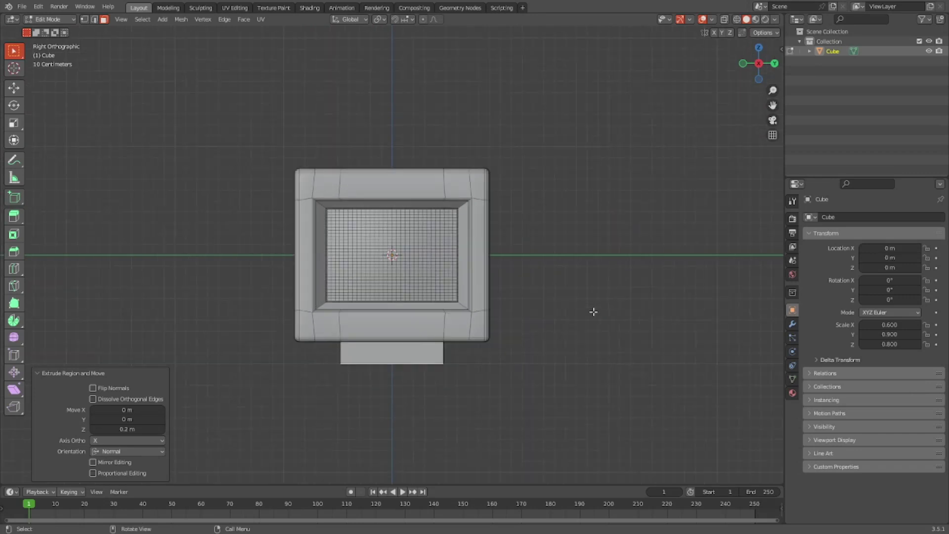
pyautogui.press('e')
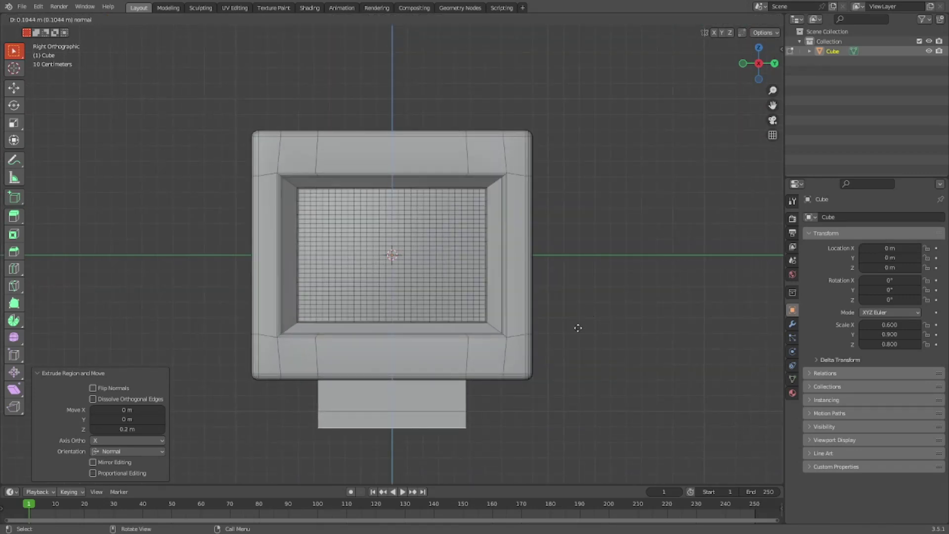
pyautogui.write('.1')
pyautogui.press('Return')
# Select the loop of side faces around the lower stand segment and extrude it 0.2 m along normals to widen the base
pyautogui.moveTo(578, 329); pyautogui.dragTo(466, 350, button='middle')
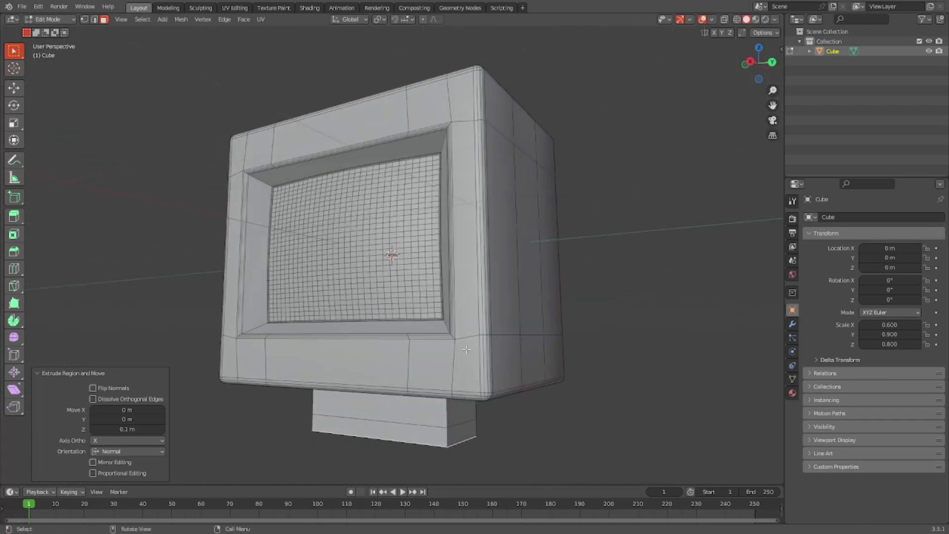
pyautogui.keyDown('alt'); pyautogui.click(446, 435); pyautogui.keyUp('alt')
pyautogui.moveTo(446, 435); pyautogui.dragTo(538, 344, button='middle')
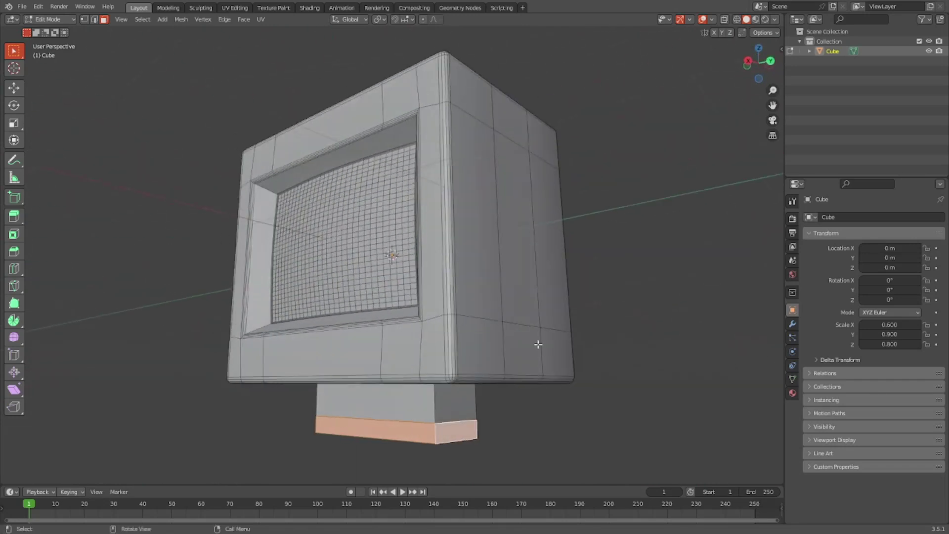
pyautogui.click(749, 61)
pyautogui.hotkey('alt', 'e')
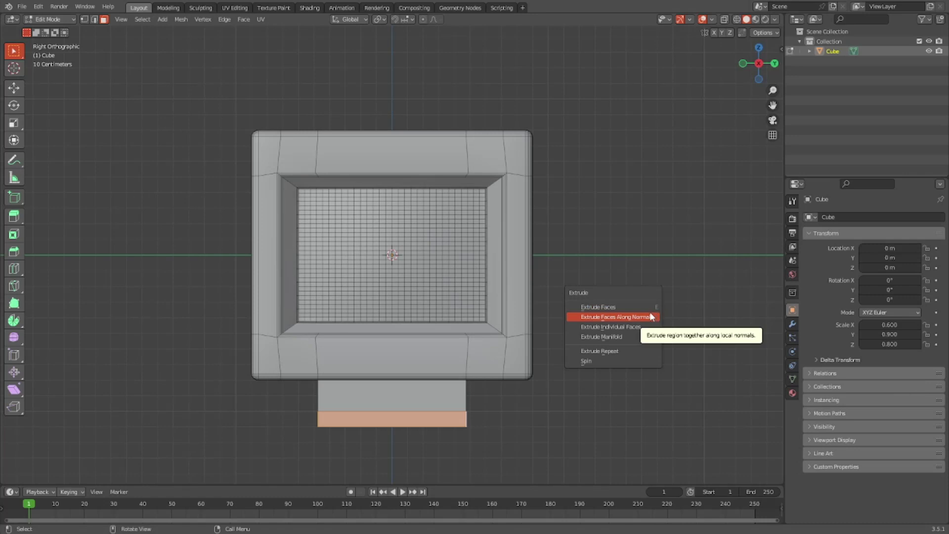
pyautogui.click(642, 316)
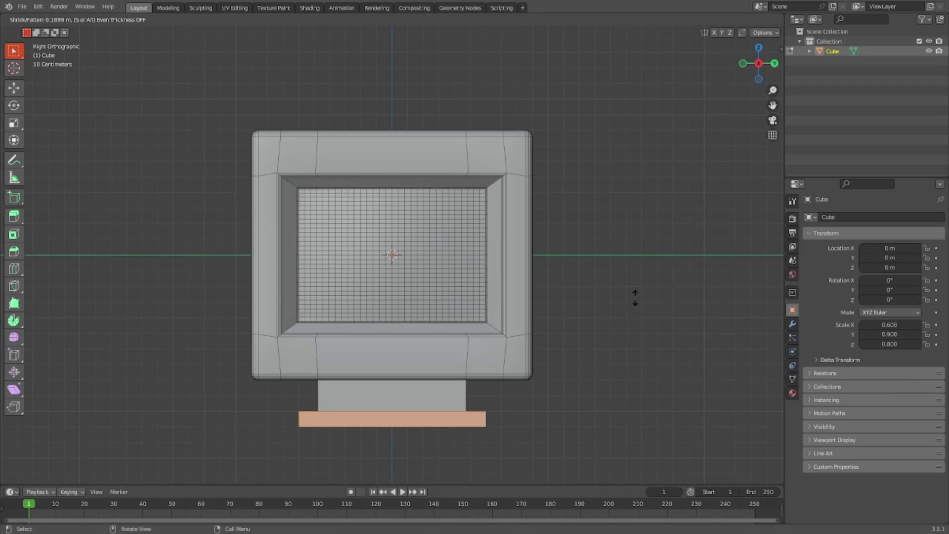
pyautogui.write('.2')
pyautogui.press('Return')
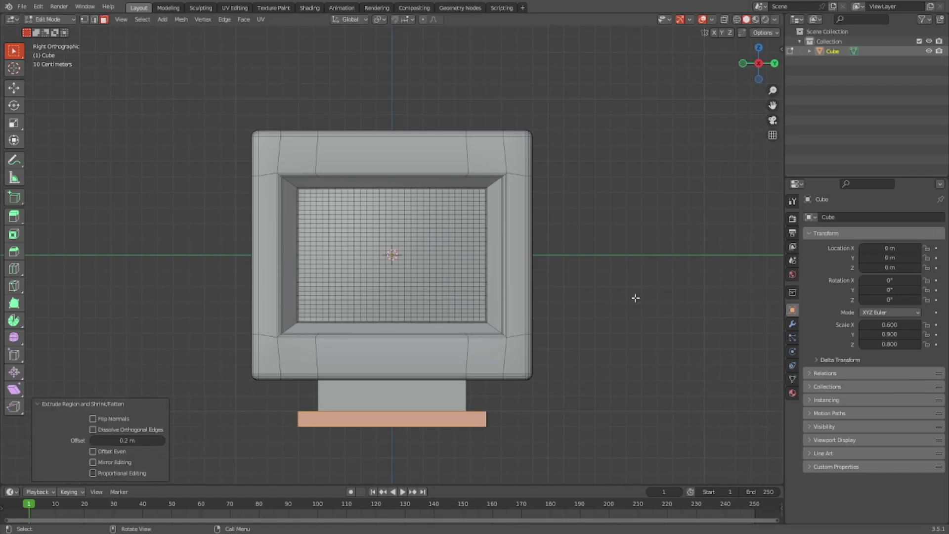
# Add the neck's side faces to the base's selected faces and bevel their edges by about 0.02 m with 4 segments
pyautogui.press('Tab')
pyautogui.moveTo(635, 297); pyautogui.dragTo(610, 340, button='middle')
pyautogui.press('Tab')
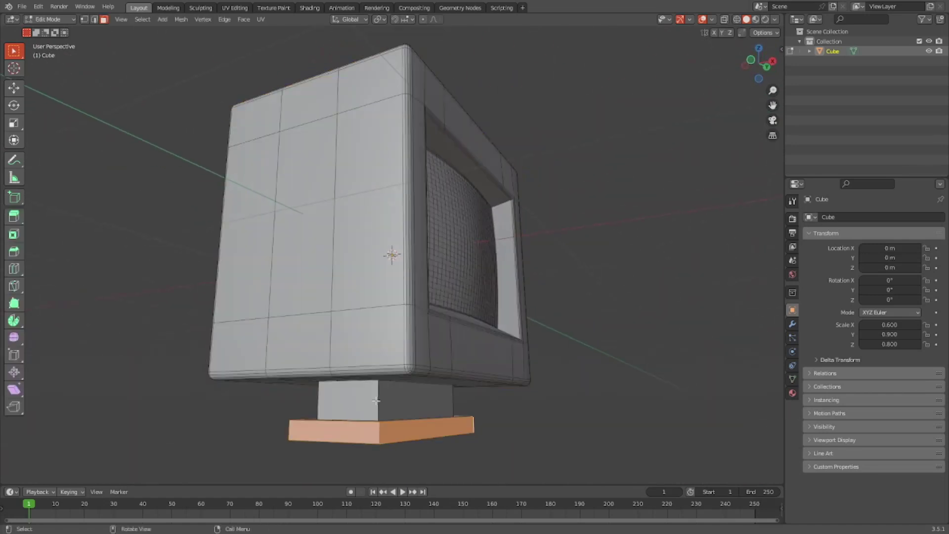
pyautogui.moveTo(377, 401); pyautogui.dragTo(375, 414, button='middle')
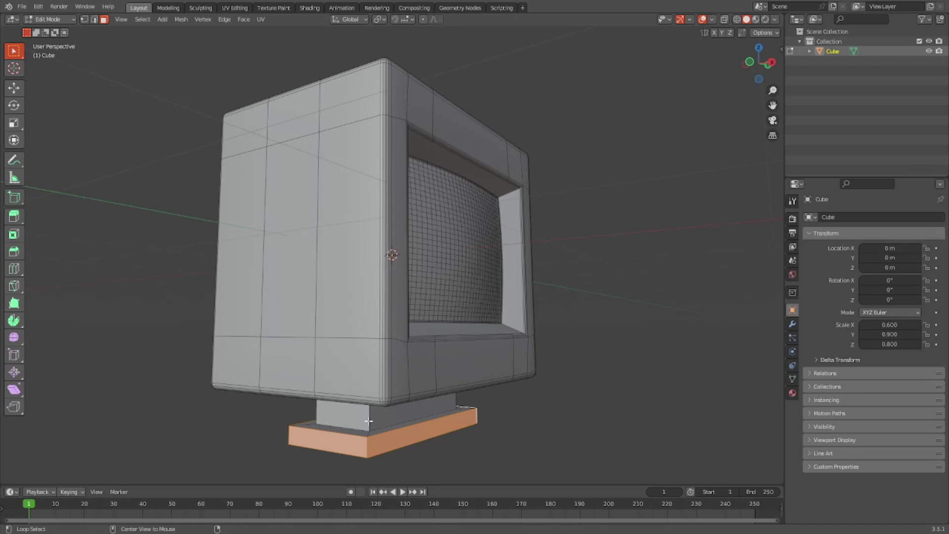
pyautogui.moveTo(397, 418); pyautogui.dragTo(498, 425, button='middle')
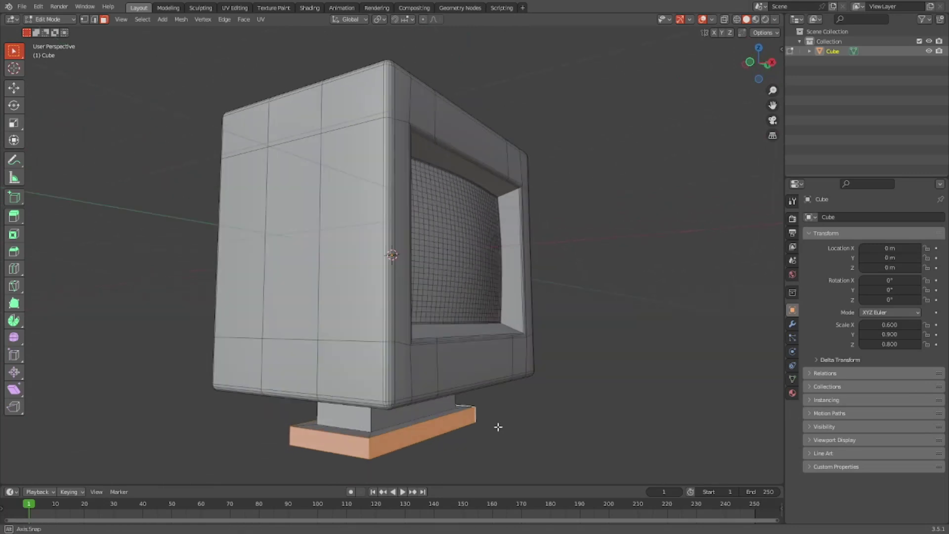
pyautogui.keyDown('alt'); pyautogui.keyDown('shift'); pyautogui.click(370, 415); pyautogui.keyUp('shift'); pyautogui.keyUp('alt')
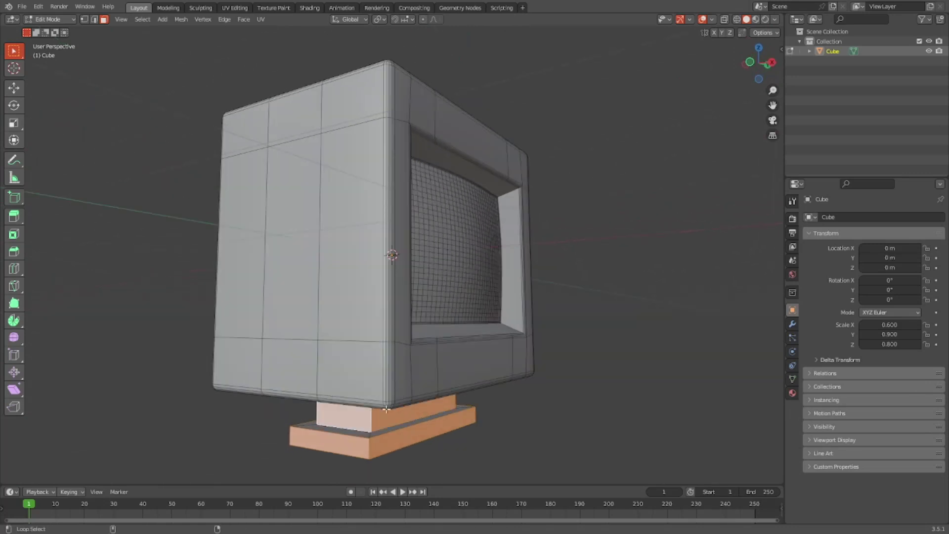
pyautogui.moveTo(465, 415); pyautogui.dragTo(372, 403, button='middle')
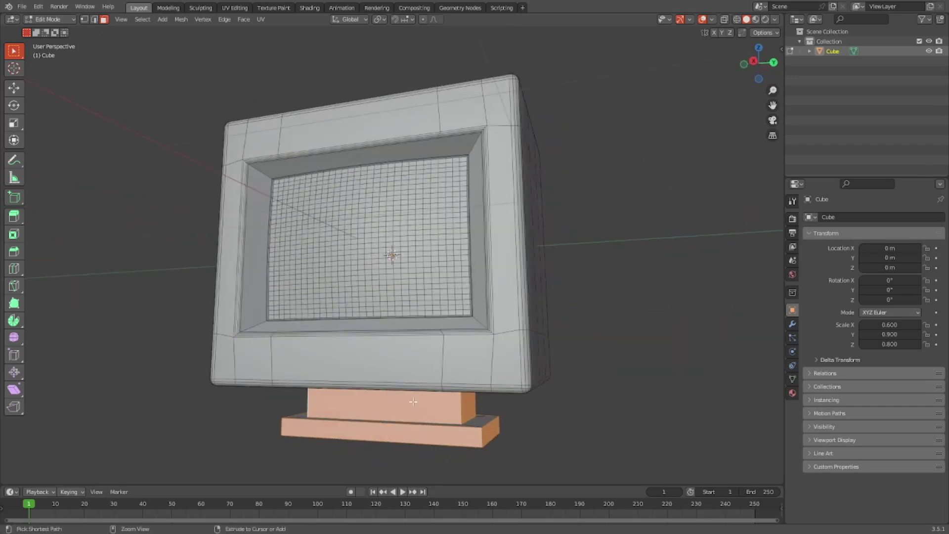
pyautogui.hotkey('ctrl', 'b')
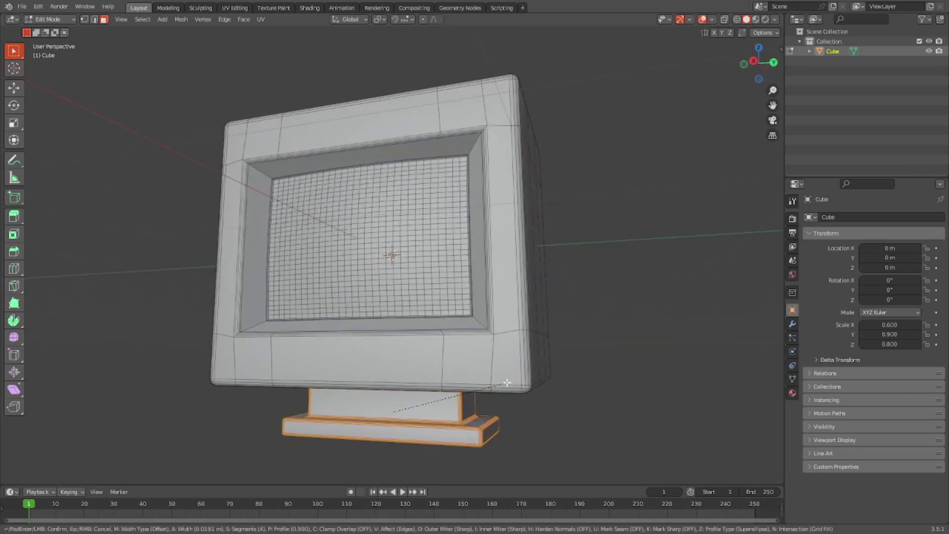
pyautogui.click(507, 382)
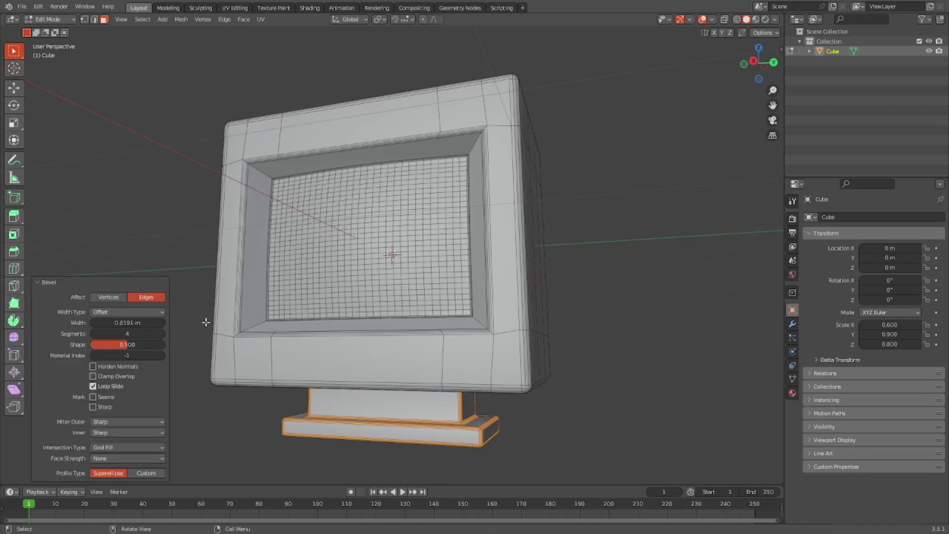
pyautogui.click(144, 323)
# Switch to Object Mode and raise the monitor about 1.09 m along Z in the right orthographic view
pyautogui.moveTo(373, 297); pyautogui.dragTo(716, 134, button='middle')
pyautogui.press('Tab')
pyautogui.scroll(-3, 383, 329)
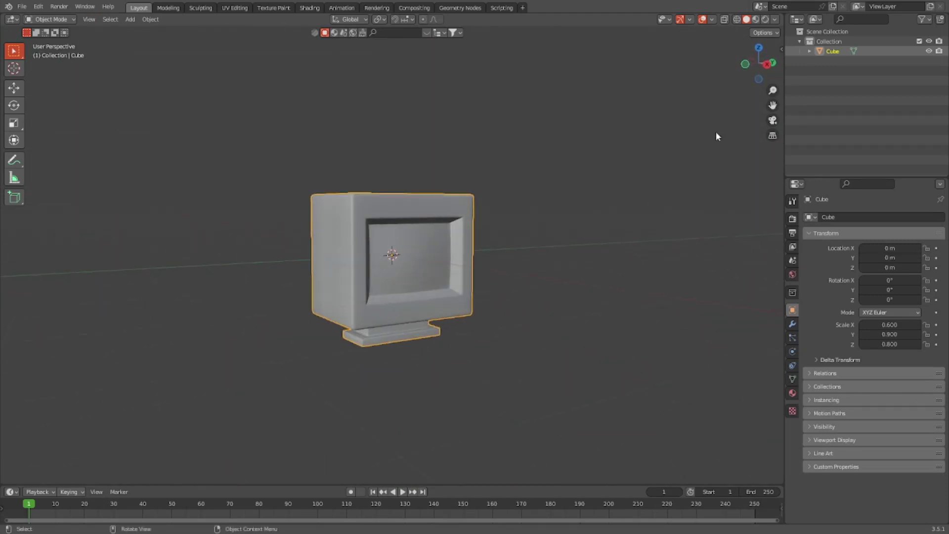
pyautogui.click(768, 64)
pyautogui.press('g')
pyautogui.press('z')
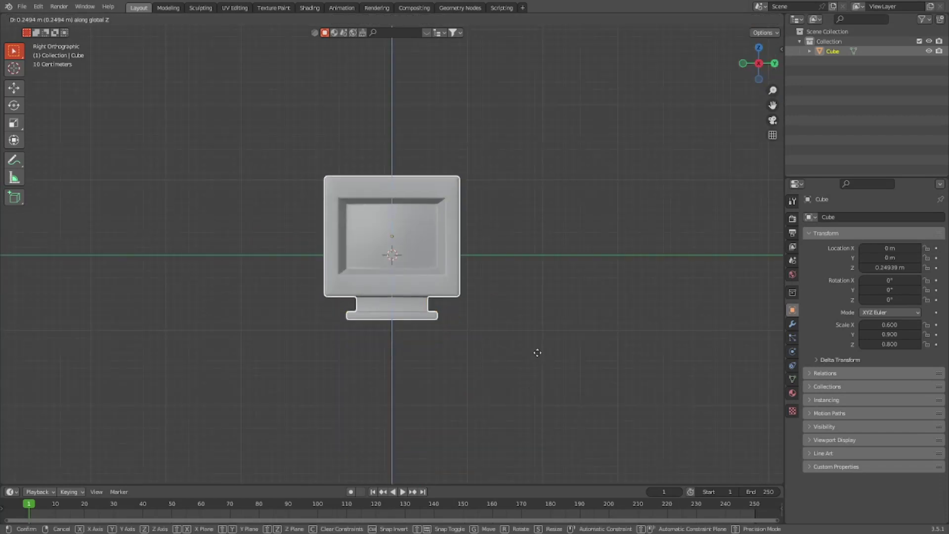
pyautogui.click(566, 287)
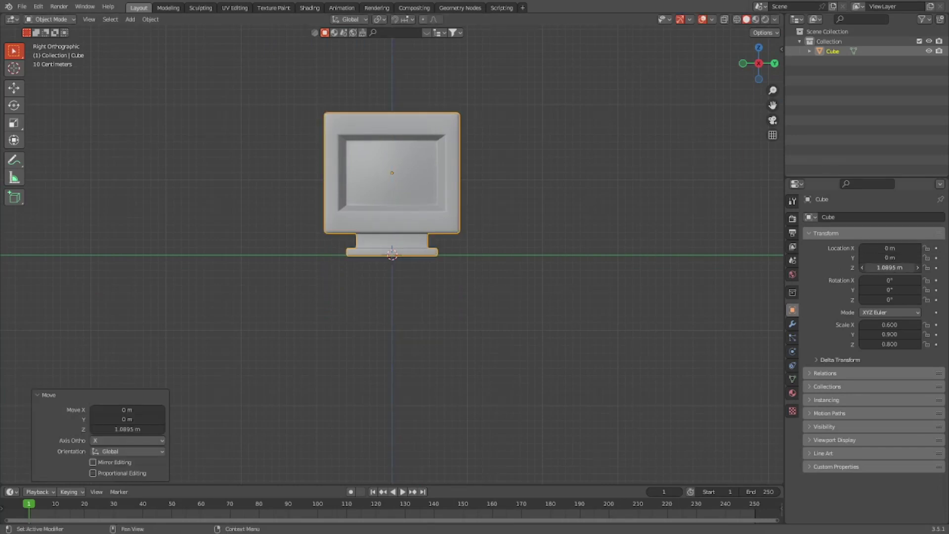
# Set the monitor's Z location to 1.1 m and check close up that the base sits on the ground line
pyautogui.click(883, 268)
pyautogui.write('1')
pyautogui.press('Return')
pyautogui.click(883, 268)
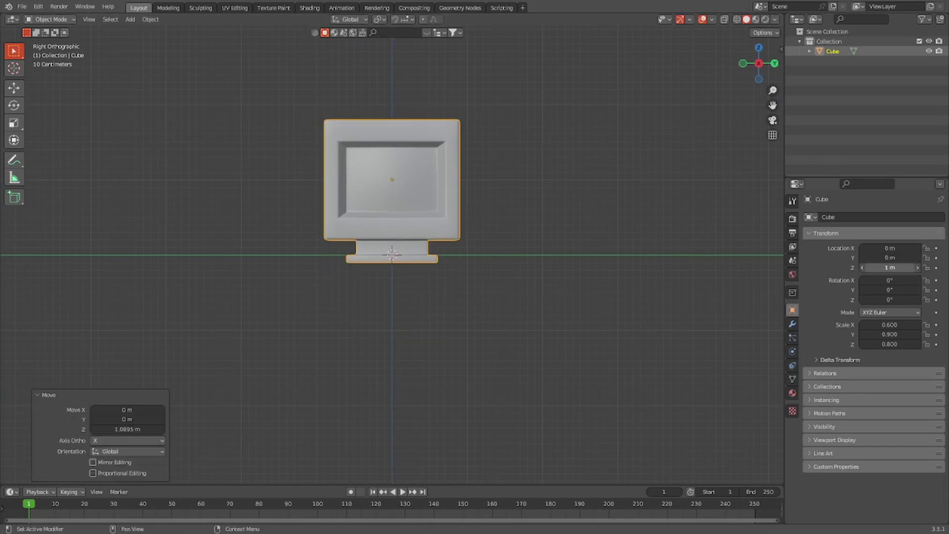
pyautogui.write('.1')
pyautogui.press('Return')
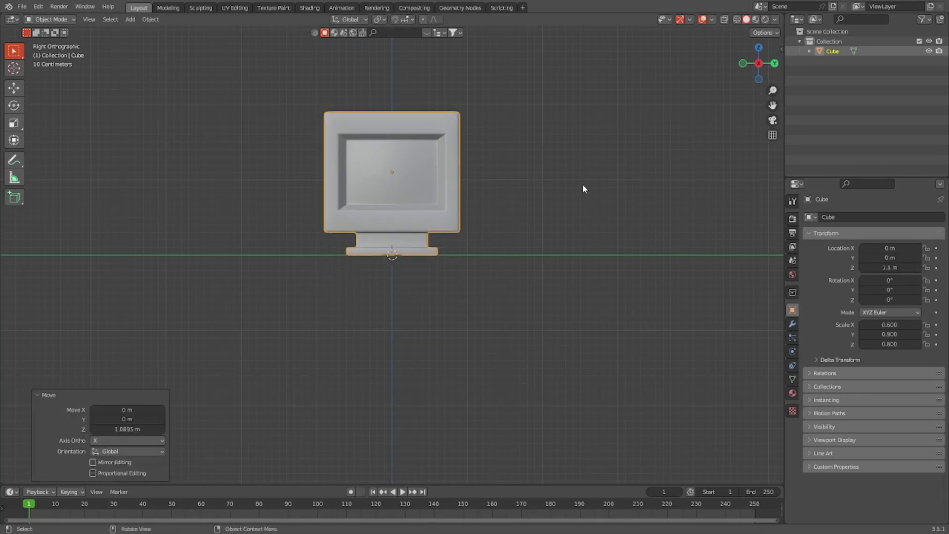
pyautogui.scroll(12, 582, 184)
pyautogui.scroll(-2, 572, 181)
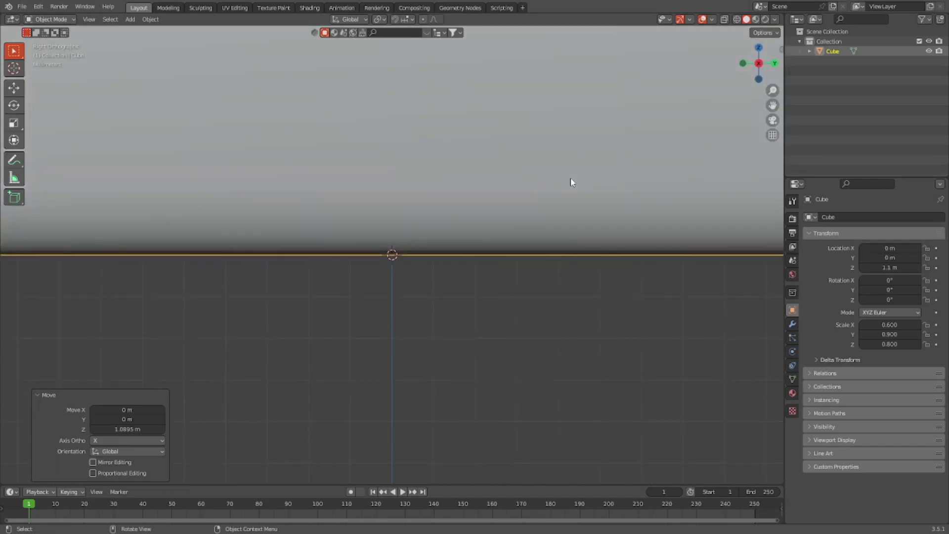
pyautogui.scroll(-10, 571, 182)
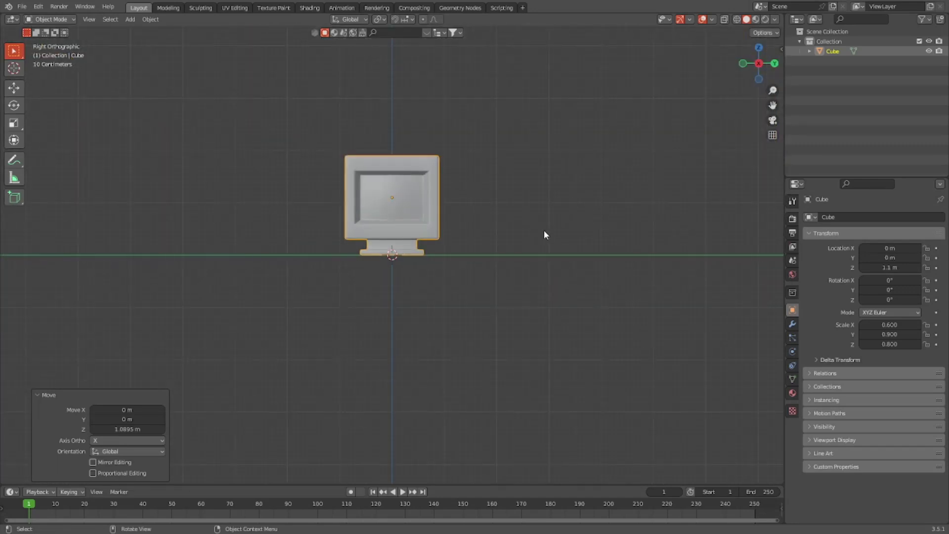
# Set the monitor's origin to the 3D cursor at the bottom of its base
pyautogui.press('`')
pyautogui.press('Escape')
pyautogui.rightClick(421, 208)
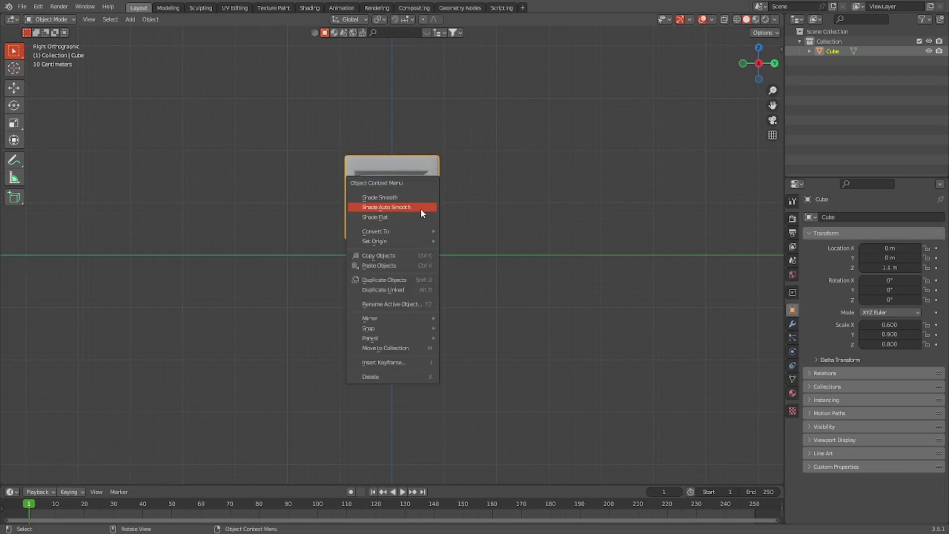
pyautogui.moveTo(421, 243)
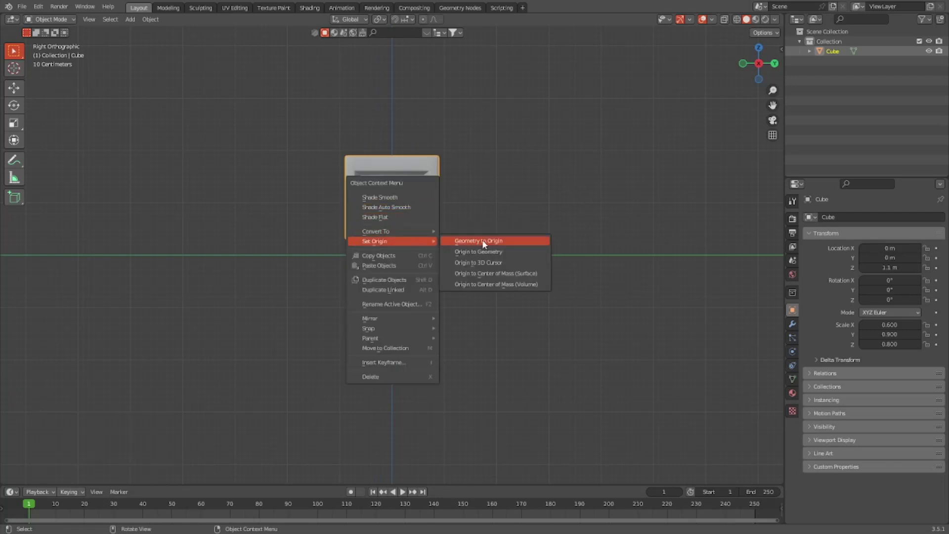
pyautogui.click(525, 263)
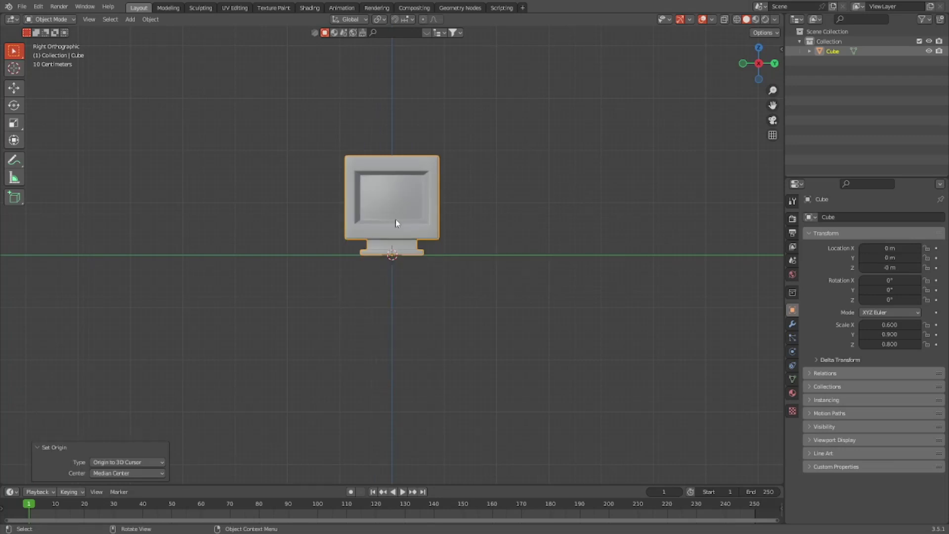
# Examine the monitor and its stand from several angles and distances, and deselect the object
pyautogui.moveTo(395, 220); pyautogui.dragTo(483, 178, button='middle')
pyautogui.scroll(3, 417, 199)
pyautogui.scroll(5, 446, 172)
pyautogui.scroll(-5, 509, 227)
pyautogui.scroll(4, 532, 244)
pyautogui.scroll(-5, 526, 223)
pyautogui.scroll(-3, 470, 231)
pyautogui.moveTo(483, 221); pyautogui.dragTo(476, 259, button='middle')
pyautogui.click(468, 308)
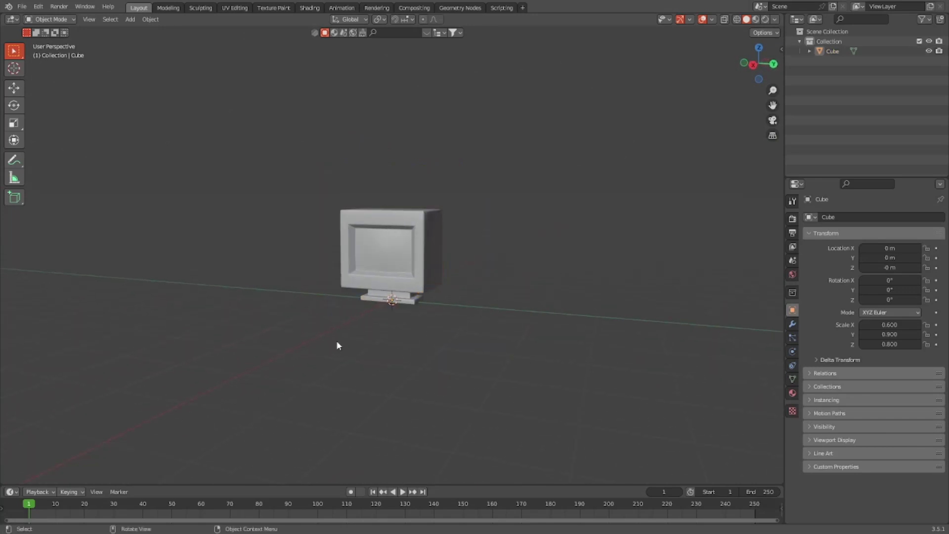
# Add a mesh plane at the world origin as the ground and scale it by 10
pyautogui.moveTo(395, 327); pyautogui.dragTo(473, 311, button='middle')
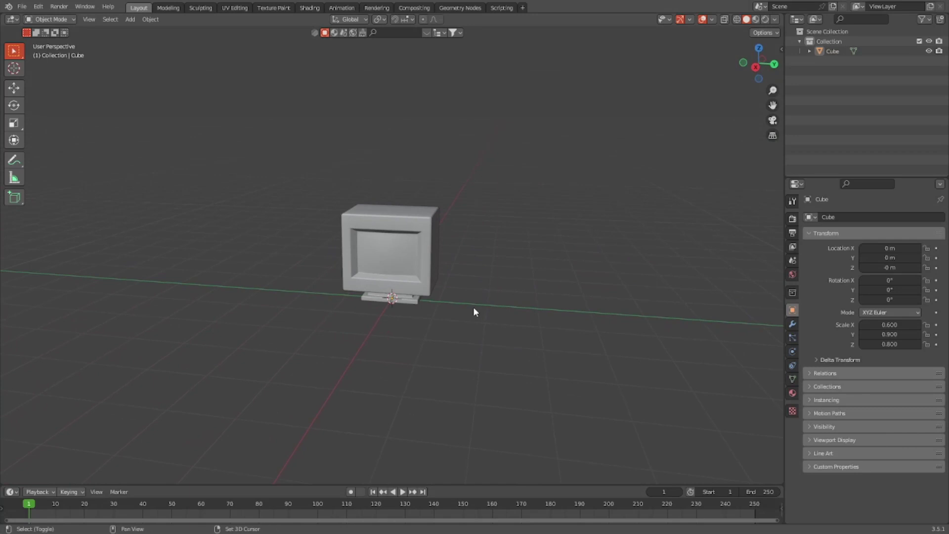
pyautogui.hotkey('shift', 'a')
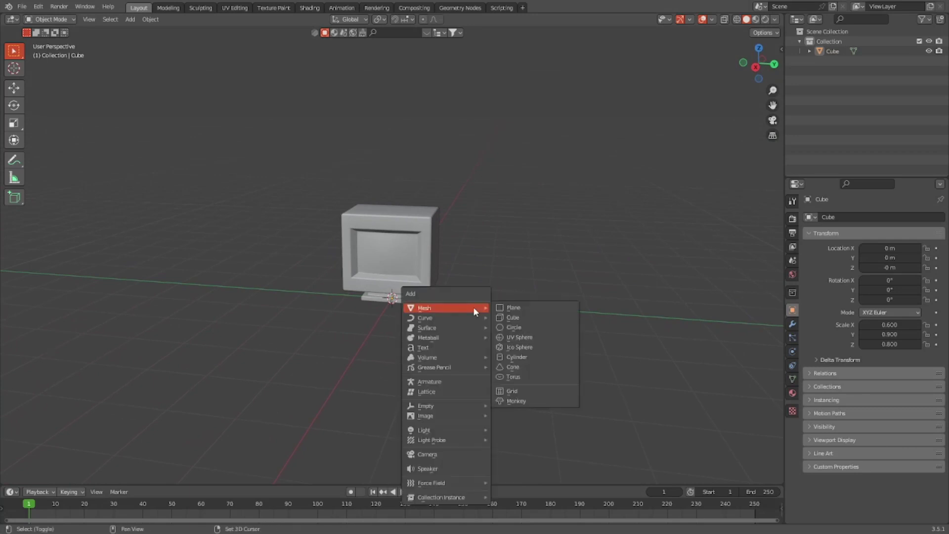
pyautogui.click(503, 309)
pyautogui.scroll(-2, 506, 271)
pyautogui.write('s')
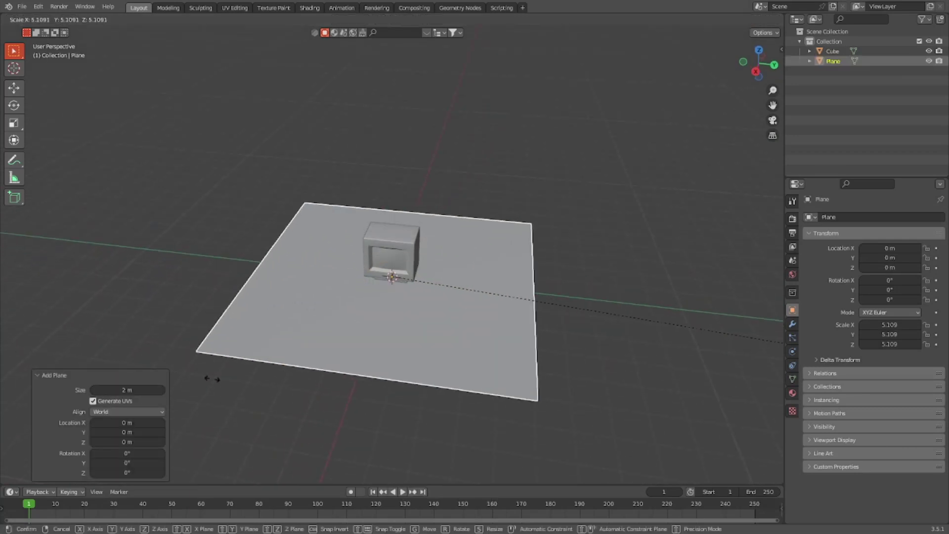
pyautogui.write('10')
pyautogui.press('Return')
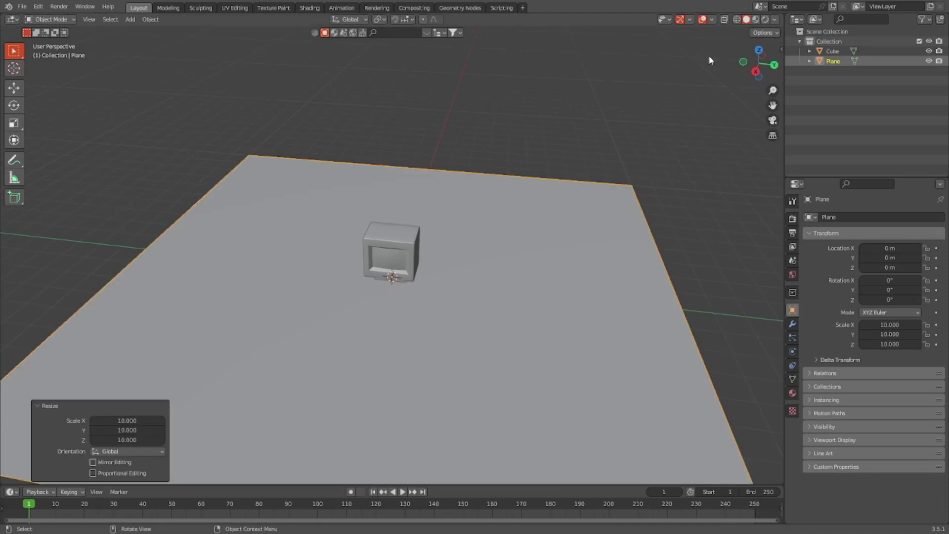
# Add a mesh cube at the world origin and view it with the monitor in the right orthographic view
pyautogui.scroll(8, 648, 140)
pyautogui.moveTo(649, 140); pyautogui.dragTo(679, 75, button='middle')
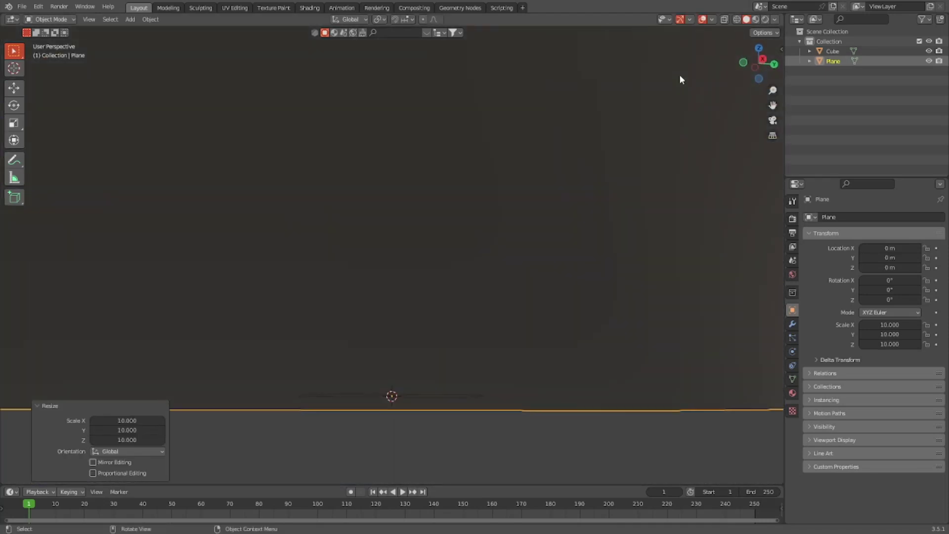
pyautogui.moveTo(570, 282); pyautogui.dragTo(354, 370, button='middle')
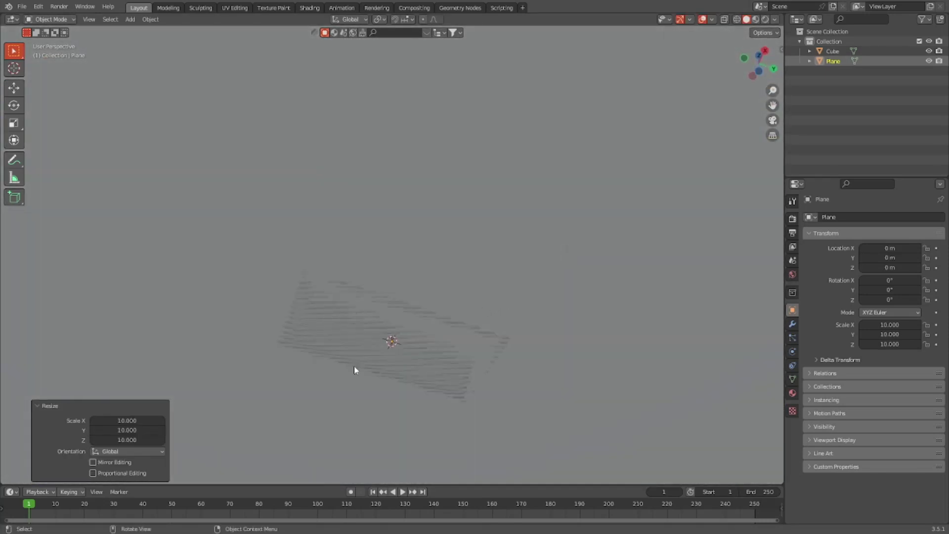
pyautogui.moveTo(490, 216); pyautogui.dragTo(456, 349, button='middle')
pyautogui.scroll(-3, 414, 179)
pyautogui.moveTo(420, 223)
pyautogui.mouseDown(button='middle')
pyautogui.moveTo(431, 201)
pyautogui.moveTo(415, 220)
pyautogui.mouseUp(button='middle')
pyautogui.hotkey('shift', 'a')
pyautogui.moveTo(465, 331)
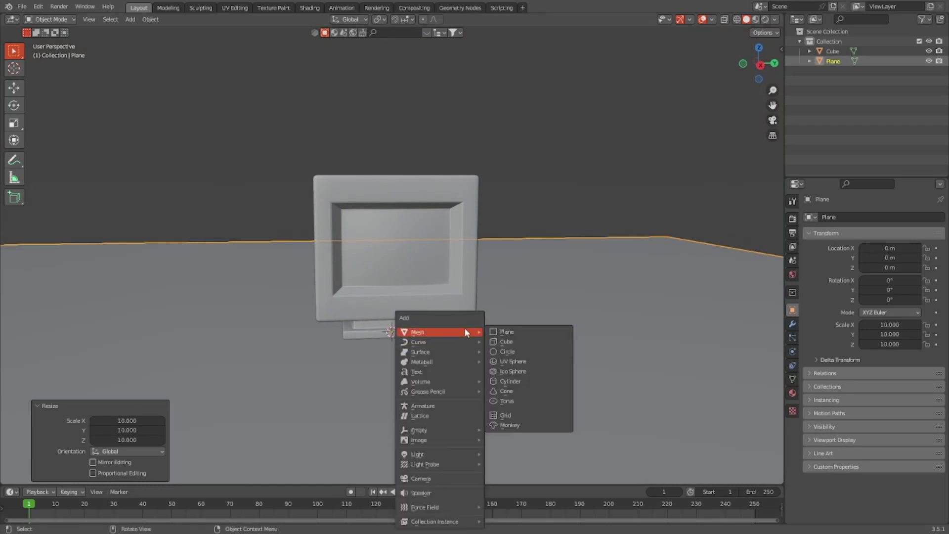
pyautogui.click(499, 340)
pyautogui.moveTo(499, 341); pyautogui.dragTo(245, 262, button='middle')
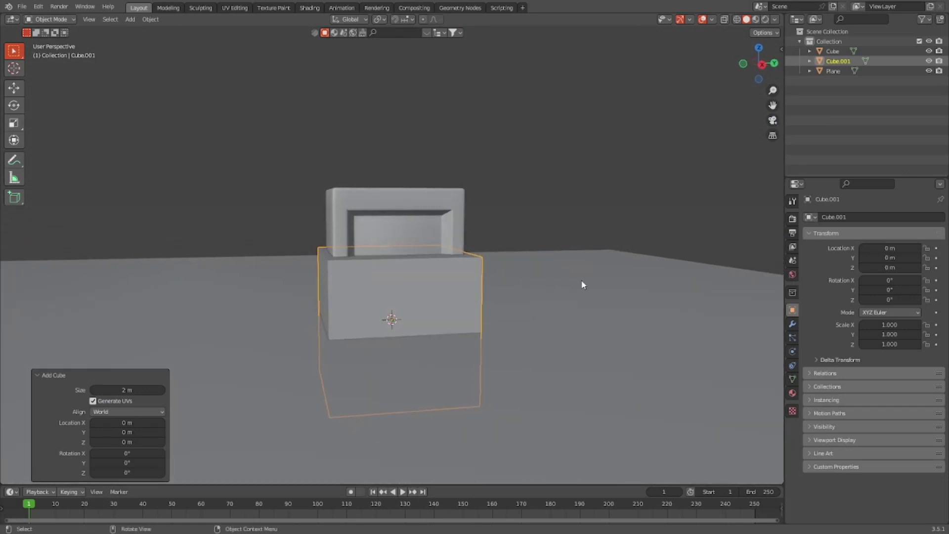
pyautogui.moveTo(583, 285)
pyautogui.mouseDown(button='middle')
pyautogui.moveTo(562, 325)
pyautogui.moveTo(585, 270)
pyautogui.mouseUp(button='middle')
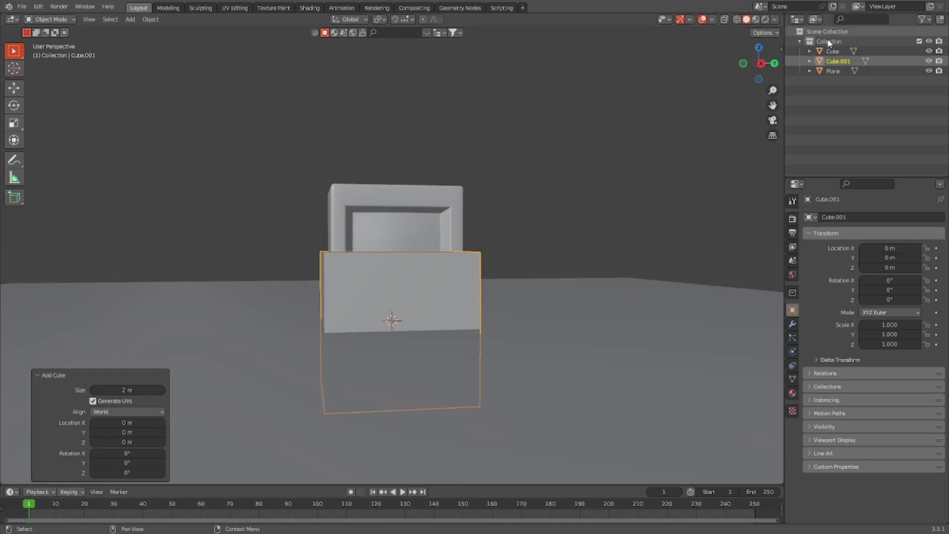
pyautogui.click(761, 63)
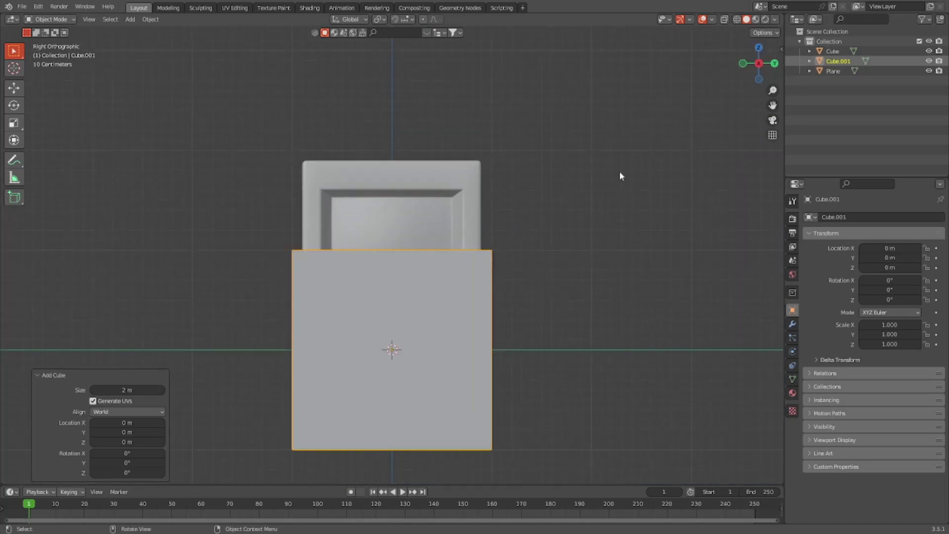
# Flatten the new cube into a slab by scaling it to 0.1 along Z and 0.4 along X
pyautogui.press('s')
pyautogui.press('z')
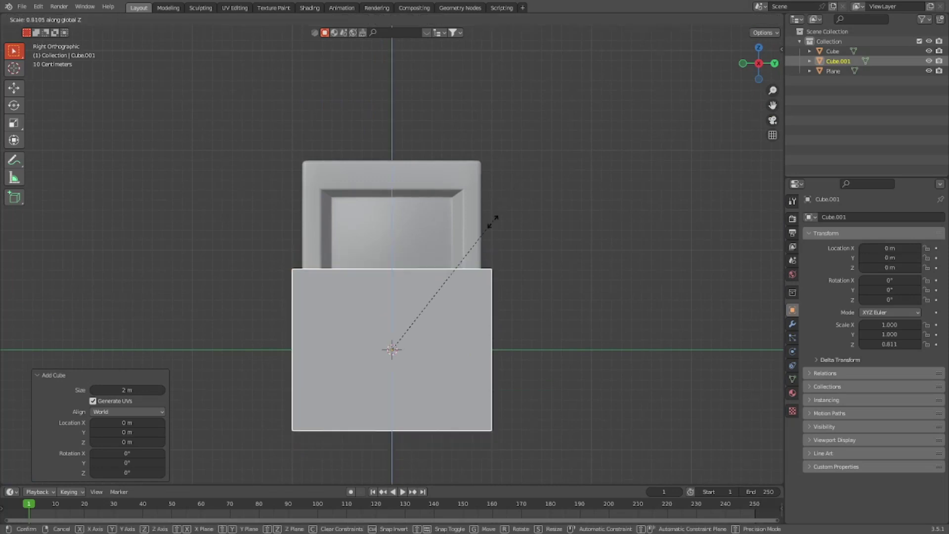
pyautogui.click(404, 332)
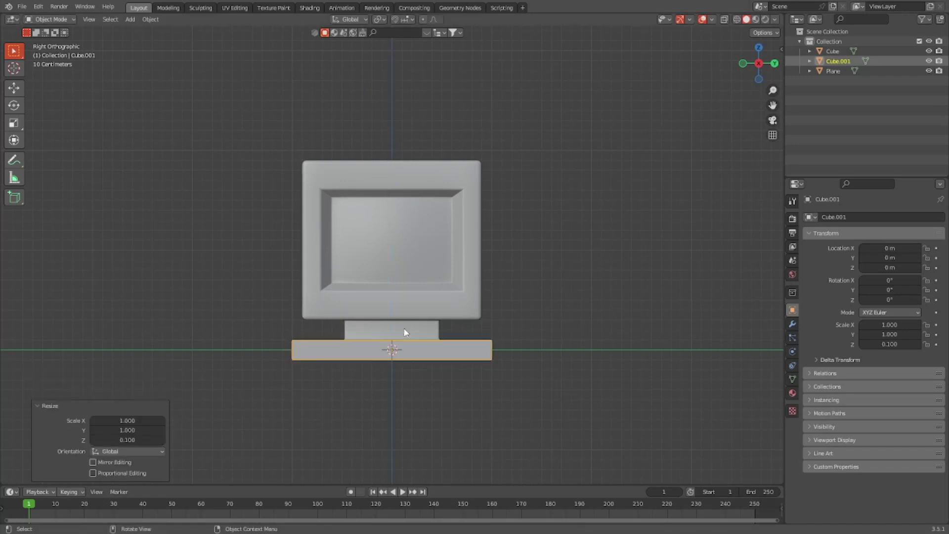
pyautogui.moveTo(405, 332); pyautogui.dragTo(504, 346, button='middle')
pyautogui.press('s')
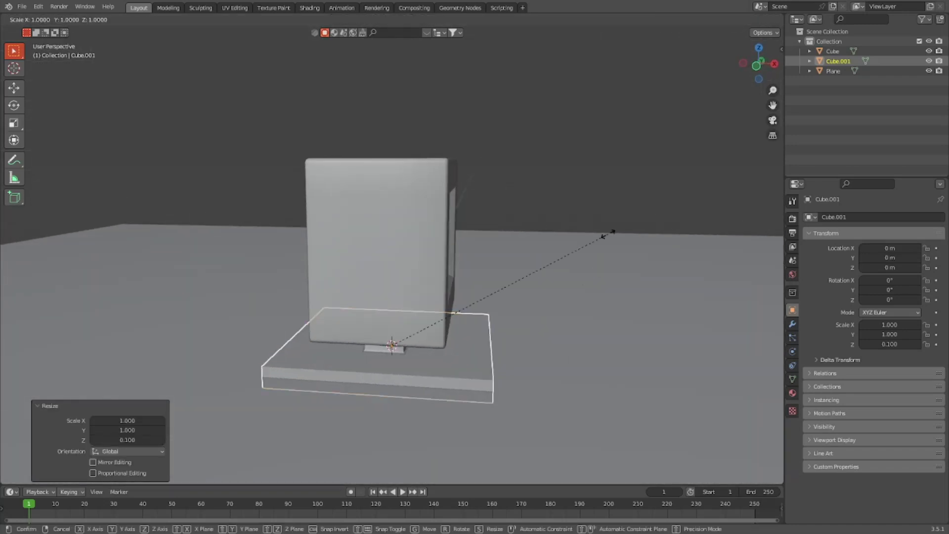
pyautogui.press('x')
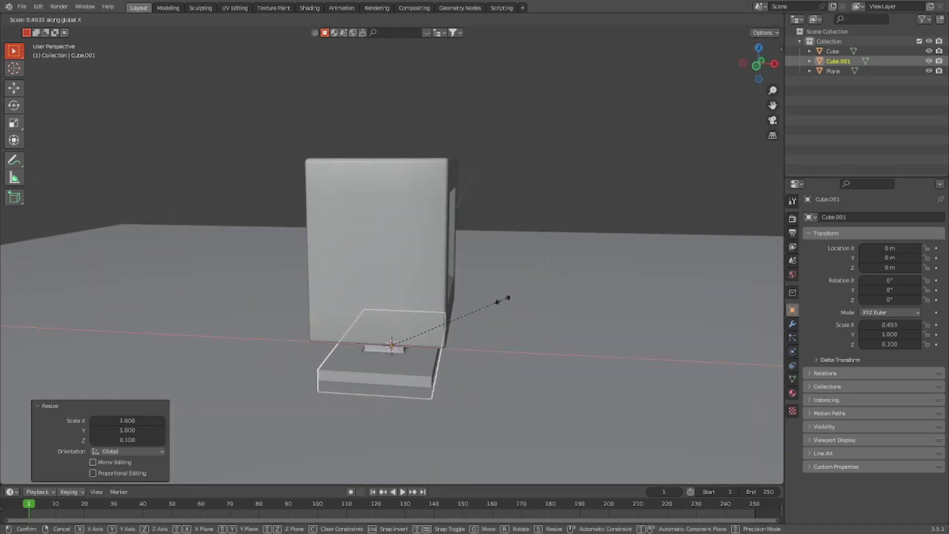
pyautogui.write('.4')
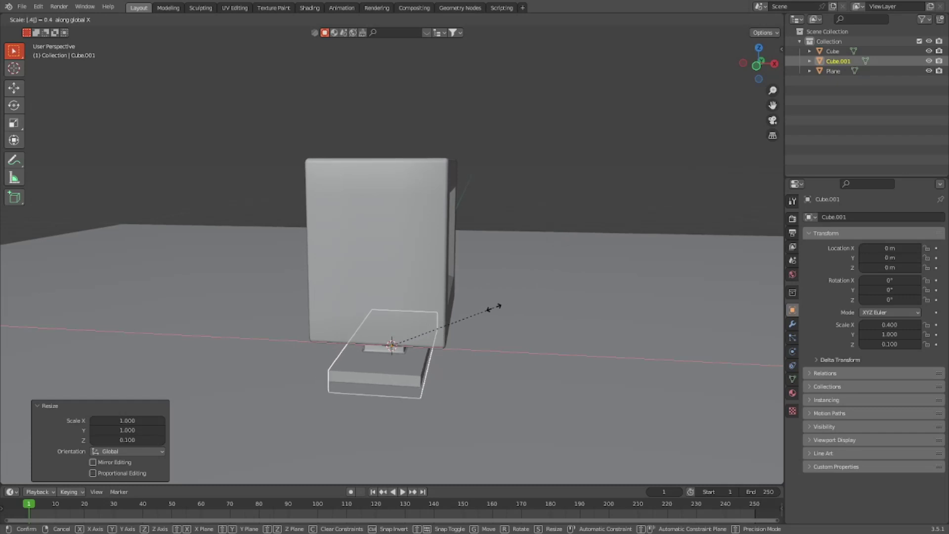
pyautogui.press('Return')
pyautogui.moveTo(494, 307); pyautogui.dragTo(398, 315, button='middle')
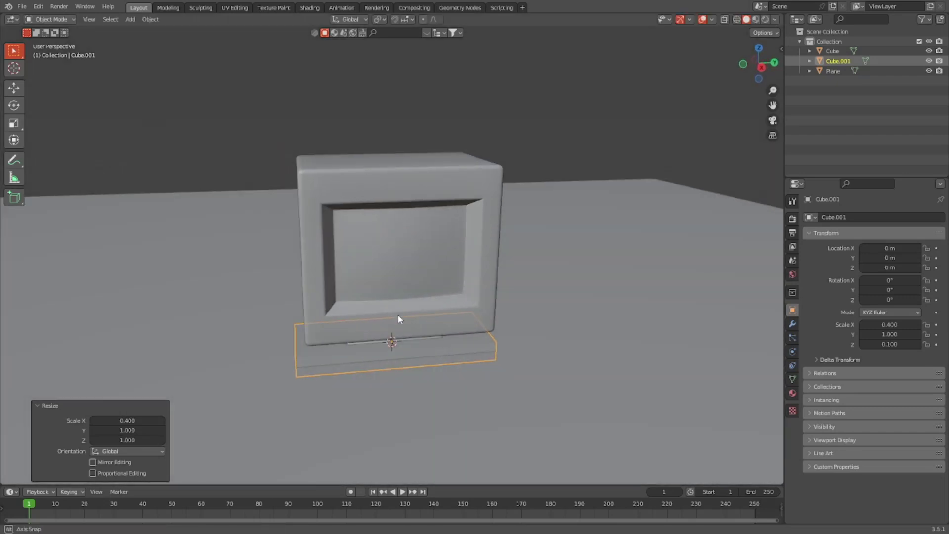
# Move the slab 0.8 m along X so it lies in front of the monitor
pyautogui.press('g')
pyautogui.press('y')
pyautogui.press('x')
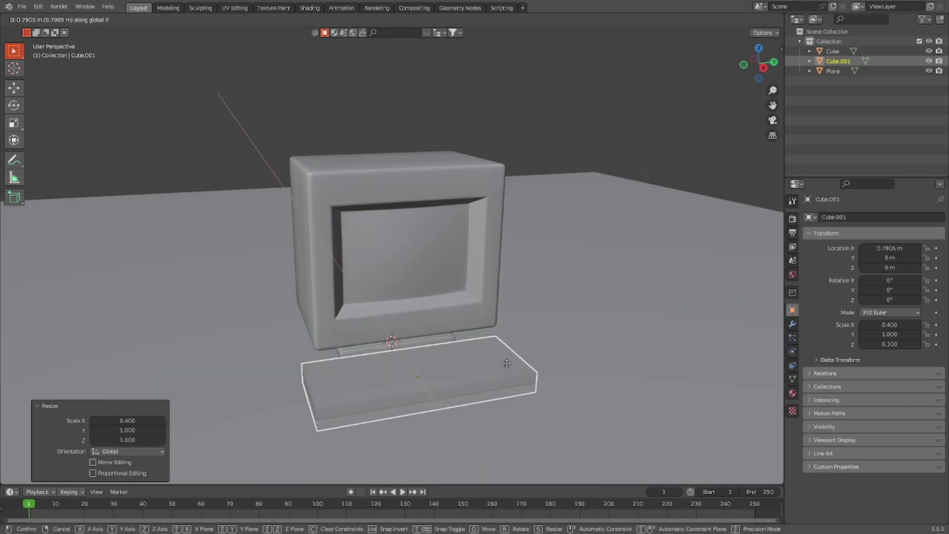
pyautogui.click(504, 370)
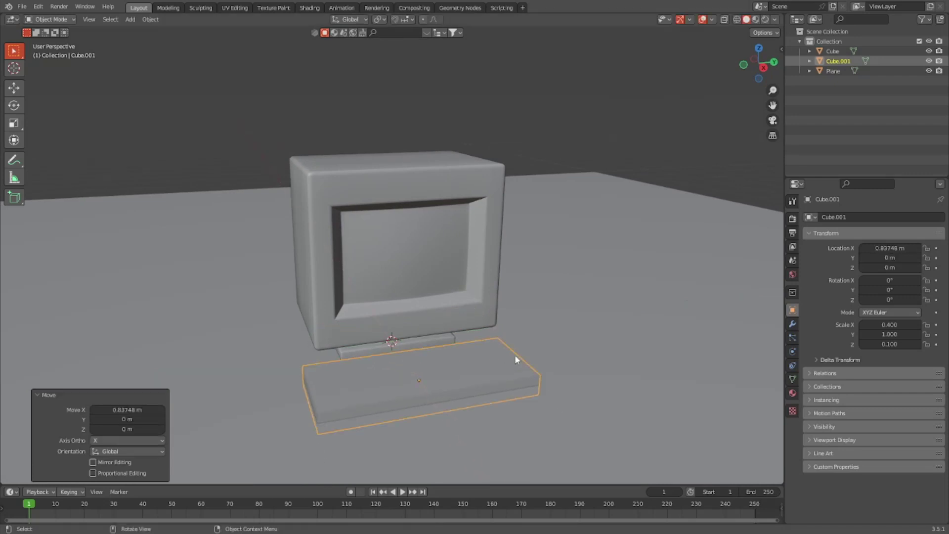
pyautogui.moveTo(515, 354); pyautogui.dragTo(481, 346, button='middle')
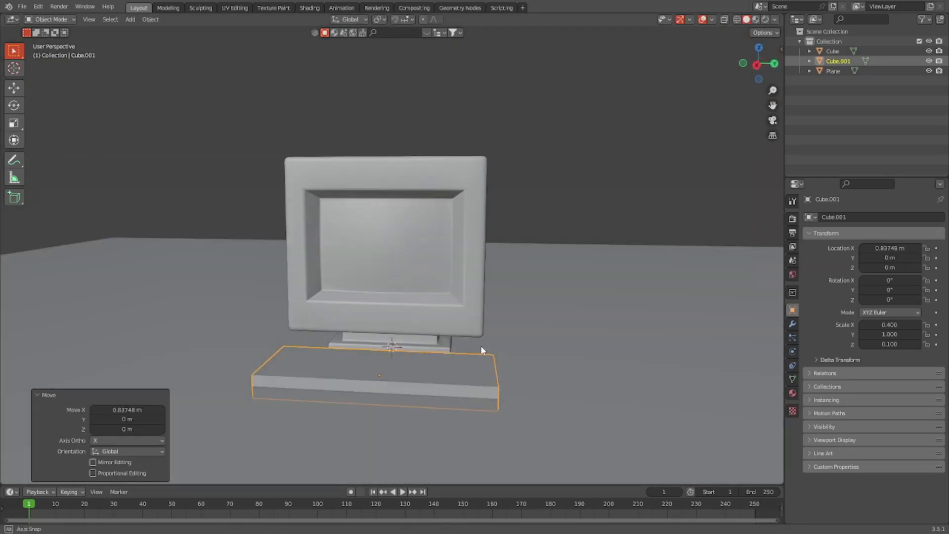
pyautogui.click(133, 410)
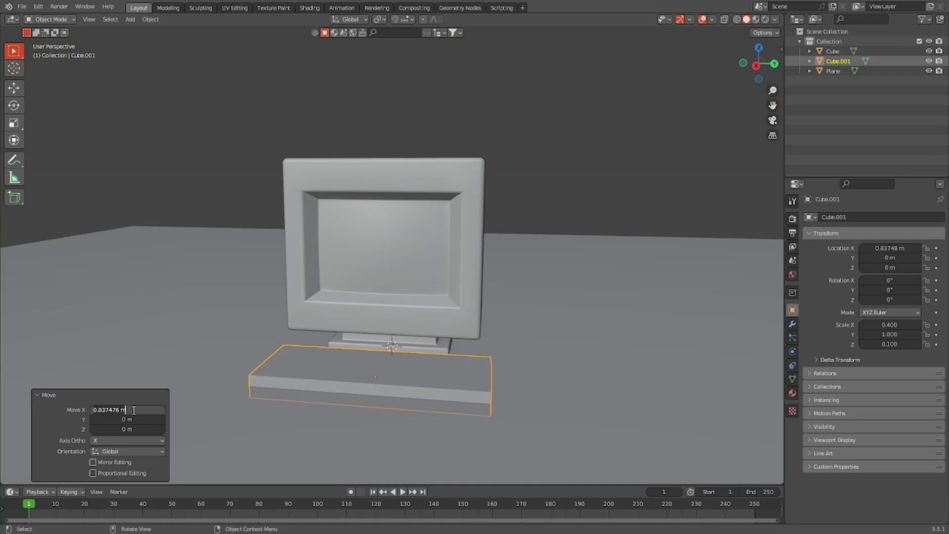
pyautogui.write('.89')
pyautogui.press('Return')
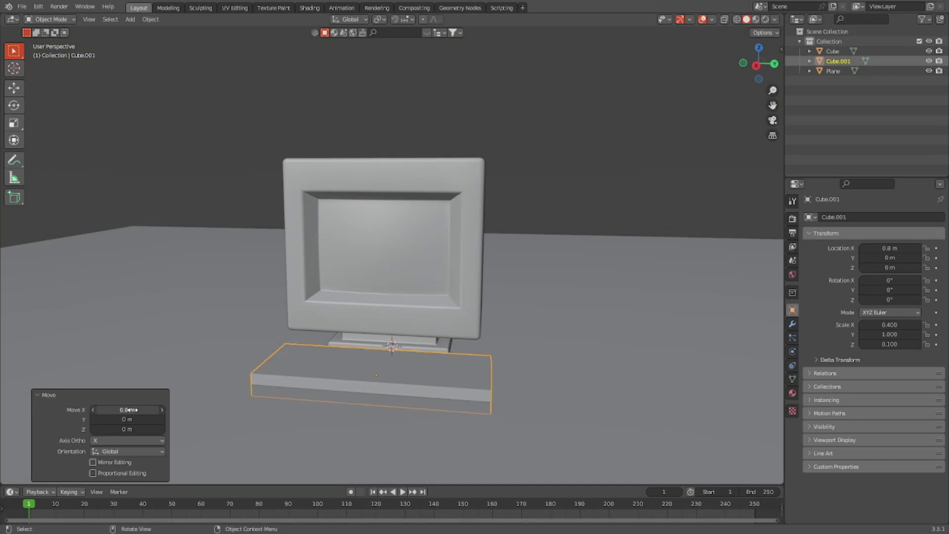
# Select the slab's top face in Edit Mode, and return to Object Mode
pyautogui.moveTo(348, 302); pyautogui.dragTo(436, 296, button='middle')
pyautogui.press('Tab')
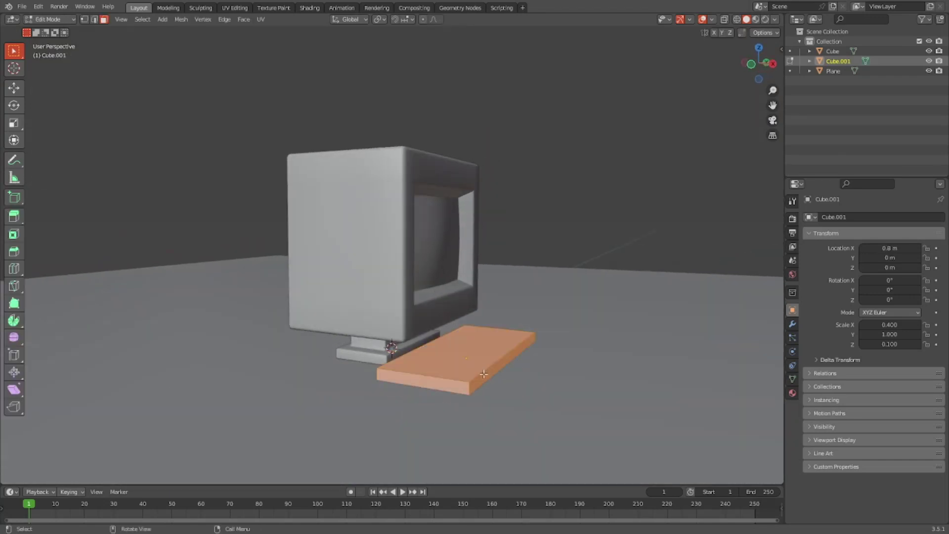
pyautogui.press('Tab')
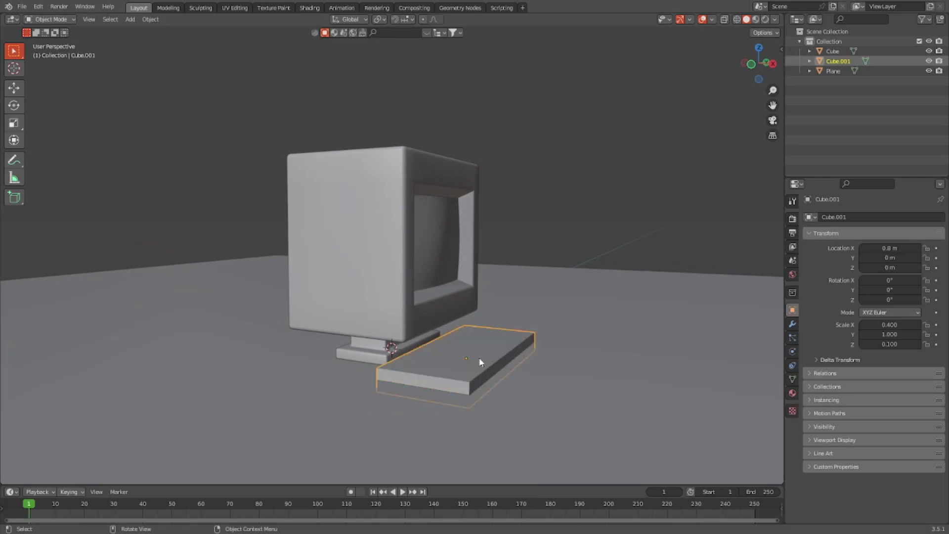
pyautogui.press('Tab')
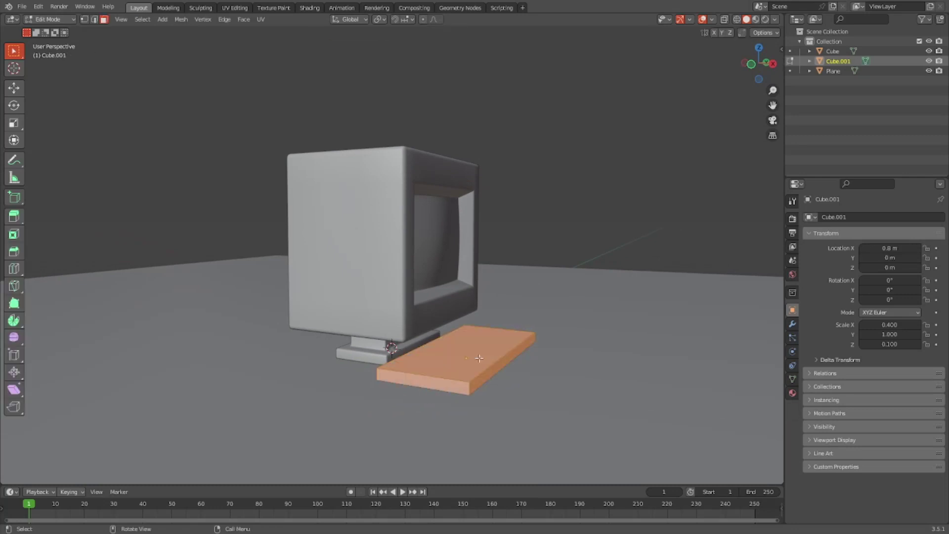
pyautogui.click(482, 354)
pyautogui.moveTo(506, 301); pyautogui.dragTo(445, 285, button='middle')
pyautogui.scroll(2, 538, 283)
pyautogui.press('Tab')
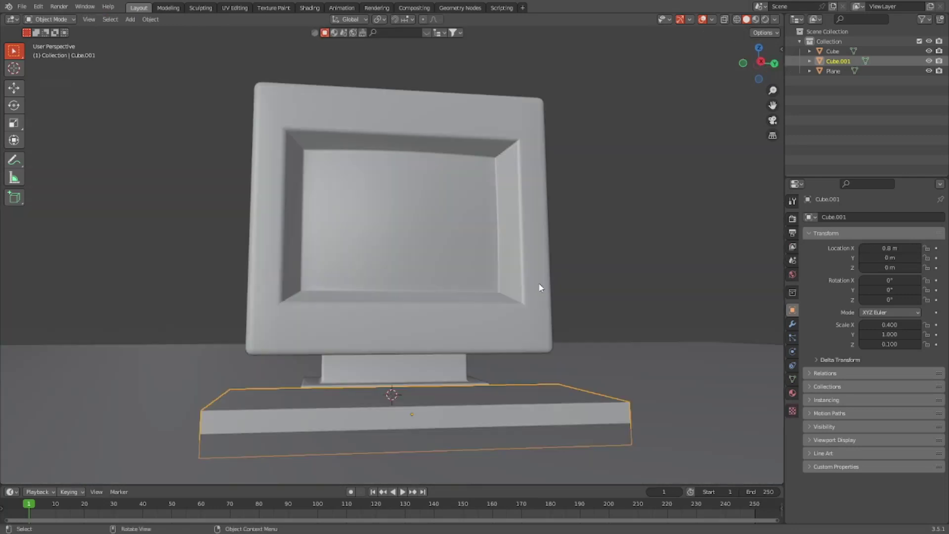
# Scale the slab by 0.5 along Z and raise it 0.05 m along Z
pyautogui.write('sz')
pyautogui.write('0.5')
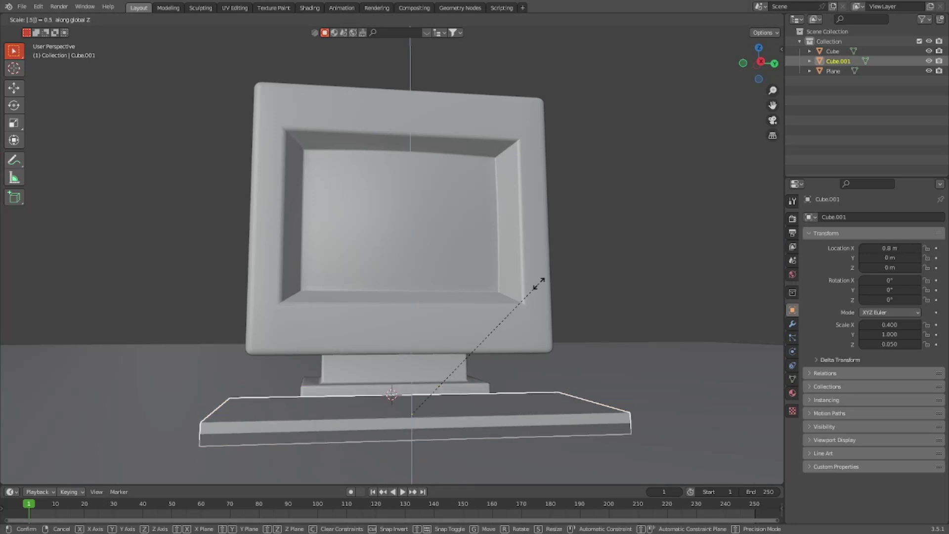
pyautogui.press('Return')
pyautogui.press('g')
pyautogui.press('z')
pyautogui.click(123, 426)
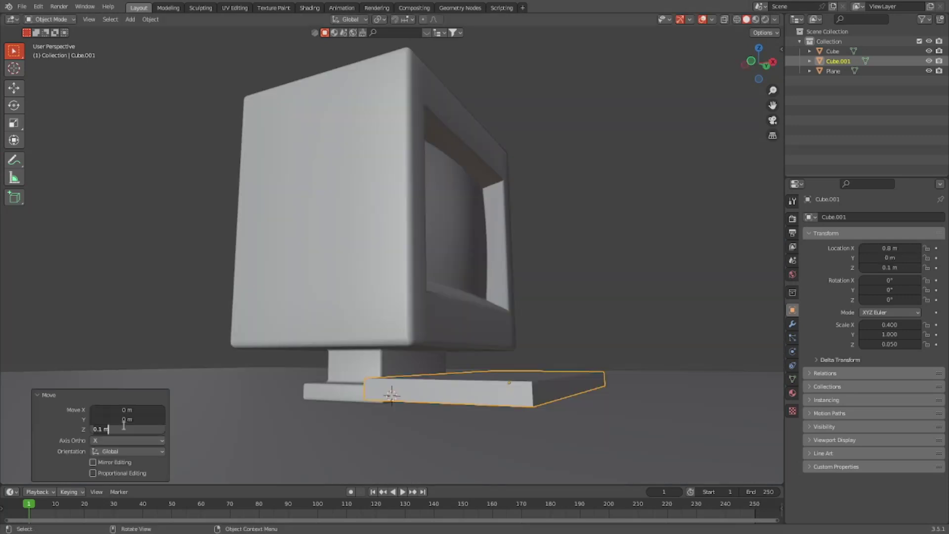
pyautogui.press('BackSpace')
pyautogui.press('Return')
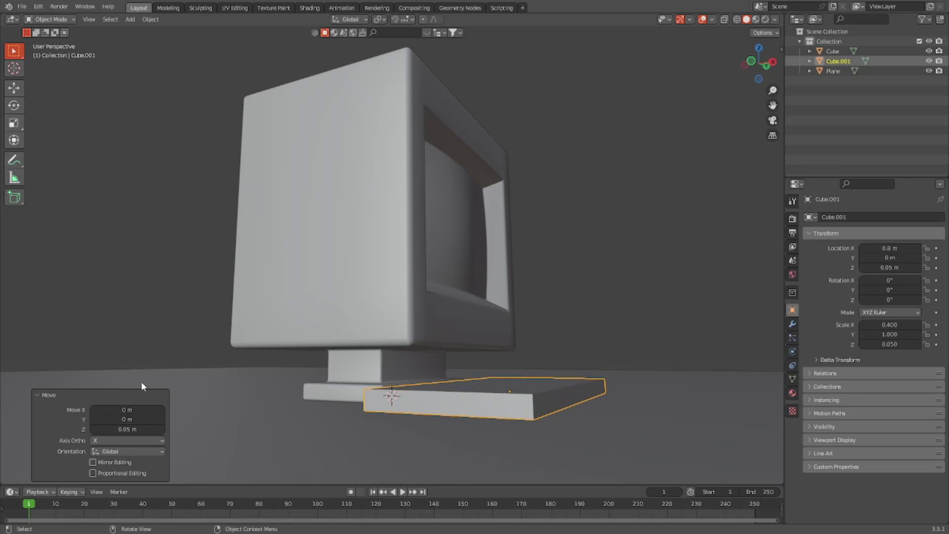
# Try X locations of 1 m and 1.5 m for the slab to judge its distance from the monitor
pyautogui.moveTo(141, 382); pyautogui.dragTo(159, 278, button='middle')
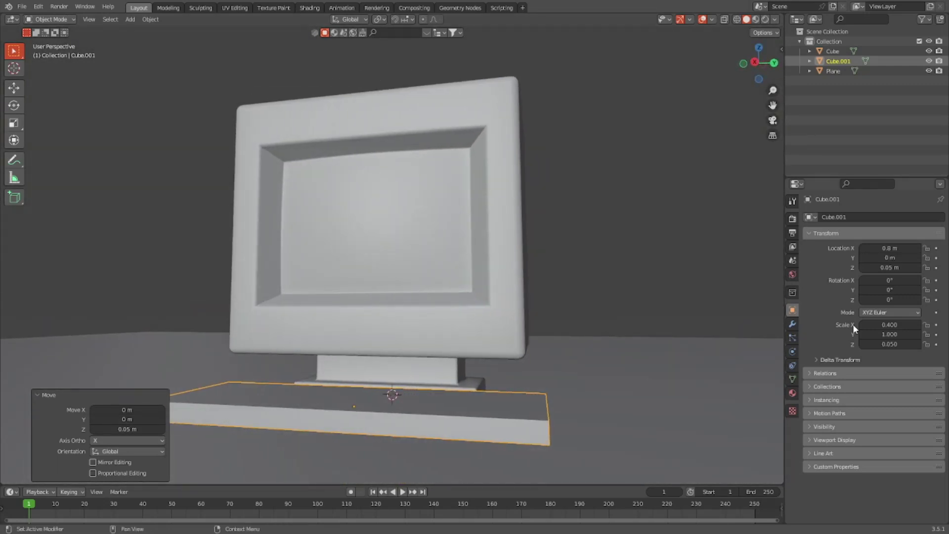
pyautogui.moveTo(713, 326); pyautogui.dragTo(403, 381, button='middle')
pyautogui.press('Tab')
pyautogui.press('Tab')
pyautogui.moveTo(587, 304); pyautogui.dragTo(667, 267, button='middle')
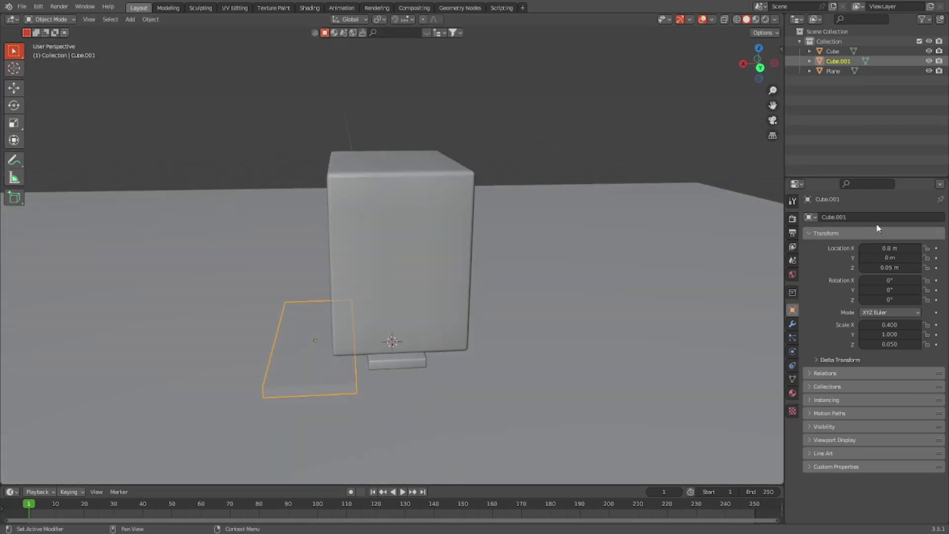
pyautogui.click(902, 250)
pyautogui.write('1')
pyautogui.press('Return')
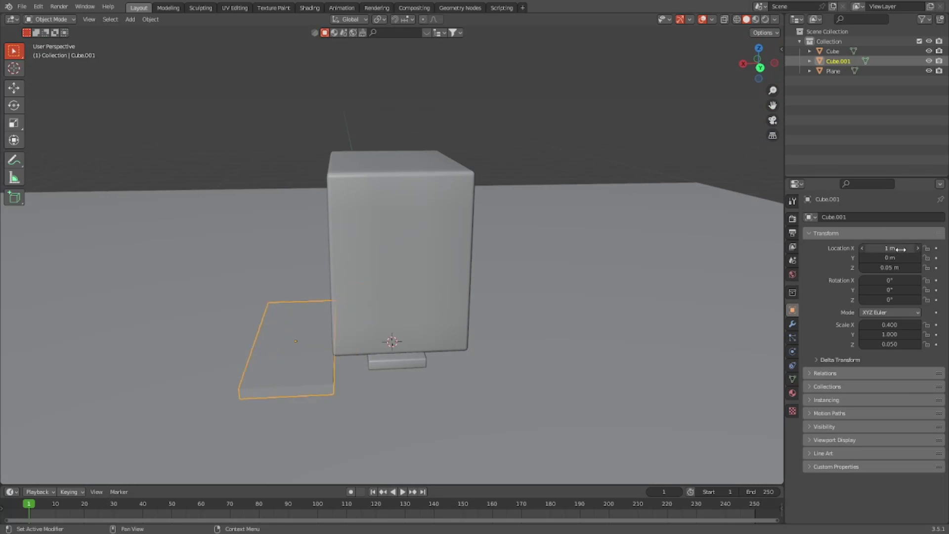
pyautogui.moveTo(542, 386); pyautogui.dragTo(692, 322, button='middle')
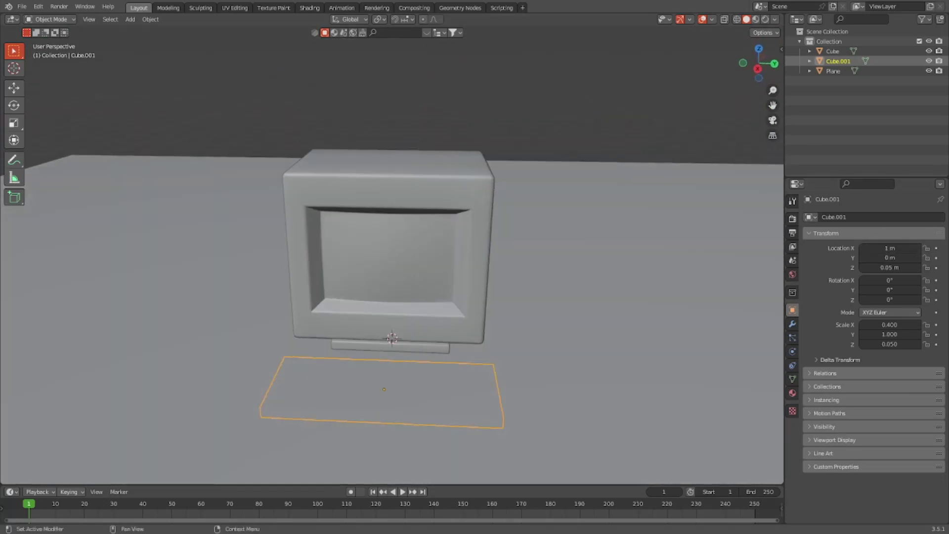
pyautogui.click(881, 249)
pyautogui.write('.5')
pyautogui.press('Return')
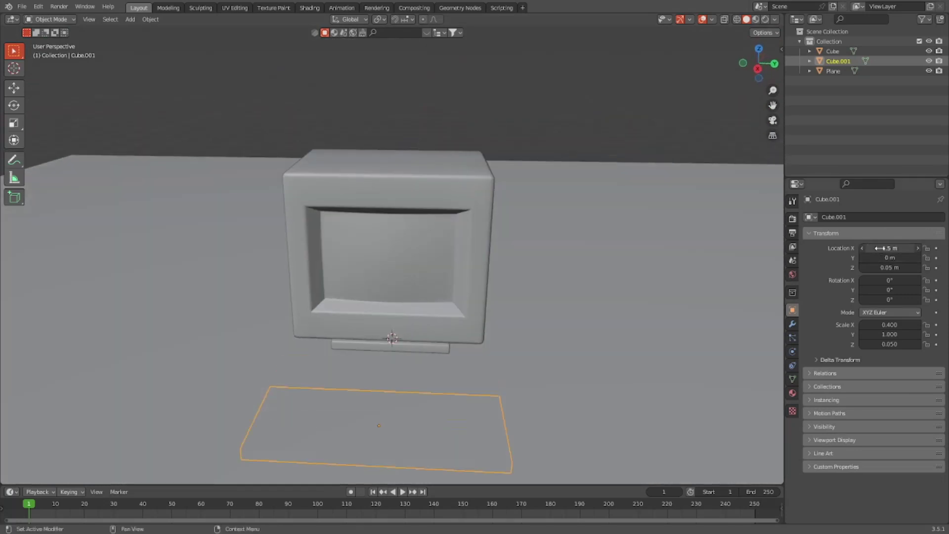
# Set the slab's X location to 1.2 m and view the spacing to the monitor from the side
pyautogui.click(883, 248)
pyautogui.write('1.2')
pyautogui.press('Return')
pyautogui.moveTo(585, 320); pyautogui.dragTo(438, 327, button='middle')
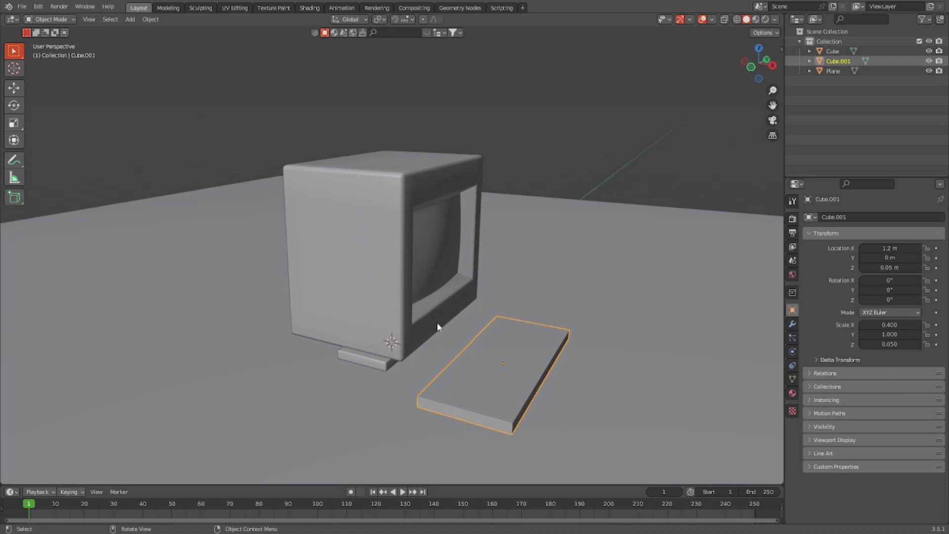
# Enter Edit Mode on the slab in front of the monitor with its top face selected
pyautogui.moveTo(503, 256); pyautogui.dragTo(470, 213, button='middle')
pyautogui.press('Tab')
pyautogui.press('Tab')
pyautogui.press('Tab')
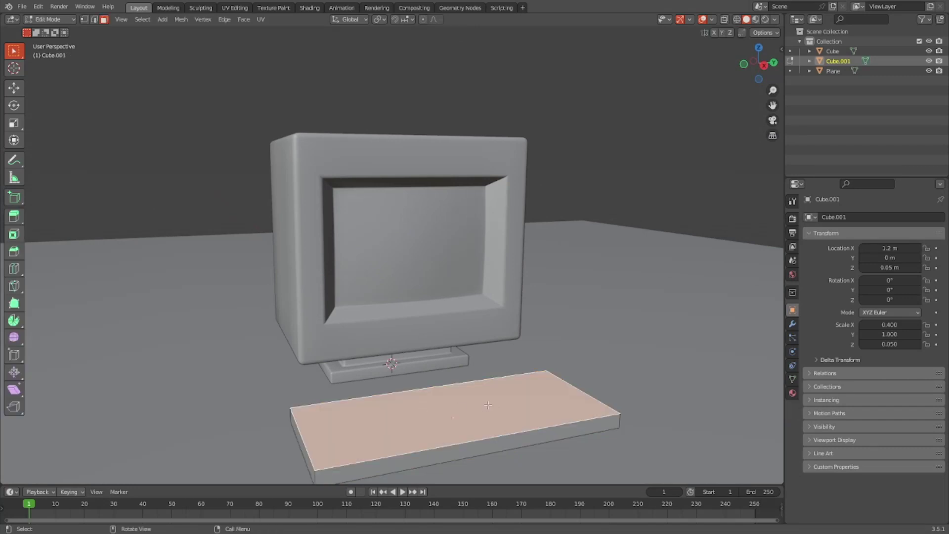
# Try tapering the slab by scaling its top face inward
pyautogui.moveTo(417, 417); pyautogui.dragTo(548, 399, button='middle')
pyautogui.press('s')
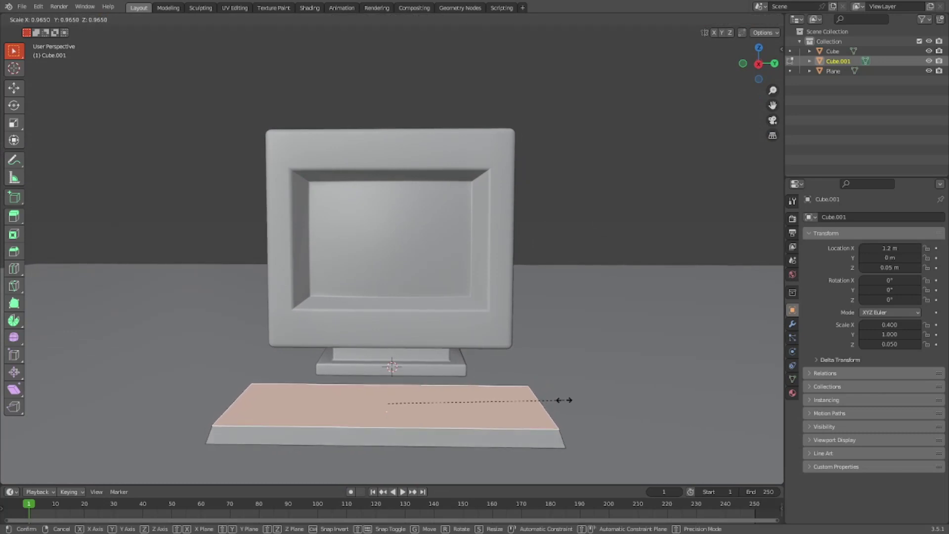
pyautogui.click(564, 400)
pyautogui.moveTo(564, 399); pyautogui.dragTo(605, 394, button='middle')
# Add a single horizontal loop cut around the slab's sides, centred at mid-height
pyautogui.hotkey('ctrl', 'r')
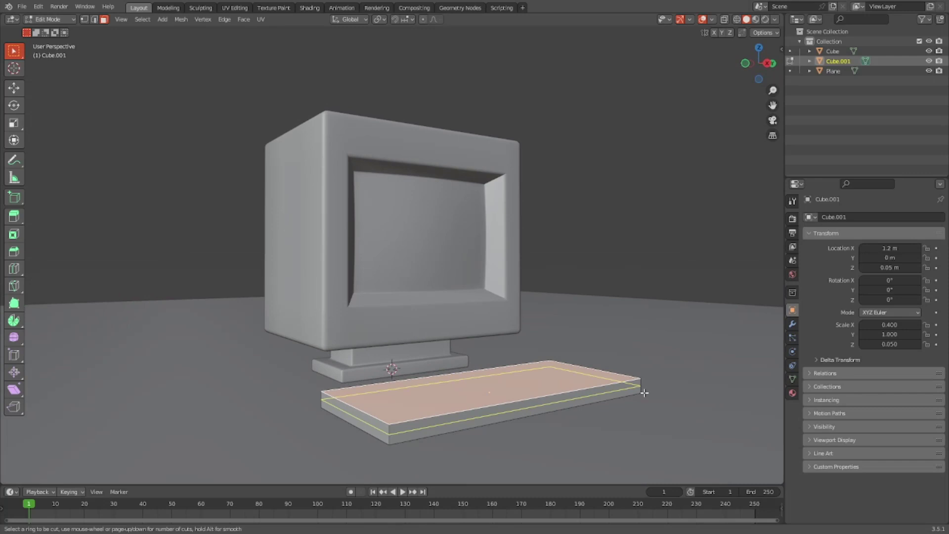
pyautogui.click(644, 393)
pyautogui.rightClick(645, 393)
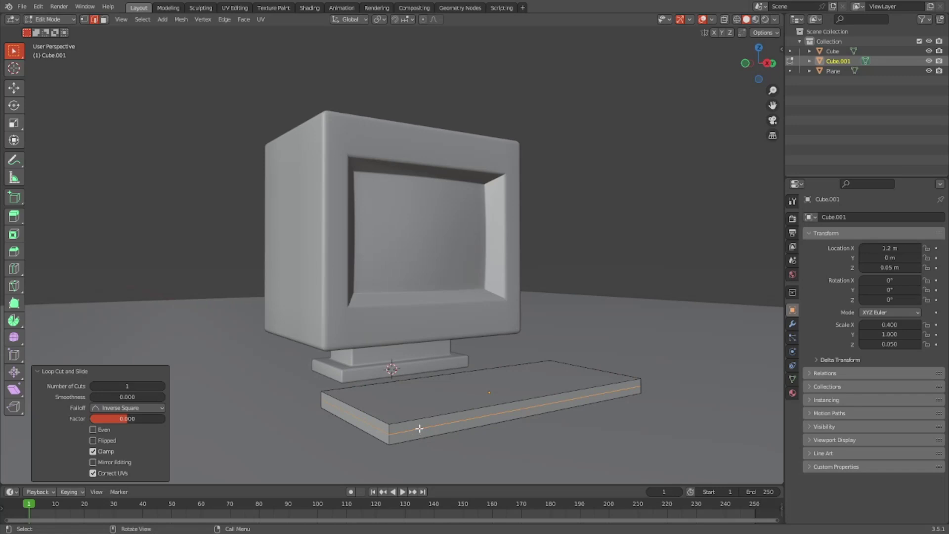
# Try scaling the slab's top face by 0.88 above the loop cut and check the border width from above
pyautogui.press('3')
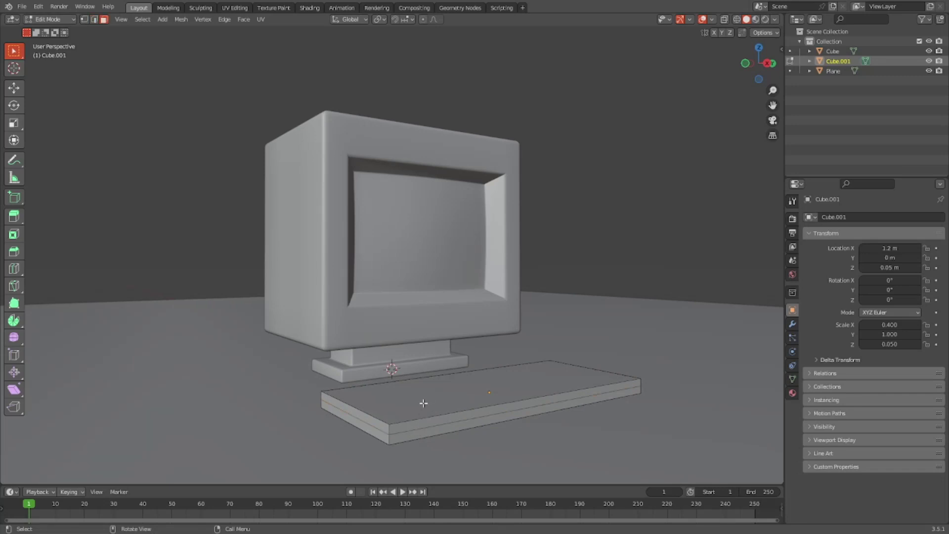
pyautogui.click(424, 402)
pyautogui.press('s')
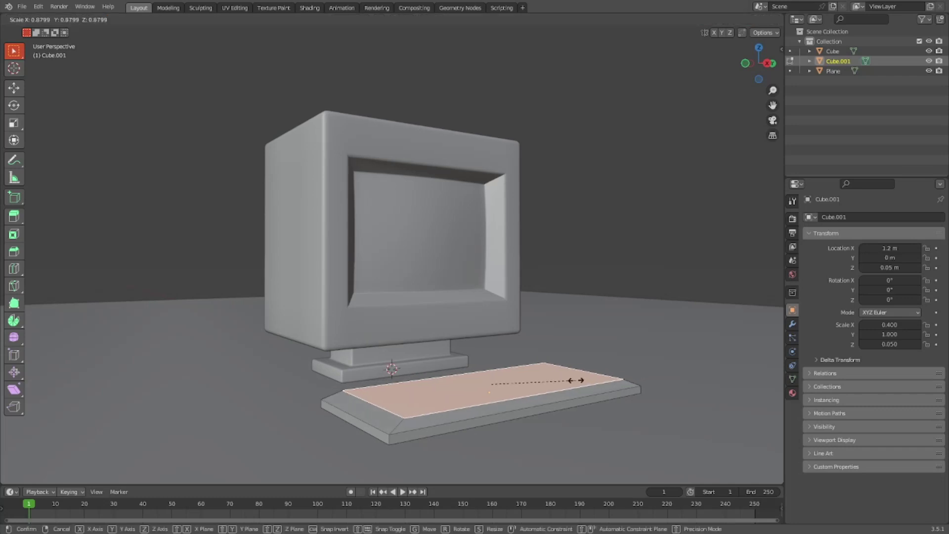
pyautogui.click(577, 380)
pyautogui.moveTo(578, 380); pyautogui.dragTo(534, 437, button='middle')
pyautogui.scroll(-3, 562, 326)
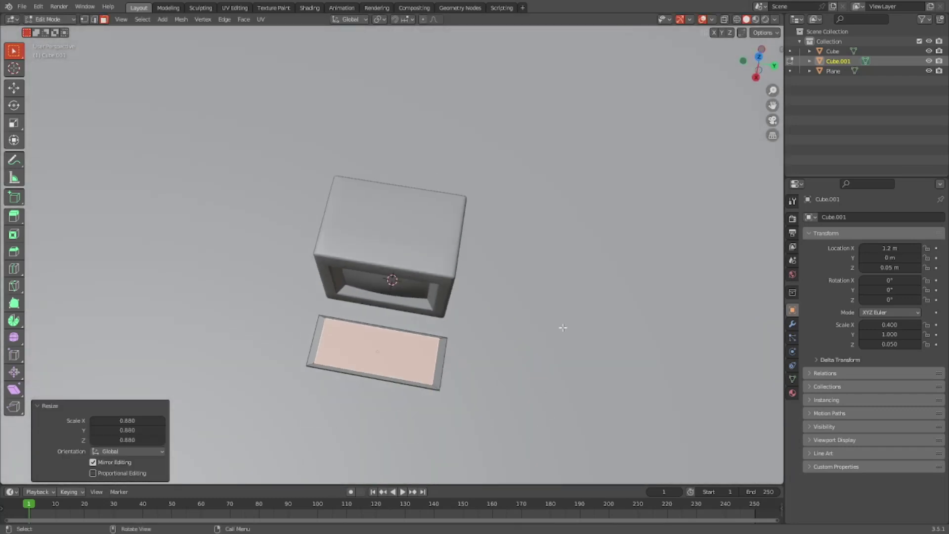
pyautogui.moveTo(562, 327); pyautogui.dragTo(613, 242, button='middle')
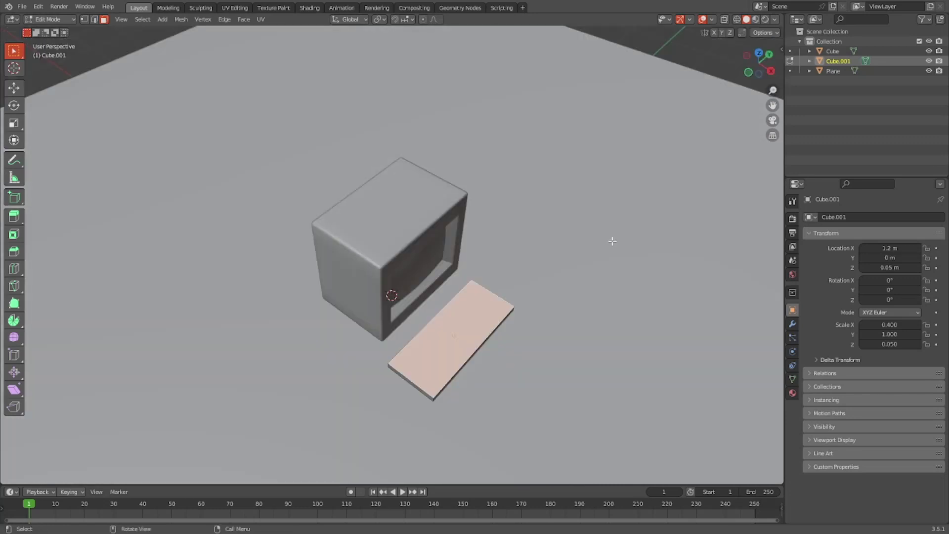
pyautogui.moveTo(574, 350); pyautogui.dragTo(585, 319, button='middle')
# Apply the slab's scale in Object Mode and return to Edit Mode
pyautogui.click(669, 369)
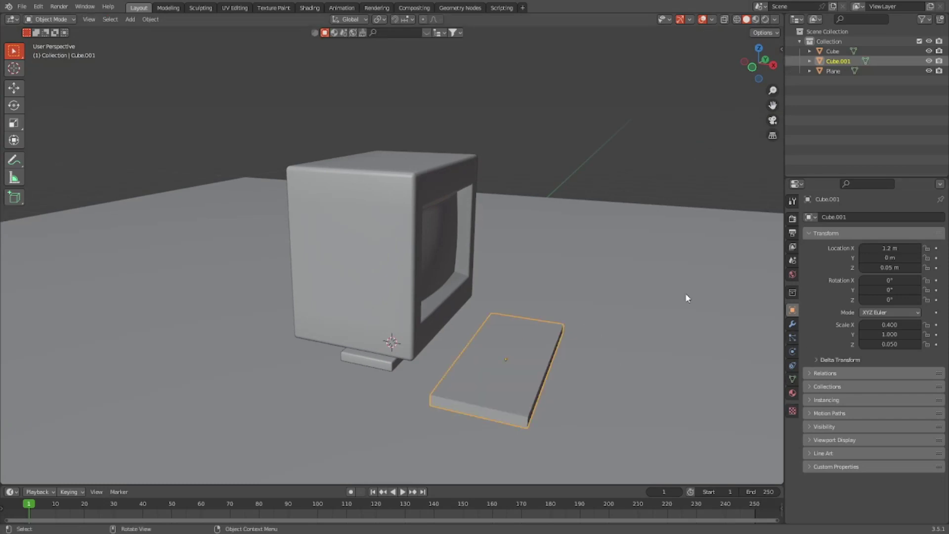
pyautogui.click(508, 338)
pyautogui.press('Tab')
pyautogui.hotkey('ctrl', 'a')
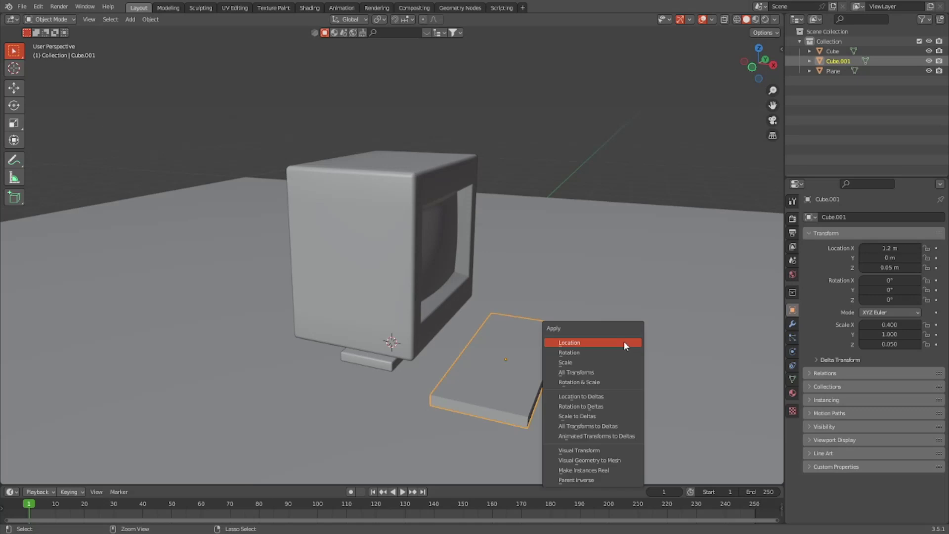
pyautogui.click(602, 364)
pyautogui.moveTo(611, 356); pyautogui.dragTo(794, 303, button='middle')
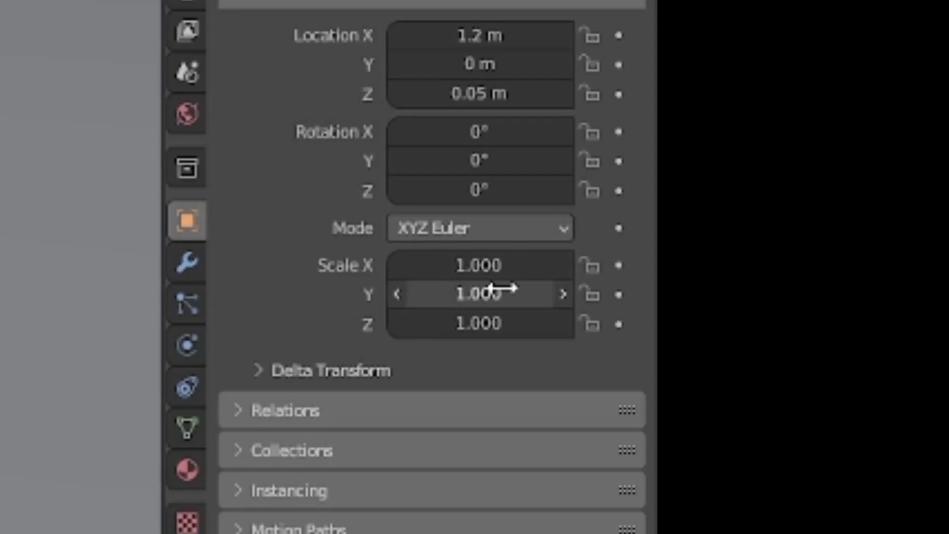
pyautogui.press('Tab')
# Try scaling the slab's top face along Z only and with the Z axis locked
pyautogui.moveTo(476, 411); pyautogui.dragTo(546, 396, button='middle')
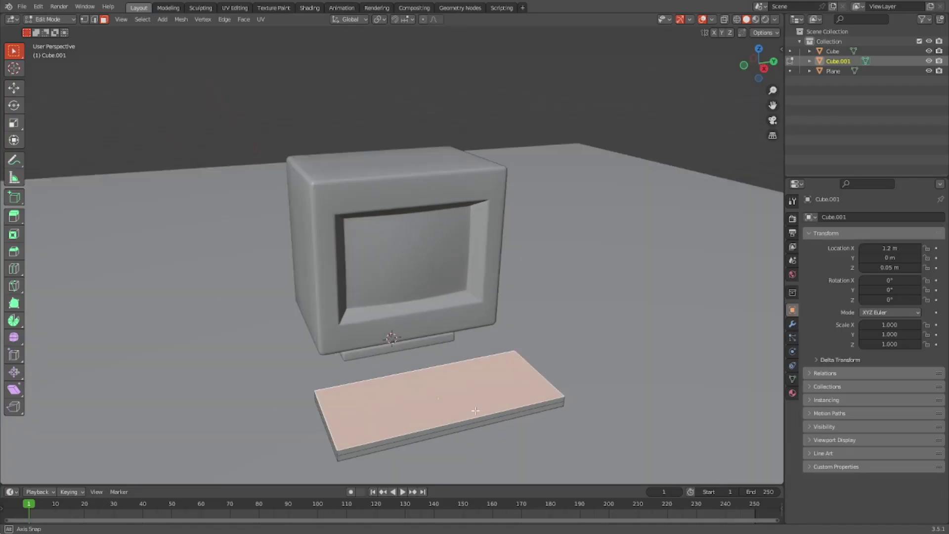
pyautogui.press('s')
pyautogui.press('z')
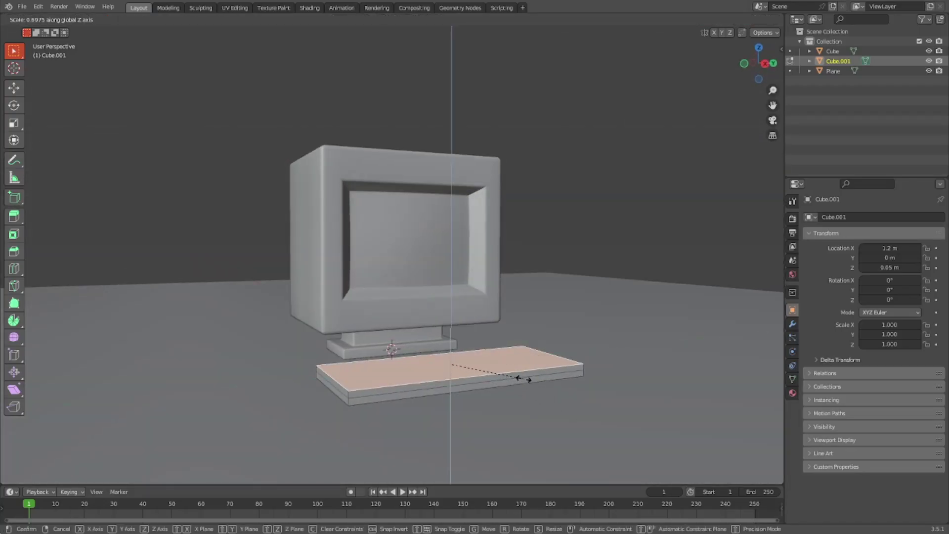
pyautogui.hotkey('shift', 'z')
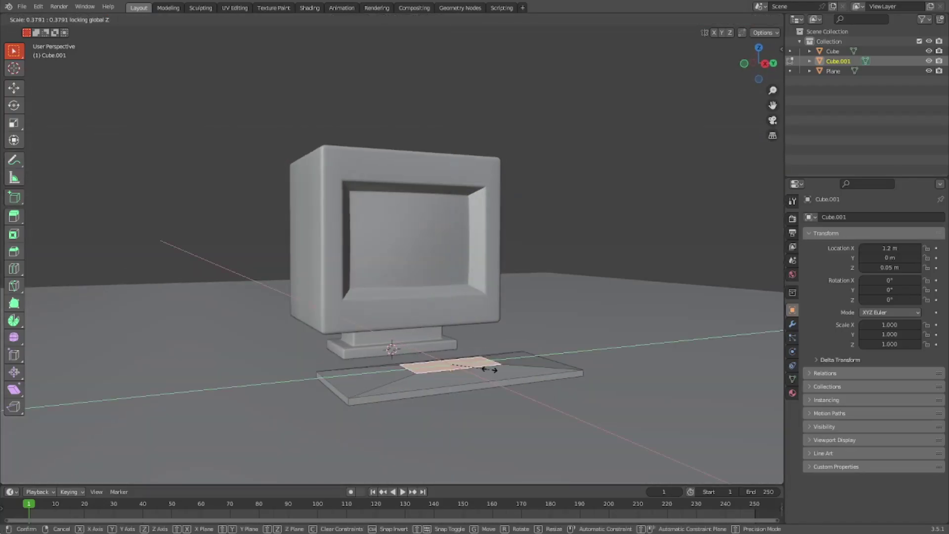
pyautogui.click(545, 367)
# Scale the slab's top face inward by the same factor on X, Y and Z to slope the upper sides
pyautogui.moveTo(546, 366); pyautogui.dragTo(525, 405, button='middle')
pyautogui.press('s')
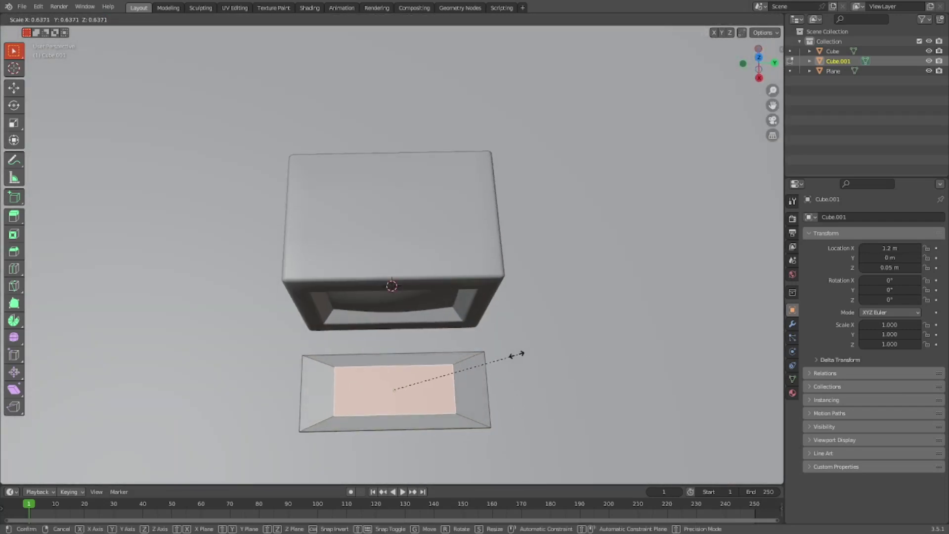
pyautogui.click(567, 355)
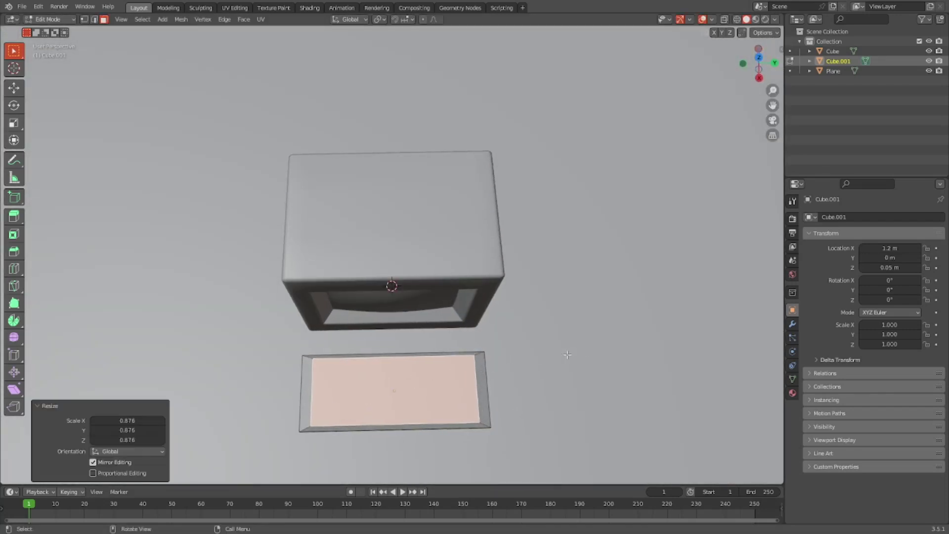
pyautogui.moveTo(567, 354); pyautogui.dragTo(554, 296, button='middle')
pyautogui.moveTo(148, 419); pyautogui.dragTo(145, 423)
pyautogui.hotkey('ctrl', 'a')
pyautogui.press('BackSpace')
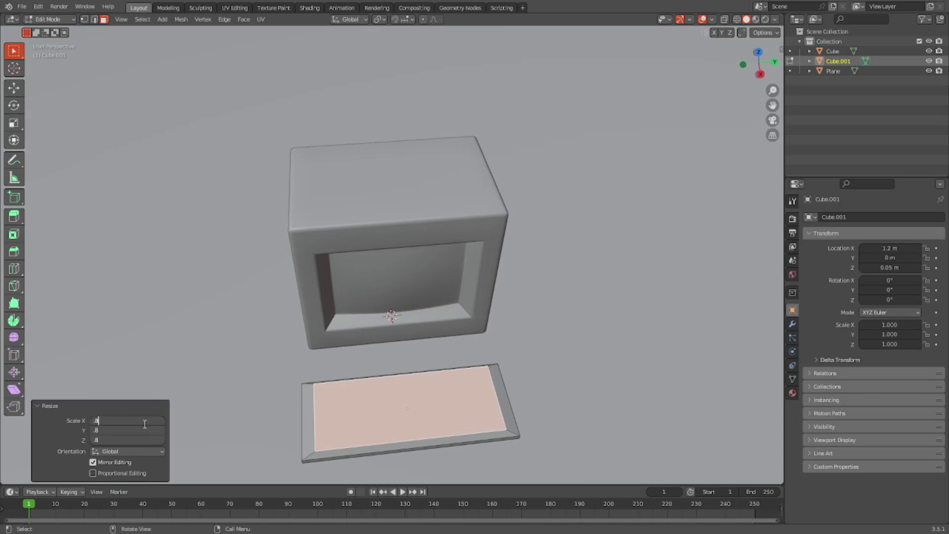
pyautogui.press('Return')
pyautogui.moveTo(525, 163); pyautogui.dragTo(512, 229, button='middle')
pyautogui.press('Tab')
pyautogui.scroll(3, 500, 229)
# Select the edge loop around the slab's sides, try scale factors of 0.9 and 0.8, and scale it by 0.9
pyautogui.press('Tab')
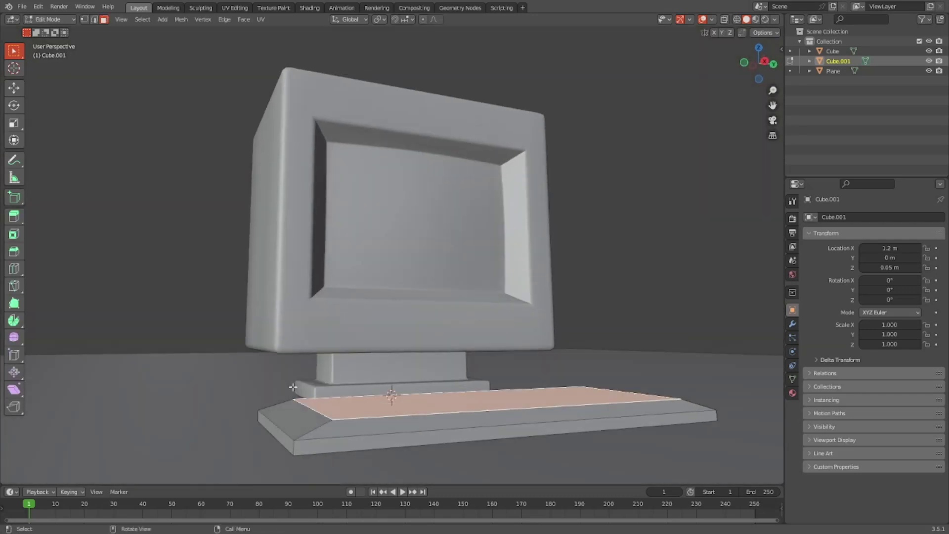
pyautogui.press('2')
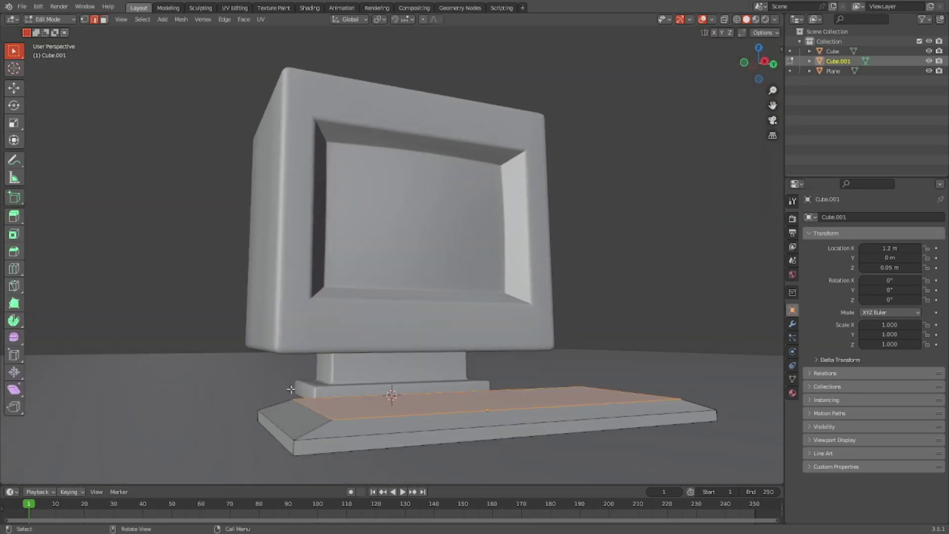
pyautogui.click(303, 441)
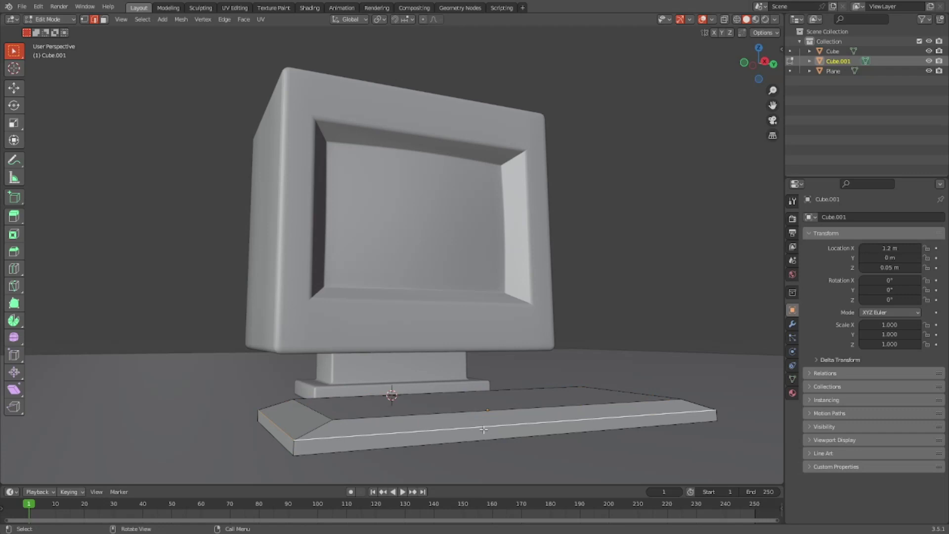
pyautogui.press('s')
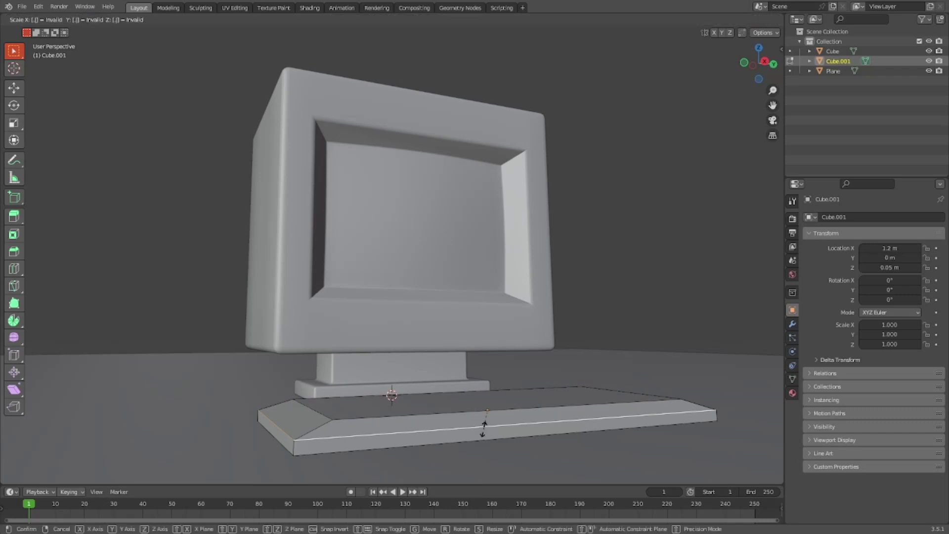
pyautogui.write('.9')
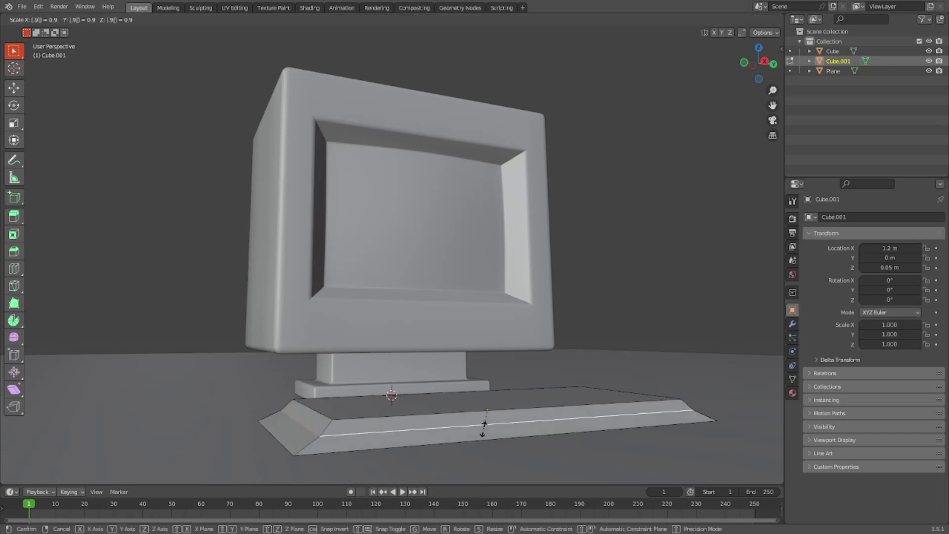
pyautogui.press('BackSpace')
pyautogui.write('8')
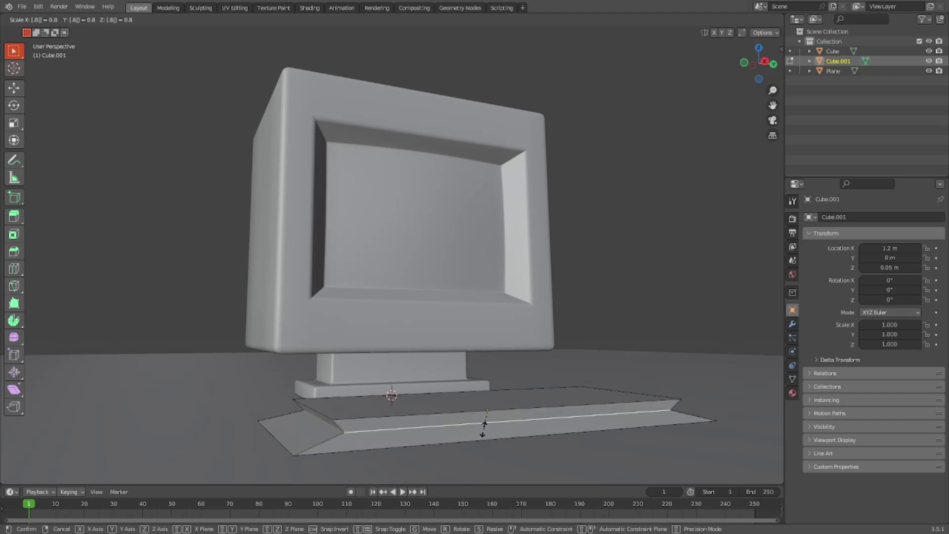
pyautogui.press('BackSpace')
pyautogui.press('BackSpace')
pyautogui.write('.95')
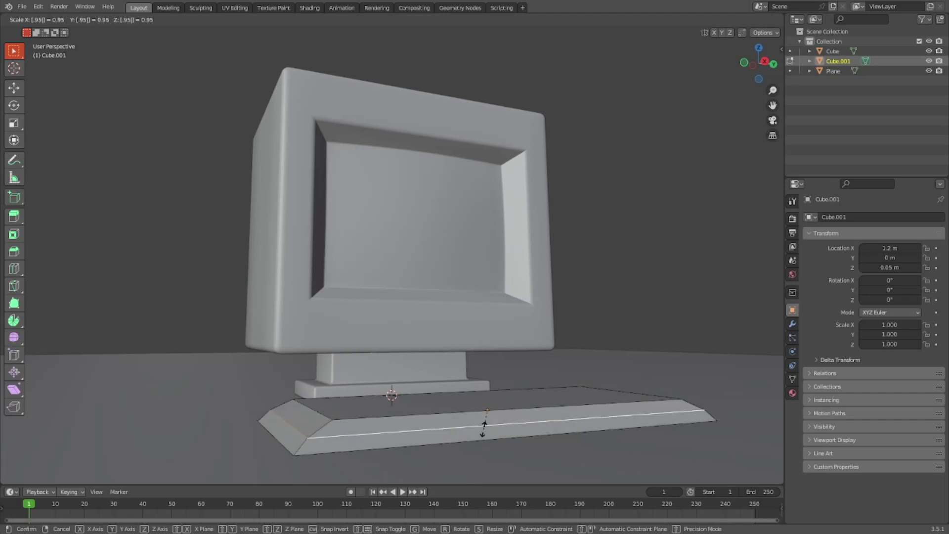
pyautogui.press('Return')
pyautogui.press('Tab')
pyautogui.moveTo(449, 351); pyautogui.dragTo(424, 380, button='middle')
# Inset the slab's top face with a thickness of 0.09 m
pyautogui.press('Tab')
pyautogui.press('3')
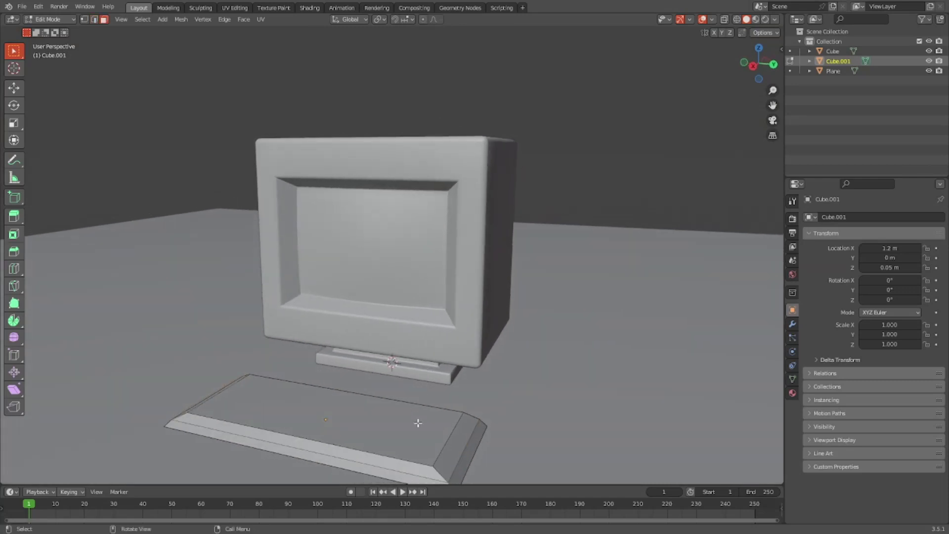
pyautogui.click(424, 418)
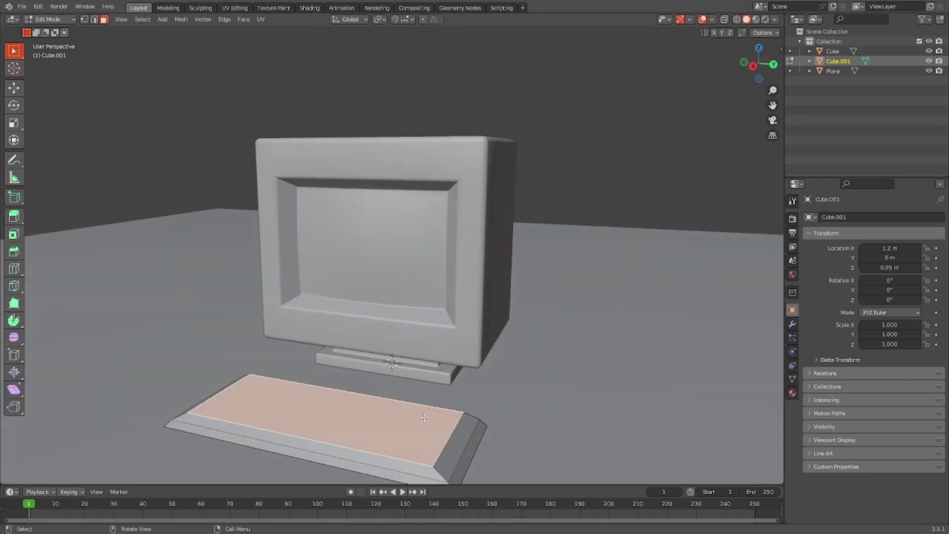
pyautogui.moveTo(425, 418); pyautogui.dragTo(463, 457, button='middle')
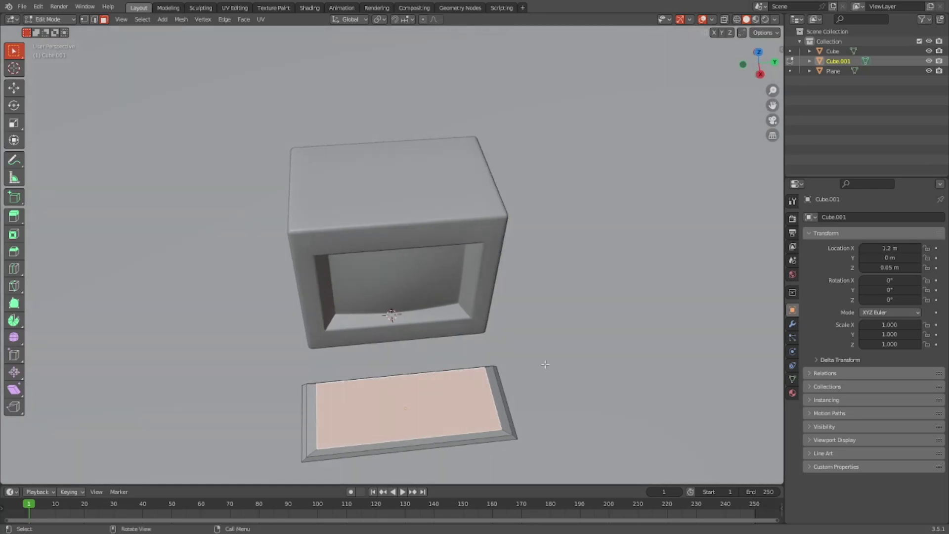
pyautogui.press('i')
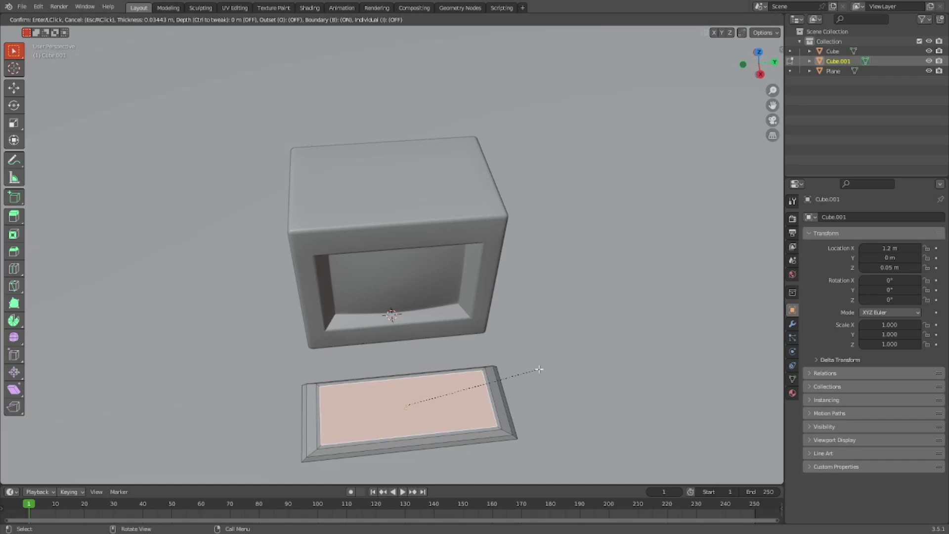
pyautogui.click(156, 420)
pyautogui.write('.')
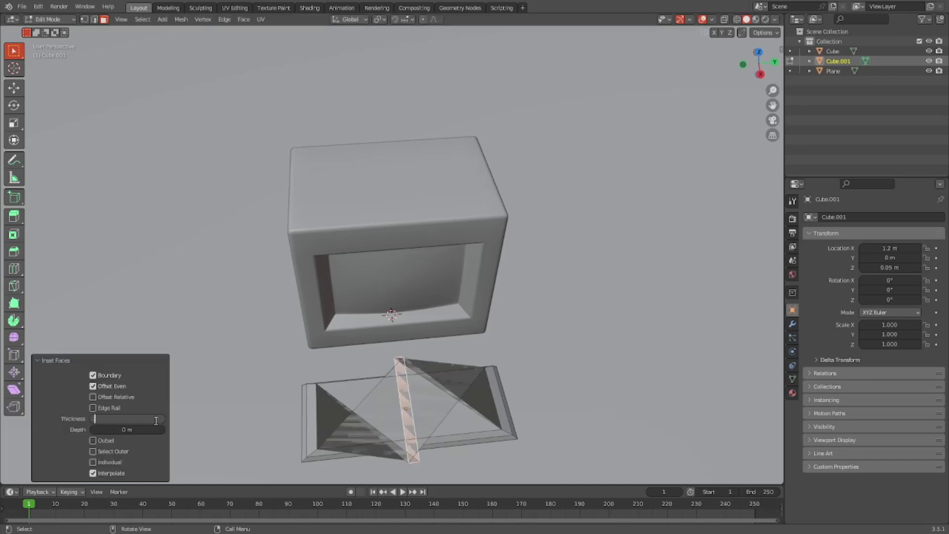
pyautogui.write('.09')
pyautogui.press('Return')
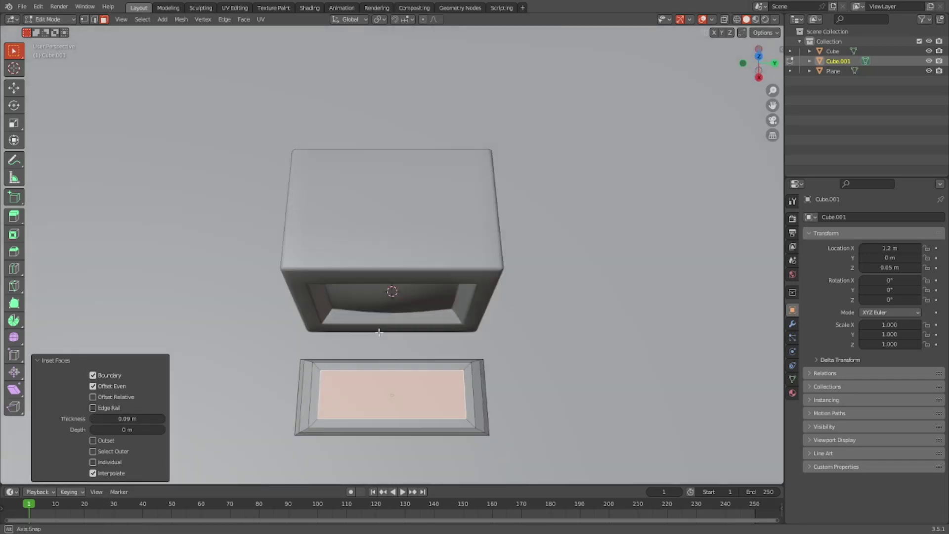
# Extrude the slab's inset top face by -0.02 m to form a shallow recess
pyautogui.moveTo(426, 232); pyautogui.dragTo(433, 229, button='middle')
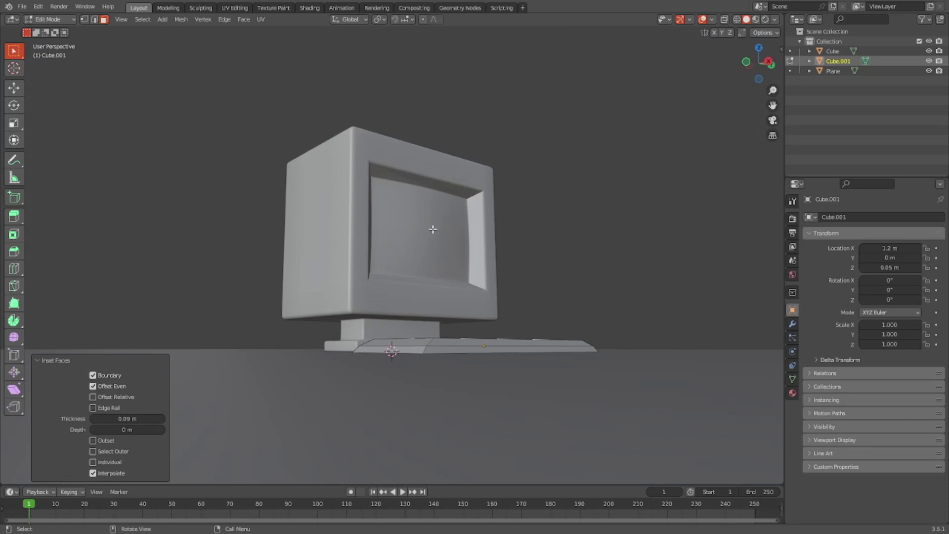
pyautogui.moveTo(425, 251); pyautogui.dragTo(502, 244, button='middle')
pyautogui.scroll(2, 462, 343)
pyautogui.scroll(3, 502, 245)
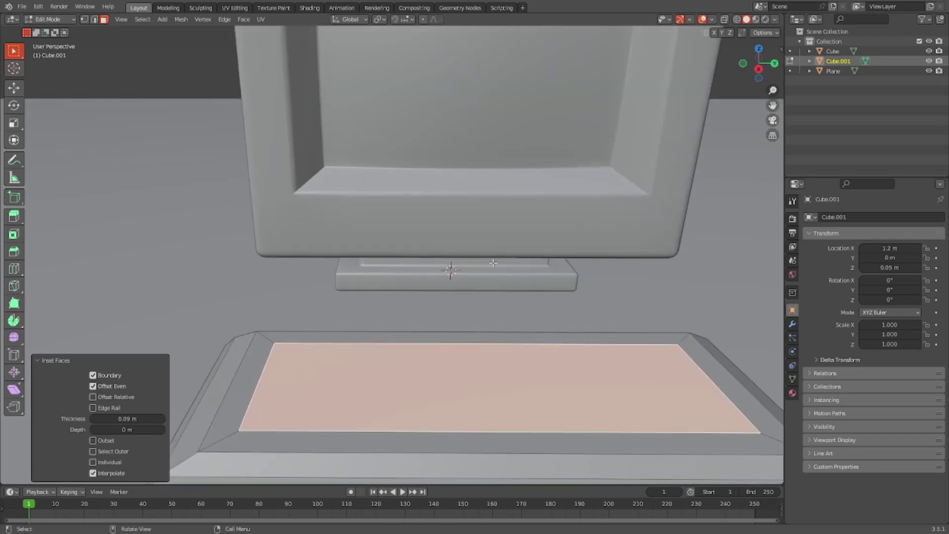
pyautogui.moveTo(492, 286); pyautogui.dragTo(508, 268, button='middle')
pyautogui.scroll(2, 507, 269)
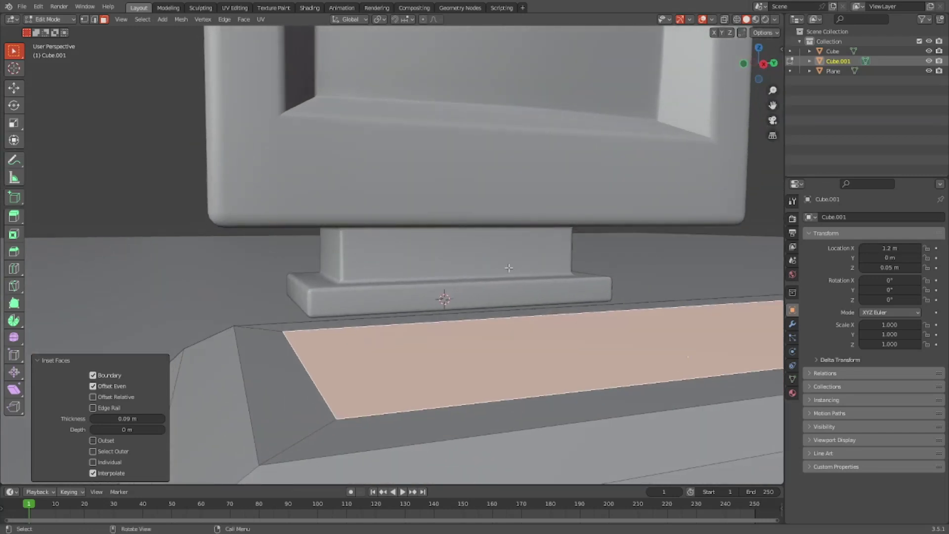
pyautogui.press('e')
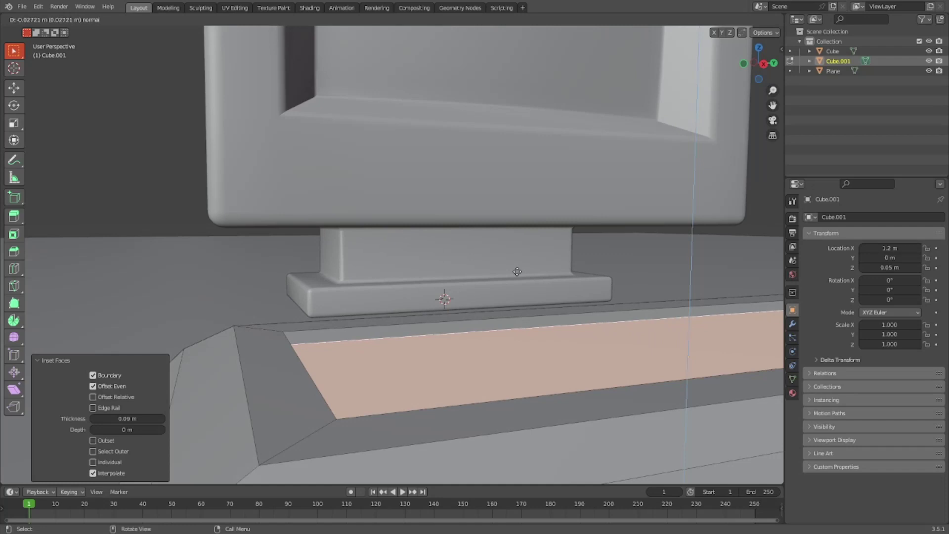
pyautogui.write('-0.02')
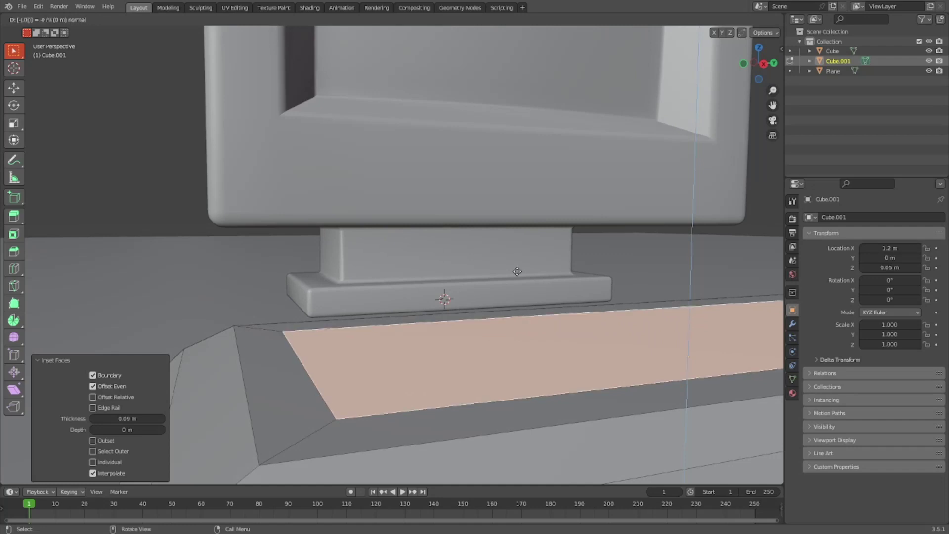
pyautogui.press('Return')
# Scale the floor face of the keyboard base's recess by 0.95
pyautogui.moveTo(537, 259); pyautogui.dragTo(508, 275, button='middle')
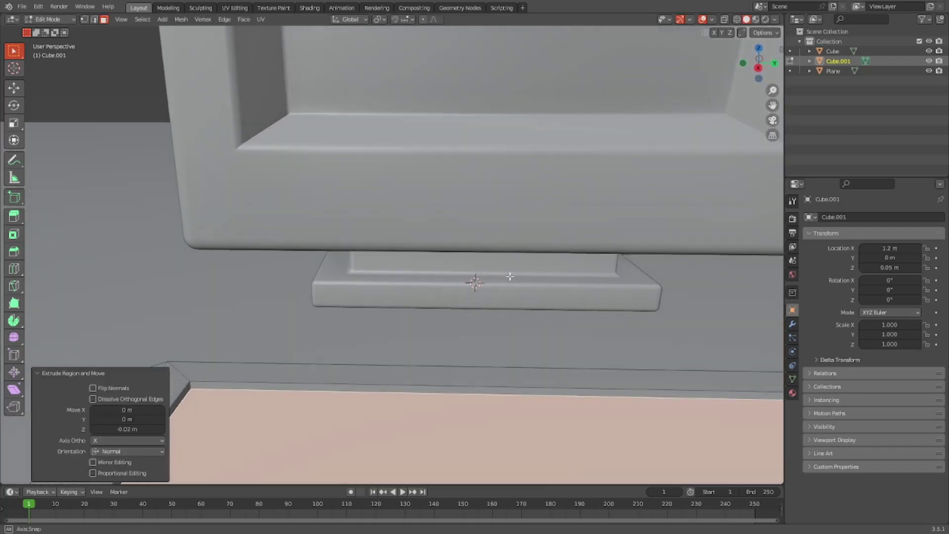
pyautogui.scroll(-3, 513, 270)
pyautogui.press('s')
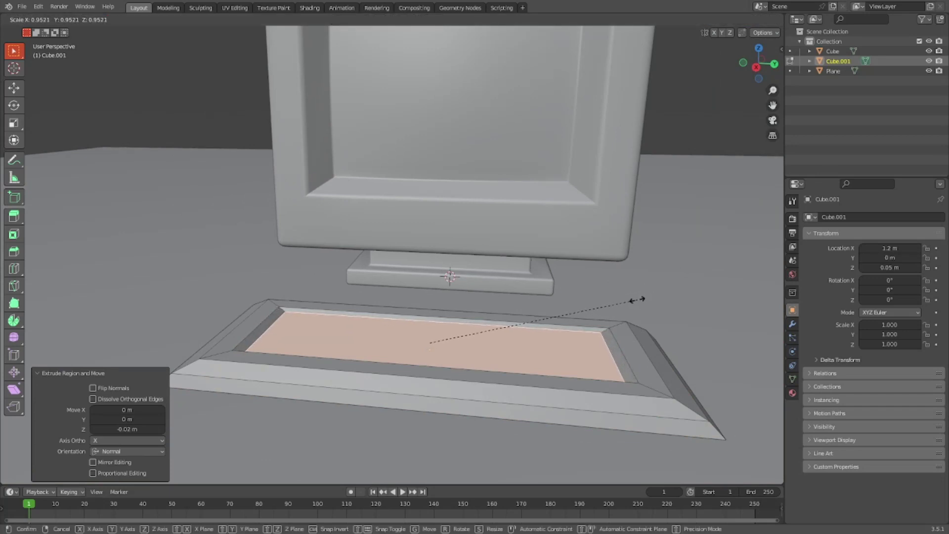
pyautogui.write('.9')
pyautogui.write('5')
pyautogui.press('Return')
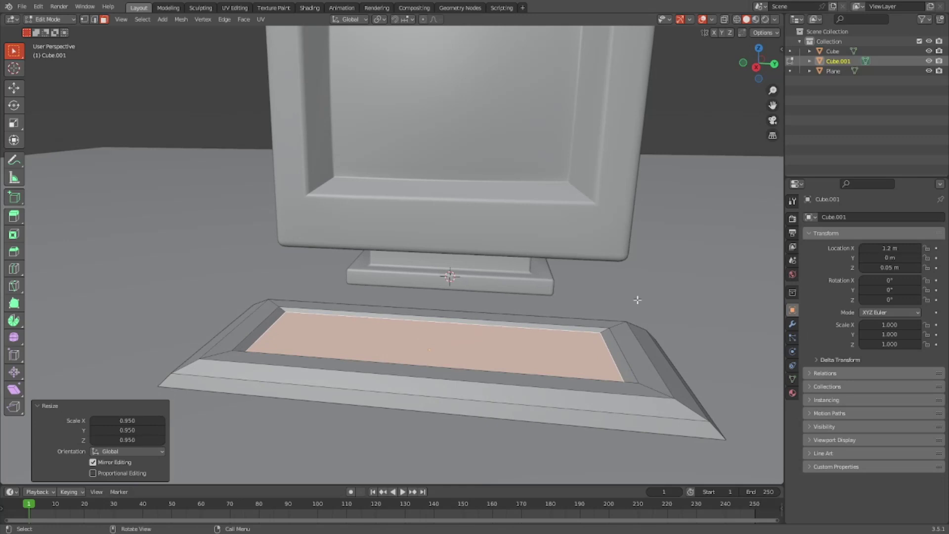
pyautogui.moveTo(653, 292)
pyautogui.mouseDown(button='middle')
pyautogui.moveTo(689, 237)
pyautogui.moveTo(661, 296)
pyautogui.mouseUp(button='middle')
pyautogui.press('Tab')
pyautogui.scroll(-5, 661, 296)
pyautogui.moveTo(704, 256); pyautogui.dragTo(378, 345, button='middle')
pyautogui.scroll(5, 470, 396)
pyautogui.scroll(-5, 314, 325)
pyautogui.press('Tab')
# Select the upper and lower face loops around the keyboard base's sides and try a 4-segment bevel about 0.025 m wide
pyautogui.press('super')
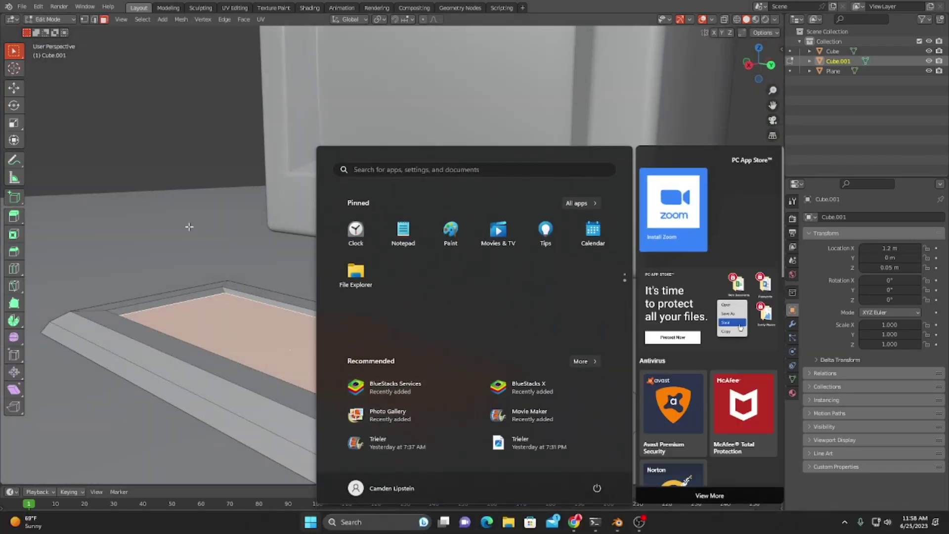
pyautogui.click(249, 415)
pyautogui.click(340, 431)
pyautogui.scroll(-2, 395, 394)
pyautogui.moveTo(388, 395); pyautogui.dragTo(396, 393, button='middle')
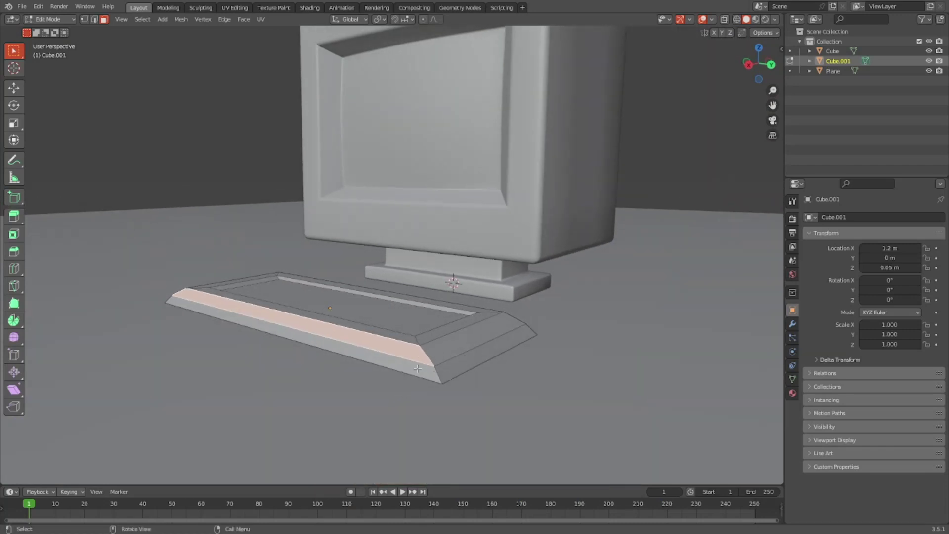
pyautogui.keyDown('alt'); pyautogui.keyDown('shift'); pyautogui.click(428, 352); pyautogui.keyUp('shift'); pyautogui.keyUp('alt')
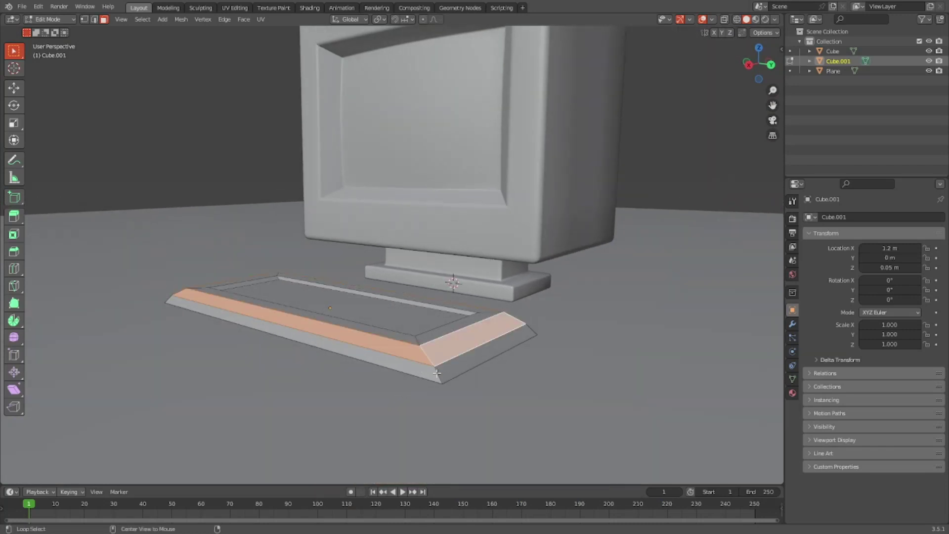
pyautogui.keyDown('alt'); pyautogui.keyDown('shift'); pyautogui.click(438, 373); pyautogui.keyUp('shift'); pyautogui.keyUp('alt')
pyautogui.moveTo(455, 334); pyautogui.dragTo(478, 319, button='middle')
pyautogui.hotkey('ctrl', 'b')
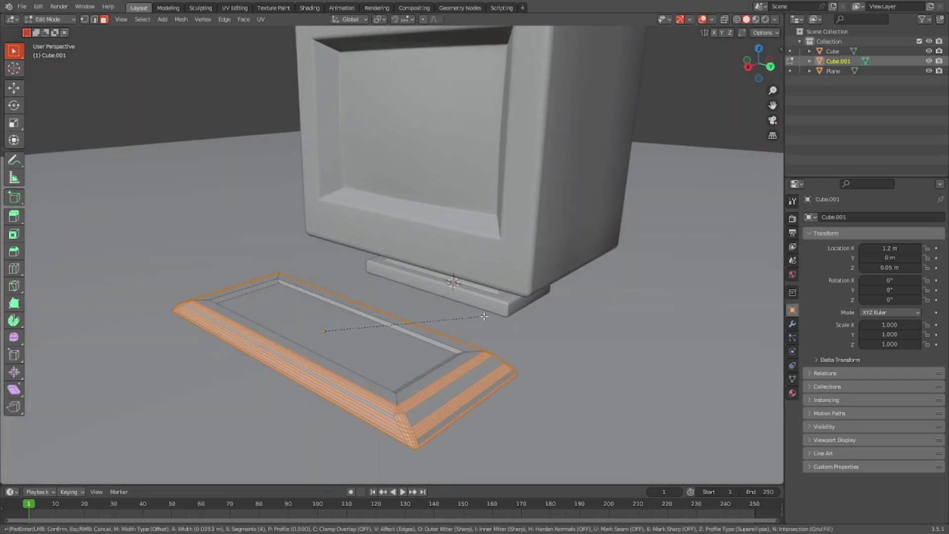
pyautogui.click(484, 316)
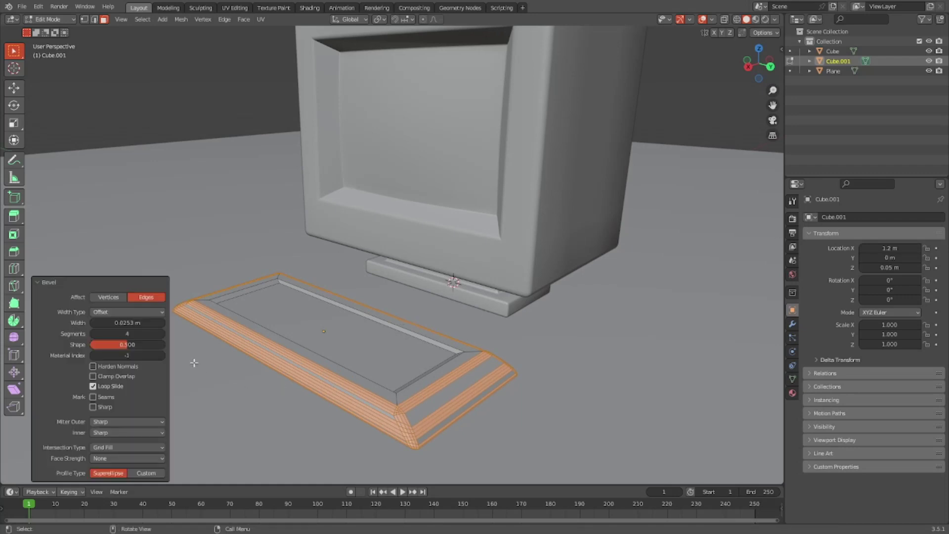
pyautogui.hotkey('ctrl', 'z')
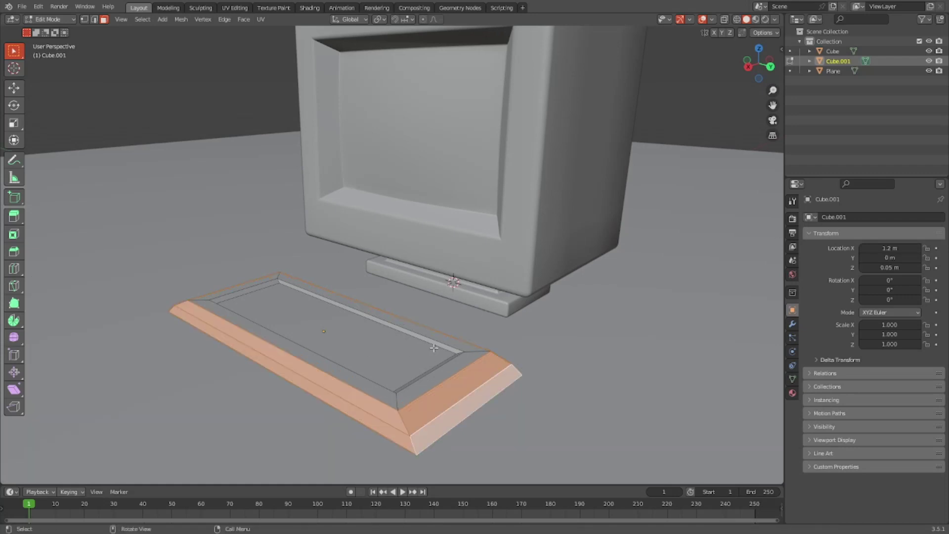
# Add a Subdivision Surface modifier to the keyboard base with viewport and render levels of 3
pyautogui.scroll(2, 501, 317)
pyautogui.moveTo(512, 292); pyautogui.dragTo(532, 263, button='middle')
pyautogui.press('Tab')
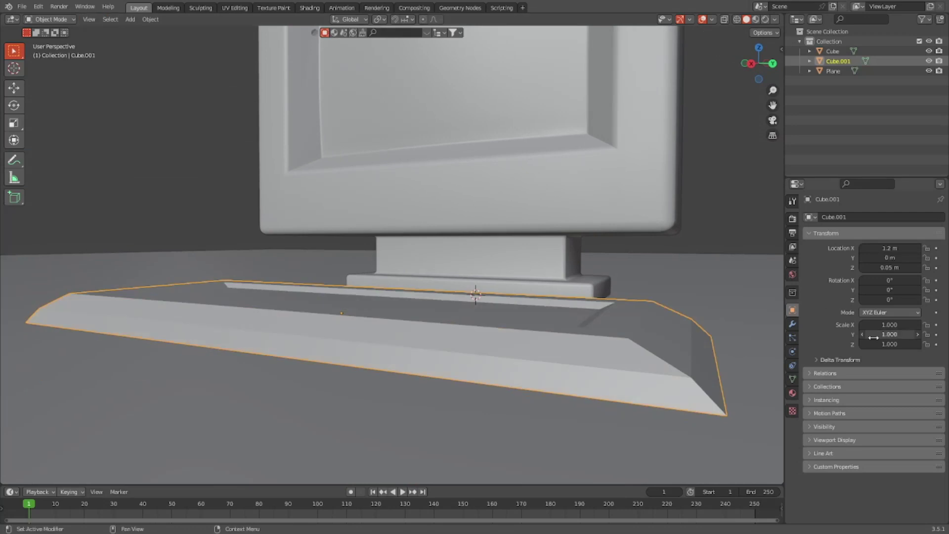
pyautogui.click(793, 325)
pyautogui.click(830, 218)
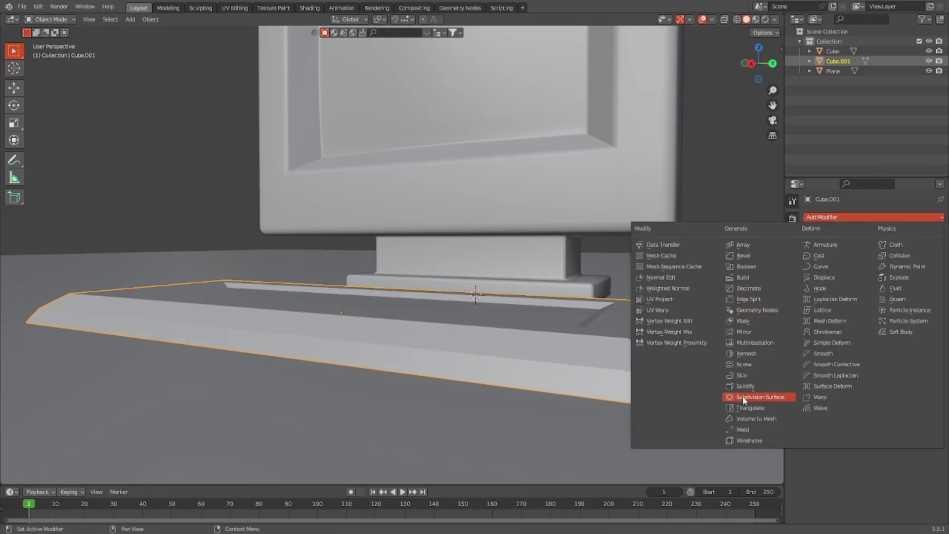
pyautogui.click(702, 394)
pyautogui.moveTo(653, 394); pyautogui.dragTo(633, 403, button='middle')
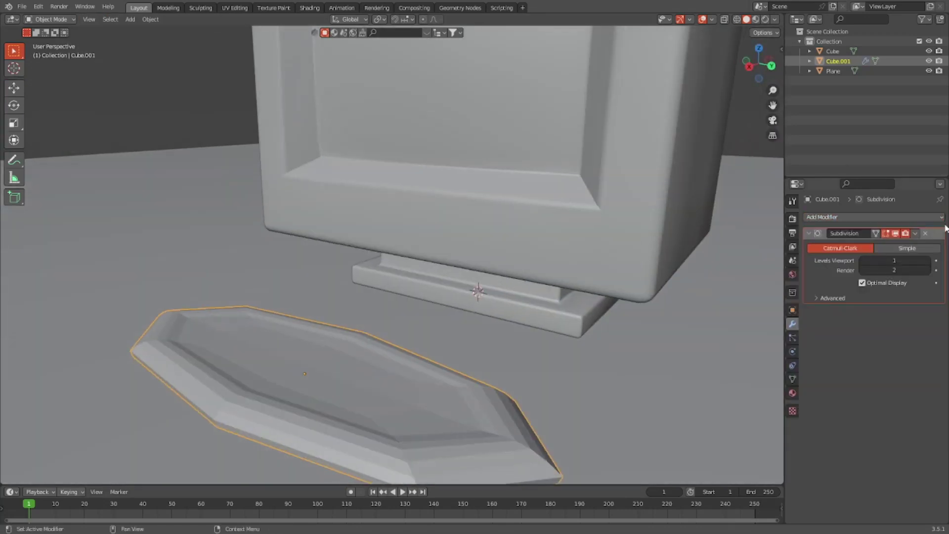
pyautogui.click(927, 260)
pyautogui.click(927, 259)
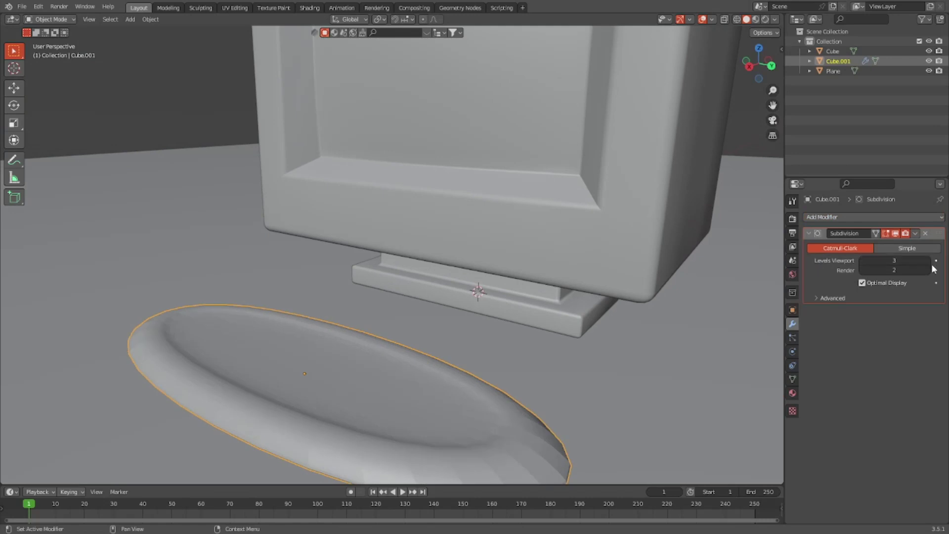
# Select the whole keyboard base mesh and set the mean crease of its edges to 0.95
pyautogui.press('Tab')
pyautogui.scroll(-2, 707, 229)
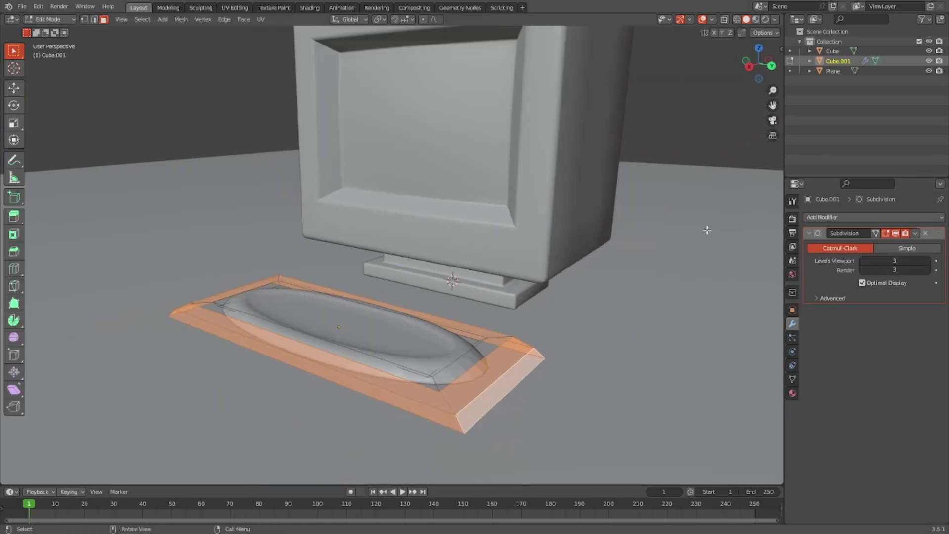
pyautogui.click(763, 33)
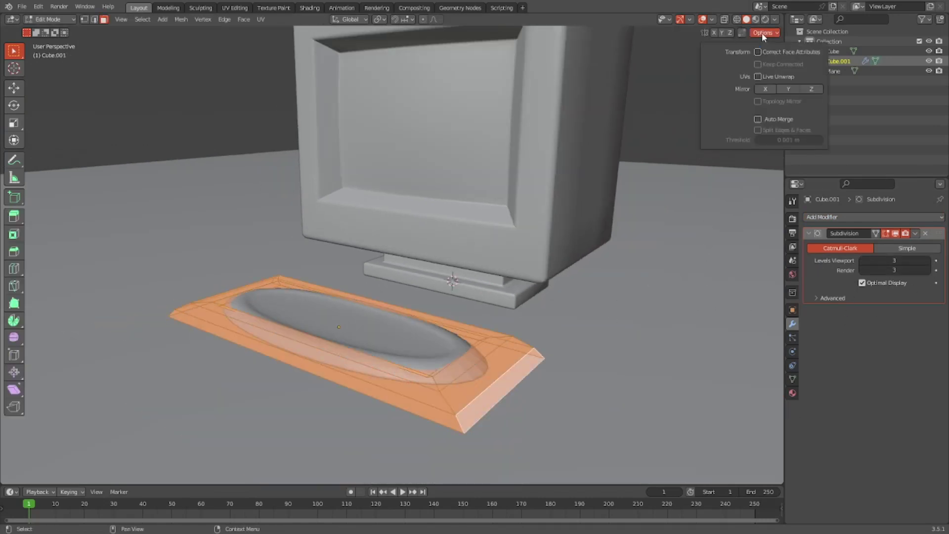
pyautogui.press('n')
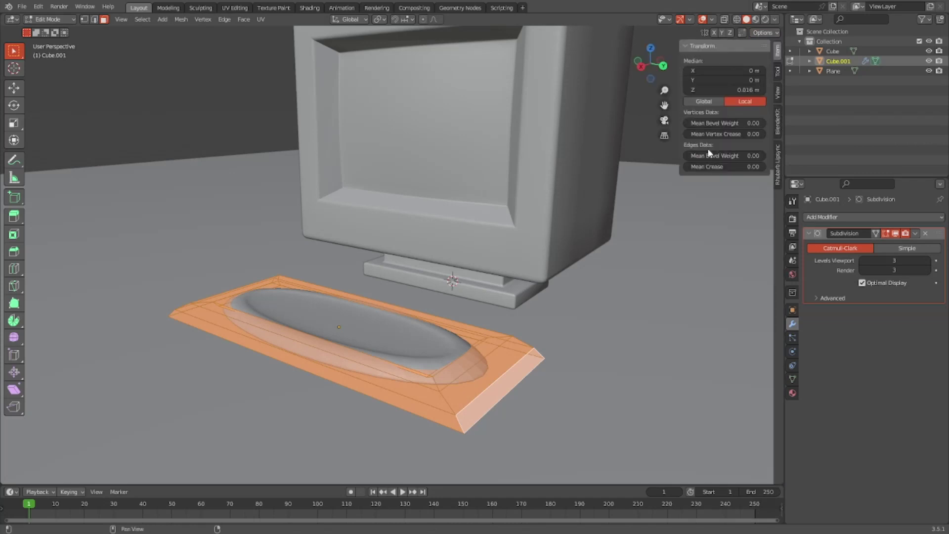
pyautogui.moveTo(712, 167); pyautogui.dragTo(740, 166)
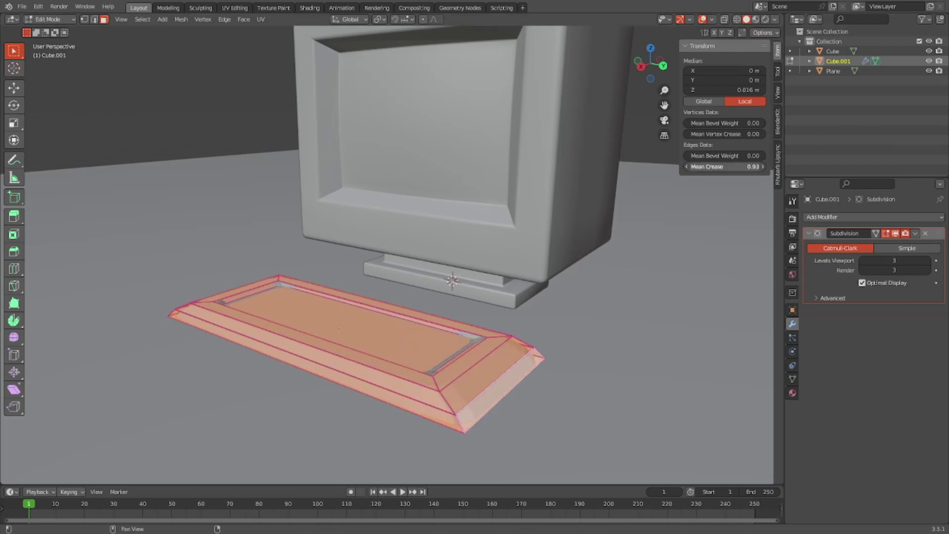
pyautogui.click(746, 167)
pyautogui.write('.95')
pyautogui.press('Return')
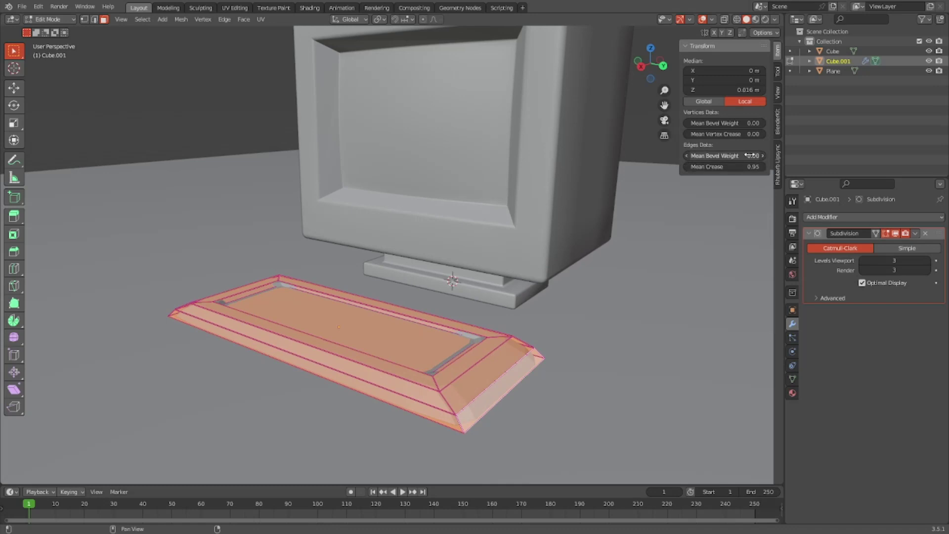
pyautogui.moveTo(741, 156); pyautogui.dragTo(747, 155)
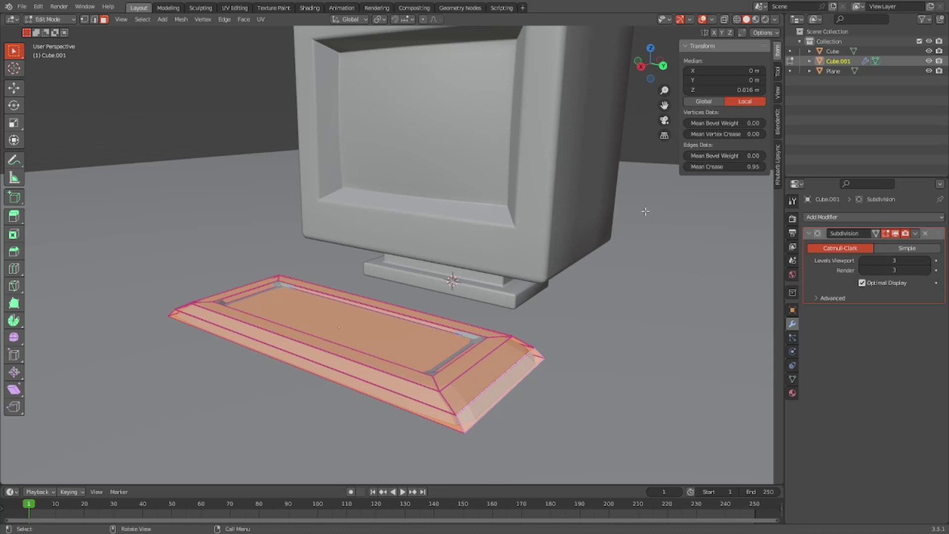
# Raise the keyboard base's subdivision levels to 6 for both viewport and render
pyautogui.press('Tab')
pyautogui.moveTo(655, 248); pyautogui.dragTo(665, 316, button='middle')
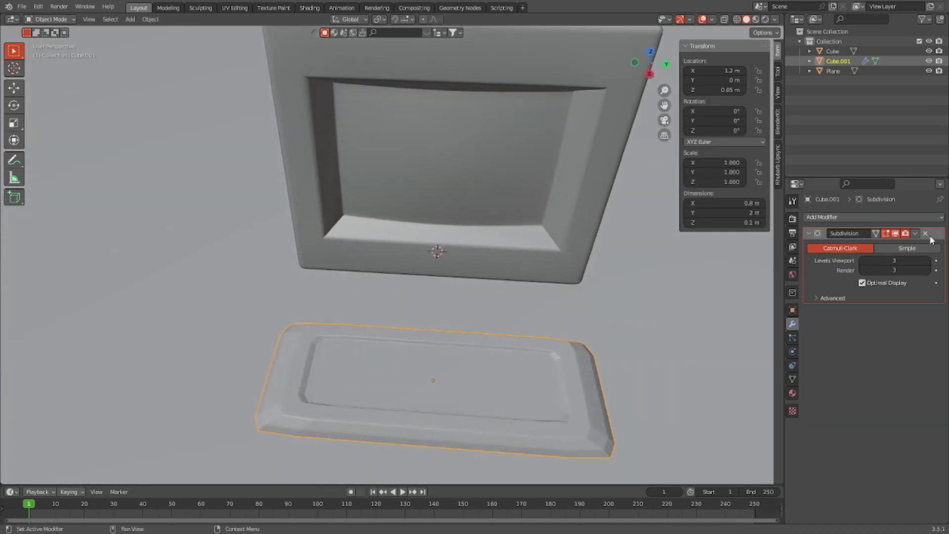
pyautogui.click(928, 260)
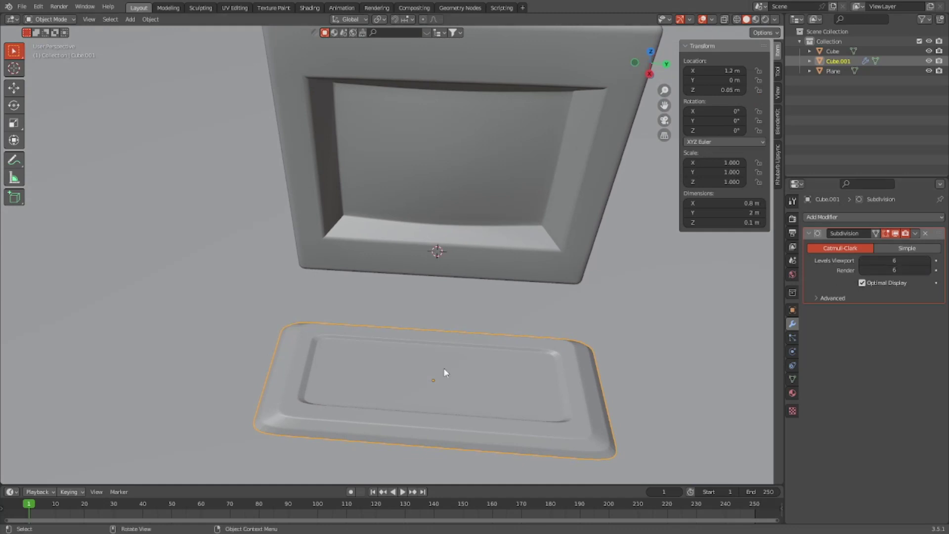
# Select the middle edge loop around the keyboard base's sloped sides and set its mean crease to 0.10
pyautogui.moveTo(445, 372); pyautogui.dragTo(480, 337, button='middle')
pyautogui.press('Tab')
pyautogui.scroll(1, 428, 373)
pyautogui.moveTo(428, 373); pyautogui.dragTo(402, 351, button='middle')
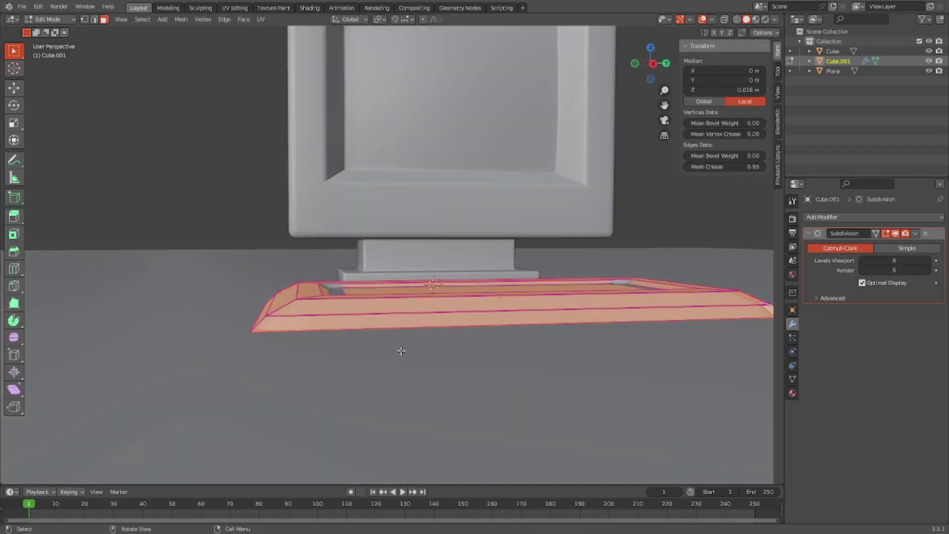
pyautogui.press('2')
pyautogui.press('super')
pyautogui.click(267, 331)
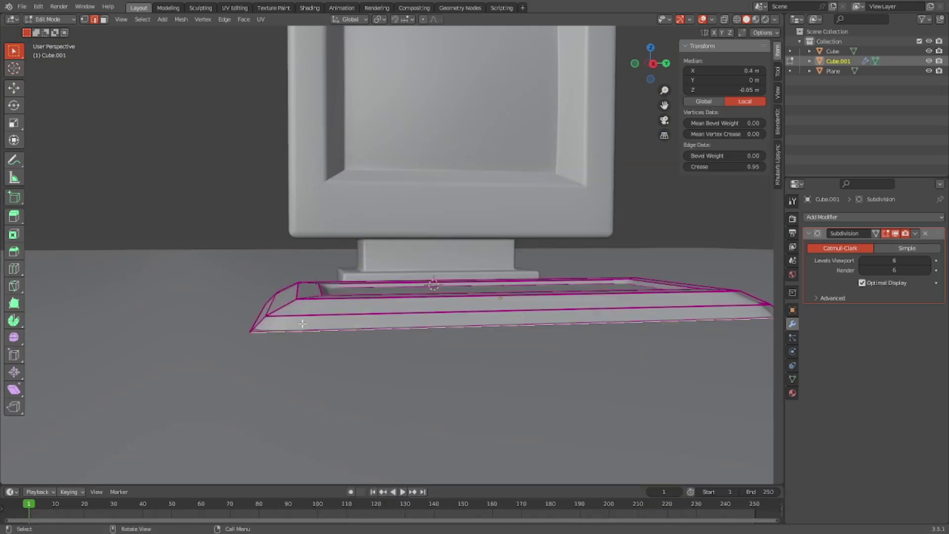
pyautogui.keyDown('alt'); pyautogui.click(336, 322); pyautogui.keyUp('alt')
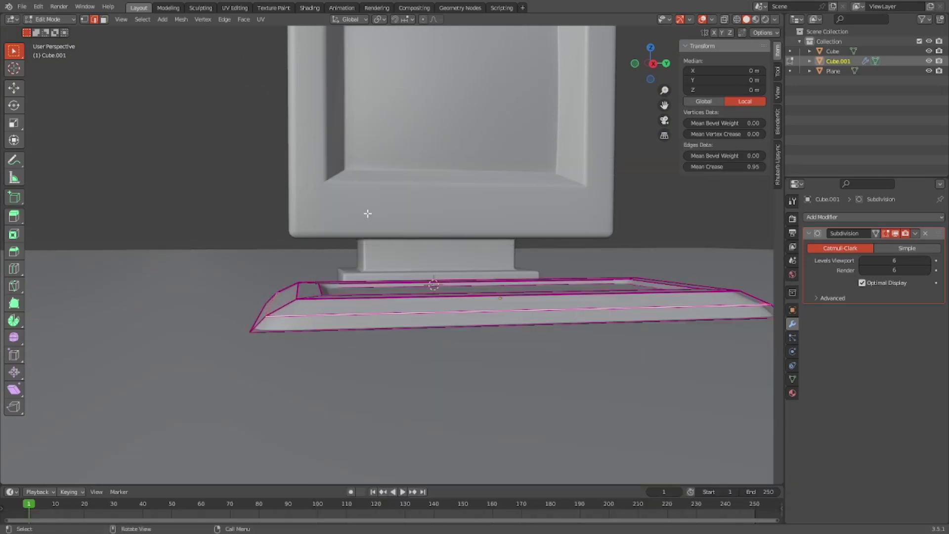
pyautogui.moveTo(367, 212); pyautogui.dragTo(387, 225, button='middle')
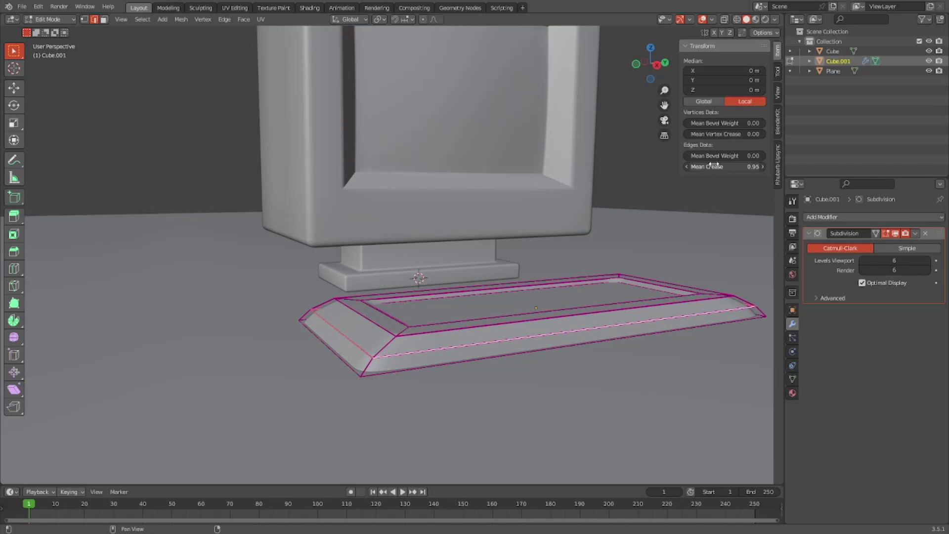
pyautogui.moveTo(712, 166); pyautogui.dragTo(470, 166)
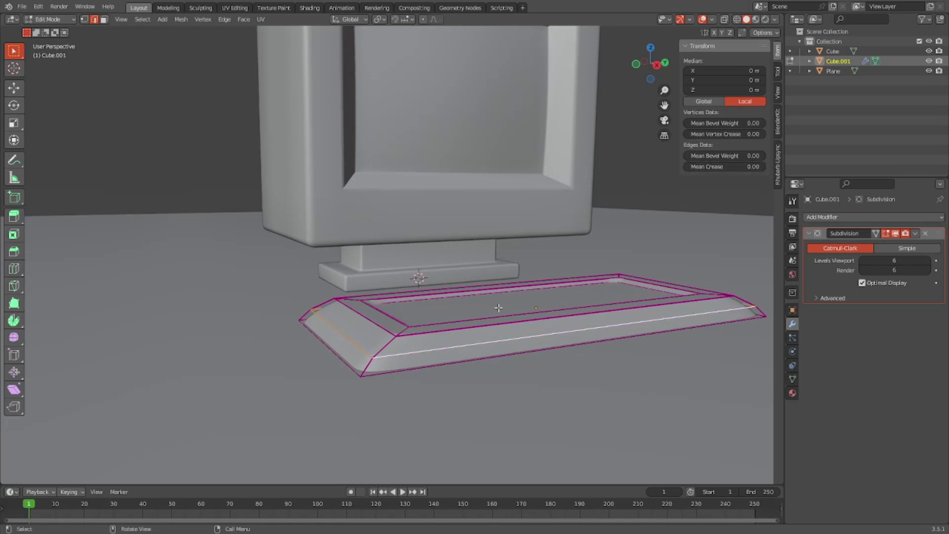
pyautogui.click(732, 168)
pyautogui.write('0.0')
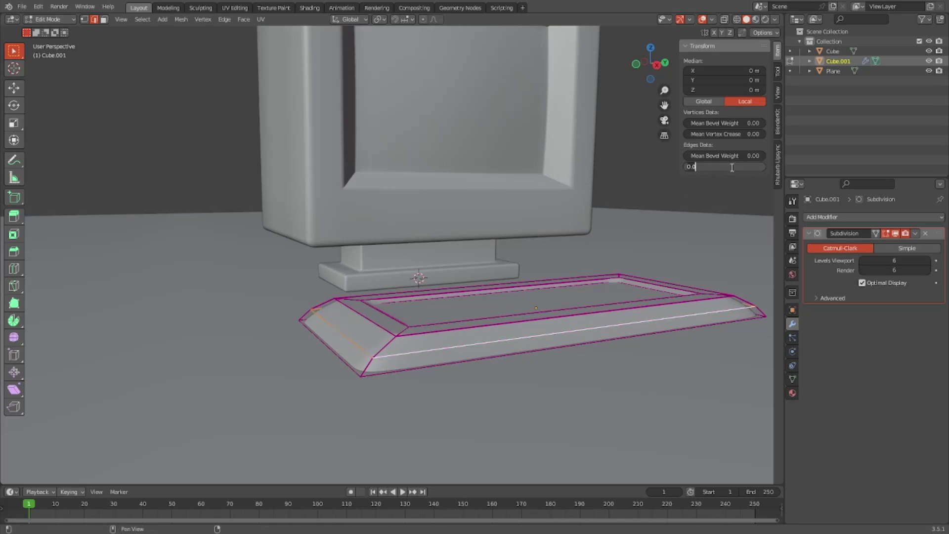
pyautogui.write('2')
pyautogui.press('Return')
pyautogui.press('Tab')
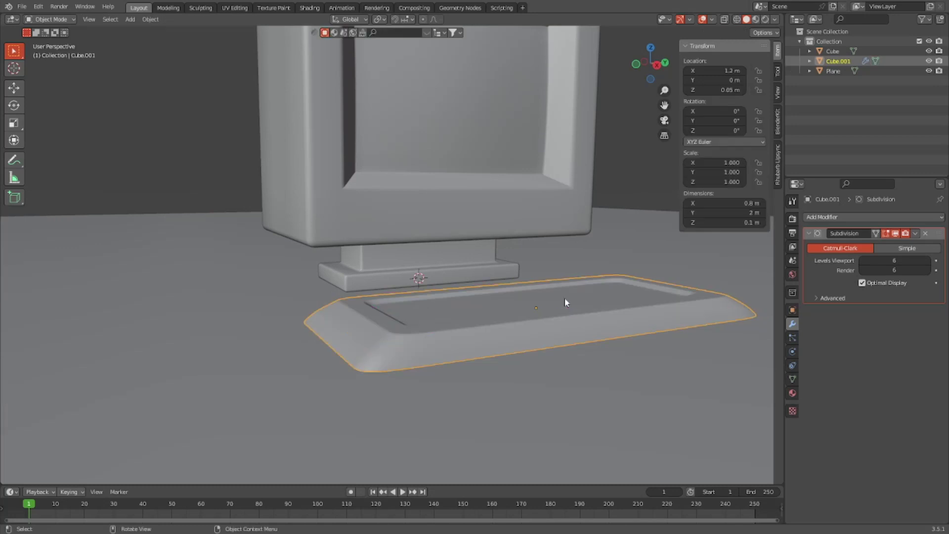
# Examine the smoothed keyboard base and the monitor from several angles
pyautogui.moveTo(565, 297); pyautogui.dragTo(630, 375, button='middle')
pyautogui.press('Tab')
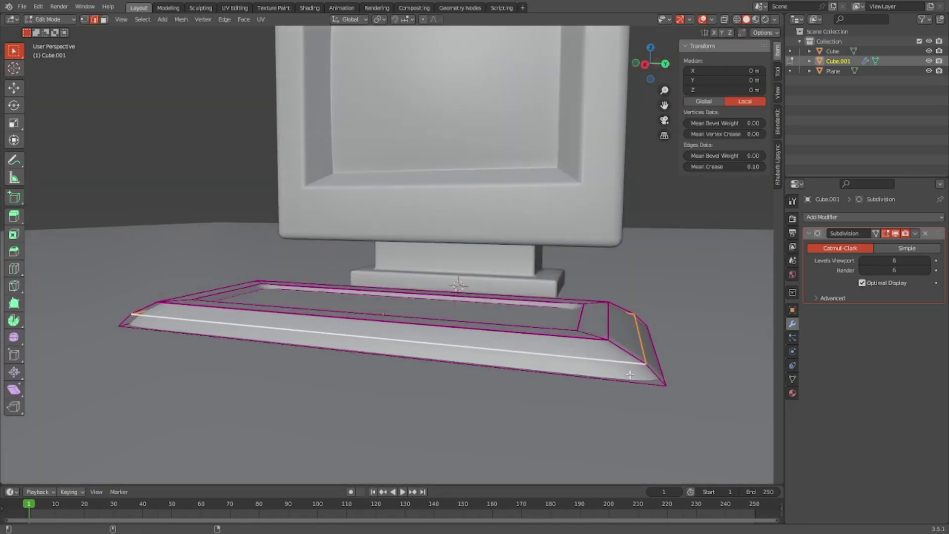
pyautogui.press('super')
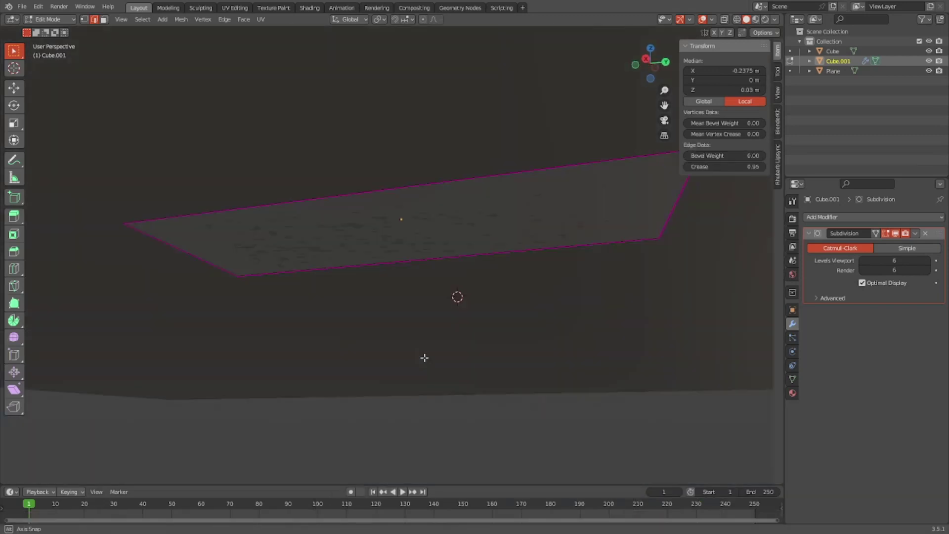
pyautogui.moveTo(425, 357); pyautogui.dragTo(427, 339, button='middle')
pyautogui.press('3')
pyautogui.click(483, 146)
pyautogui.moveTo(483, 146); pyautogui.dragTo(487, 264, button='middle')
pyautogui.press('Tab')
pyautogui.scroll(-5, 500, 242)
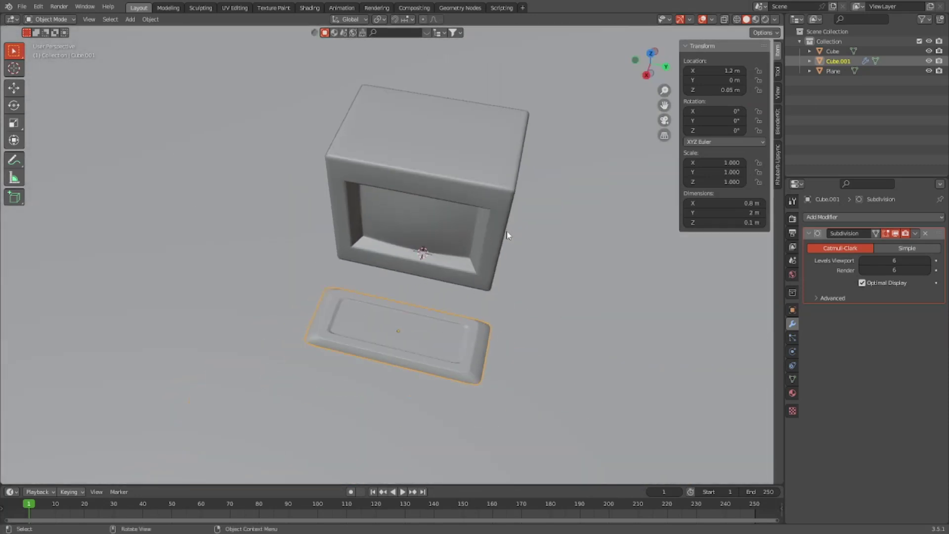
pyautogui.moveTo(506, 231); pyautogui.dragTo(524, 259, button='middle')
pyautogui.scroll(3, 525, 188)
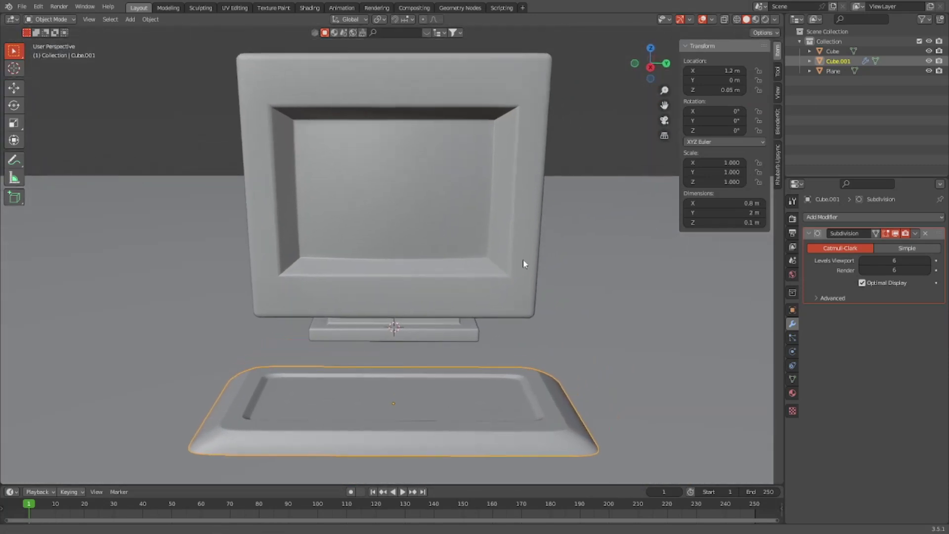
pyautogui.moveTo(492, 380); pyautogui.dragTo(281, 340, button='middle')
pyautogui.moveTo(375, 384); pyautogui.dragTo(435, 370, button='middle')
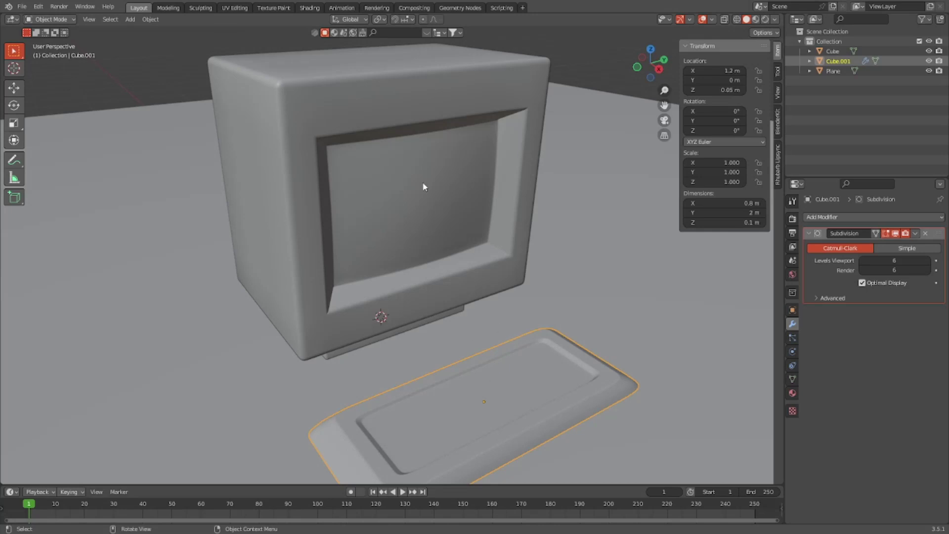
# Add a default cube mesh at the world origin for a keyboard key
pyautogui.hotkey('shift', 'a')
pyautogui.moveTo(402, 333)
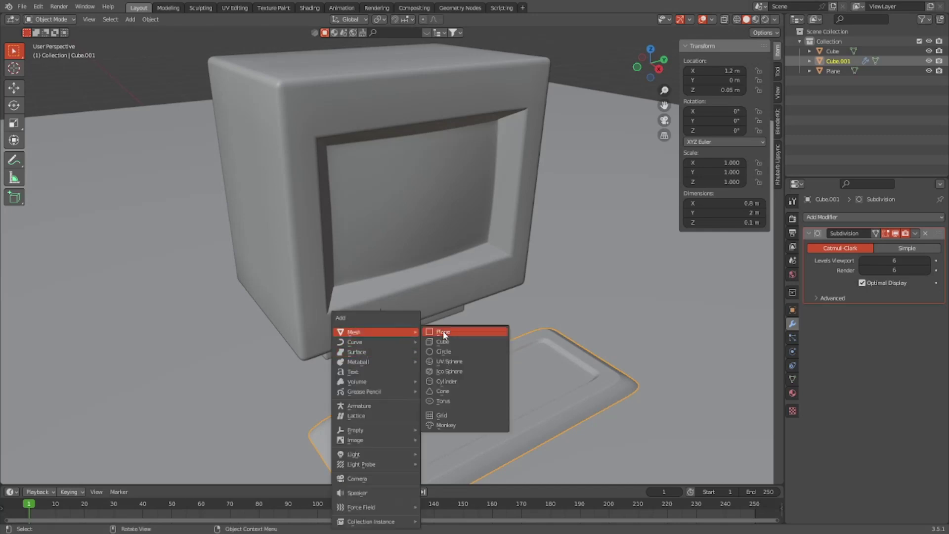
pyautogui.click(437, 342)
pyautogui.scroll(-4, 440, 321)
pyautogui.scroll(3, 494, 263)
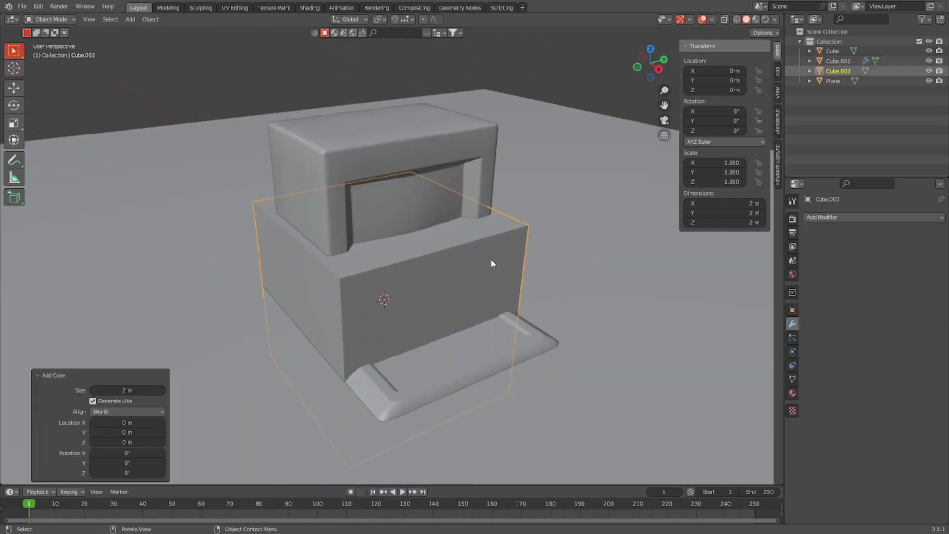
pyautogui.scroll(2, 379, 198)
pyautogui.moveTo(384, 156); pyautogui.dragTo(443, 163, button='middle')
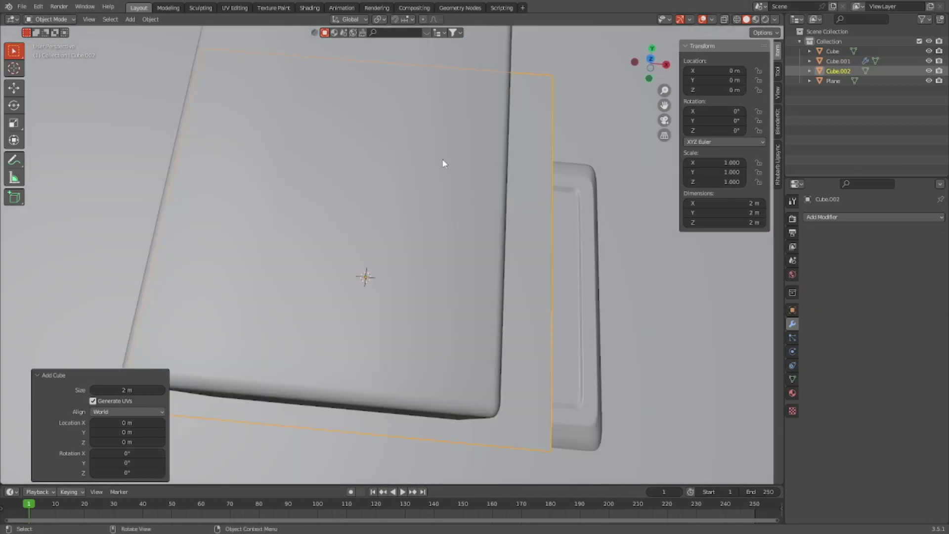
pyautogui.scroll(-5, 440, 243)
pyautogui.moveTo(440, 243); pyautogui.dragTo(422, 290, button='middle')
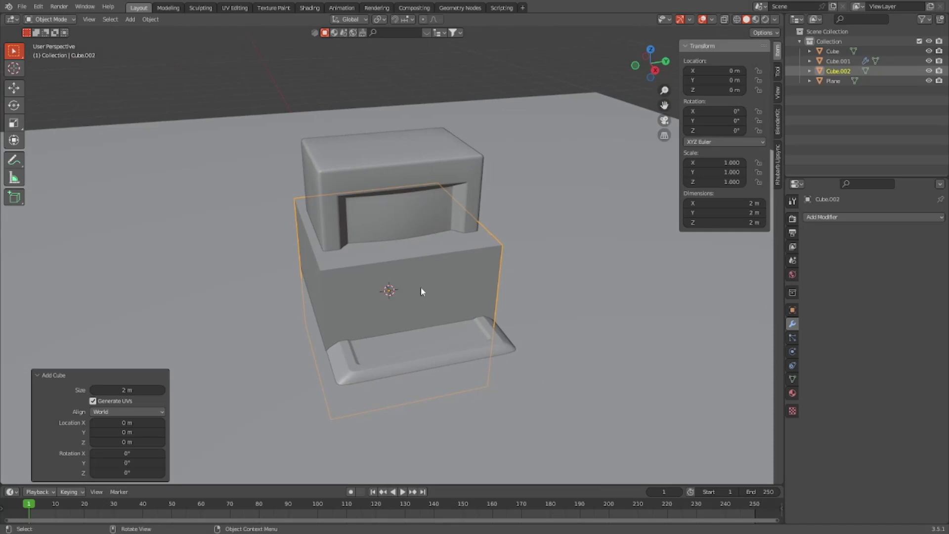
# Scale the new cube uniformly by 0.05
pyautogui.scroll(3, 469, 246)
pyautogui.press('s')
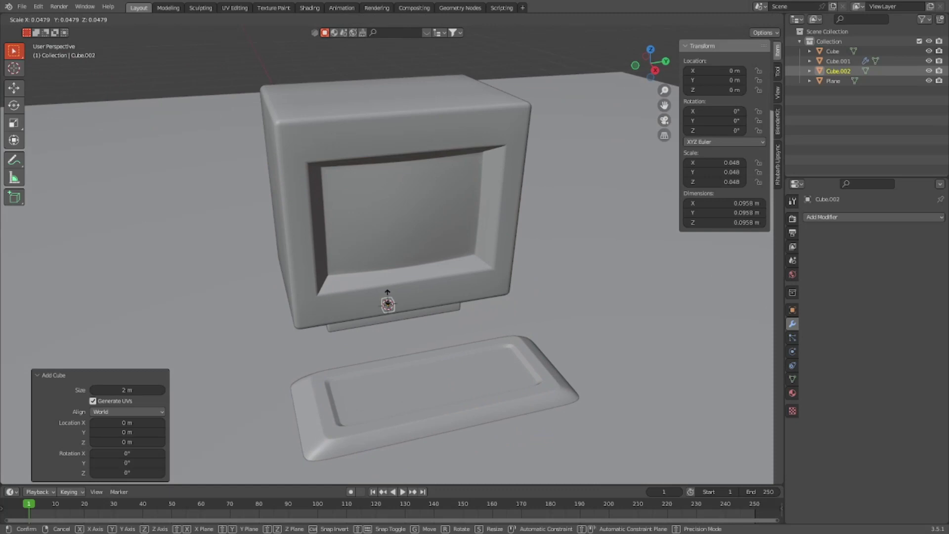
pyautogui.write('.05')
pyautogui.press('Return')
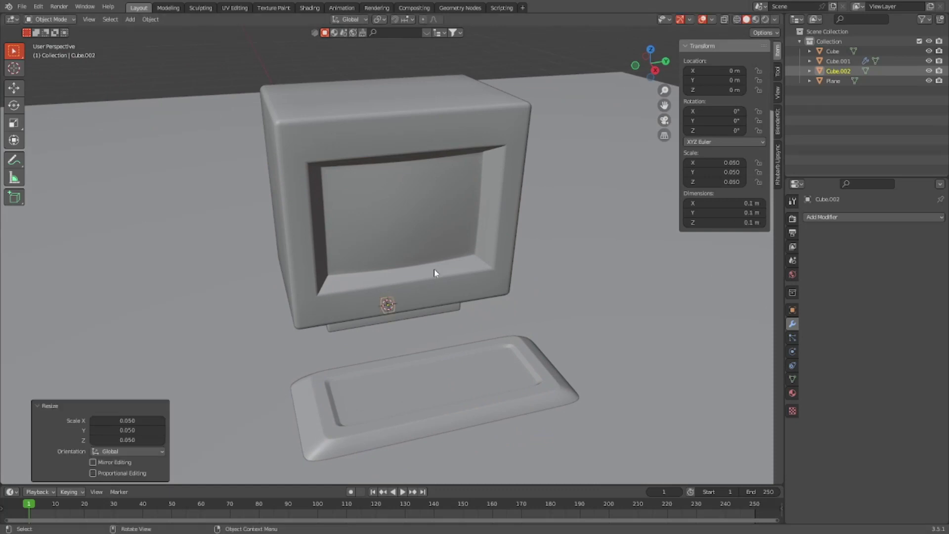
# Move the small cube 1.2 m along the X axis onto the middle of the keyboard base
pyautogui.moveTo(434, 269); pyautogui.dragTo(425, 238, button='middle')
pyautogui.press('g')
pyautogui.press('y')
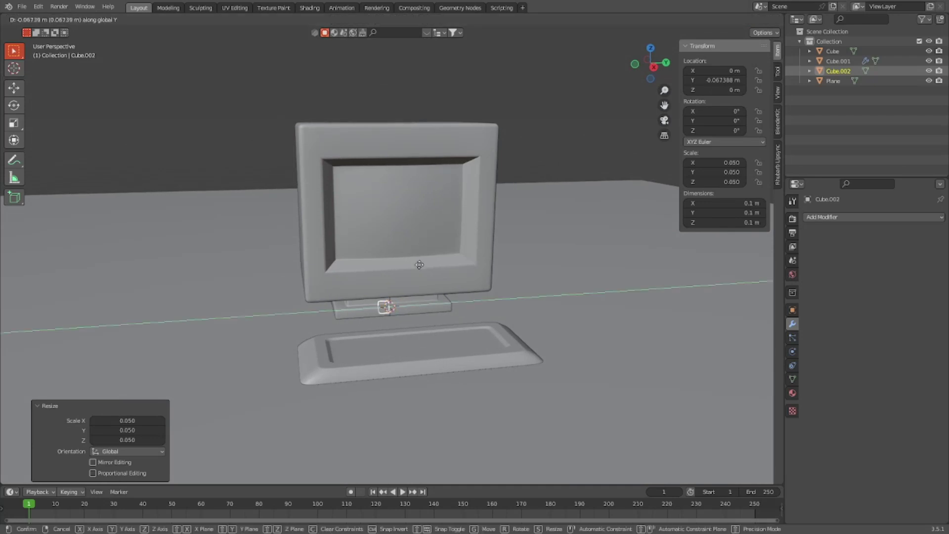
pyautogui.press('x')
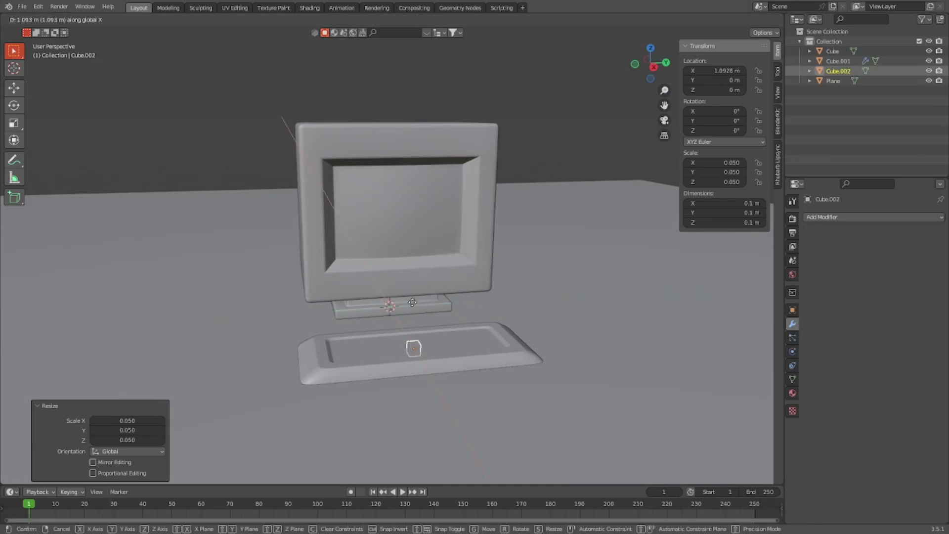
pyautogui.write('1')
pyautogui.press('Return')
pyautogui.moveTo(412, 302); pyautogui.dragTo(390, 359, button='middle')
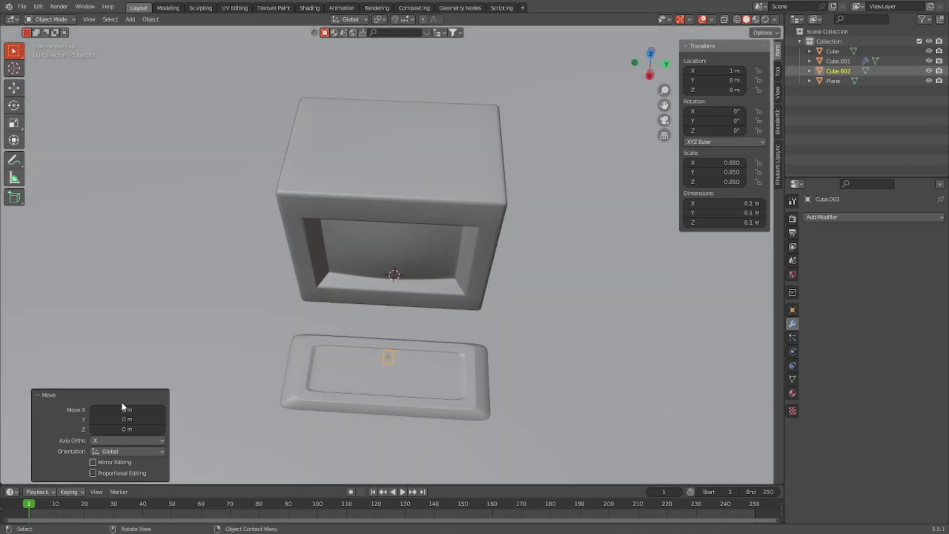
pyautogui.click(134, 408)
pyautogui.press('KP_Decimal')
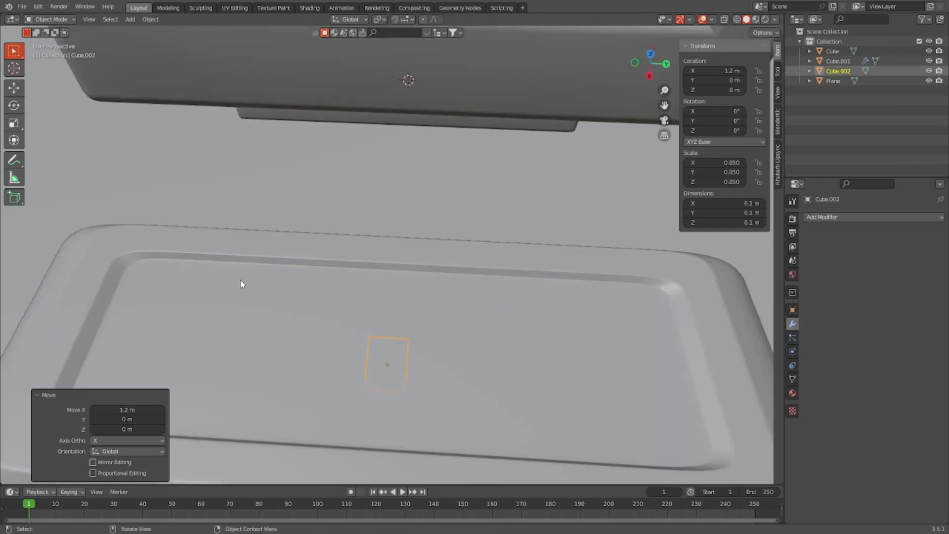
# Raise the small cube 0.13 m along the Z axis above the keyboard's recess
pyautogui.moveTo(246, 273); pyautogui.dragTo(410, 174, button='middle')
pyautogui.press('g')
pyautogui.press('z')
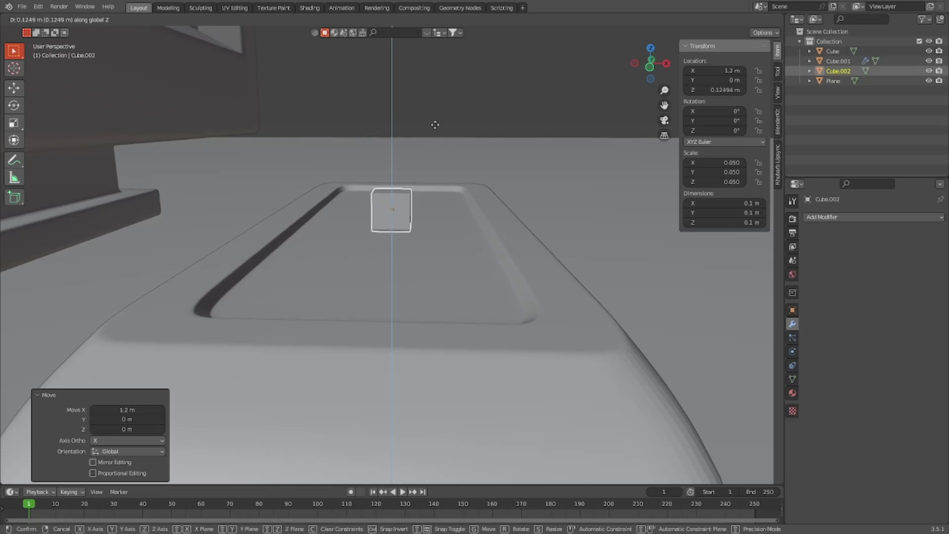
pyautogui.write('.13')
pyautogui.press('Return')
# Flatten the small cube by scaling it 0.6 along the Z axis
pyautogui.scroll(3, 420, 163)
pyautogui.moveTo(410, 178); pyautogui.dragTo(406, 220, button='middle')
pyautogui.write('s')
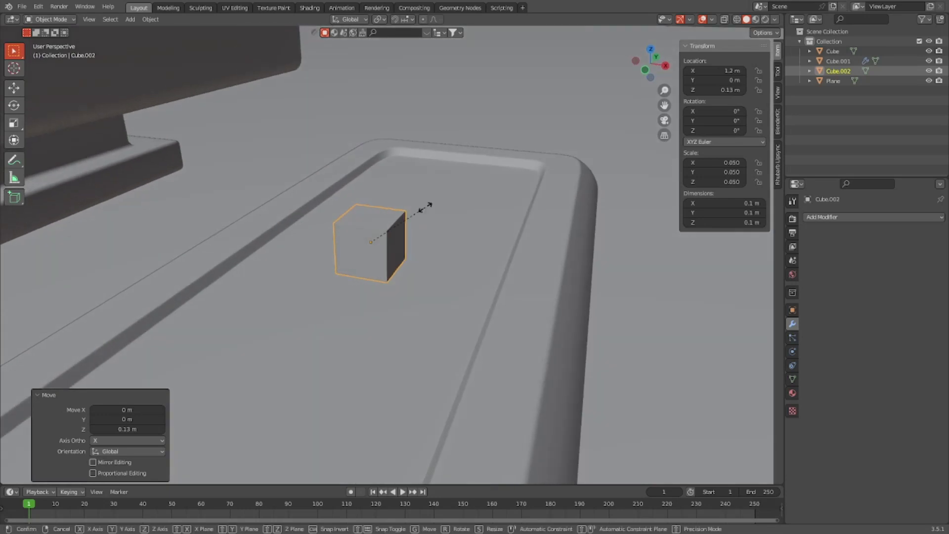
pyautogui.write('z')
pyautogui.write('.5')
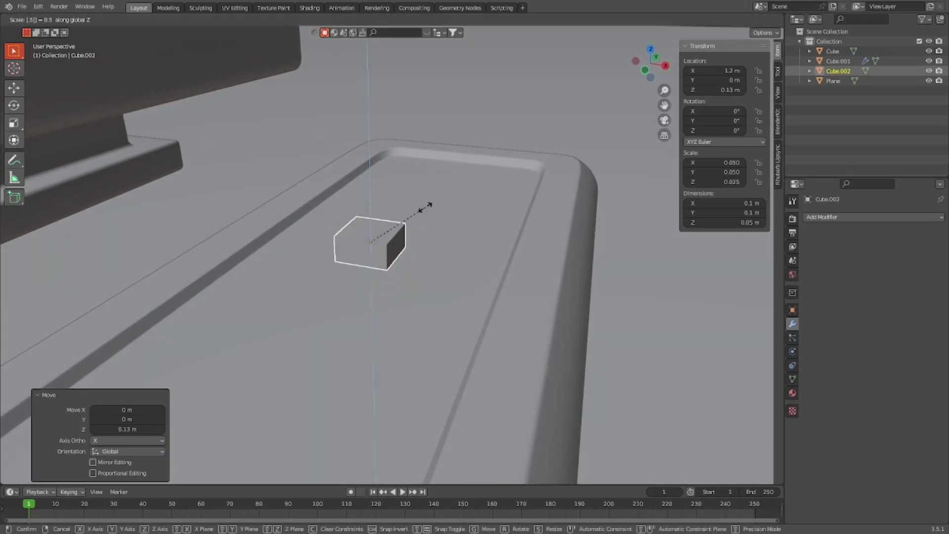
pyautogui.press('BackSpace')
pyautogui.press('BackSpace')
pyautogui.write('8')
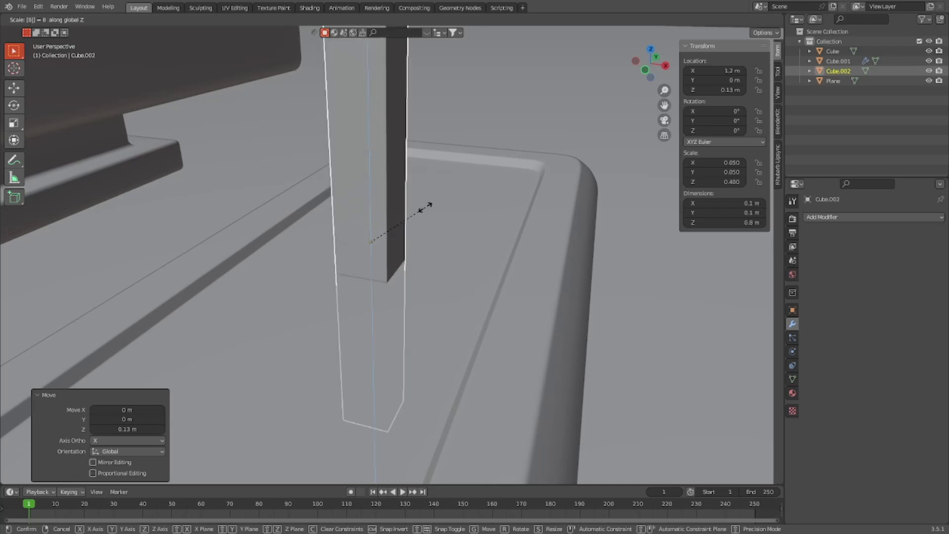
pyautogui.press('BackSpace')
pyautogui.write('.8')
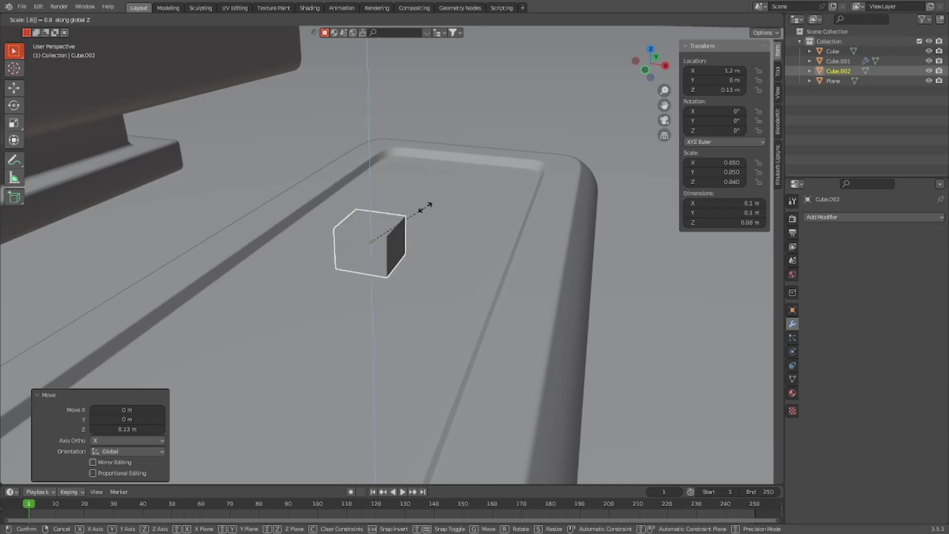
pyautogui.press('BackSpace')
pyautogui.write('6')
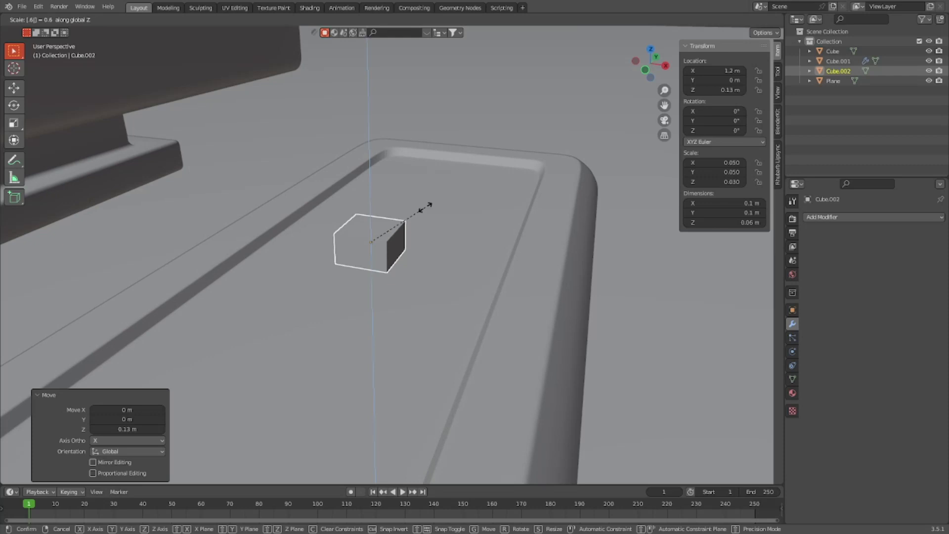
pyautogui.press('Return')
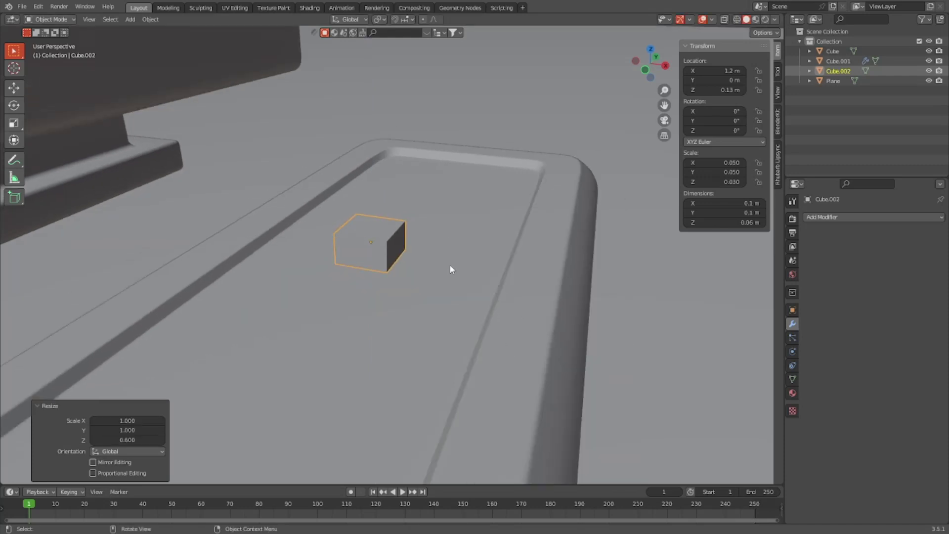
# Lower the key block toward the keyboard's recessed surface by setting its Z location to 0.11 m
pyautogui.moveTo(452, 267); pyautogui.dragTo(498, 251, button='middle')
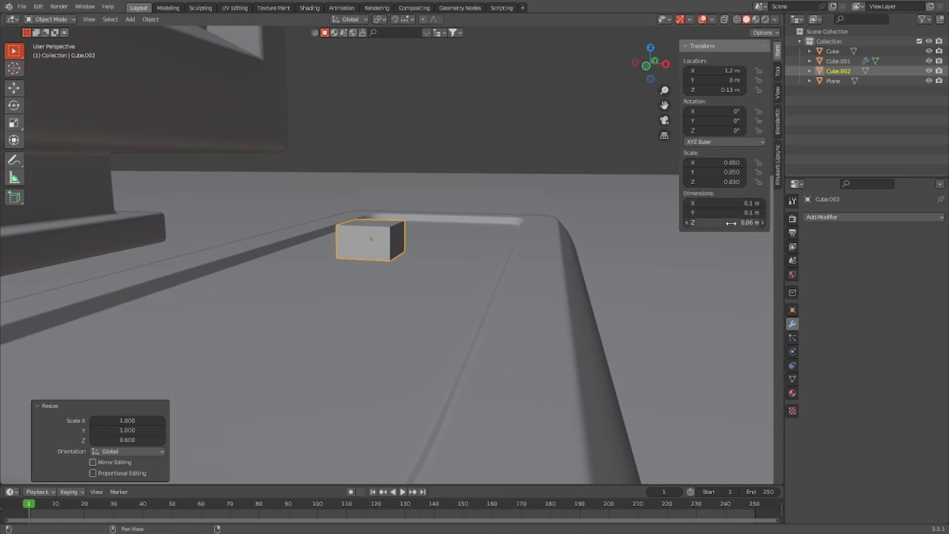
pyautogui.moveTo(567, 188); pyautogui.dragTo(595, 173, button='middle')
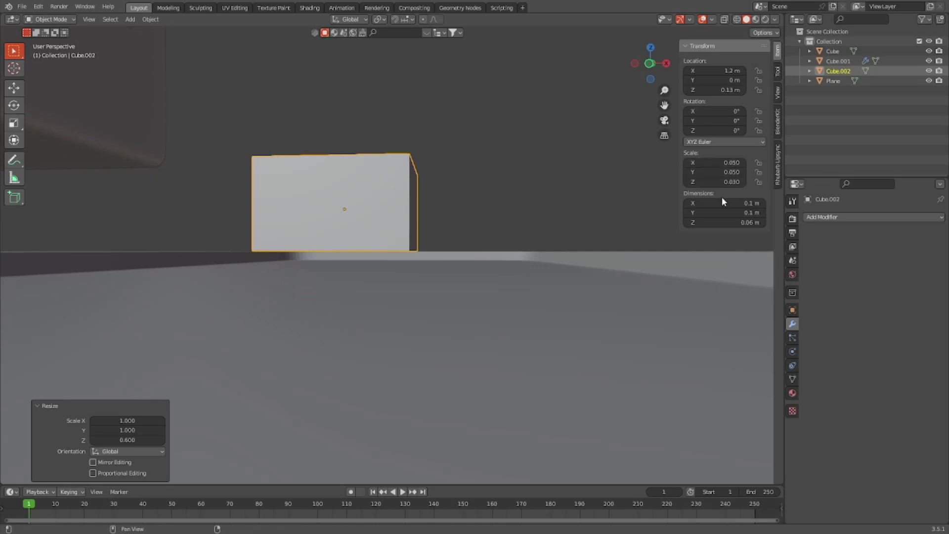
pyautogui.moveTo(732, 89)
pyautogui.mouseDown()
pyautogui.moveTo(707, 90)
pyautogui.moveTo(741, 90)
pyautogui.moveTo(725, 89)
pyautogui.mouseUp()
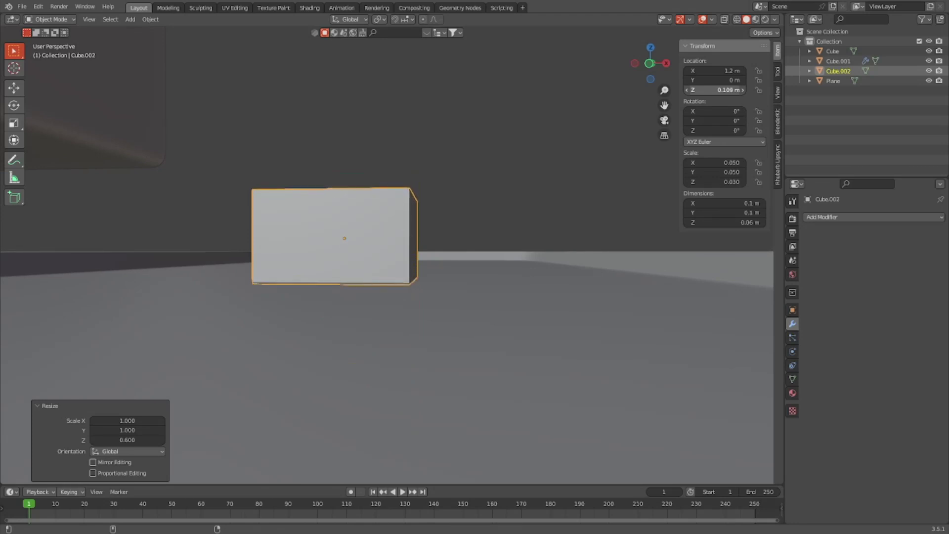
pyautogui.click(732, 91)
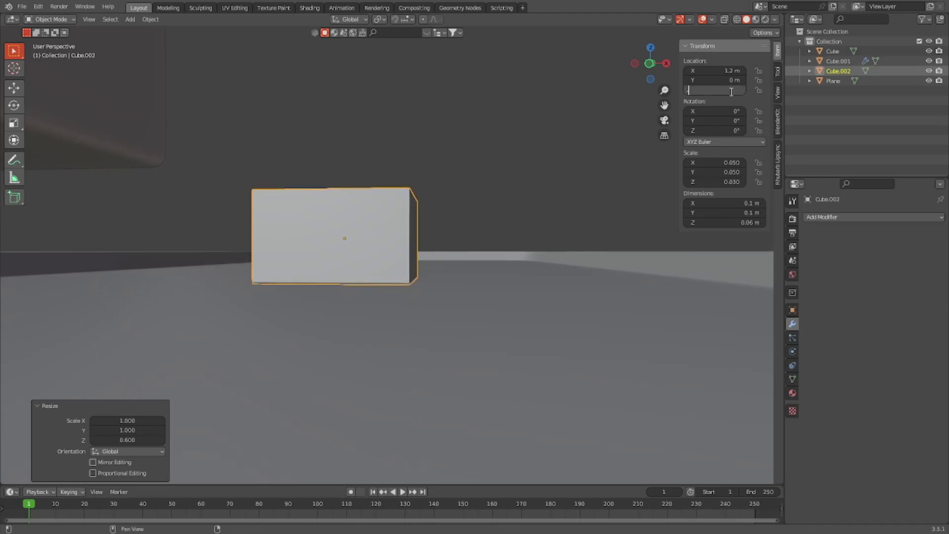
pyautogui.write('.11')
pyautogui.press('Return')
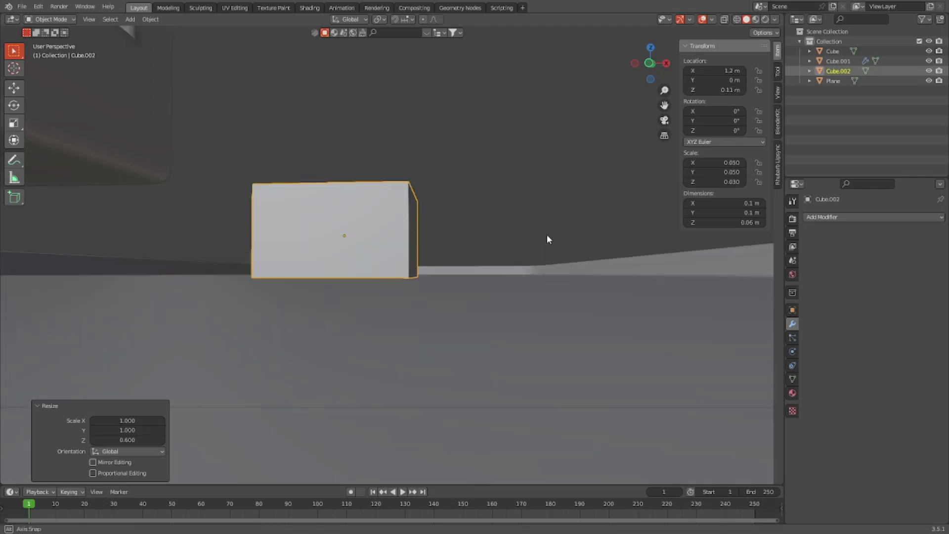
# Taper the key block by scaling its top face by 0.8 in Edit Mode
pyautogui.moveTo(548, 239); pyautogui.dragTo(446, 233, button='middle')
pyautogui.scroll(-2, 518, 211)
pyautogui.scroll(-7, 418, 233)
pyautogui.scroll(10, 446, 236)
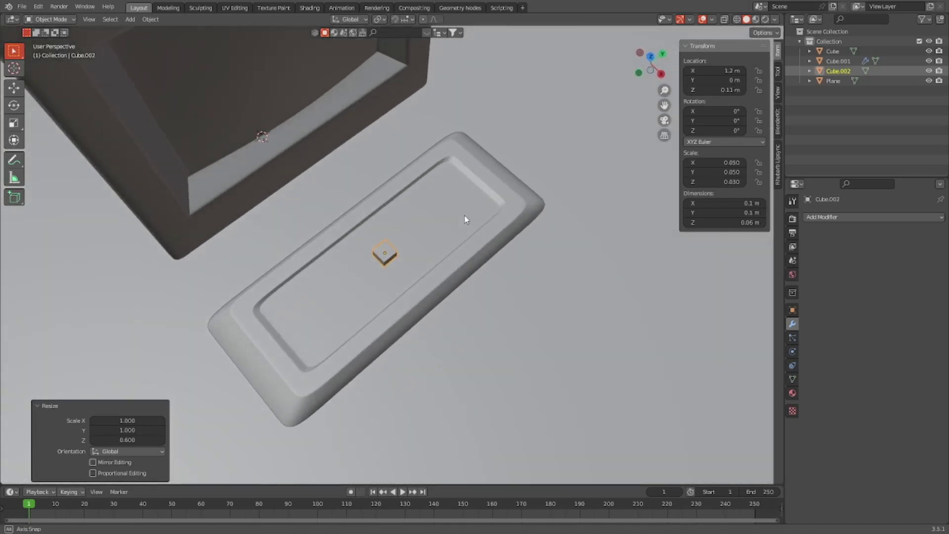
pyautogui.press('Tab')
pyautogui.click(337, 229)
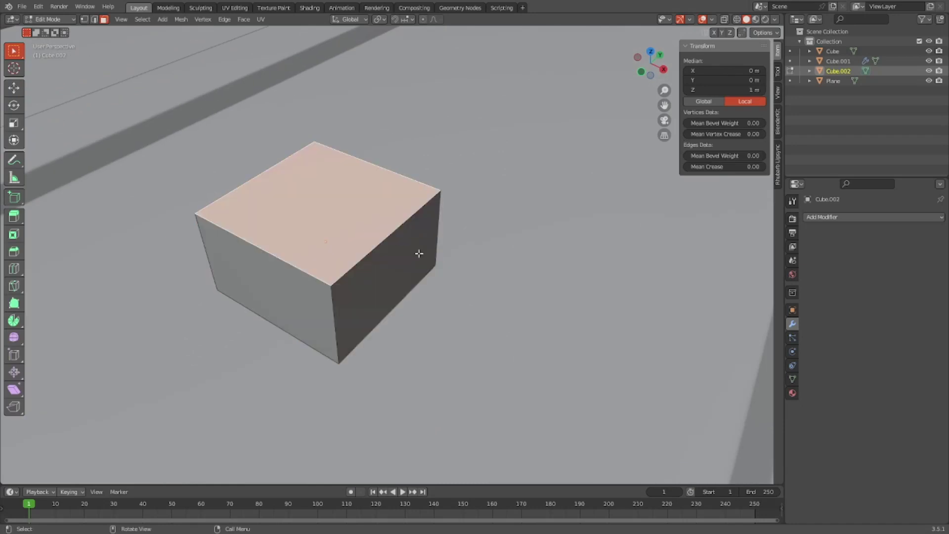
pyautogui.press('s')
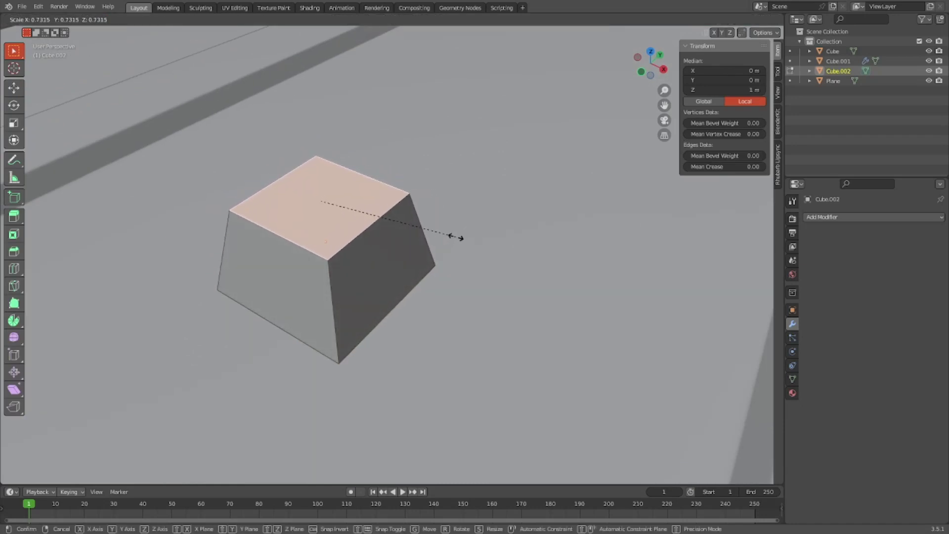
pyautogui.write('.8')
pyautogui.press('Return')
pyautogui.moveTo(455, 235); pyautogui.dragTo(482, 177, button='middle')
pyautogui.press('Tab')
pyautogui.scroll(-5, 375, 179)
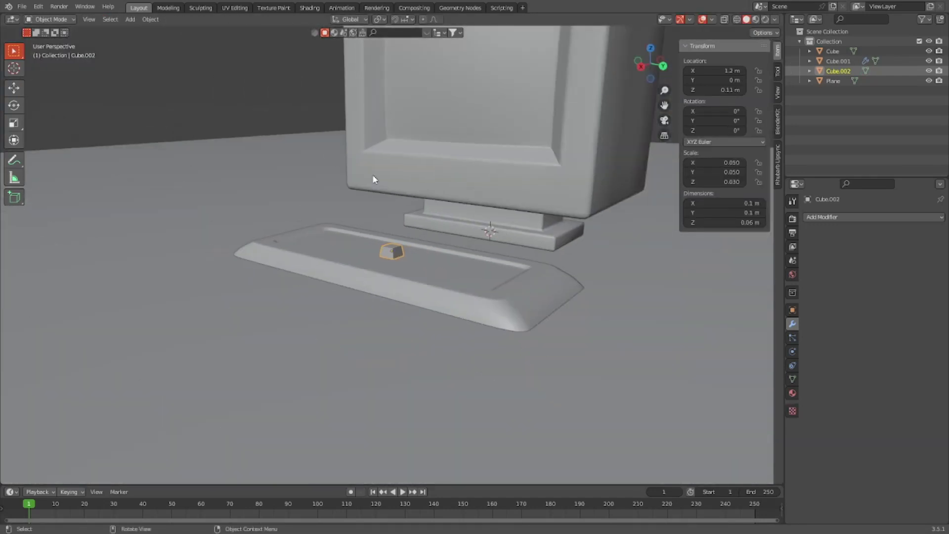
# Bevel all edges of the key with a width of 0.2 m and 4 segments
pyautogui.moveTo(377, 178); pyautogui.dragTo(468, 192, button='middle')
pyautogui.scroll(5, 420, 243)
pyautogui.scroll(5, 424, 240)
pyautogui.press('Tab')
pyautogui.press('a')
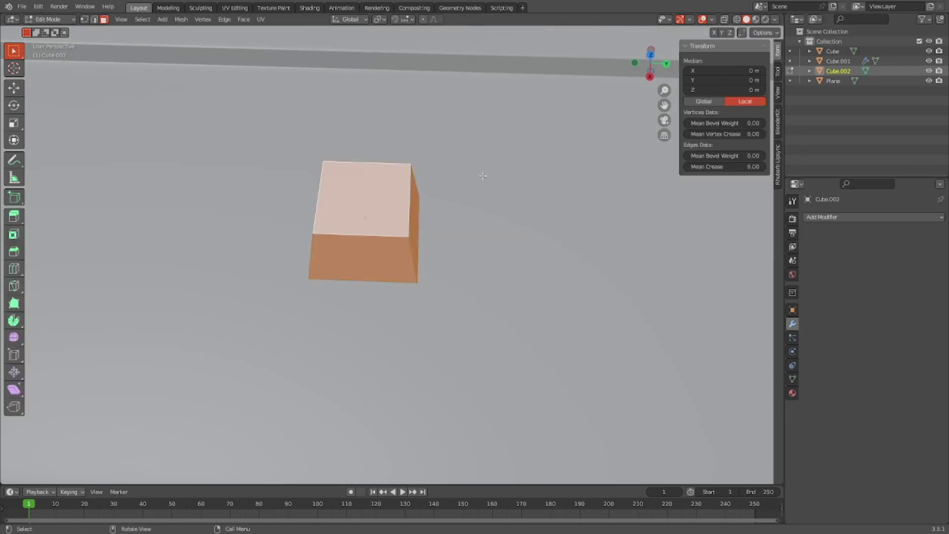
pyautogui.hotkey('ctrl', 'b')
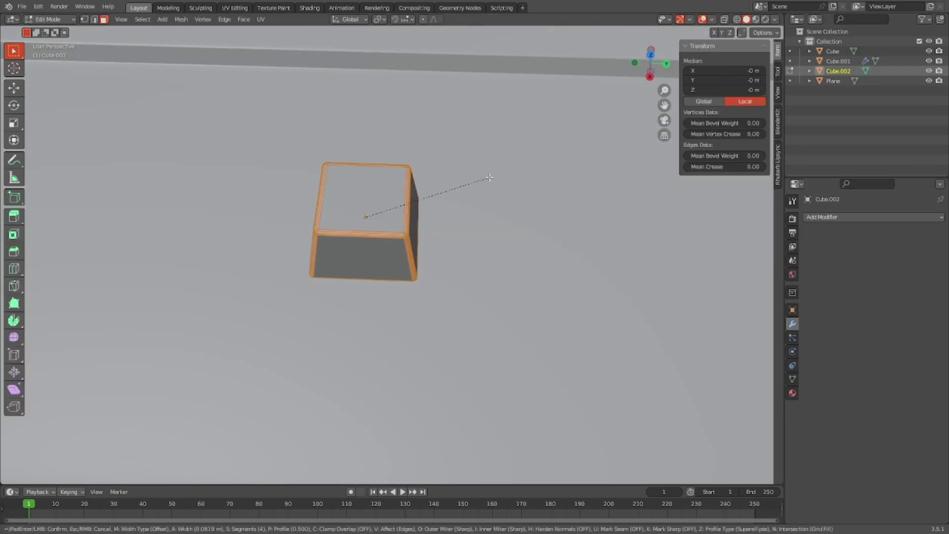
pyautogui.click(492, 176)
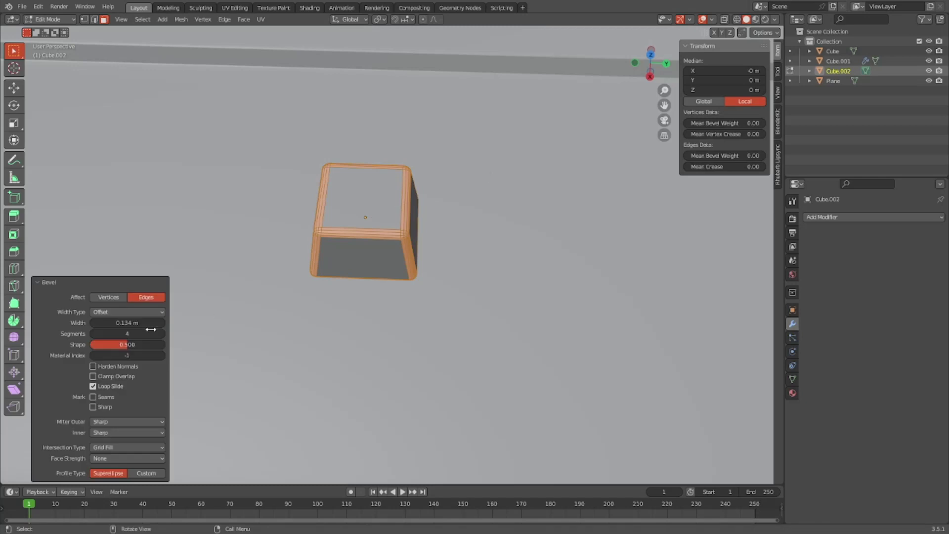
pyautogui.click(121, 321)
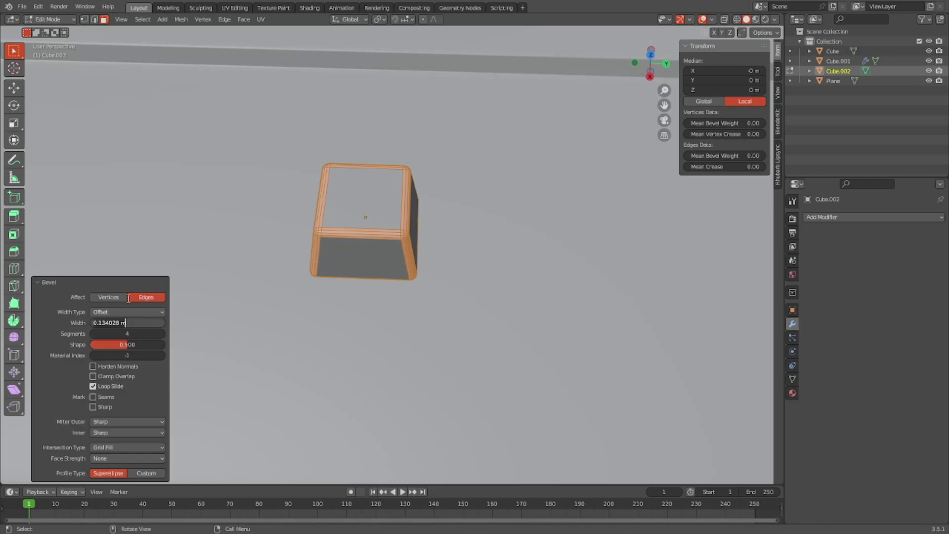
pyautogui.hotkey('ctrl', 'a')
pyautogui.write('2')
pyautogui.press('Return')
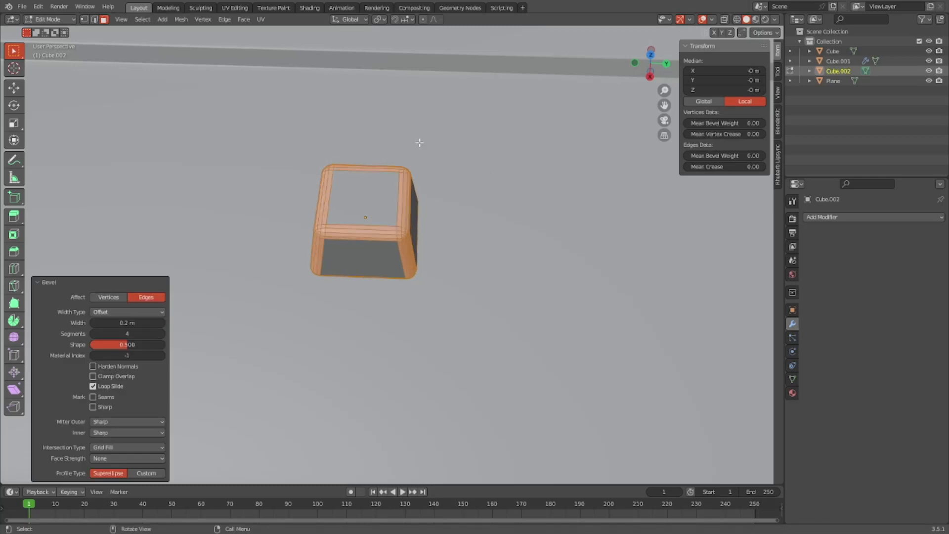
pyautogui.press('Tab')
# Apply Shade Smooth to the beveled key
pyautogui.scroll(-3, 471, 178)
pyautogui.scroll(-4, 473, 168)
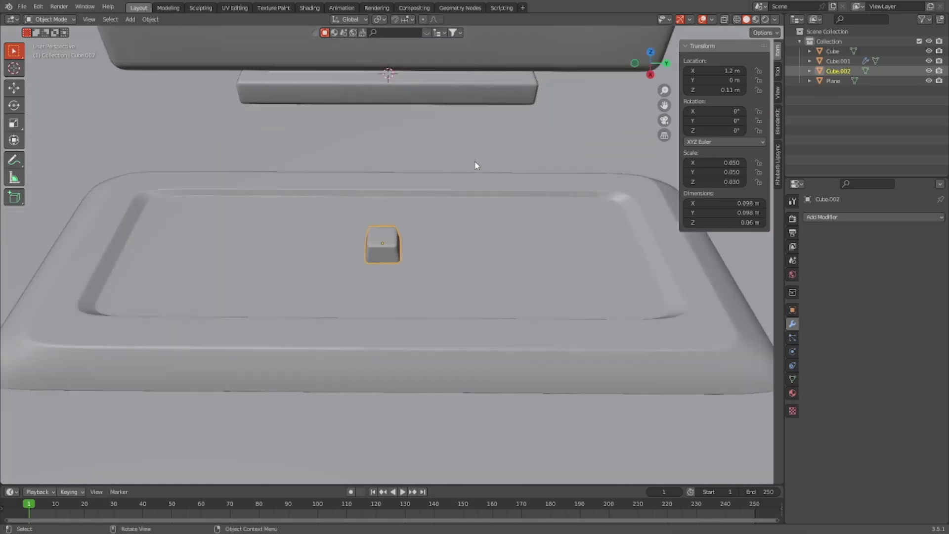
pyautogui.rightClick(487, 257)
pyautogui.moveTo(487, 257)
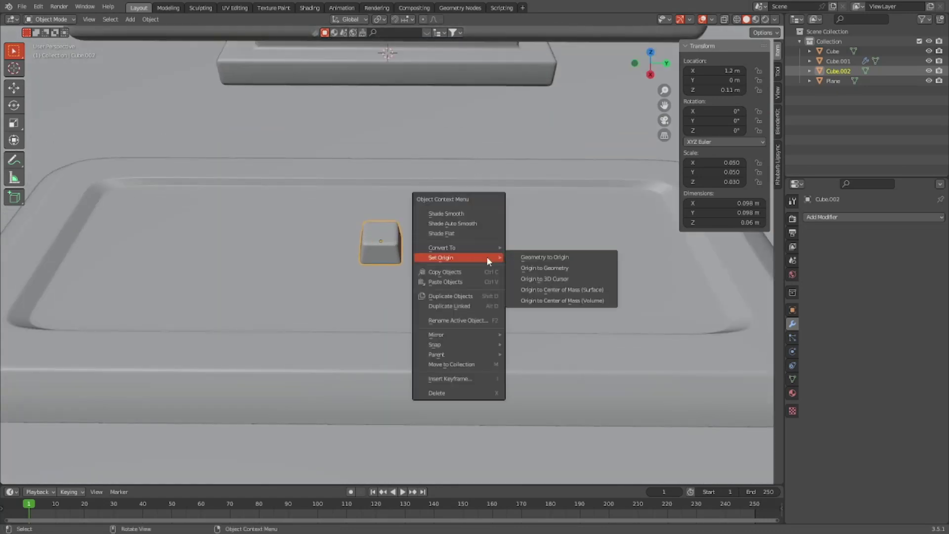
pyautogui.click(574, 367)
pyautogui.rightClick(573, 367)
pyautogui.click(381, 237)
pyautogui.rightClick(381, 238)
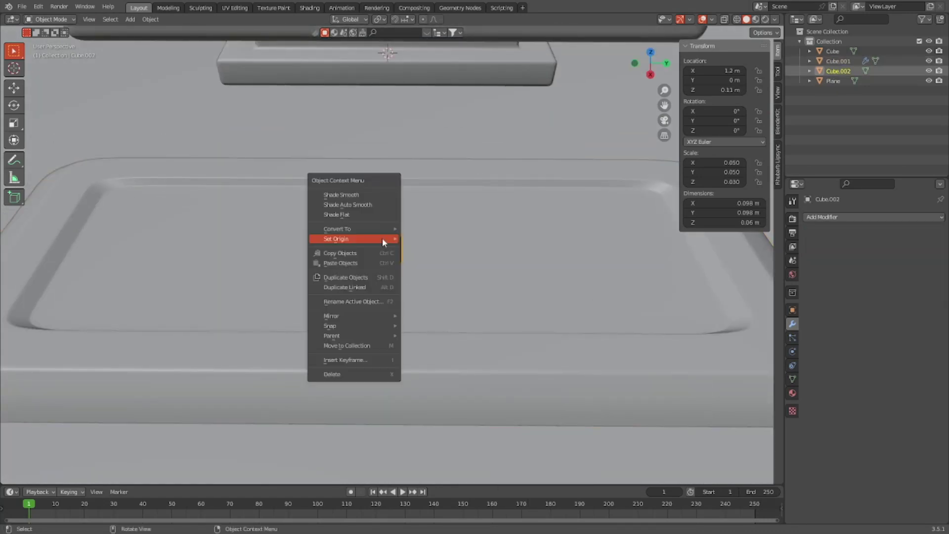
pyautogui.click(384, 195)
pyautogui.scroll(10, 384, 193)
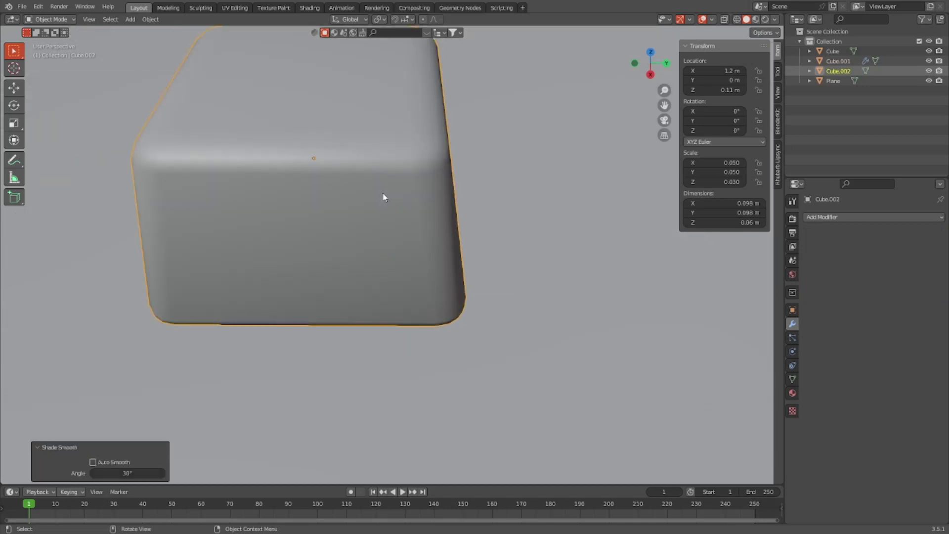
# Apply Shade Smooth to the keyboard base
pyautogui.scroll(-10, 384, 194)
pyautogui.scroll(-8, 462, 317)
pyautogui.click(463, 317)
pyautogui.rightClick(463, 318)
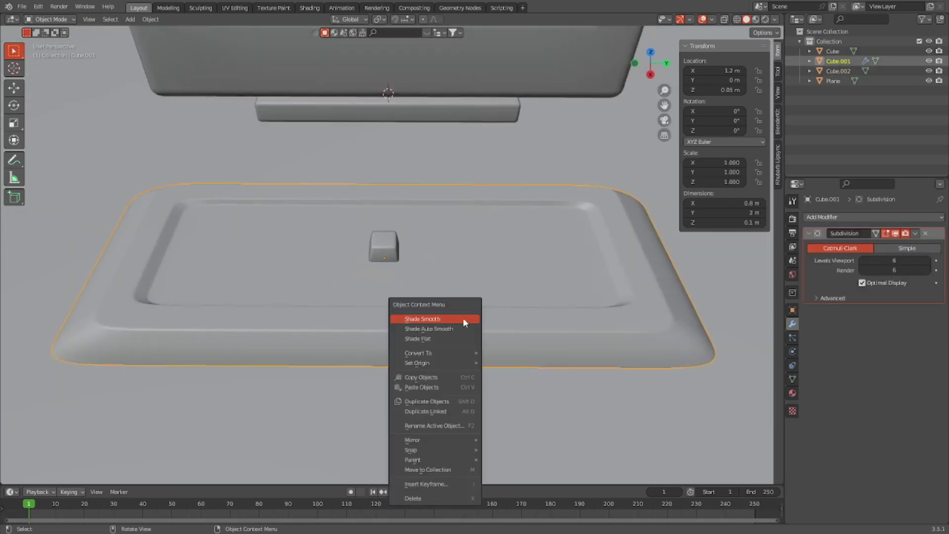
pyautogui.click(463, 317)
pyautogui.scroll(3, 473, 252)
pyautogui.scroll(10, 474, 252)
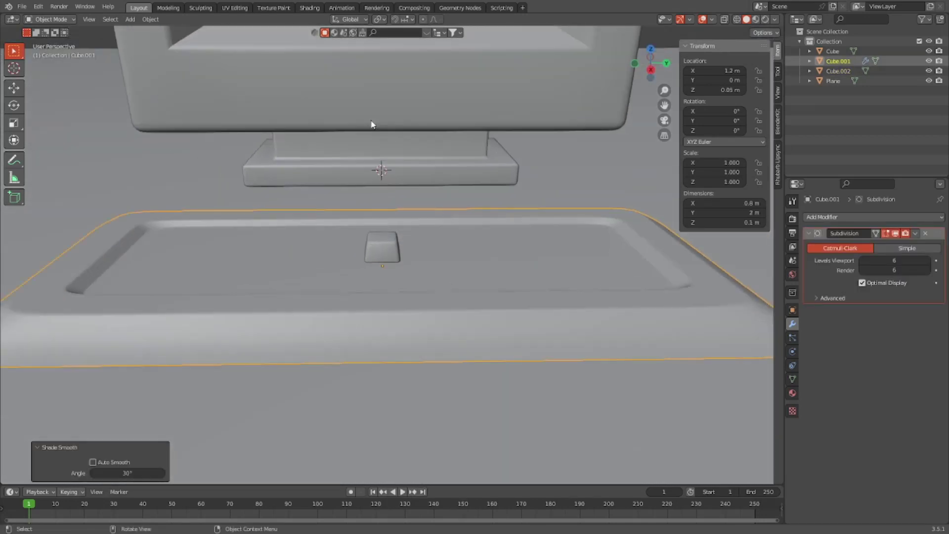
# In top view, move the key into the recess's upper corner nearest the monitor, at about X 1.045 m and Y 0.635 m
pyautogui.moveTo(390, 140); pyautogui.dragTo(371, 262, button='middle')
pyautogui.click(382, 257)
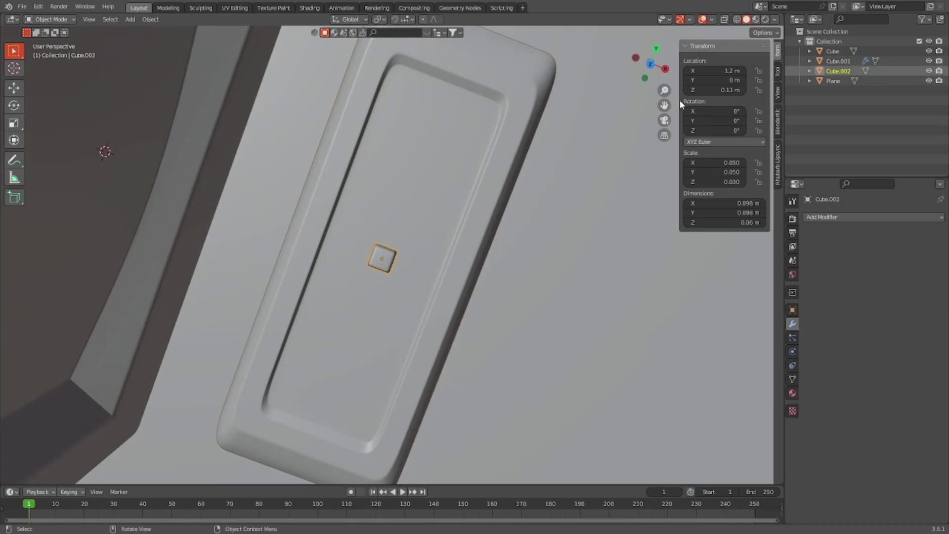
pyautogui.click(652, 65)
pyautogui.scroll(-2, 437, 190)
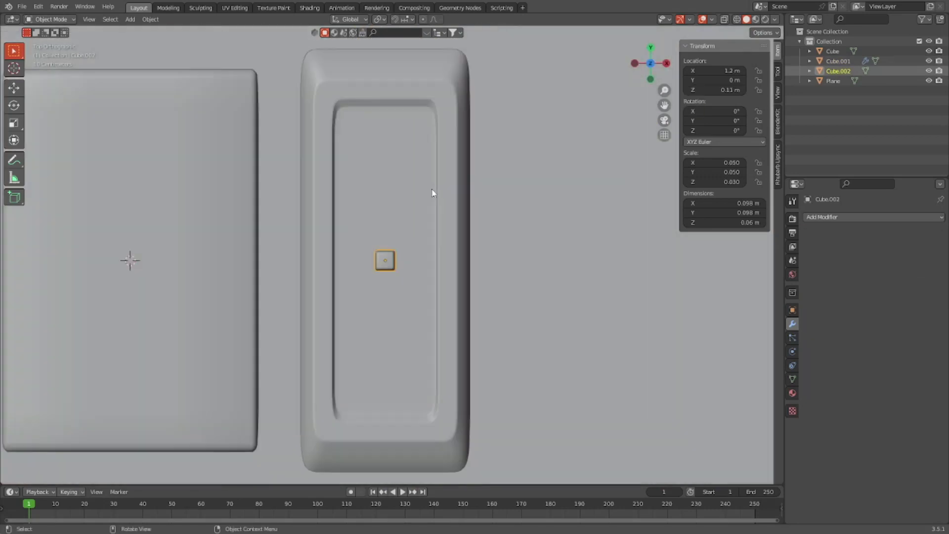
pyautogui.scroll(2, 457, 194)
pyautogui.press('g')
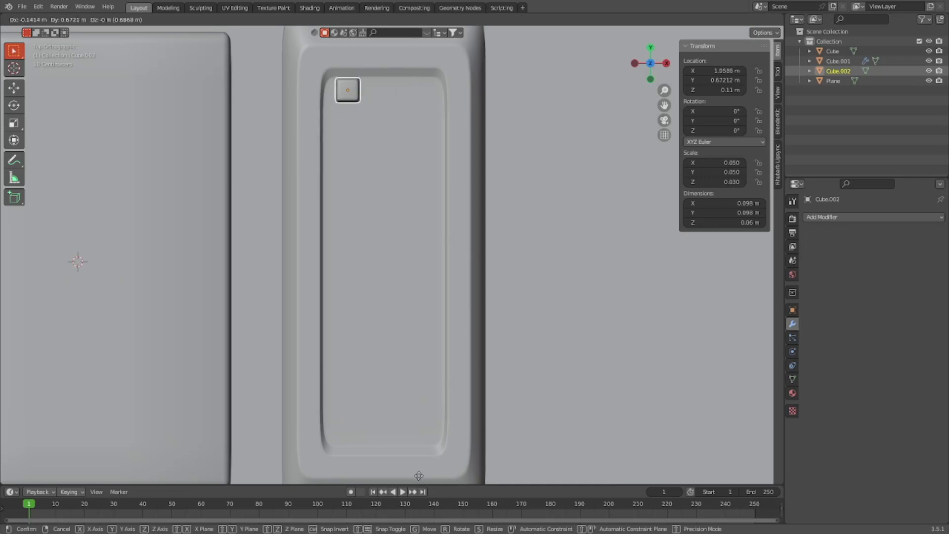
pyautogui.click(418, 29)
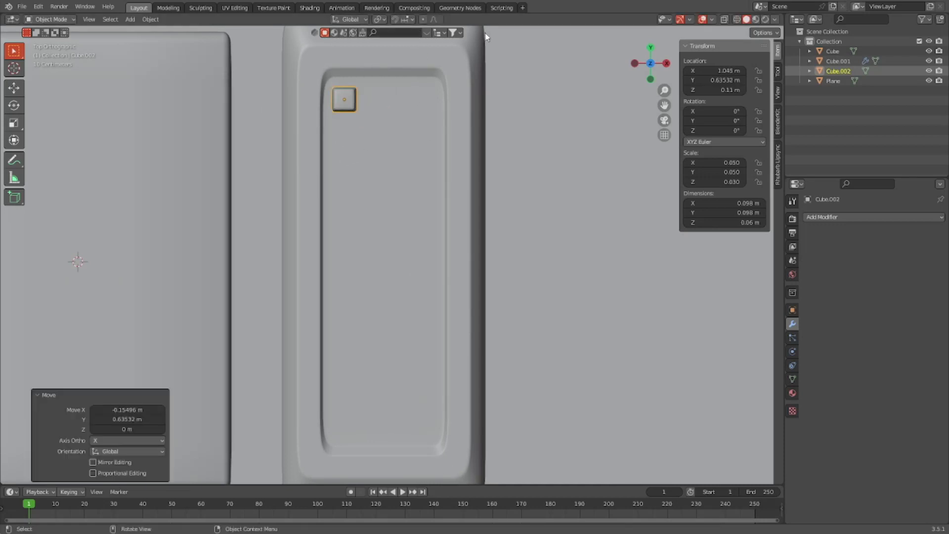
# Set the key's Y location to 0.6 m
pyautogui.click(734, 81)
pyautogui.hotkey('ctrl', 'a')
pyautogui.press('BackSpace')
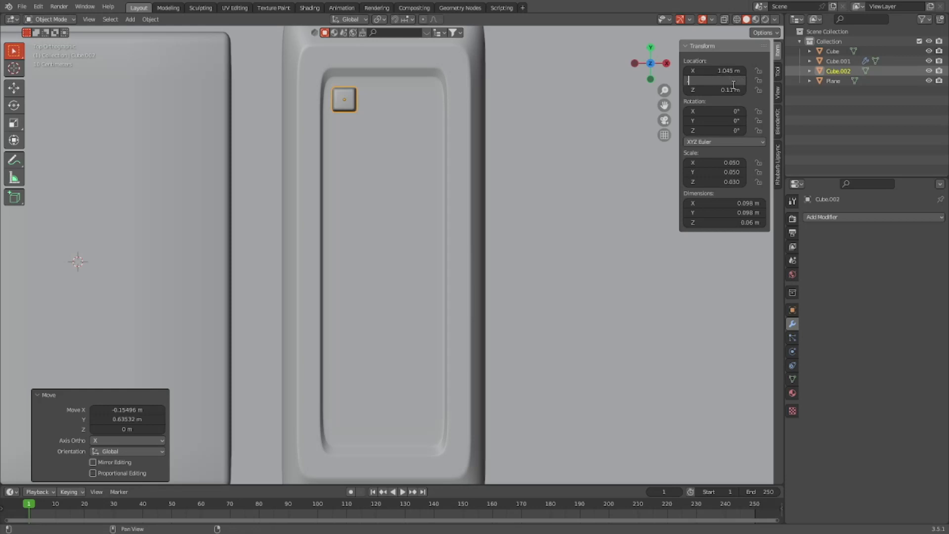
pyautogui.write('0.6')
pyautogui.press('Return')
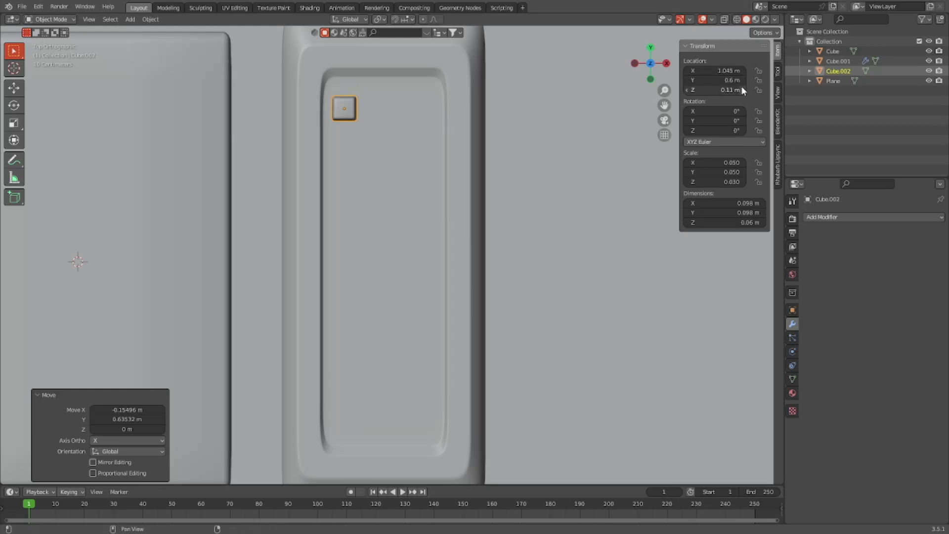
# Try X locations of 1 m and 1.2 m for the key
pyautogui.click(733, 70)
pyautogui.hotkey('ctrl', 'a')
pyautogui.press('BackSpace')
pyautogui.write('1')
pyautogui.press('Return')
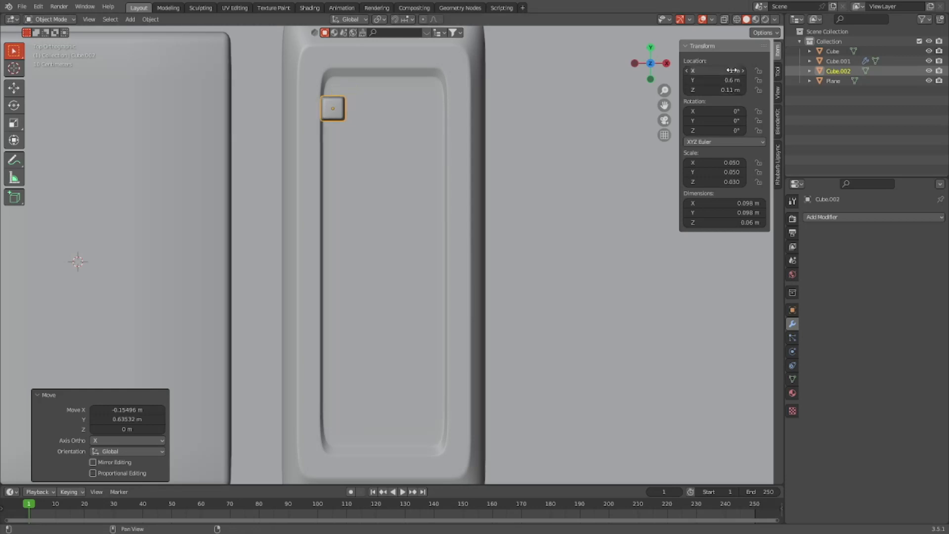
pyautogui.click(732, 71)
pyautogui.write('1.2')
pyautogui.press('Return')
# Set the key's location to X 1.05 m and Y 0.65 m
pyautogui.click(732, 70)
pyautogui.press('BackSpace')
pyautogui.write('1')
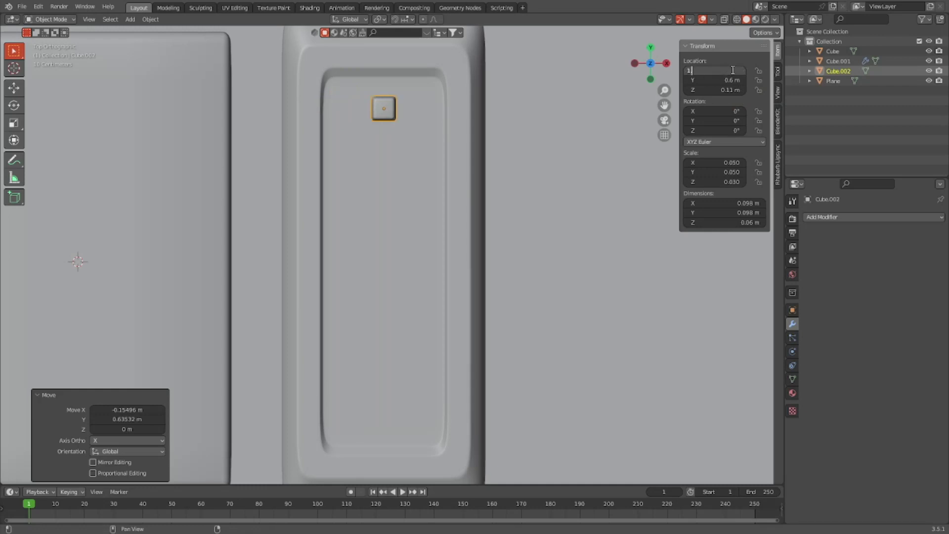
pyautogui.write('.05')
pyautogui.press('Return')
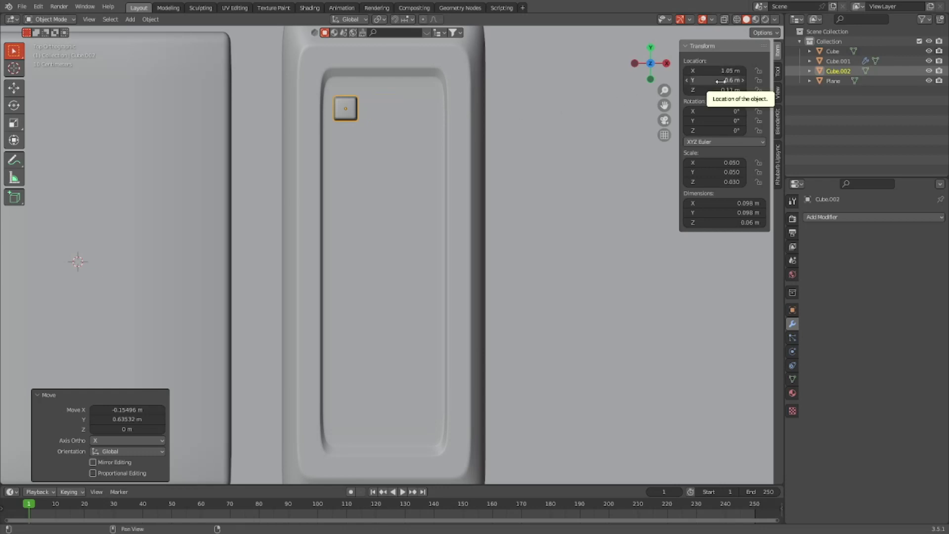
pyautogui.moveTo(720, 80)
pyautogui.mouseDown()
pyautogui.moveTo(737, 80)
pyautogui.moveTo(705, 79)
pyautogui.mouseUp()
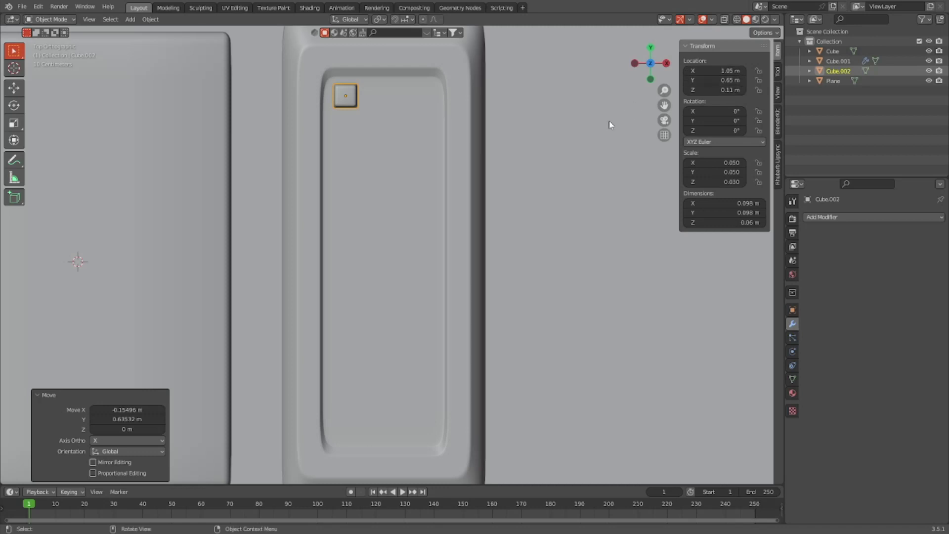
# Add an Array modifier to the key with a relative offset X factor of 1.1
pyautogui.scroll(-1, 470, 166)
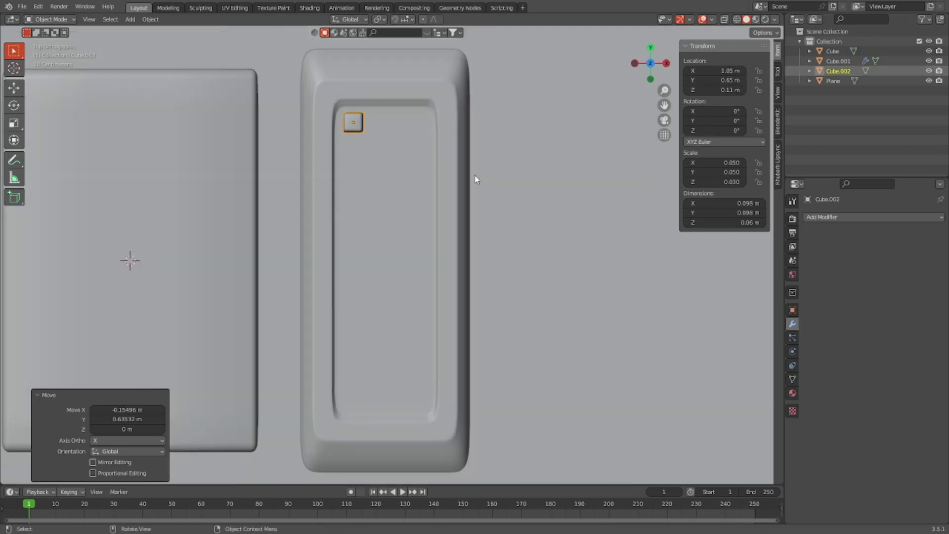
pyautogui.click(831, 218)
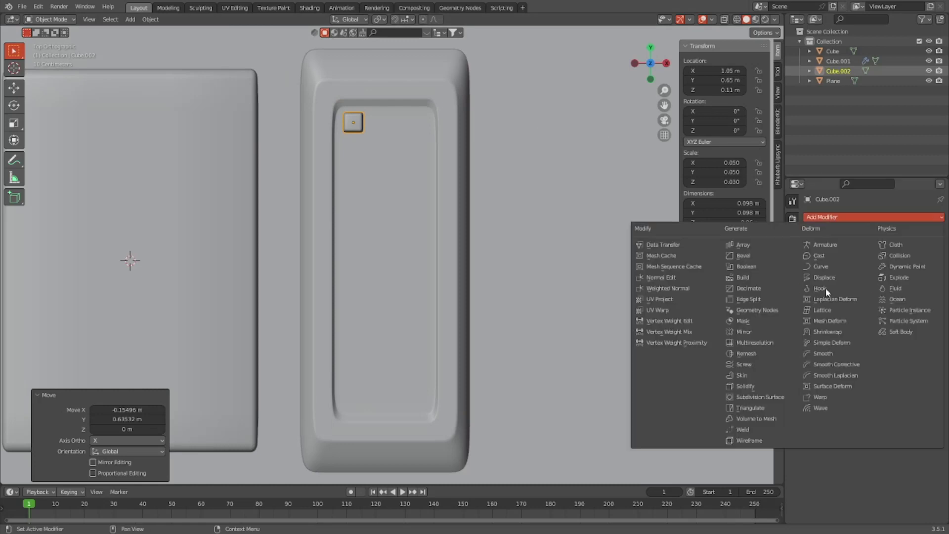
pyautogui.click(780, 243)
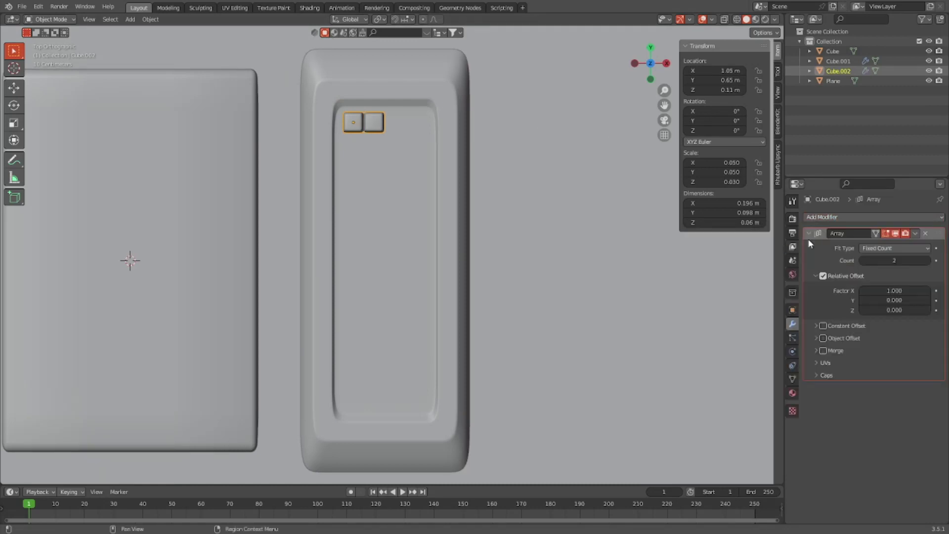
pyautogui.click(897, 290)
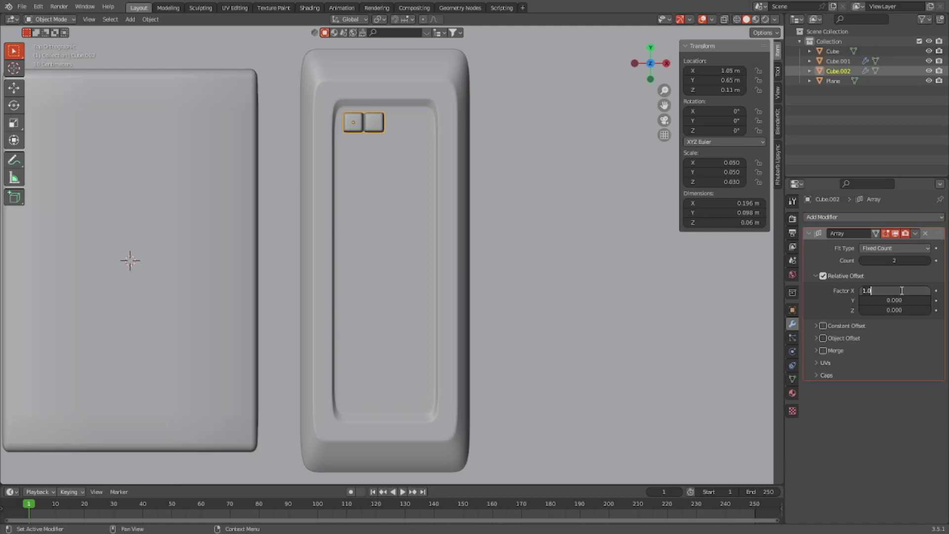
pyautogui.write('1.1')
pyautogui.press('Return')
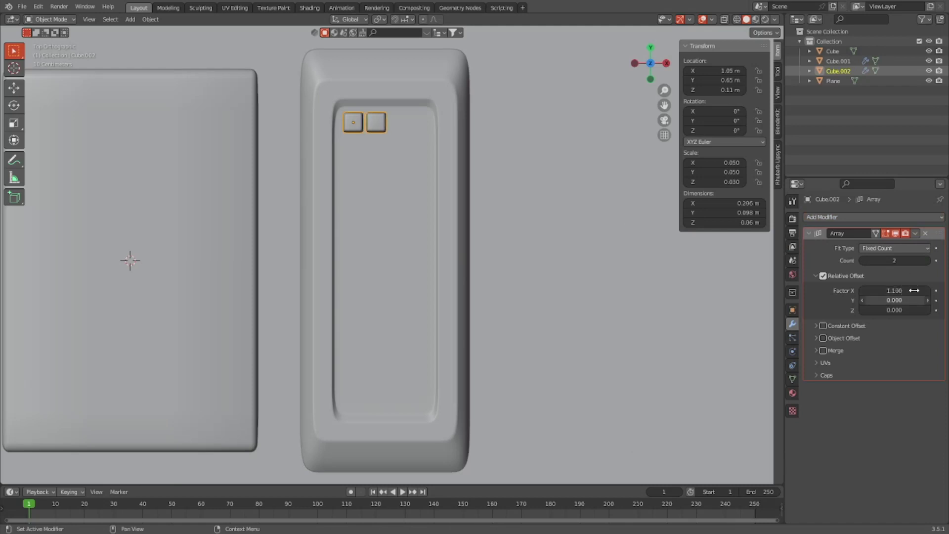
# Raise the key array's count to 4 to form a line of keys across the recess
pyautogui.scroll(3, 461, 138)
pyautogui.scroll(-3, 482, 106)
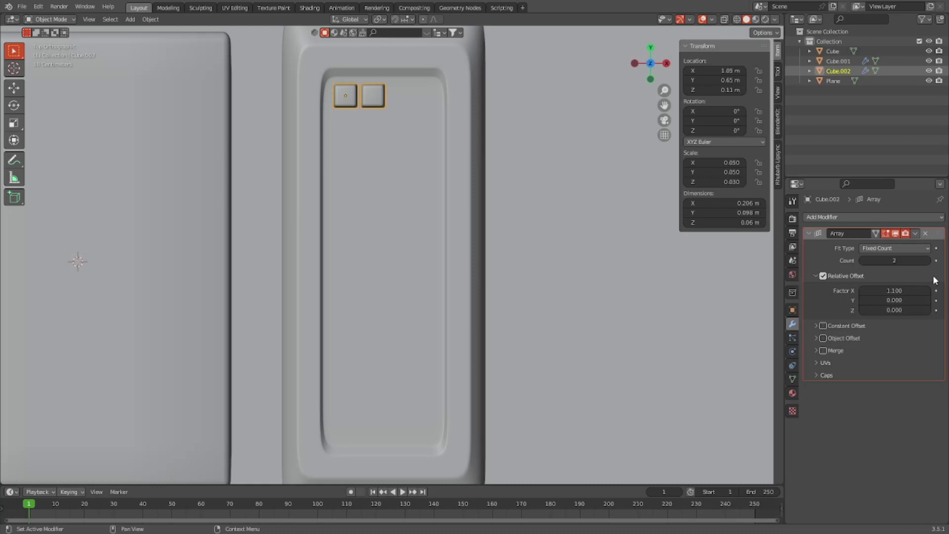
pyautogui.click(928, 260)
pyautogui.click(929, 260)
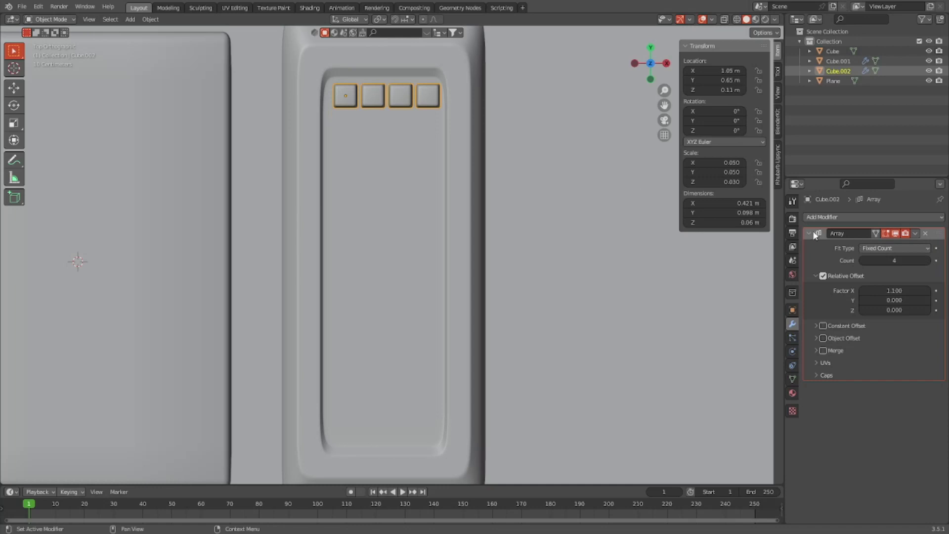
# Duplicate the Array modifier and set the copy's relative offset X factor to 0
pyautogui.hotkey('shift', 'd')
pyautogui.scroll(-1, 878, 296)
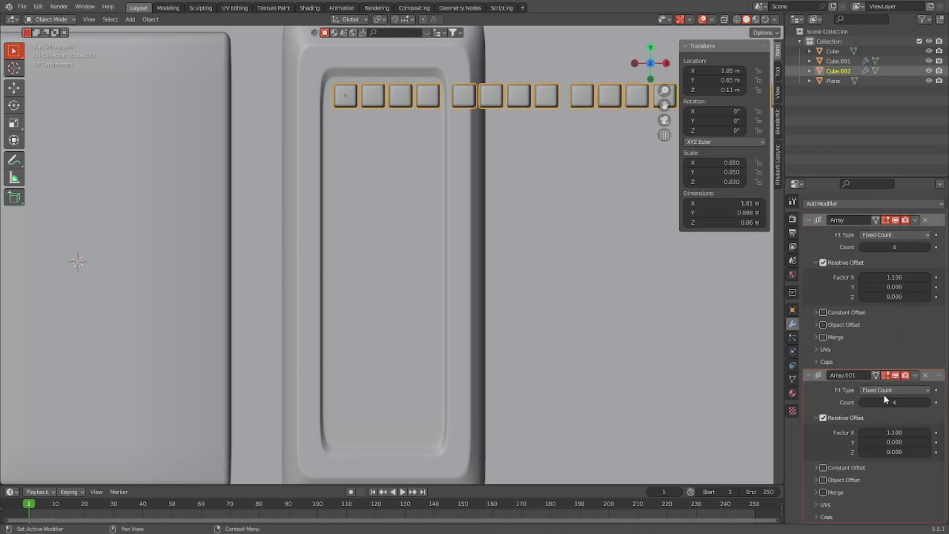
pyautogui.click(897, 433)
pyautogui.write('1.1')
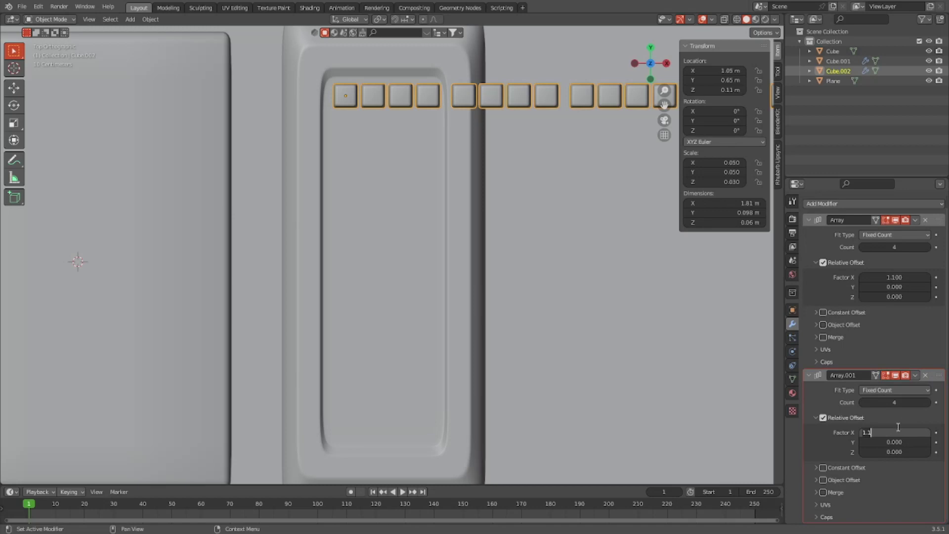
pyautogui.press('BackSpace')
pyautogui.press('BackSpace')
pyautogui.press('BackSpace')
pyautogui.write('0')
pyautogui.press('Return')
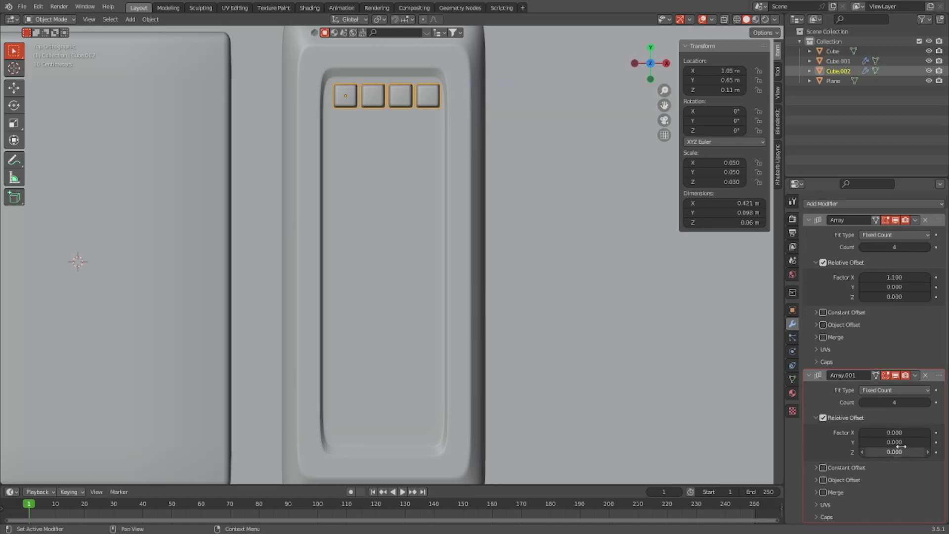
# Set the second Array modifier's relative offset Y factor to 1.1
pyautogui.click(895, 441)
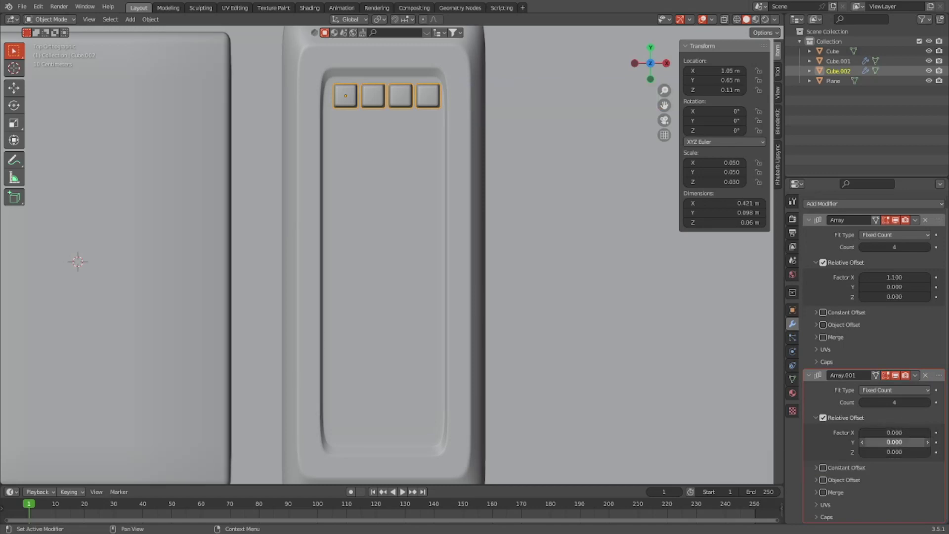
pyautogui.write('0.0')
pyautogui.press('BackSpace')
pyautogui.press('BackSpace')
pyautogui.press('BackSpace')
pyautogui.write('1.1')
pyautogui.press('Return')
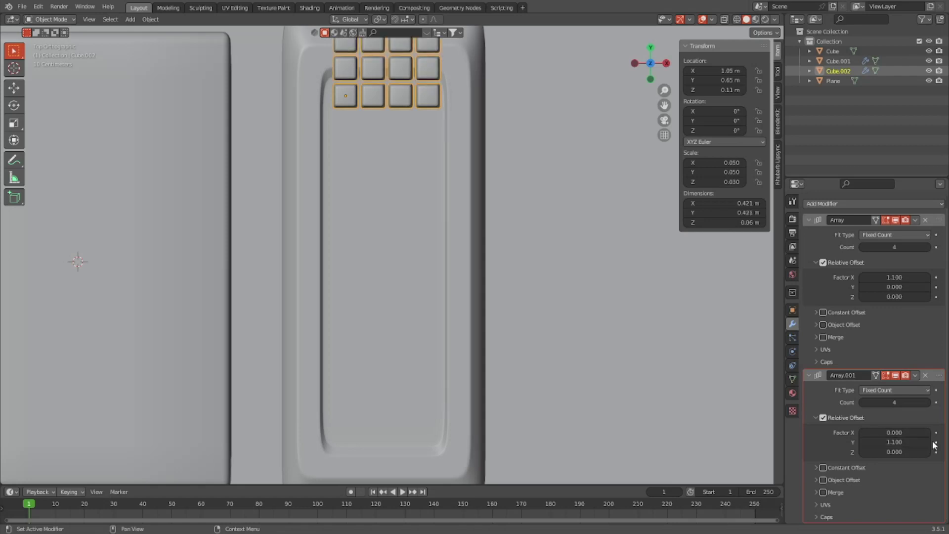
# Set the second Array modifier's relative offset Y factor to -1.1 so the keys repeat along the recess
pyautogui.click(893, 442)
pyautogui.write('-1')
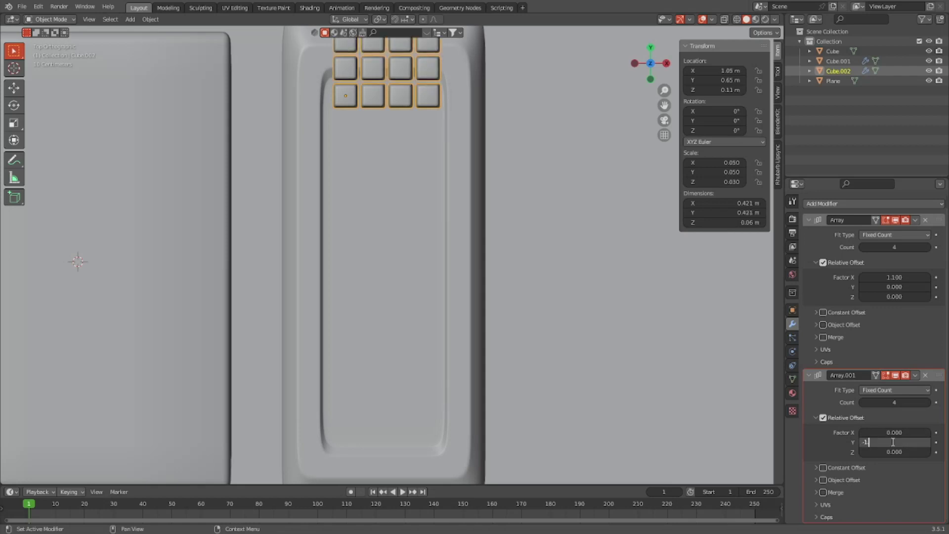
pyautogui.write('.1')
pyautogui.press('Return')
# Increase the second Array modifier's count to 13 to fill the keyboard recess with keys
pyautogui.scroll(-3, 428, 143)
pyautogui.scroll(2, 428, 143)
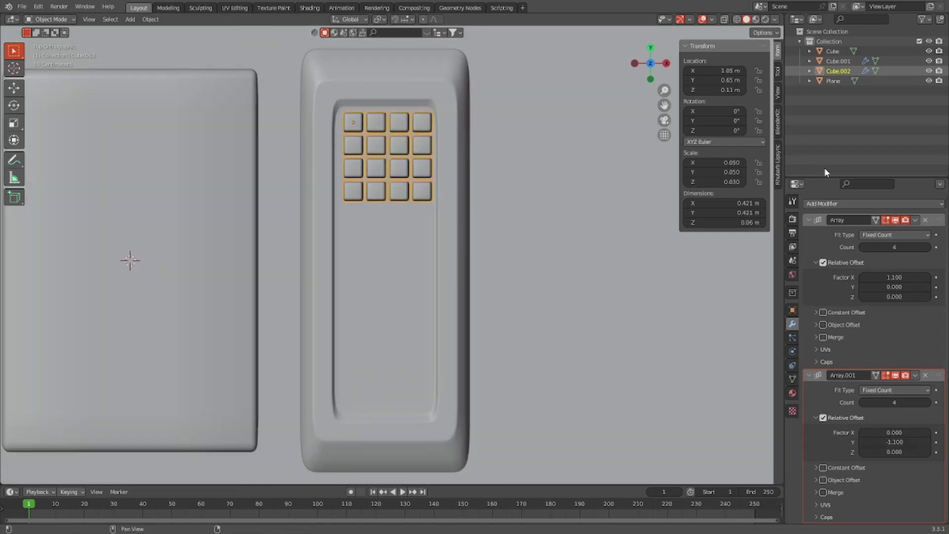
pyautogui.moveTo(885, 402); pyautogui.dragTo(906, 386)
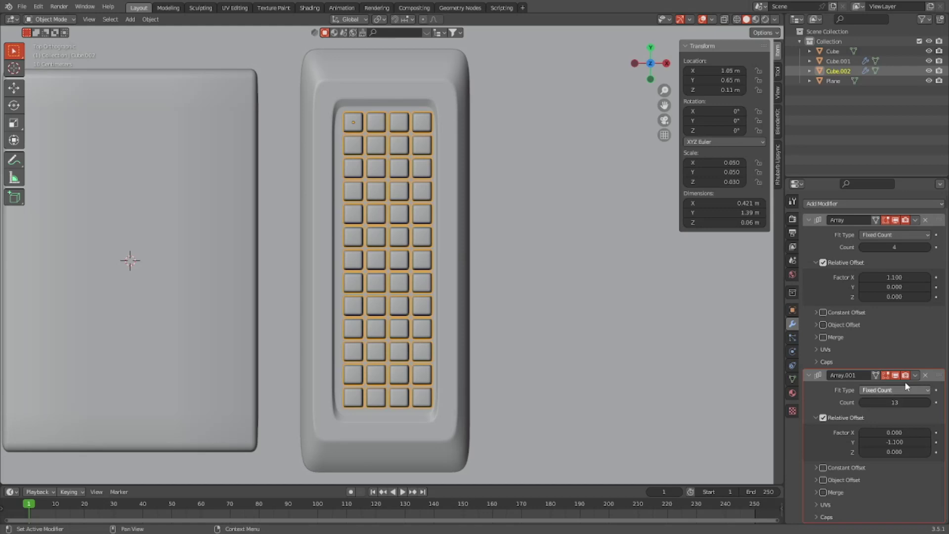
pyautogui.moveTo(592, 244); pyautogui.dragTo(422, 239, button='middle')
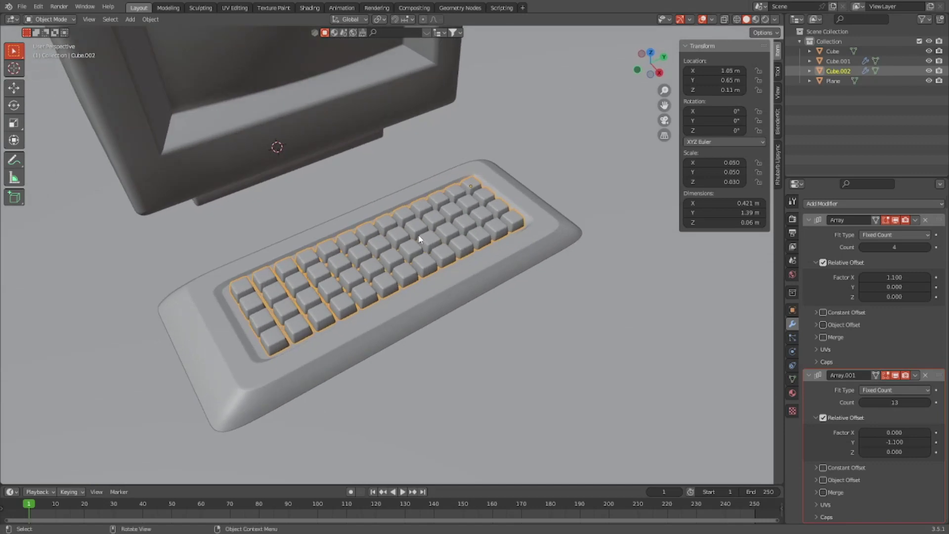
pyautogui.moveTo(420, 239); pyautogui.dragTo(384, 292, button='middle')
pyautogui.scroll(4, 343, 263)
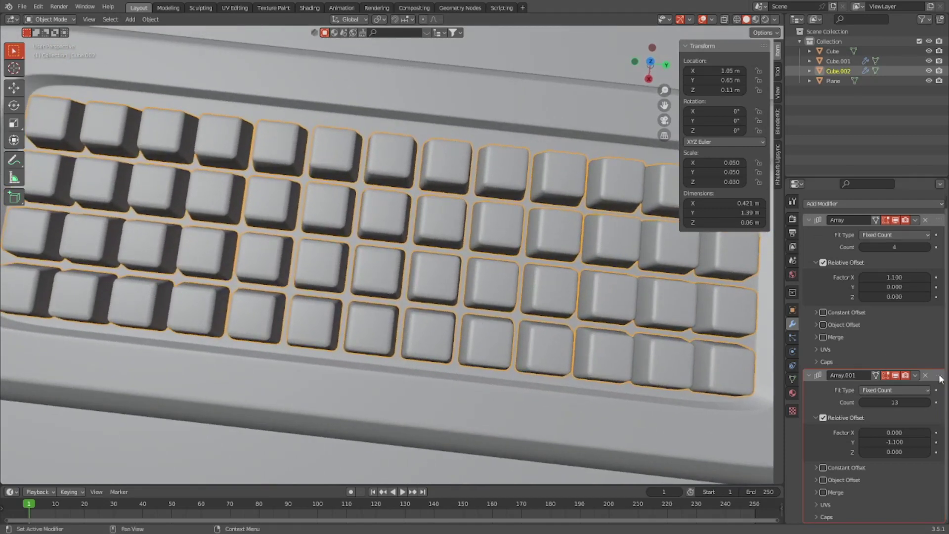
# Apply both Array modifiers on the keys
pyautogui.hotkey('ctrl', 'a')
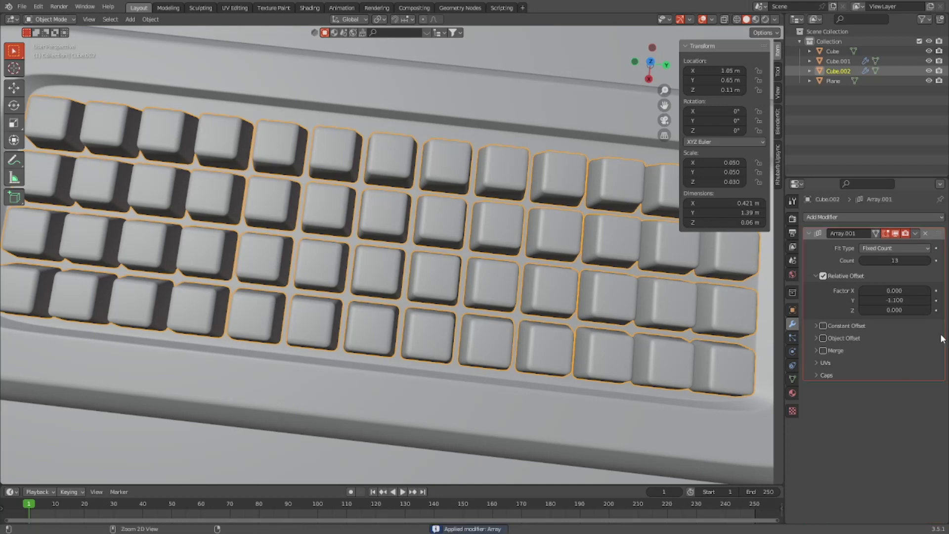
pyautogui.click(916, 233)
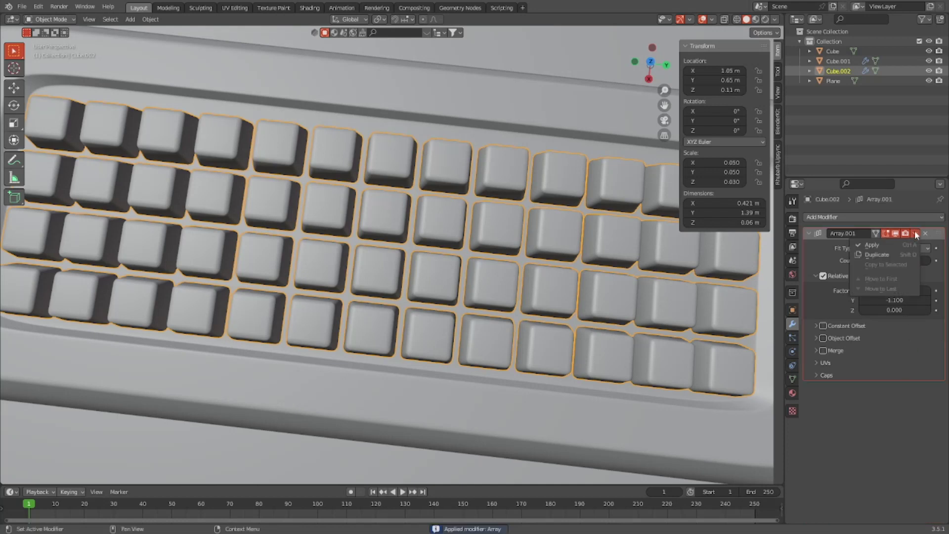
pyautogui.click(908, 247)
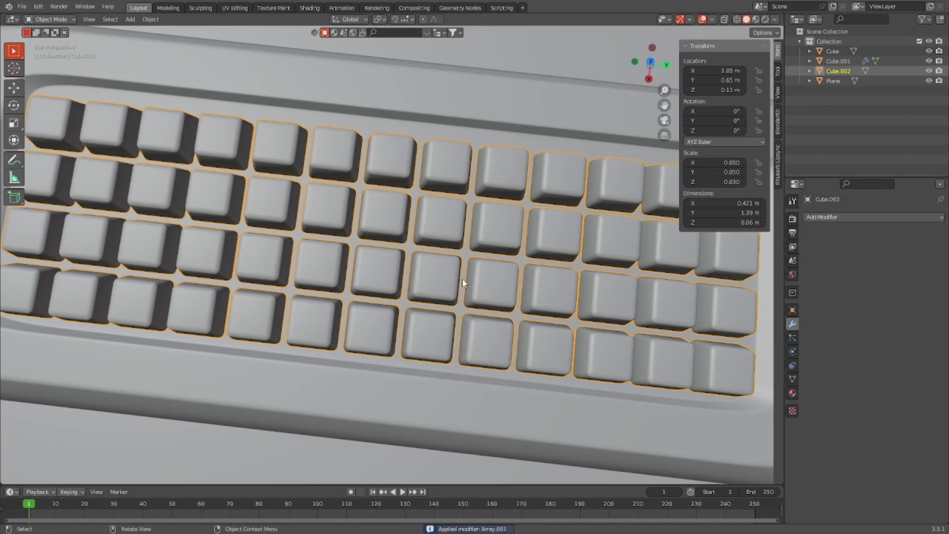
# In Edit Mode on the keys object, select only the fifth through ninth keys of the front row as linked geometry
pyautogui.scroll(-4, 463, 283)
pyautogui.moveTo(463, 282); pyautogui.dragTo(497, 219, button='middle')
pyautogui.scroll(4, 497, 218)
pyautogui.moveTo(388, 300); pyautogui.dragTo(377, 252, button='middle')
pyautogui.press('Tab')
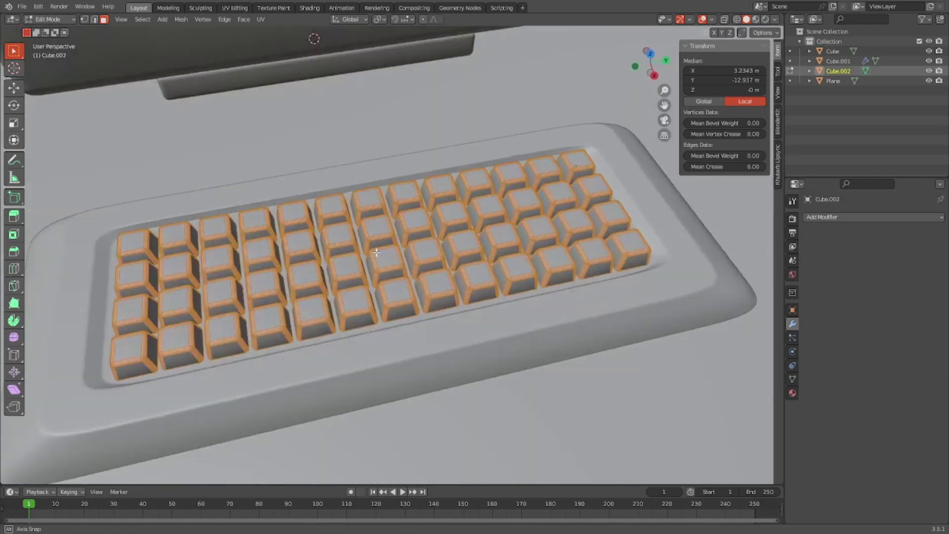
pyautogui.click(425, 414)
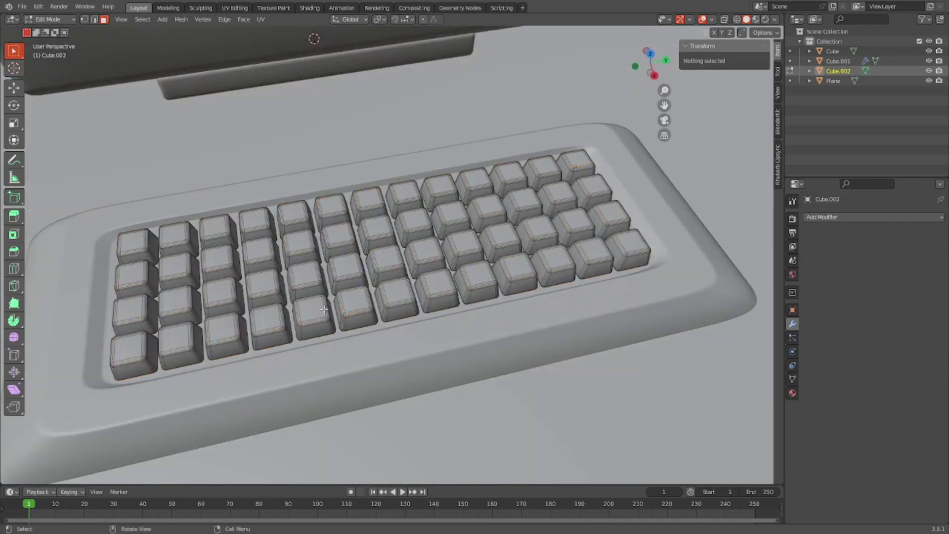
pyautogui.moveTo(325, 309); pyautogui.dragTo(317, 328, button='middle')
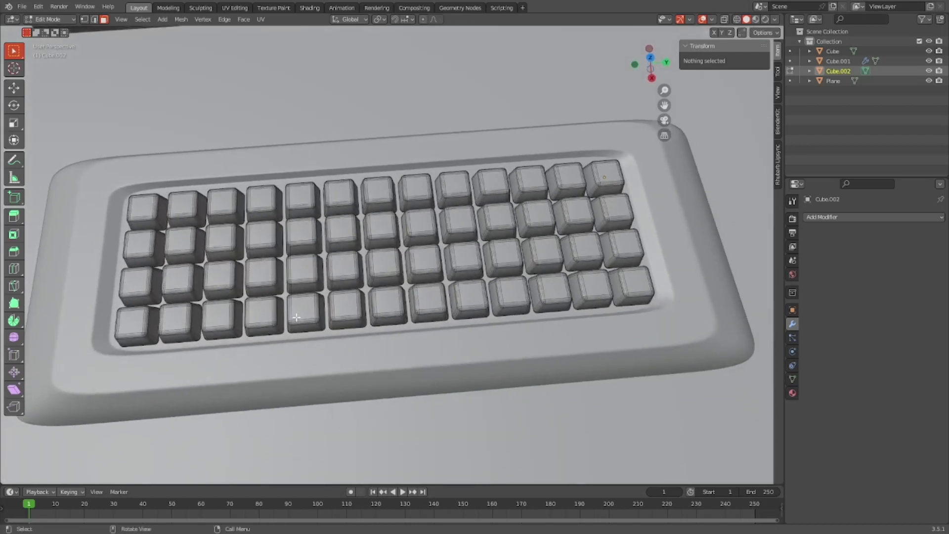
pyautogui.press('l')
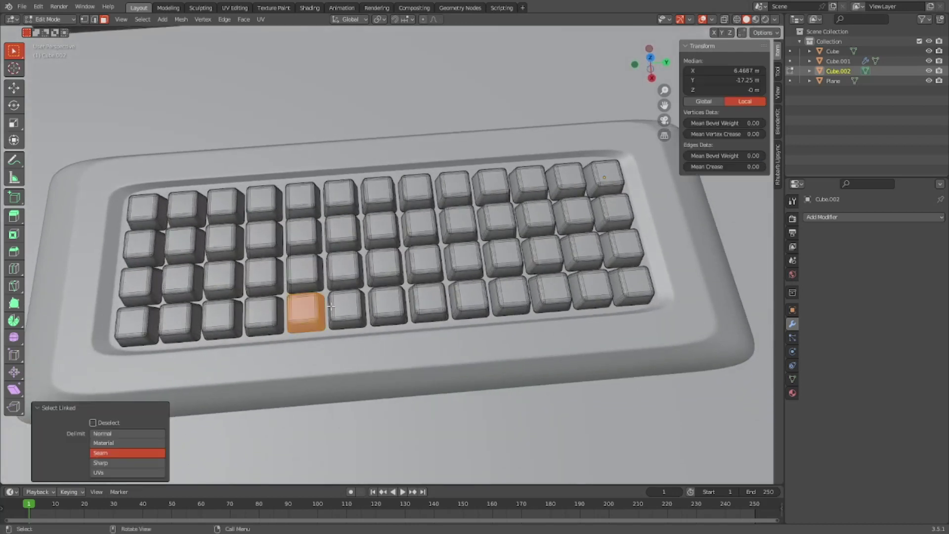
pyautogui.press('l')
pyautogui.press('l')
pyautogui.press('l')
pyautogui.press('l')
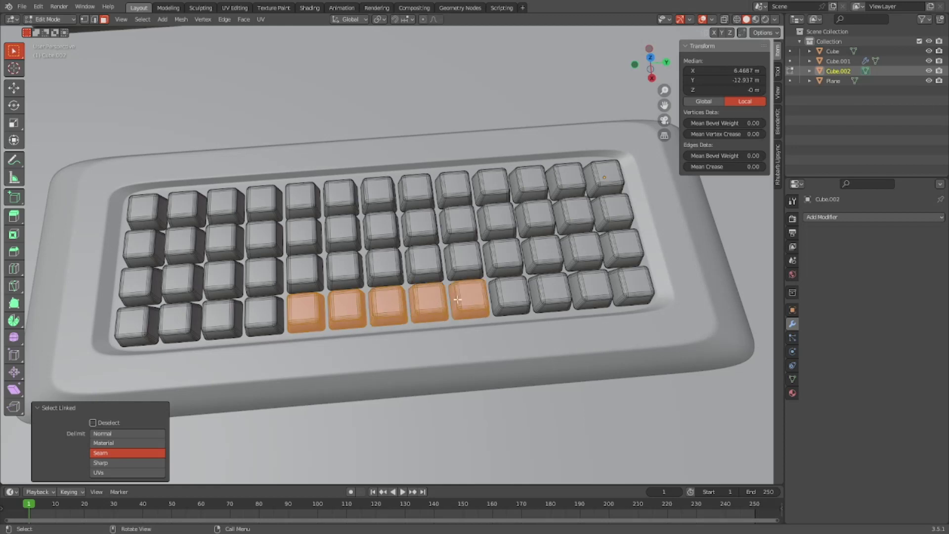
# Try other front-row key combinations including the fourth and tenth keys, then restore the selection of the fifth through ninth keys
pyautogui.scroll(-5, 465, 291)
pyautogui.moveTo(485, 273); pyautogui.dragTo(476, 294, button='middle')
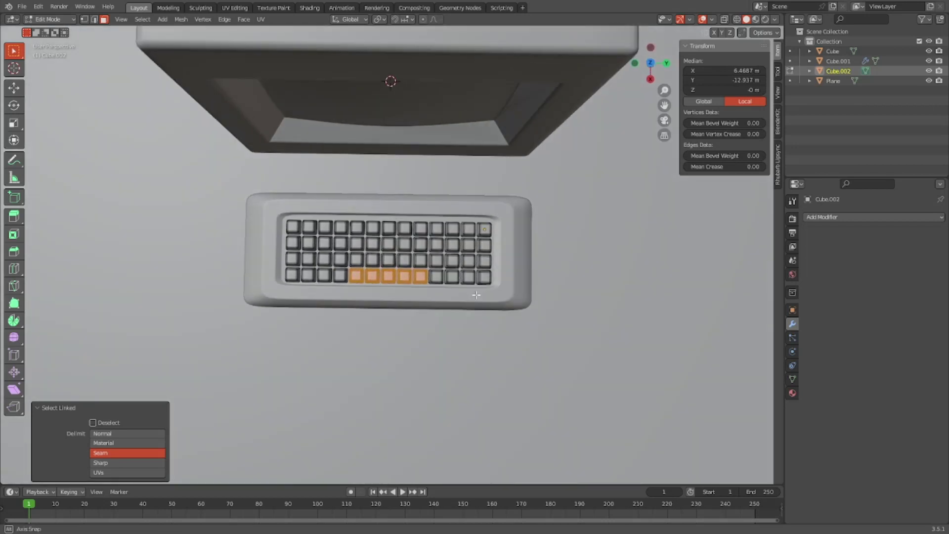
pyautogui.hotkey('ctrl', 'z')
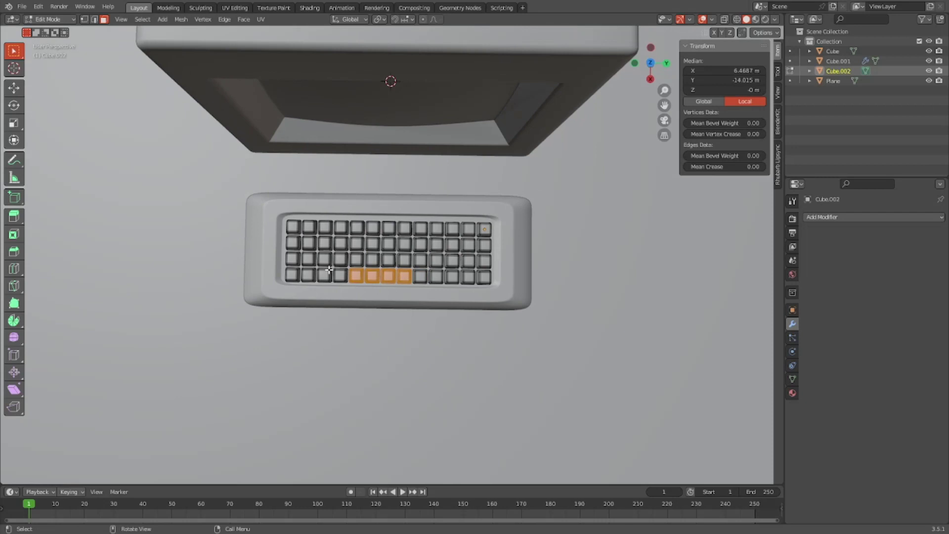
pyautogui.press('l')
pyautogui.moveTo(372, 250); pyautogui.dragTo(385, 230, button='middle')
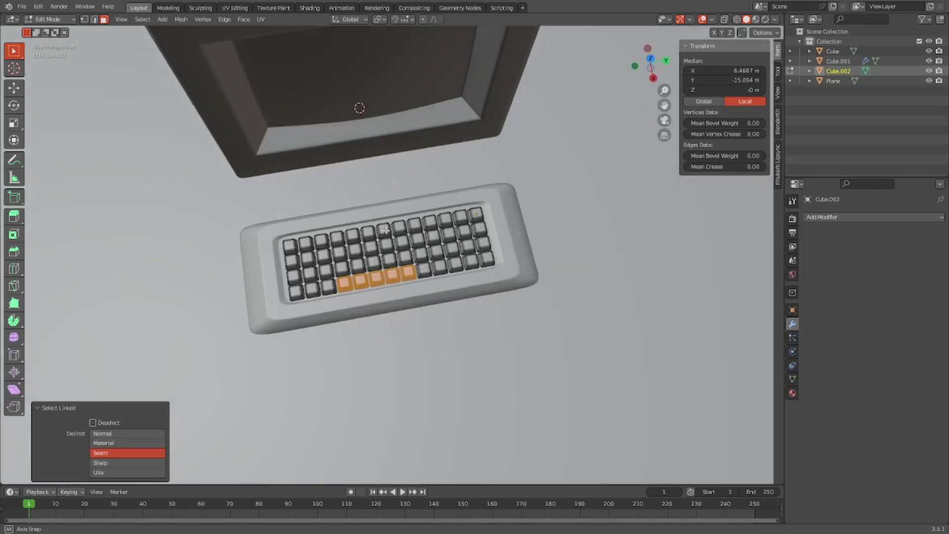
pyautogui.press('l')
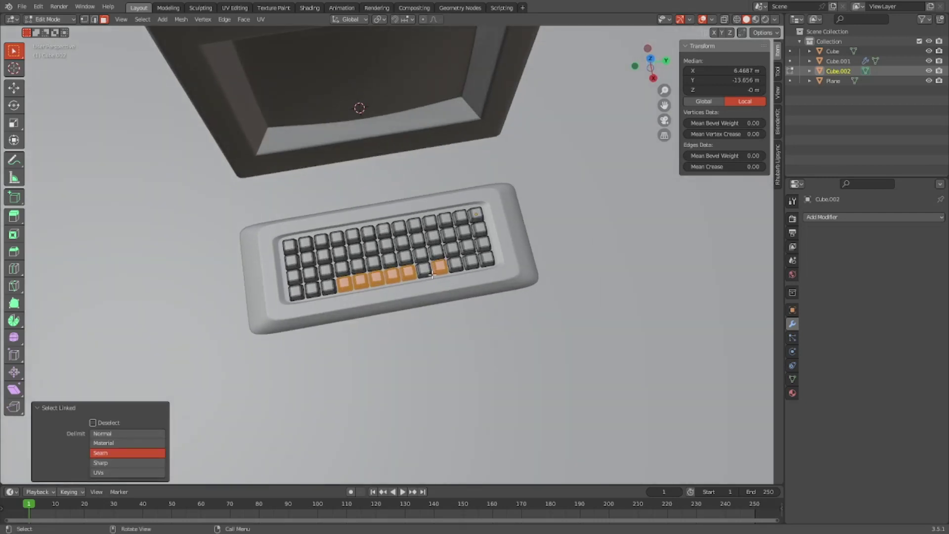
pyautogui.press('l')
pyautogui.moveTo(425, 277); pyautogui.dragTo(424, 285, button='middle')
pyautogui.hotkey('shift', 'l')
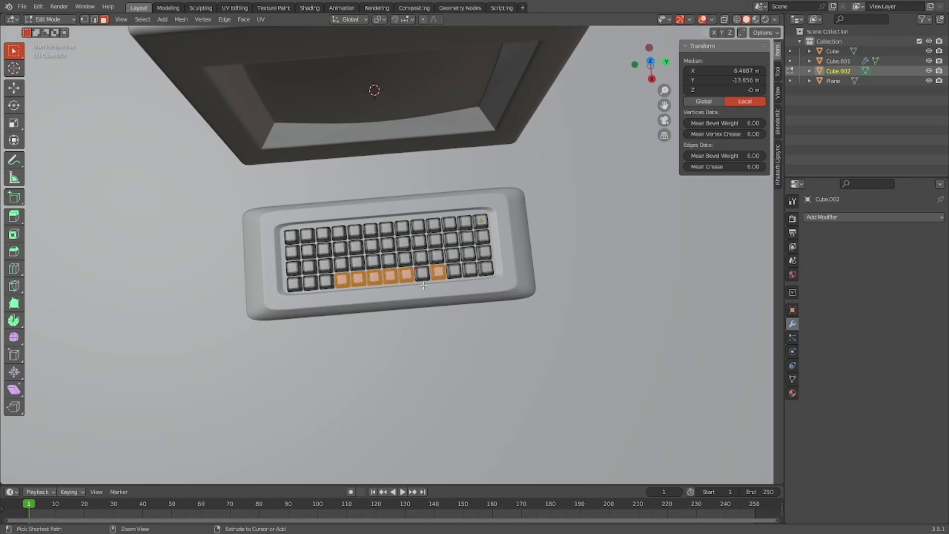
pyautogui.hotkey('shift', 'l')
pyautogui.hotkey('shift', 'l')
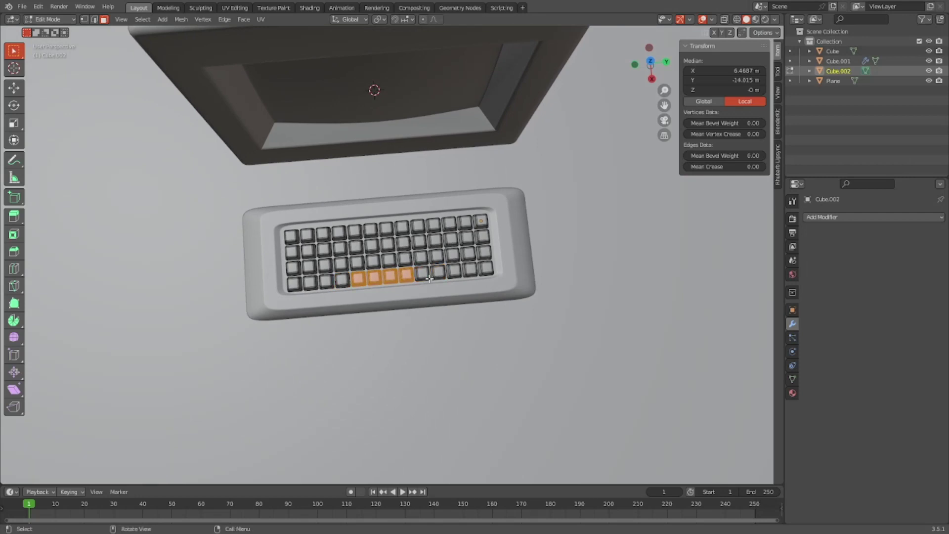
pyautogui.press('l')
# Try extending the selection to the fourth front-row key, then undo back to the five middle keys
pyautogui.moveTo(429, 278); pyautogui.dragTo(371, 233, button='middle')
pyautogui.press('l')
pyautogui.scroll(6, 350, 284)
pyautogui.scroll(2, 406, 187)
pyautogui.scroll(-5, 346, 262)
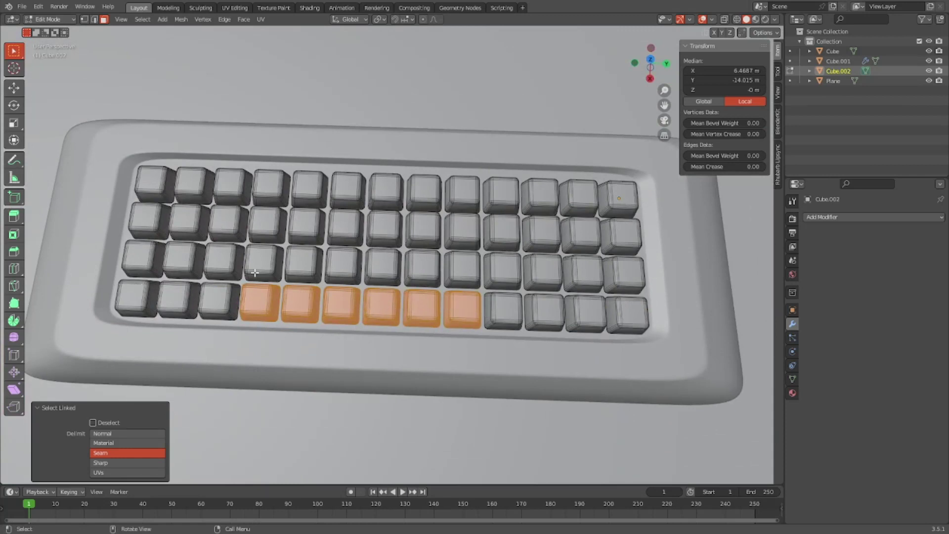
pyautogui.scroll(-4, 441, 174)
pyautogui.moveTo(440, 174); pyautogui.dragTo(470, 181, button='middle')
pyautogui.scroll(5, 483, 93)
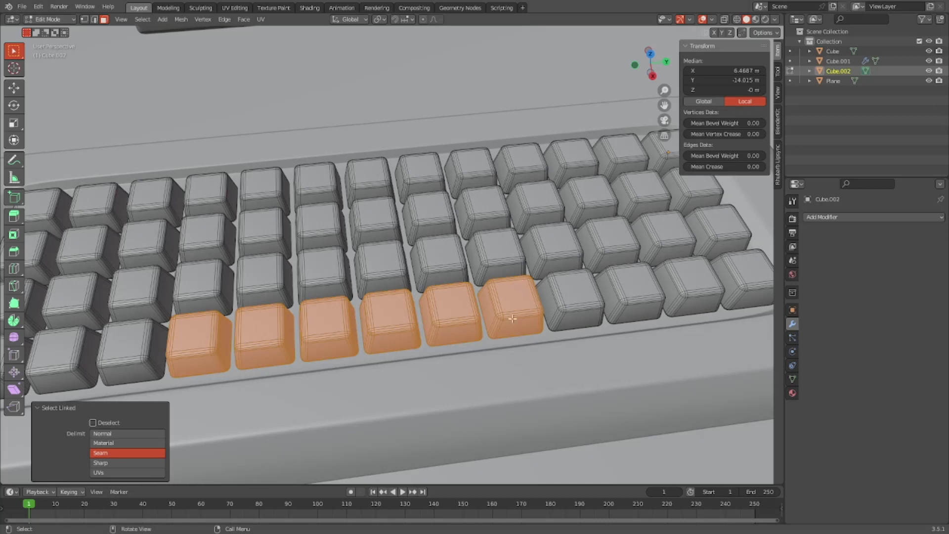
pyautogui.hotkey('ctrl', 'z')
pyautogui.hotkey('ctrl', 'z')
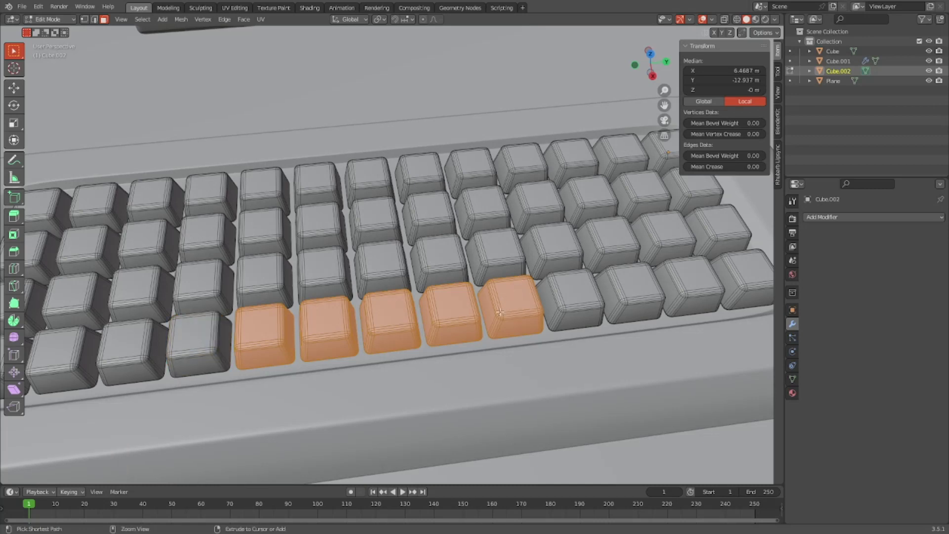
# Delete the faces of the five selected keys to open a spacebar gap in the front row
pyautogui.rightClick(464, 310)
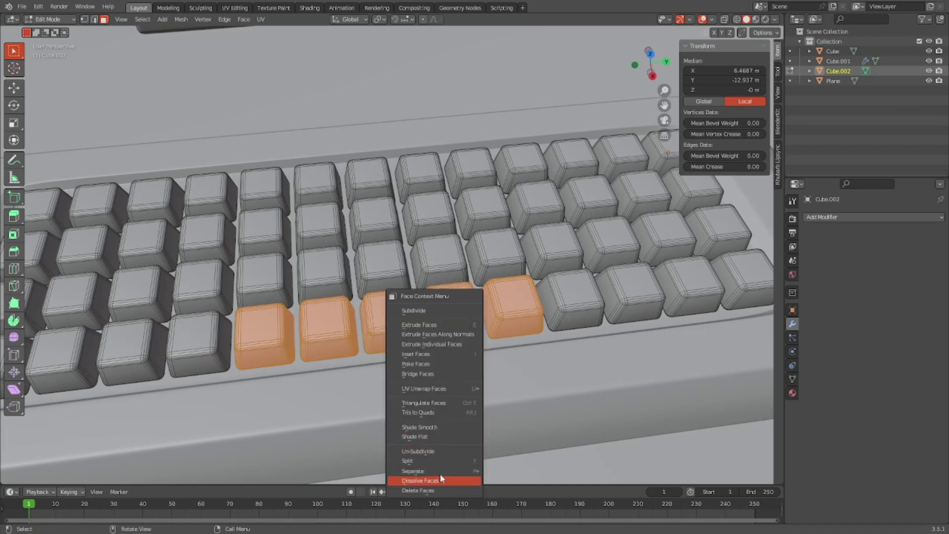
pyautogui.press('x')
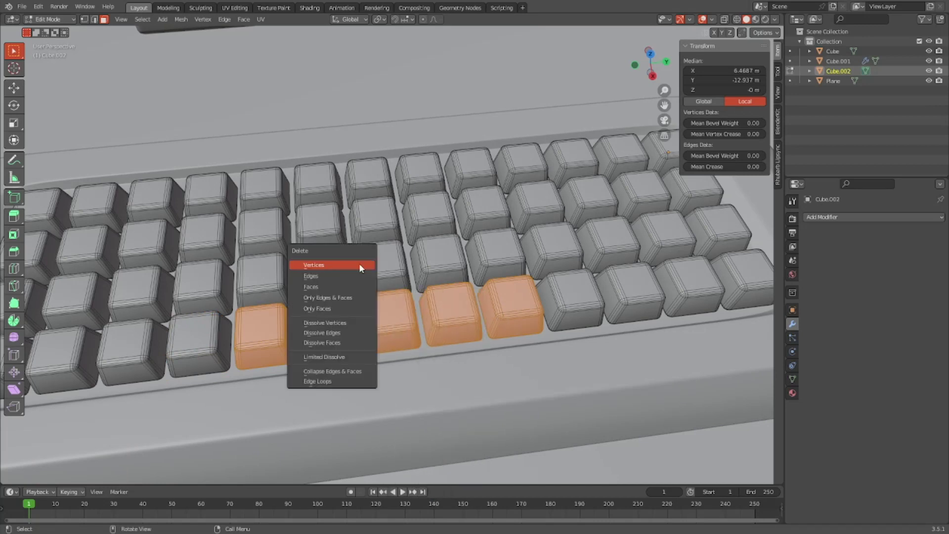
pyautogui.click(339, 284)
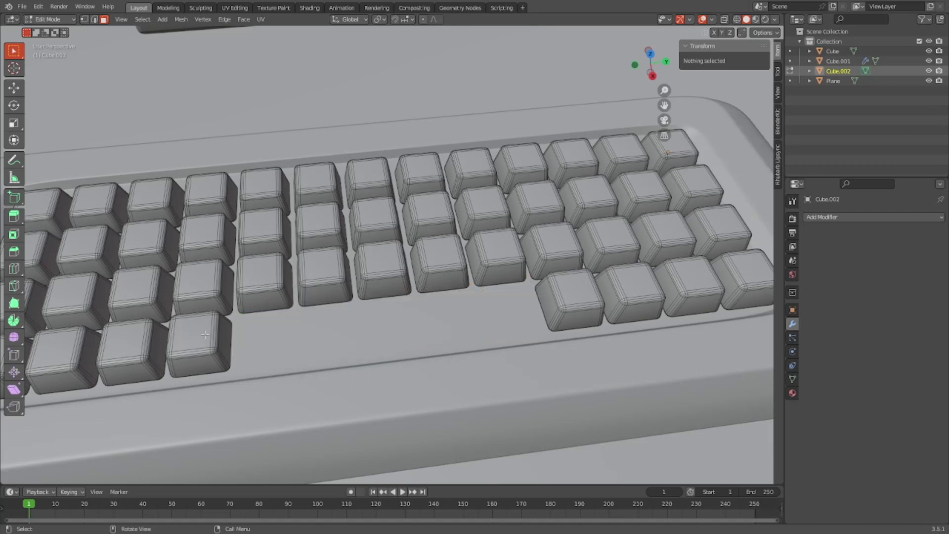
# Select the fourth front-row key beside the gap and move it 0.275 m along Y into the gap
pyautogui.press('l')
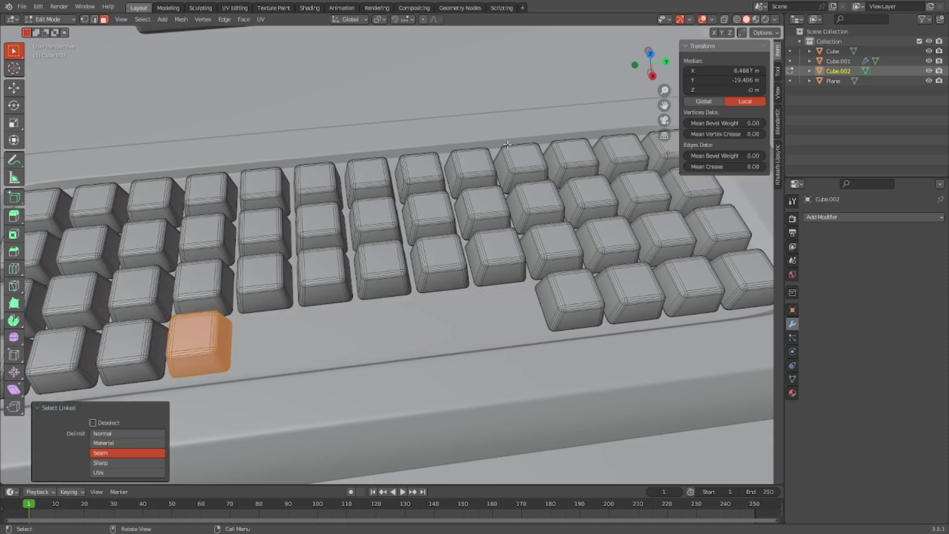
pyautogui.click(650, 53)
pyautogui.scroll(-1, 597, 249)
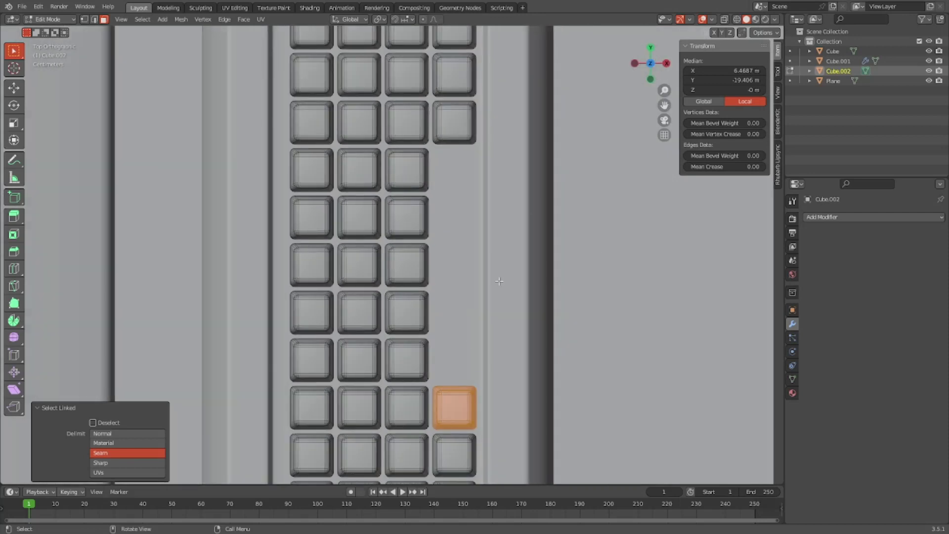
pyautogui.press('g')
pyautogui.press('y')
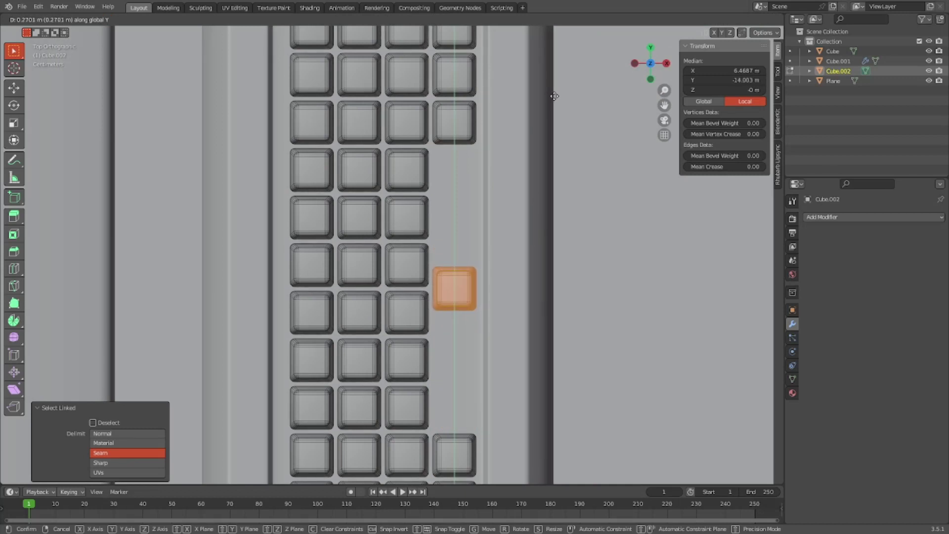
pyautogui.write('.275')
pyautogui.press('Return')
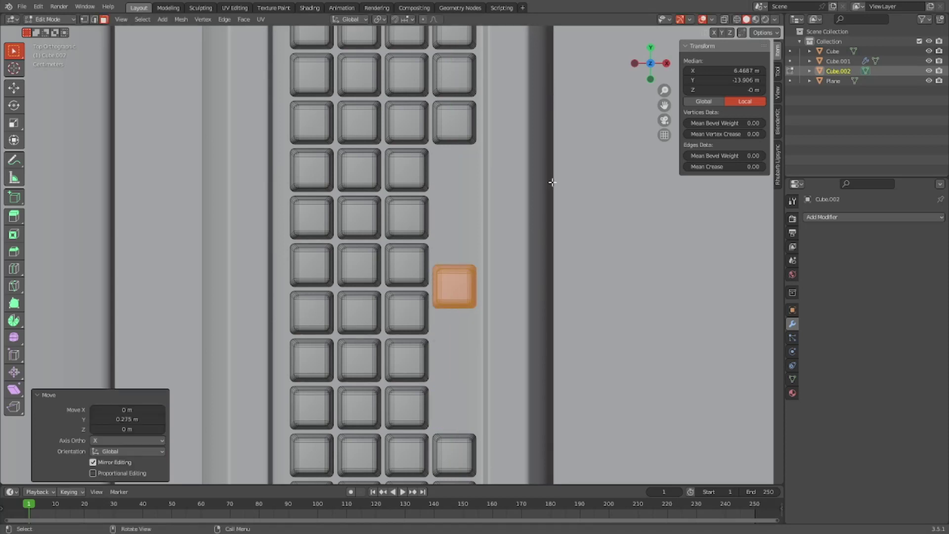
# Isolate the keys object in local view around the moved key
pyautogui.moveTo(535, 198); pyautogui.dragTo(539, 229, button='middle')
pyautogui.scroll(2, 594, 176)
pyautogui.scroll(-8, 593, 175)
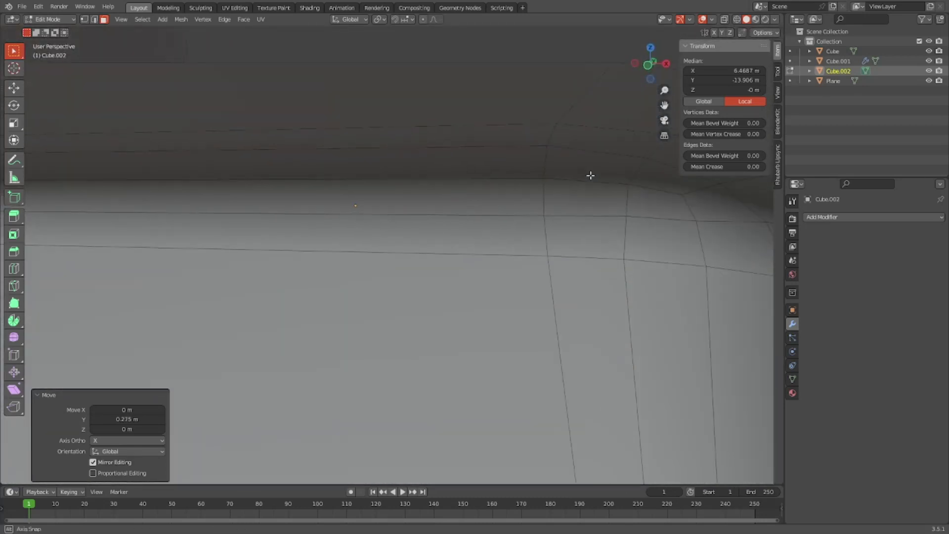
pyautogui.scroll(-3, 558, 316)
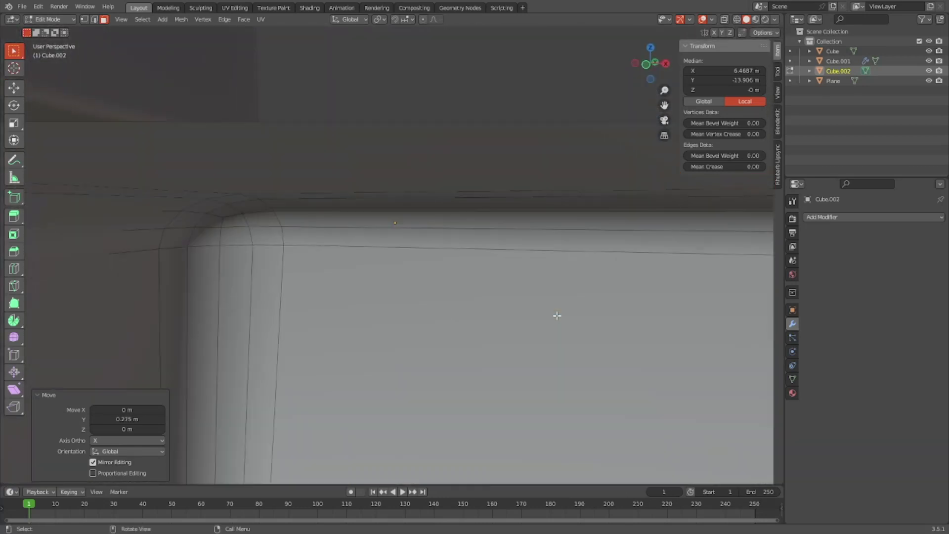
pyautogui.moveTo(557, 318); pyautogui.dragTo(543, 375, button='middle')
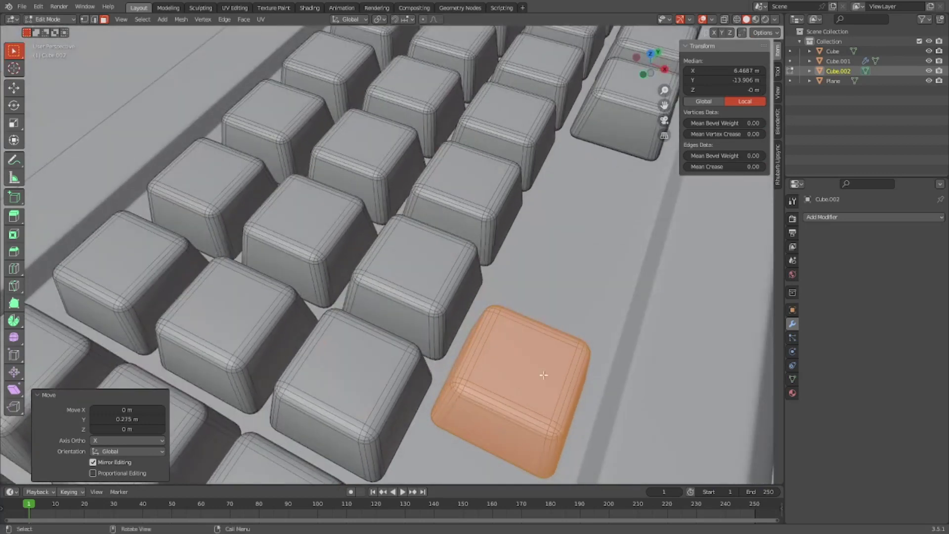
pyautogui.press('KP_Divide')
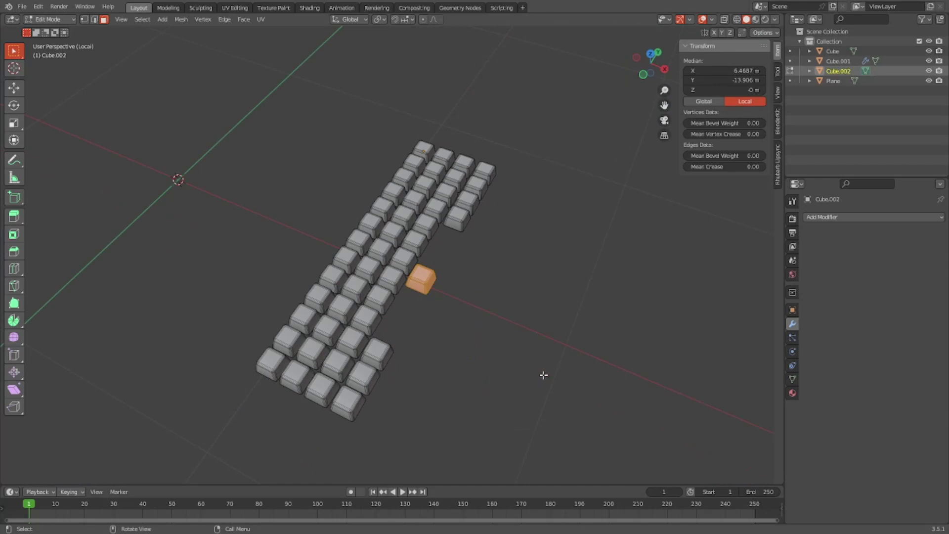
pyautogui.scroll(7, 411, 304)
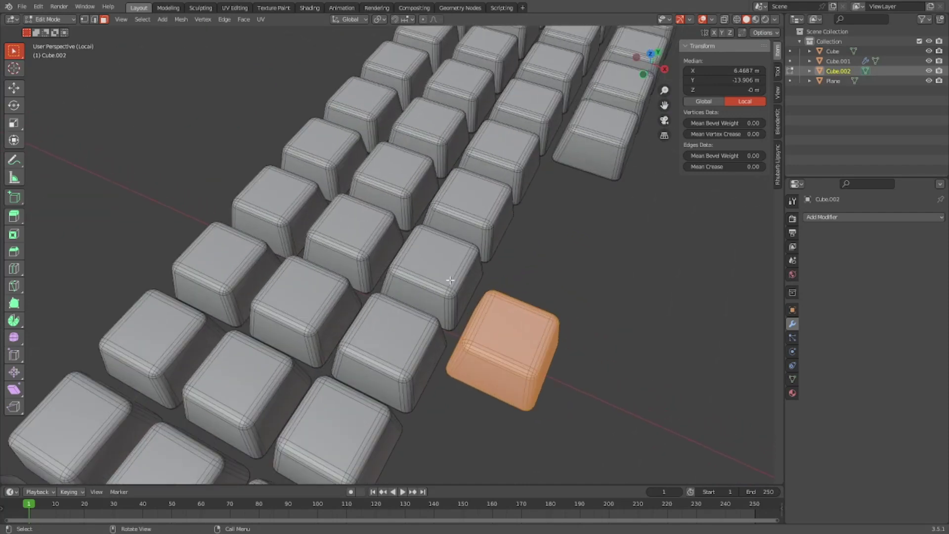
# Separate the selected key from the keys mesh into its own object using Separate by Selection
pyautogui.moveTo(504, 355); pyautogui.dragTo(531, 280, button='middle')
pyautogui.rightClick(589, 246)
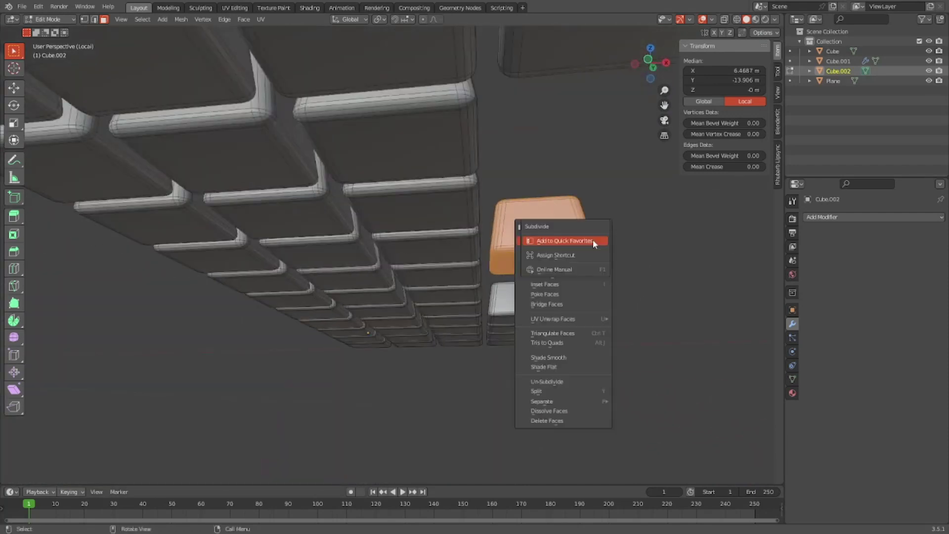
pyautogui.moveTo(567, 404)
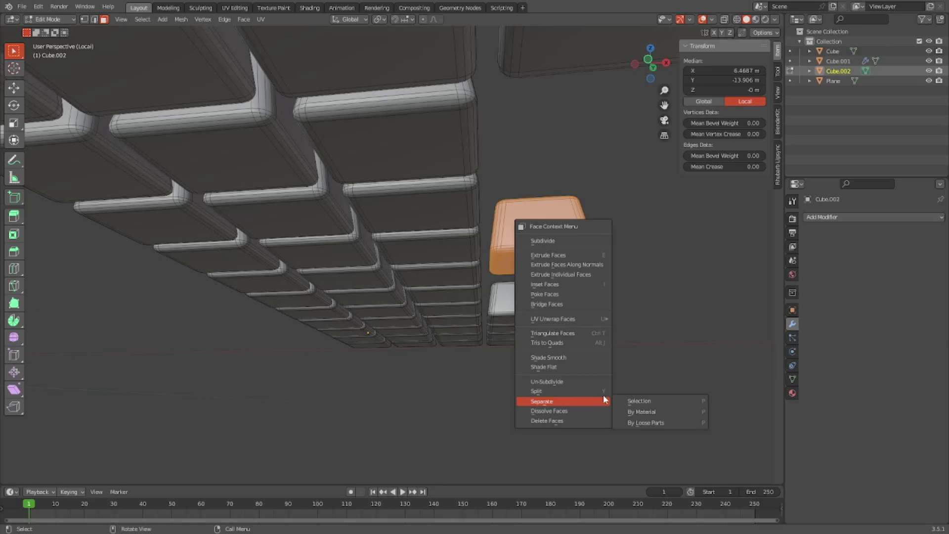
pyautogui.click(687, 401)
# Make the separated key the active object in Object Mode and isolate it alone in local view
pyautogui.moveTo(559, 169); pyautogui.dragTo(506, 358, button='middle')
pyautogui.hotkey('alt', 'q')
pyautogui.press('Tab')
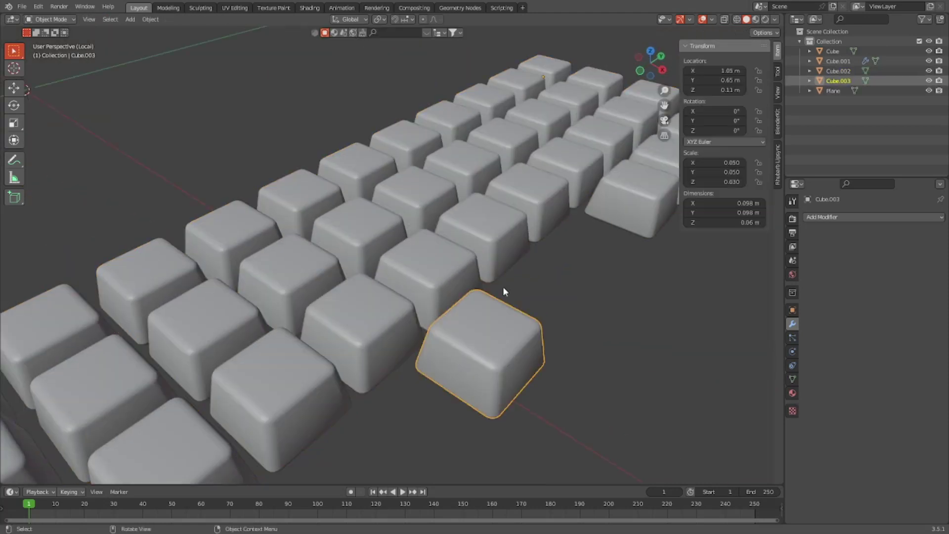
pyautogui.moveTo(500, 245); pyautogui.dragTo(583, 178, button='middle')
pyautogui.press('Tab')
pyautogui.press('Tab')
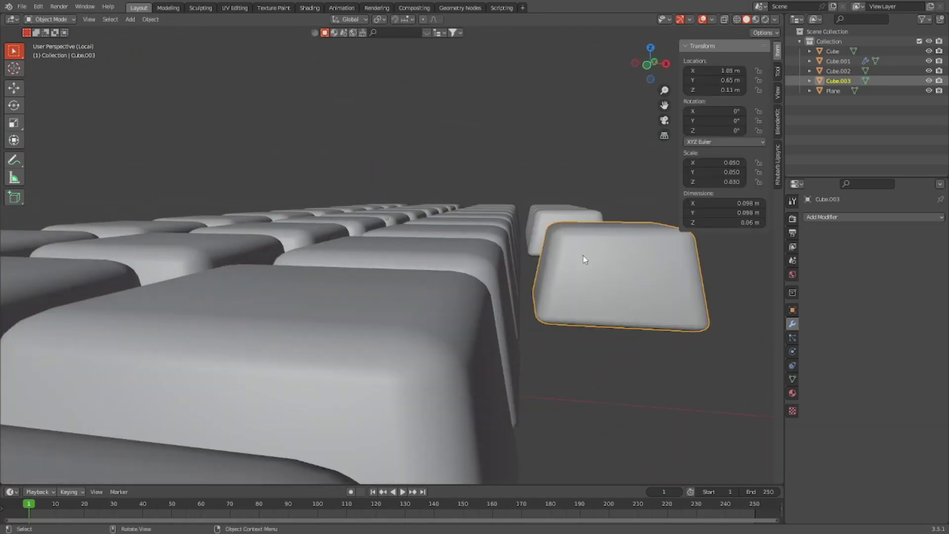
pyautogui.press('KP_Divide')
pyautogui.press('KP_Divide')
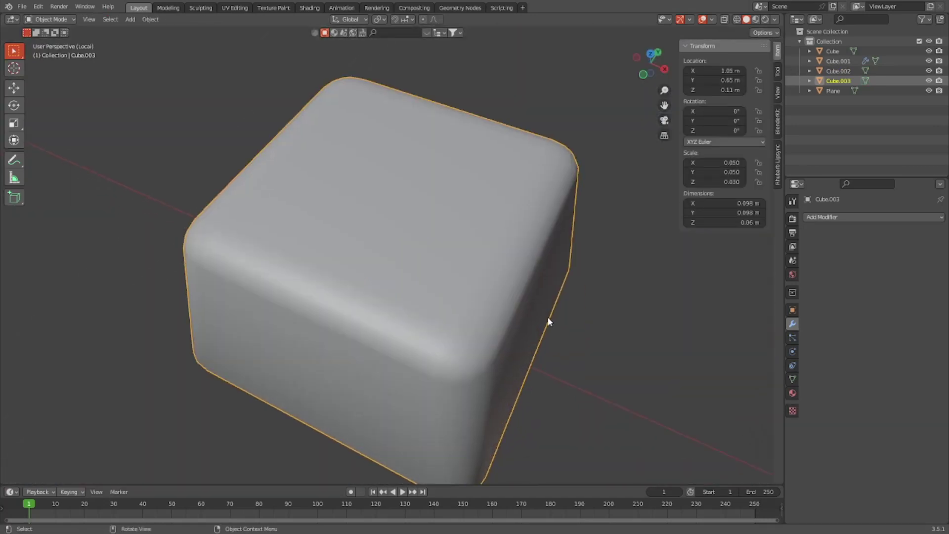
# Enter Edit Mode on the isolated key and select all faces of one Y-facing end from the front view
pyautogui.moveTo(559, 307); pyautogui.dragTo(604, 216, button='middle')
pyautogui.press('Tab')
pyautogui.scroll(-2, 595, 170)
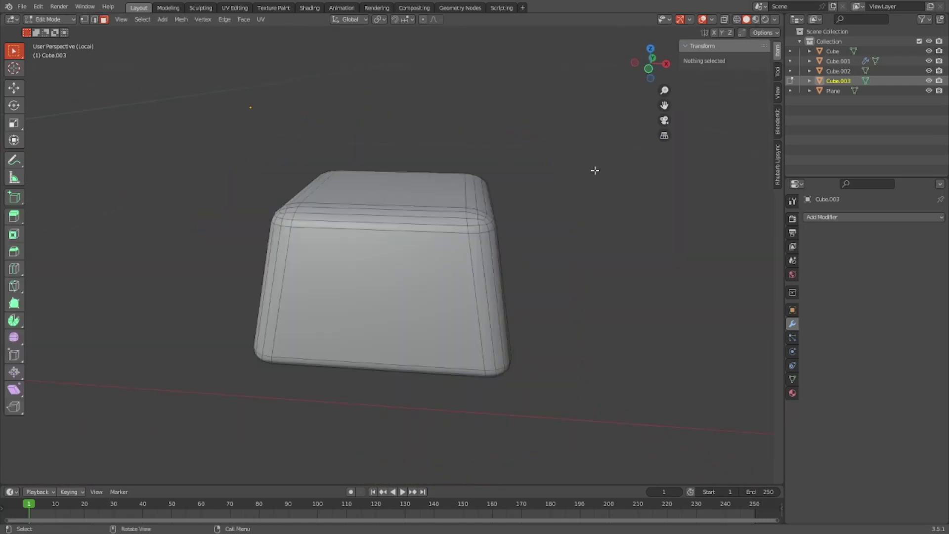
pyautogui.click(645, 74)
pyautogui.scroll(4, 552, 227)
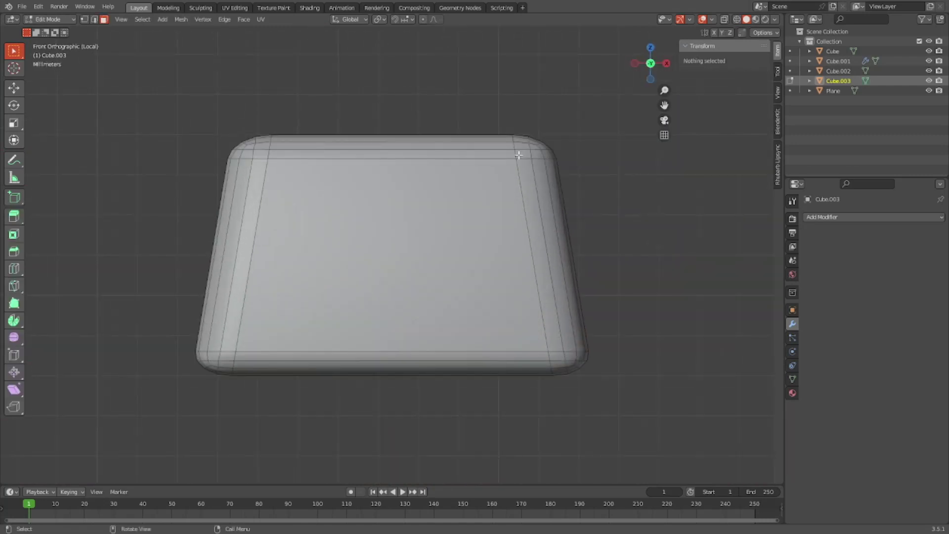
pyautogui.moveTo(132, 56); pyautogui.dragTo(549, 336)
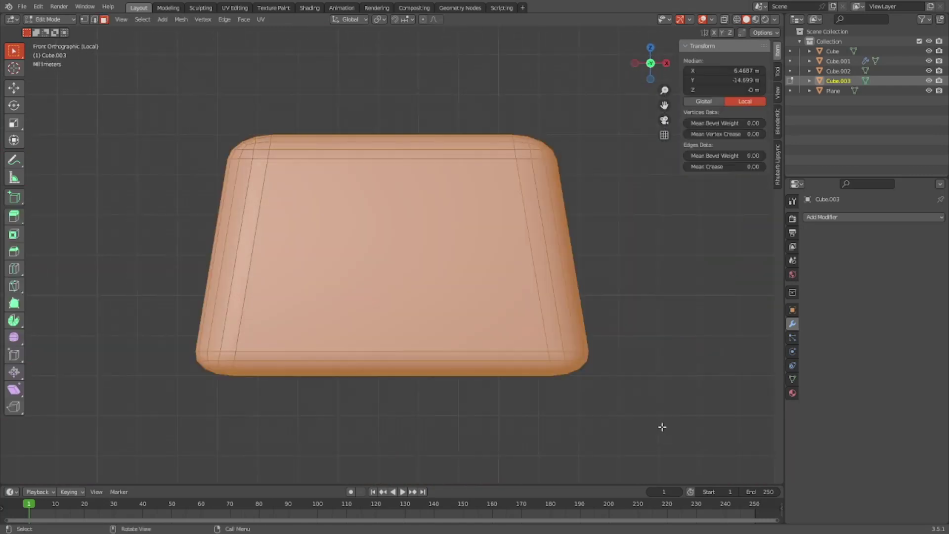
# Add the faces of the key's opposite Y-facing end to the selection
pyautogui.moveTo(636, 305); pyautogui.dragTo(512, 284, button='middle')
pyautogui.scroll(-3, 625, 327)
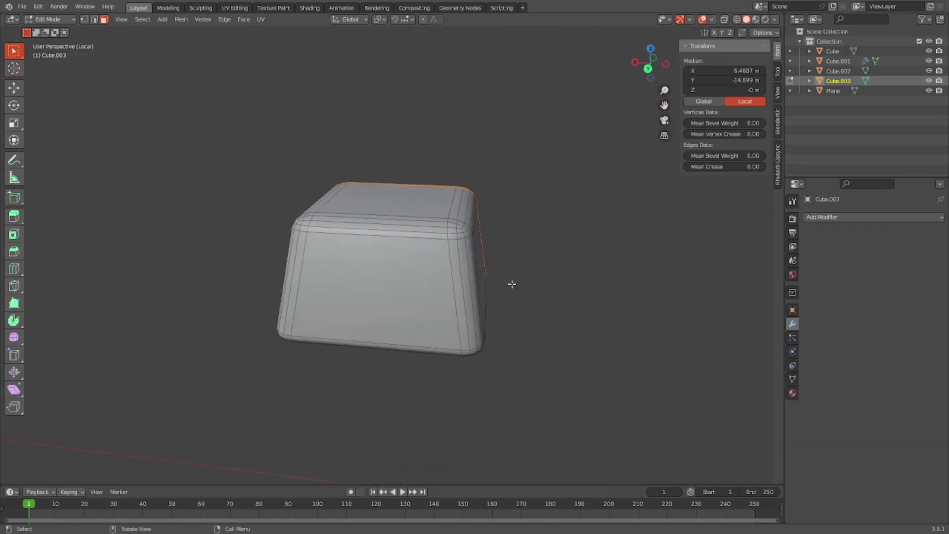
pyautogui.click(648, 69)
pyautogui.moveTo(262, 160); pyautogui.dragTo(567, 354)
pyautogui.moveTo(567, 354); pyautogui.dragTo(621, 240, button='middle')
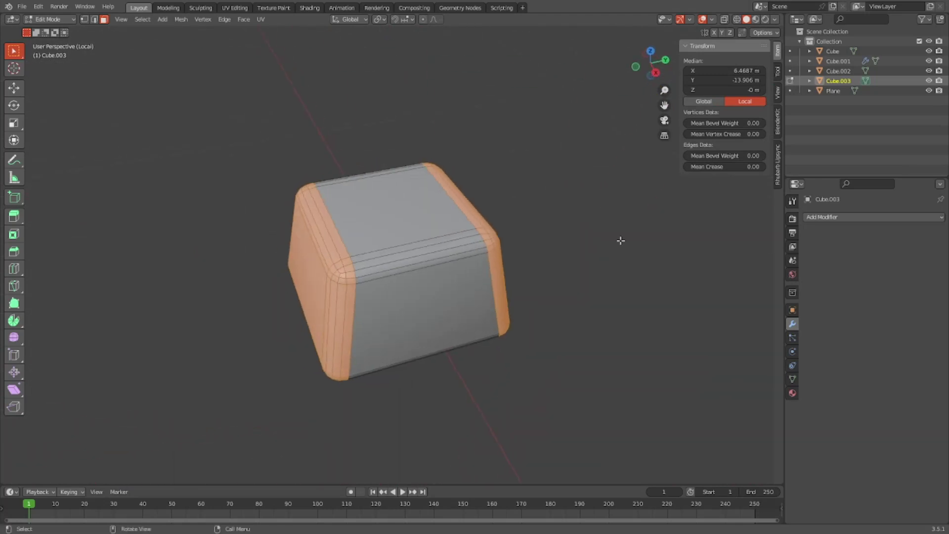
# Exit local view and show the key and the front-row gap from the top view
pyautogui.press('/')
pyautogui.scroll(-8, 388, 240)
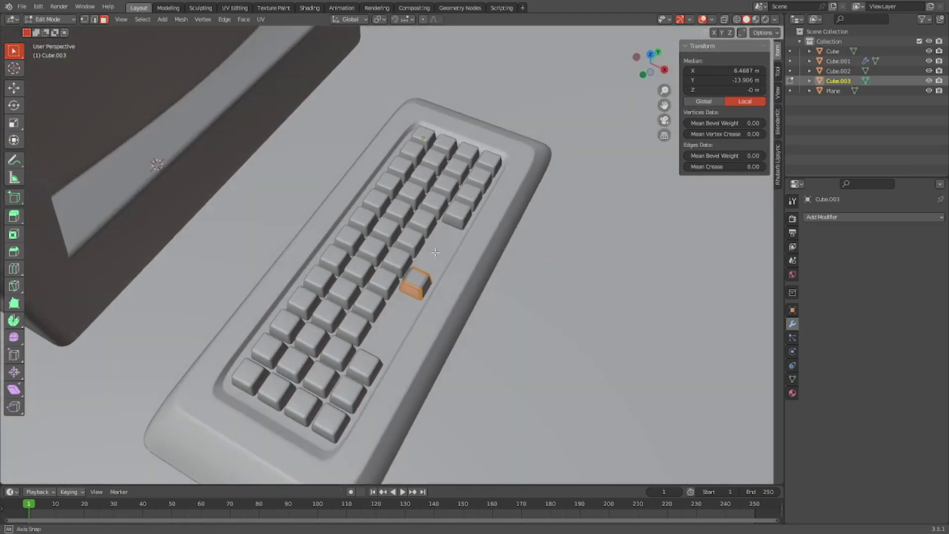
pyautogui.moveTo(388, 241); pyautogui.dragTo(448, 264, button='middle')
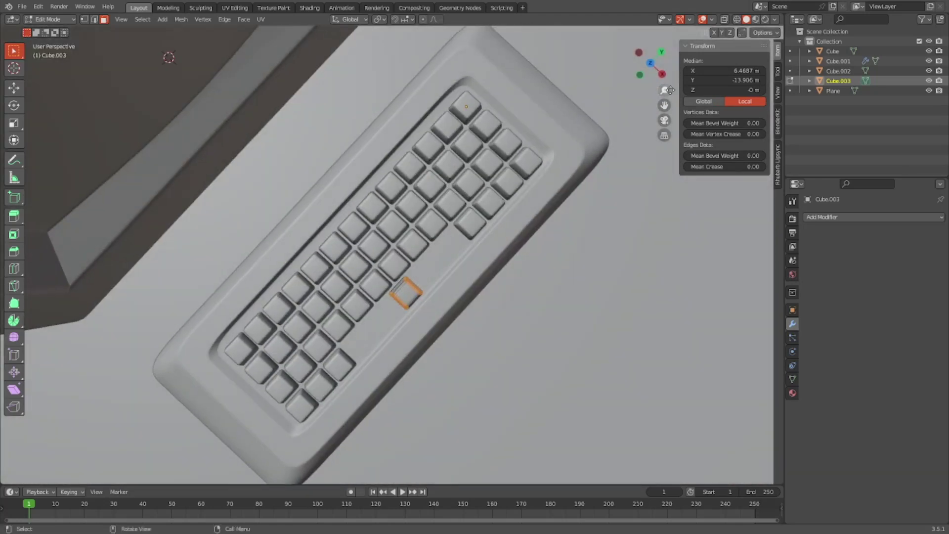
pyautogui.click(651, 62)
pyautogui.scroll(6, 557, 212)
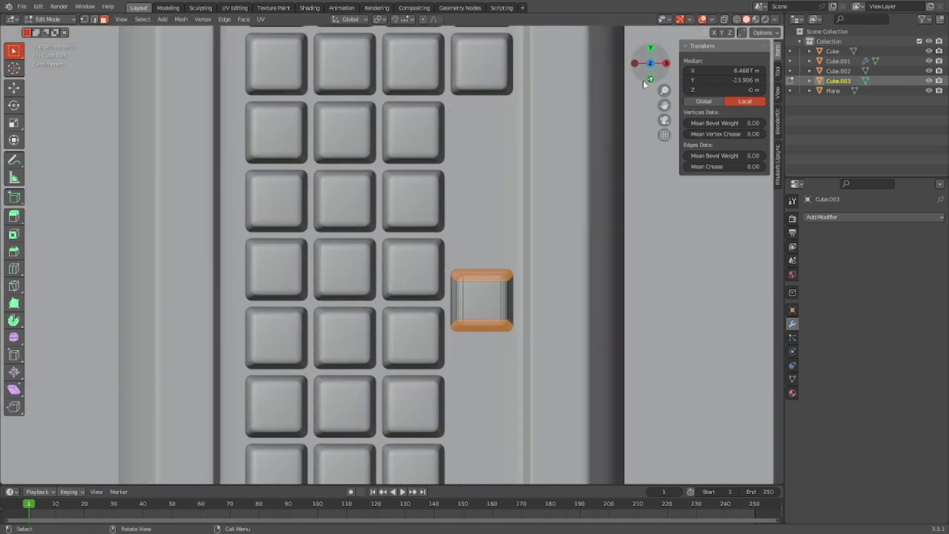
pyautogui.scroll(-2, 596, 219)
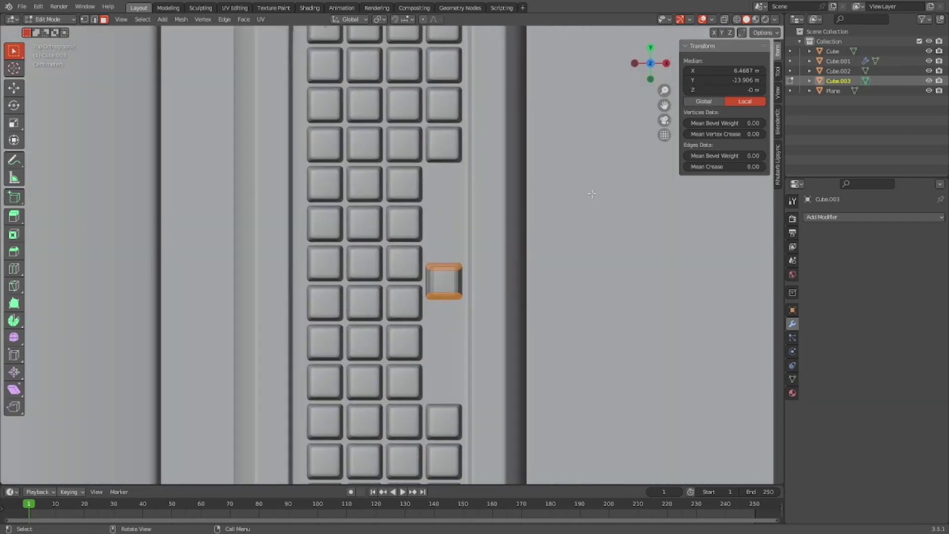
pyautogui.press('s')
pyautogui.press('x')
pyautogui.press('y')
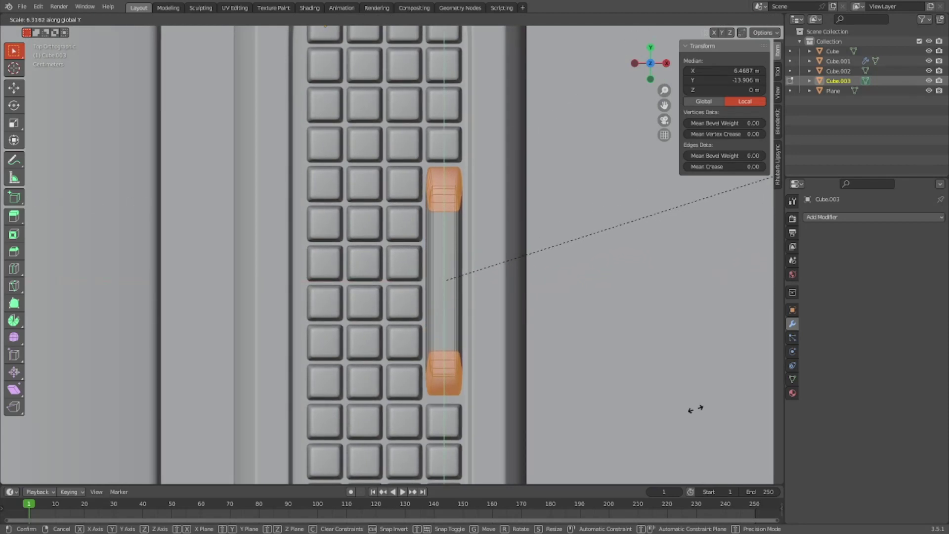
pyautogui.press('Escape')
# Undo adding the key's opposite end faces to the selection
pyautogui.scroll(3, 500, 301)
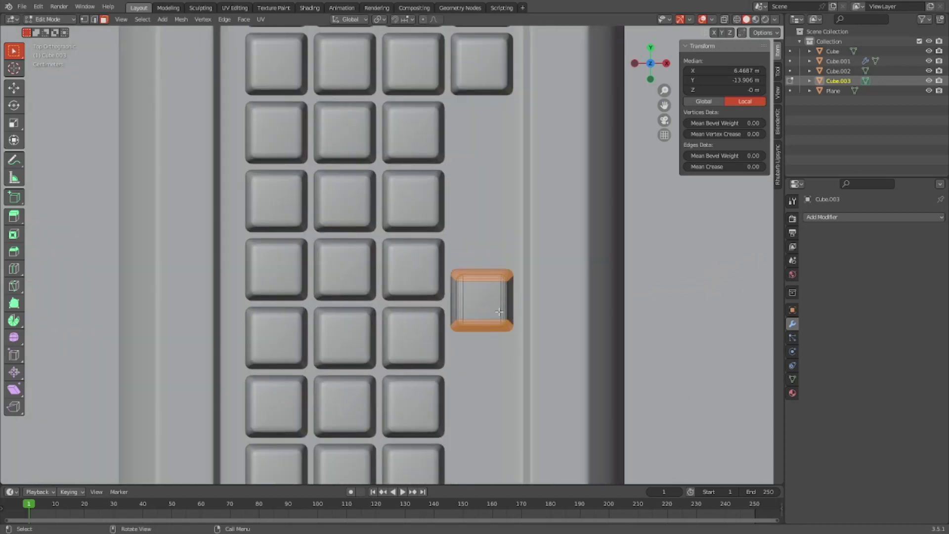
pyautogui.moveTo(499, 312); pyautogui.dragTo(344, 256, button='middle')
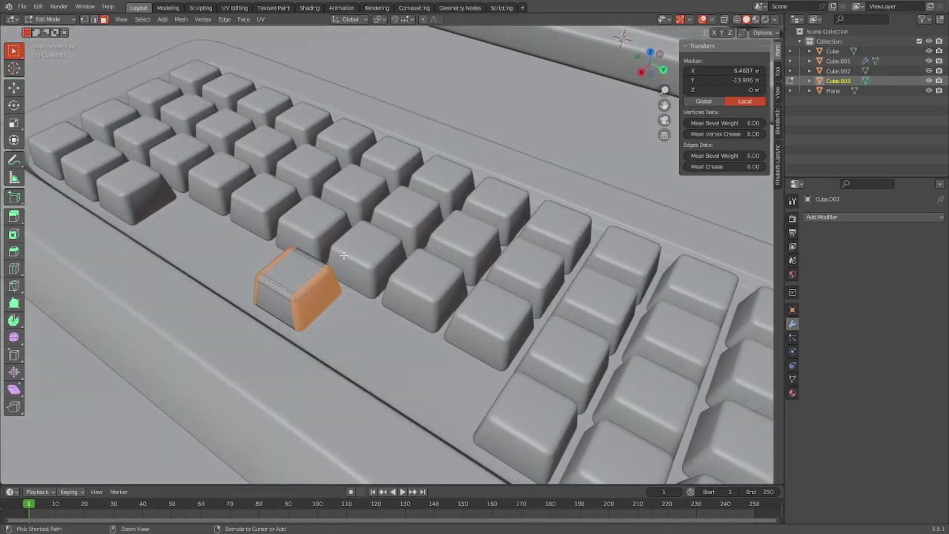
pyautogui.hotkey('ctrl', 'z')
# Move the selected end faces of the key -0.275 m along Y to lengthen it toward the neighbouring key
pyautogui.moveTo(267, 254); pyautogui.dragTo(567, 121, button='middle')
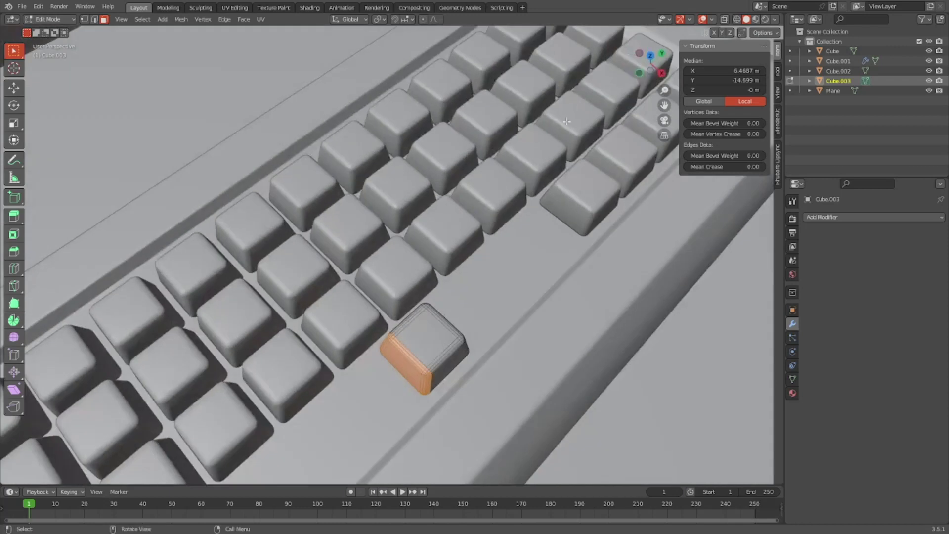
pyautogui.click(651, 55)
pyautogui.scroll(-4, 557, 226)
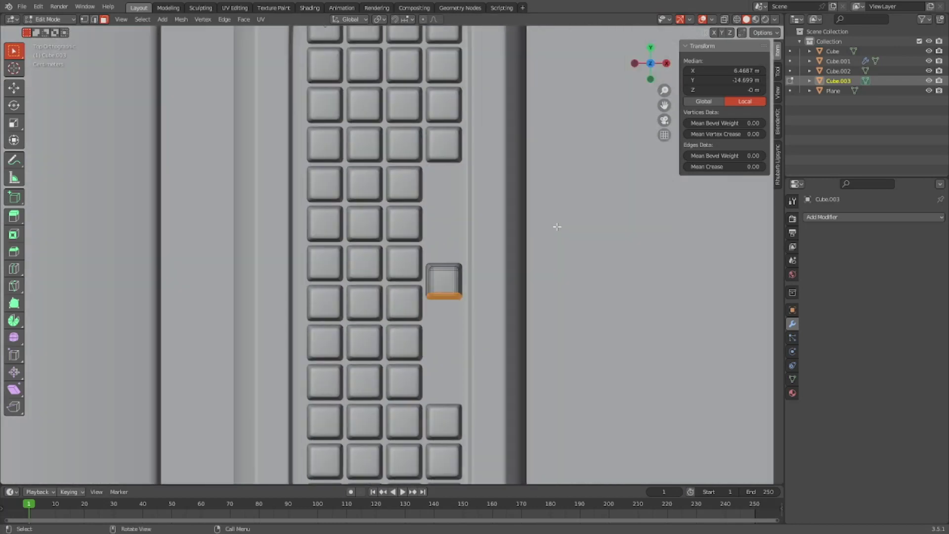
pyautogui.press('g')
pyautogui.press('y')
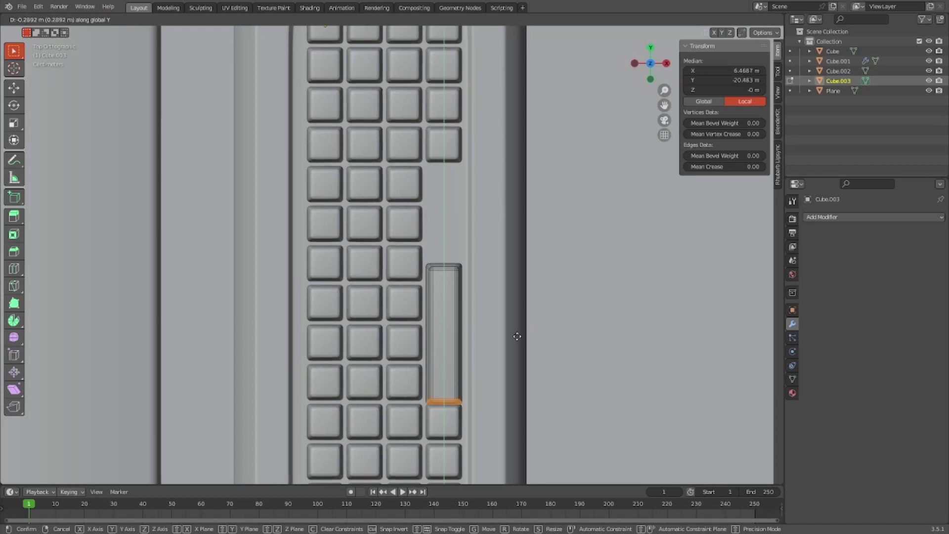
pyautogui.write('-2.7')
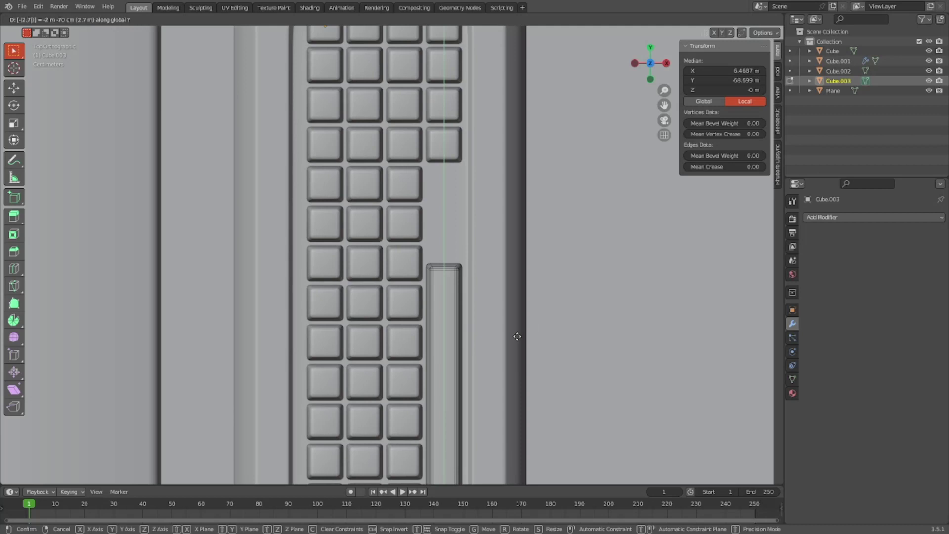
pyautogui.press('BackSpace')
pyautogui.press('BackSpace')
pyautogui.press('BackSpace')
pyautogui.press('BackSpace')
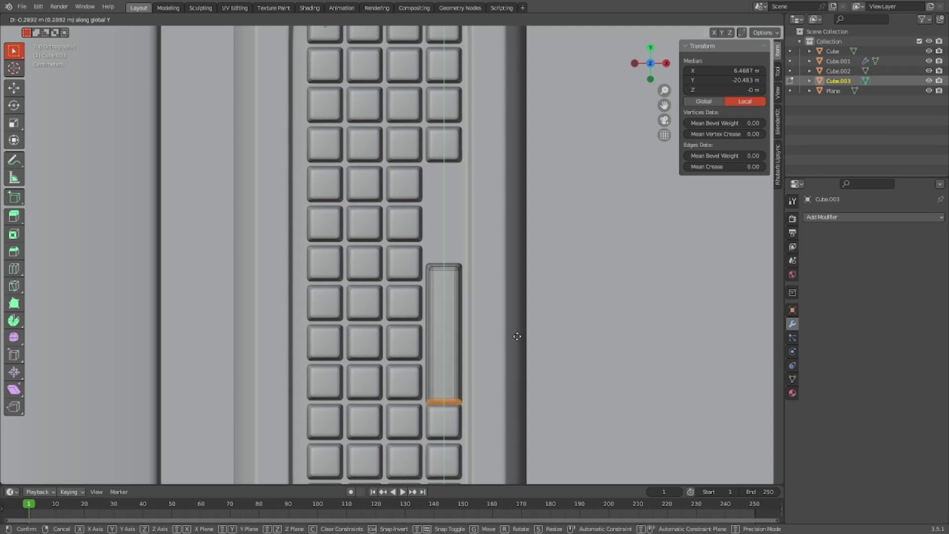
pyautogui.write('.27')
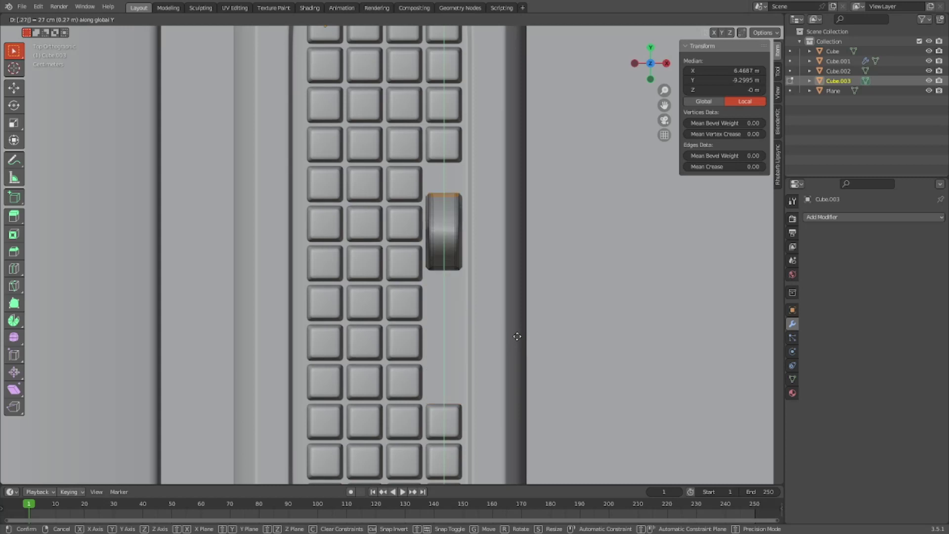
pyautogui.press('-')
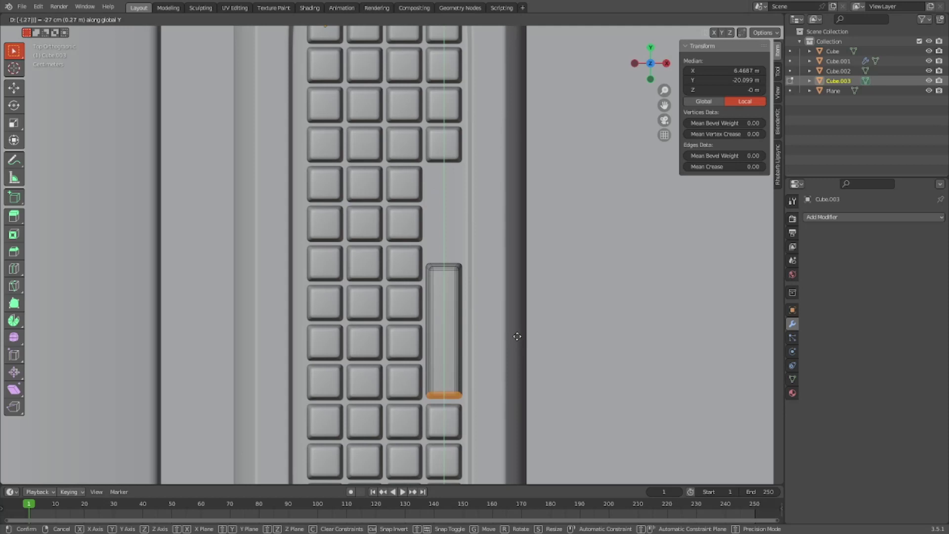
pyautogui.press('BackSpace')
pyautogui.write('8')
pyautogui.press('BackSpace')
pyautogui.write('75')
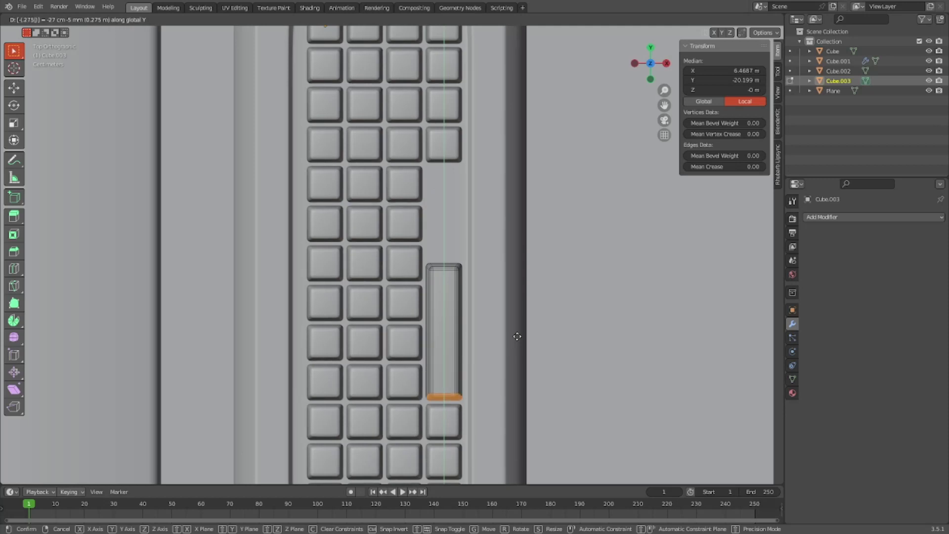
pyautogui.press('Return')
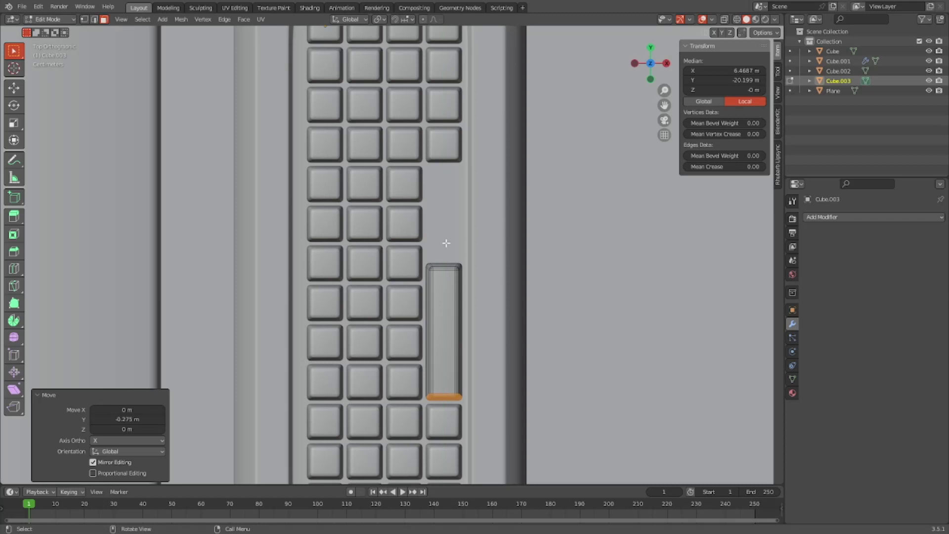
# Isolate the lengthened key in local view and reopen its mesh in Edit Mode
pyautogui.moveTo(447, 244); pyautogui.dragTo(274, 158, button='middle')
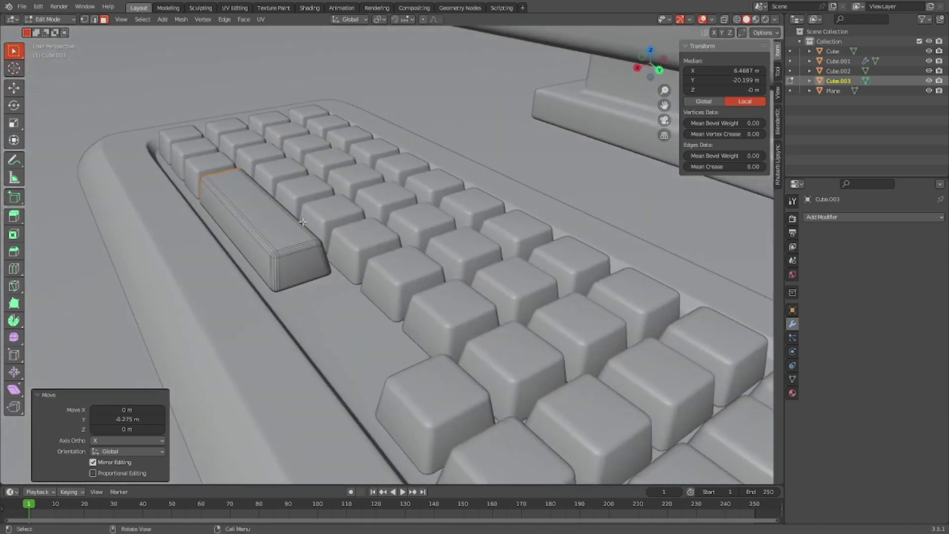
pyautogui.moveTo(303, 222); pyautogui.dragTo(414, 239, button='middle')
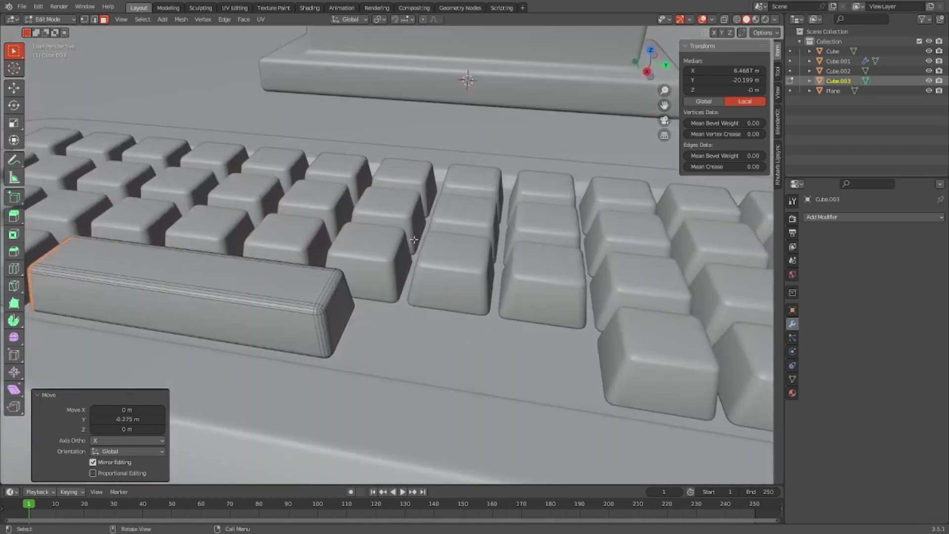
pyautogui.press('Tab')
pyautogui.press('KP_Divide')
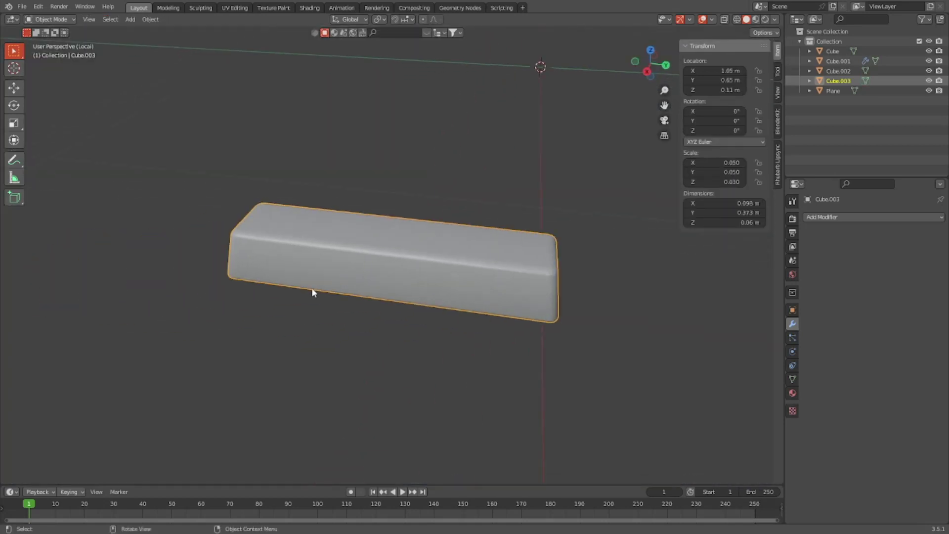
pyautogui.moveTo(314, 290); pyautogui.dragTo(537, 163, button='middle')
pyautogui.press('Tab')
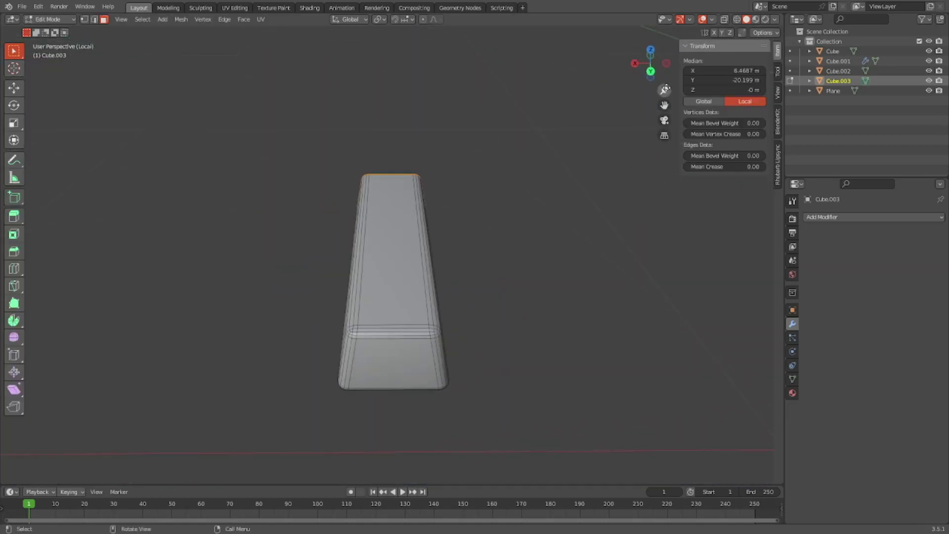
# Clear the selection and select all faces of the key's unextended end from the back view
pyautogui.click(651, 71)
pyautogui.scroll(6, 251, 303)
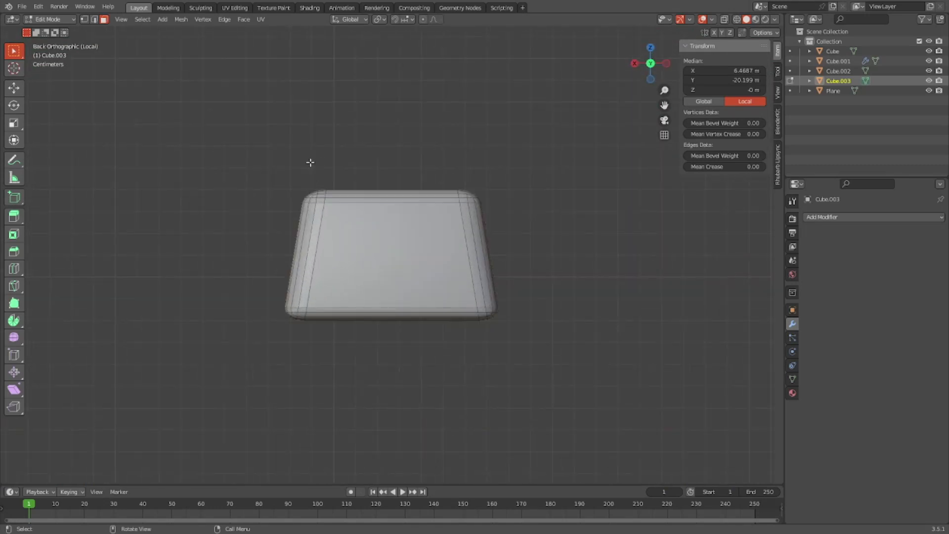
pyautogui.click(210, 146)
pyautogui.moveTo(147, 86); pyautogui.dragTo(389, 184, button='middle')
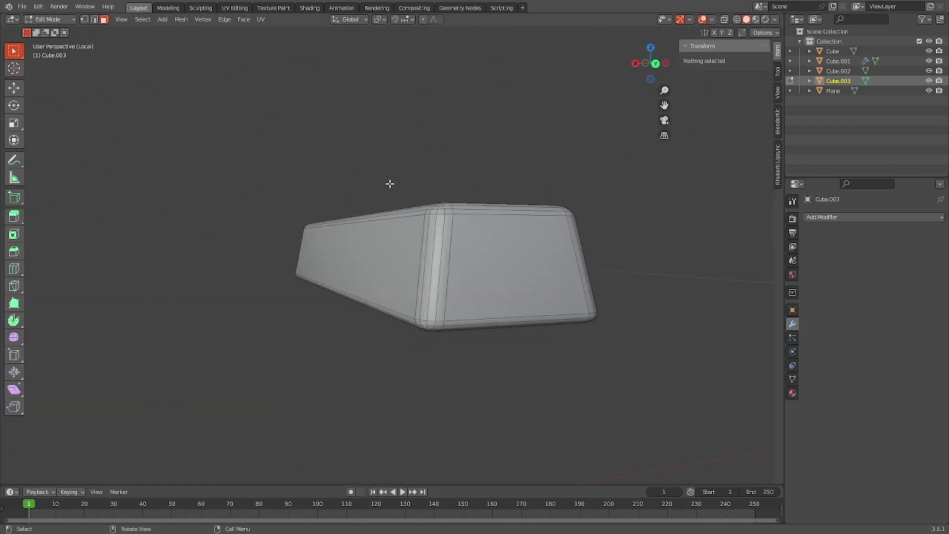
pyautogui.click(657, 66)
pyautogui.moveTo(130, 72); pyautogui.dragTo(529, 392)
pyautogui.moveTo(328, 182); pyautogui.dragTo(532, 303, button='middle')
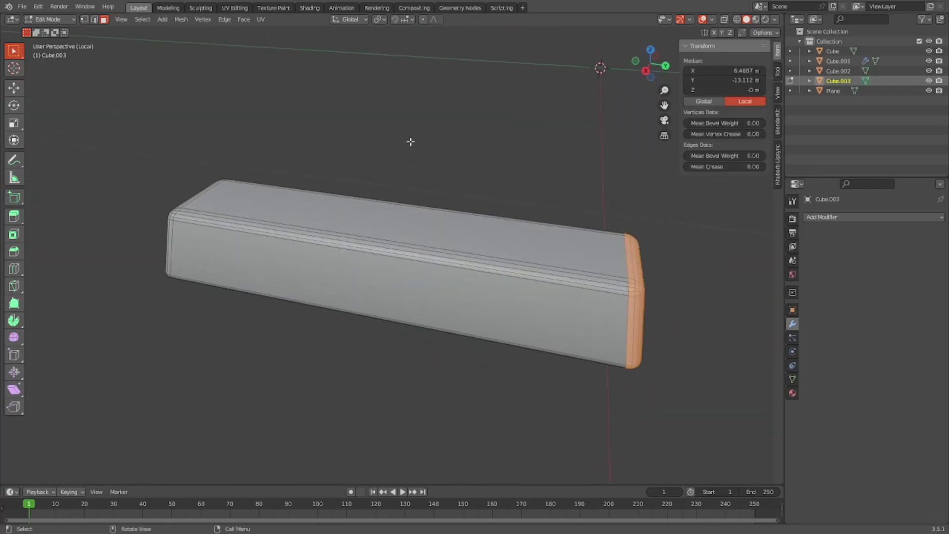
# Exit local view, move the selected end faces 0.265 m along Y to complete the spacebar, and return to Object Mode
pyautogui.press('KP_Divide')
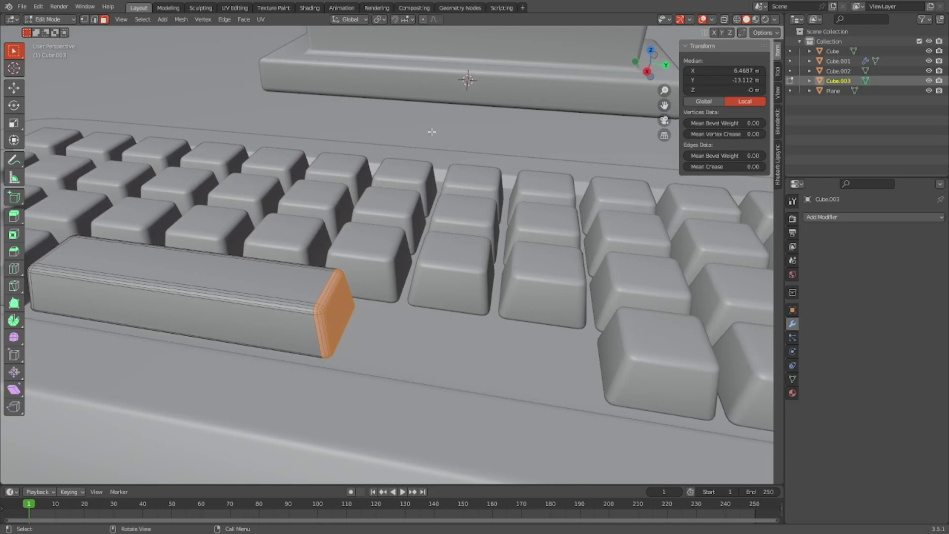
pyautogui.moveTo(406, 200); pyautogui.dragTo(396, 212, button='middle')
pyautogui.click(650, 52)
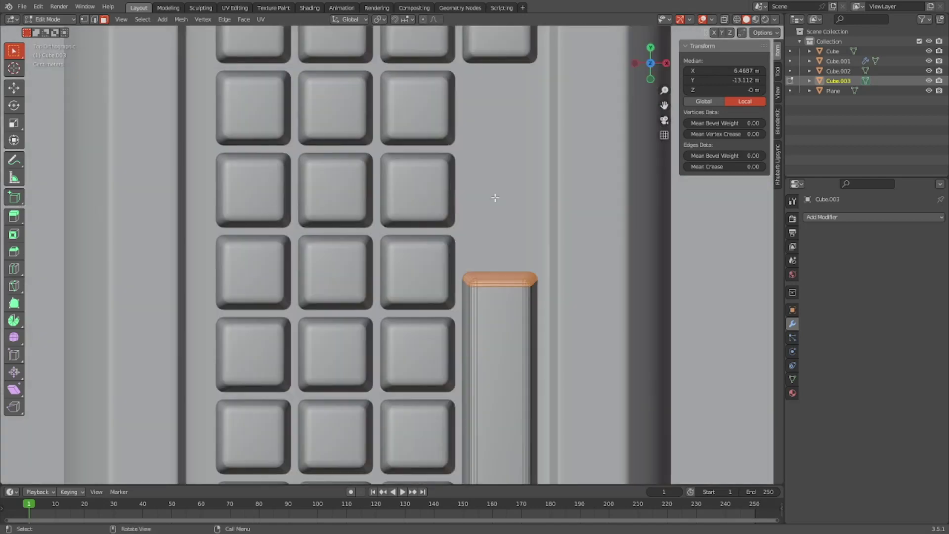
pyautogui.scroll(-2, 494, 198)
pyautogui.press('g')
pyautogui.press('y')
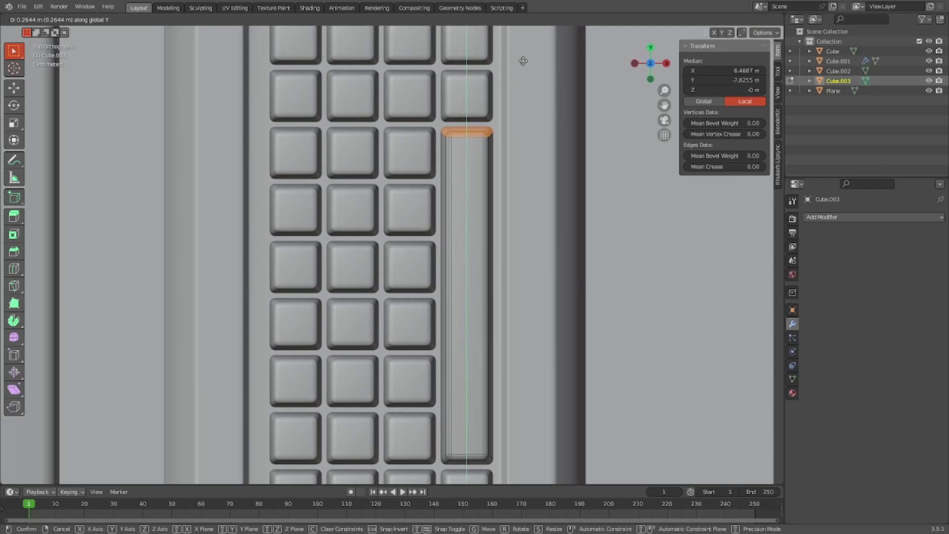
pyautogui.write('.265')
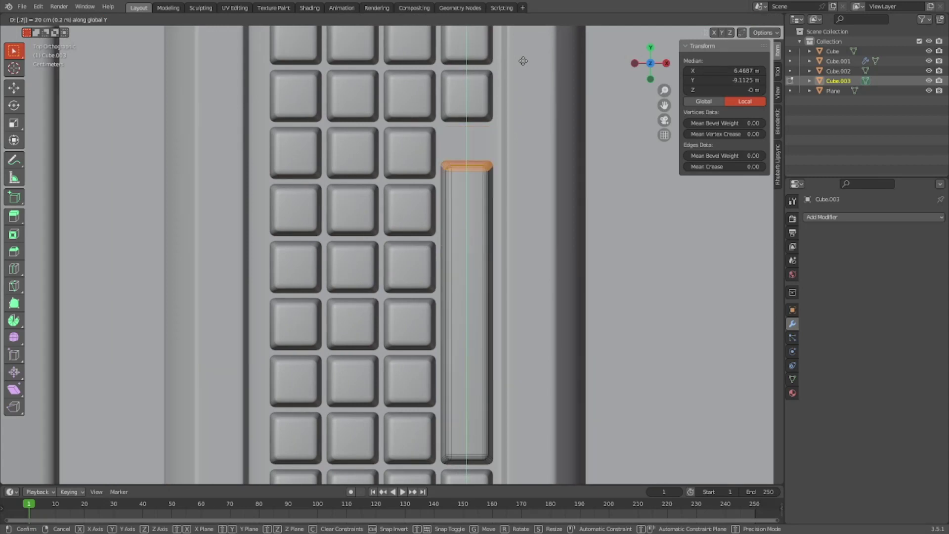
pyautogui.press('Return')
pyautogui.press('Tab')
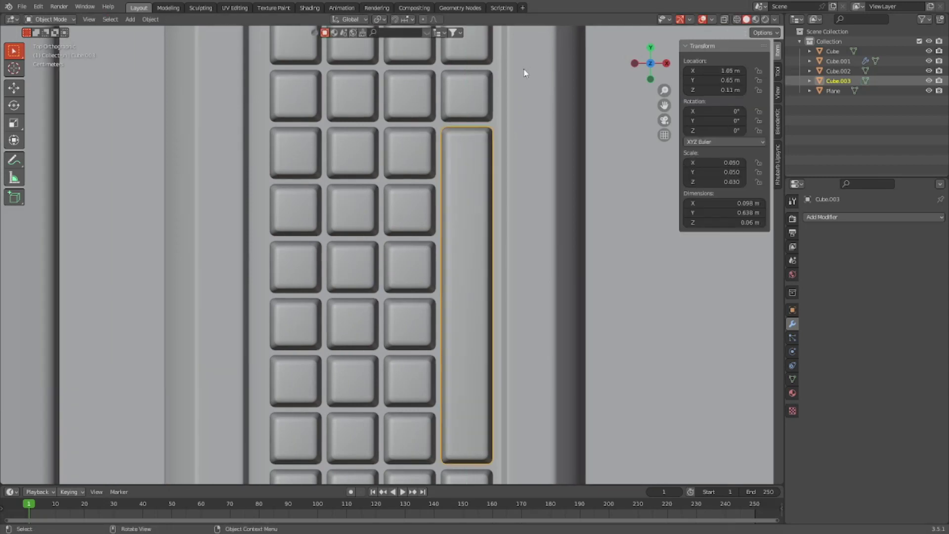
# Examine the spacebar, the keyboard and the monitor from several angles in the full scene
pyautogui.scroll(-5, 516, 119)
pyautogui.moveTo(515, 237); pyautogui.dragTo(556, 66, button='middle')
pyautogui.click(555, 66)
pyautogui.scroll(4, 549, 119)
pyautogui.moveTo(545, 145); pyautogui.dragTo(571, 296, button='middle')
pyautogui.scroll(-3, 472, 275)
pyautogui.scroll(-3, 421, 331)
pyautogui.scroll(2, 482, 364)
pyautogui.scroll(2, 465, 421)
pyautogui.scroll(2, 571, 296)
pyautogui.keyDown('shift'); pyautogui.moveTo(376, 305); pyautogui.dragTo(516, 290, button='middle'); pyautogui.keyUp('shift')
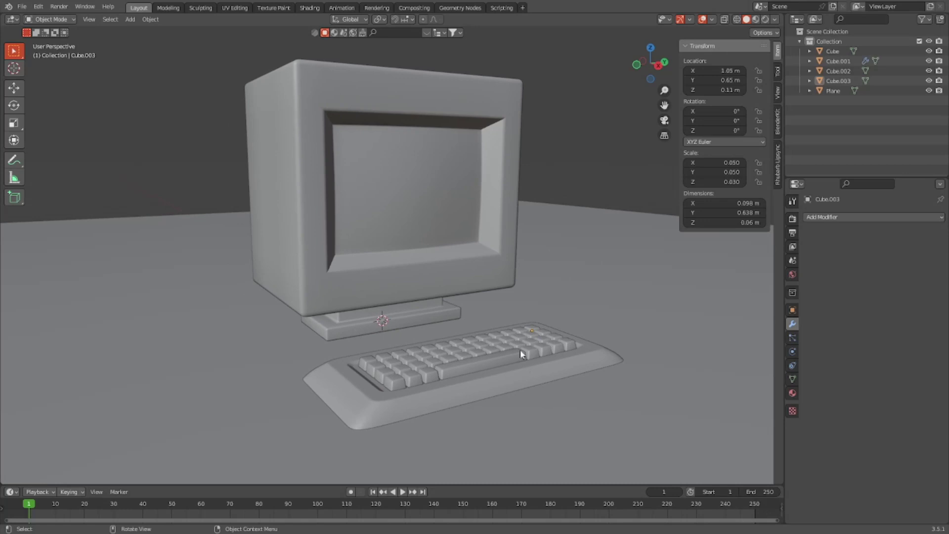
pyautogui.moveTo(521, 349); pyautogui.dragTo(489, 368, button='middle')
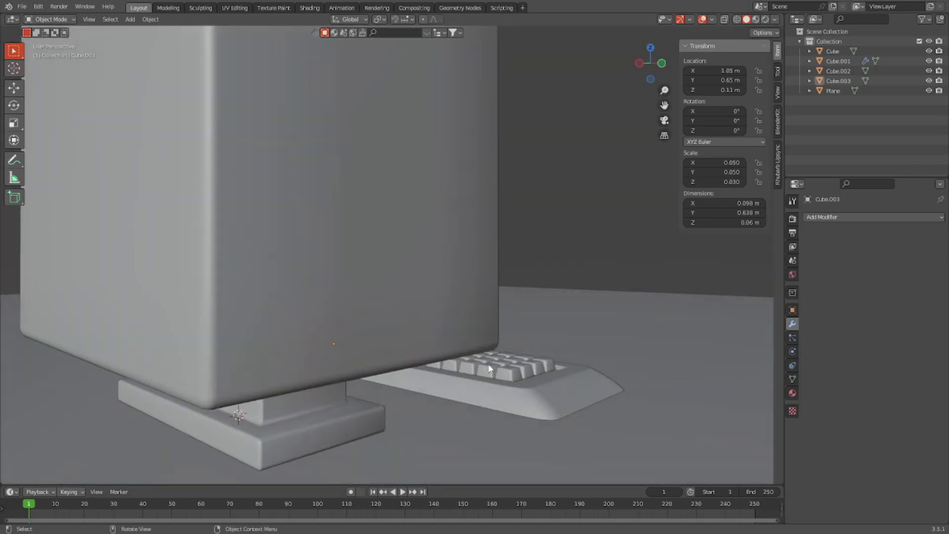
# Select the keyboard base, enter Edit Mode and add two loop cuts across its length without sliding them
pyautogui.click(475, 389)
pyautogui.moveTo(434, 402); pyautogui.dragTo(455, 328, button='middle')
pyautogui.press('Tab')
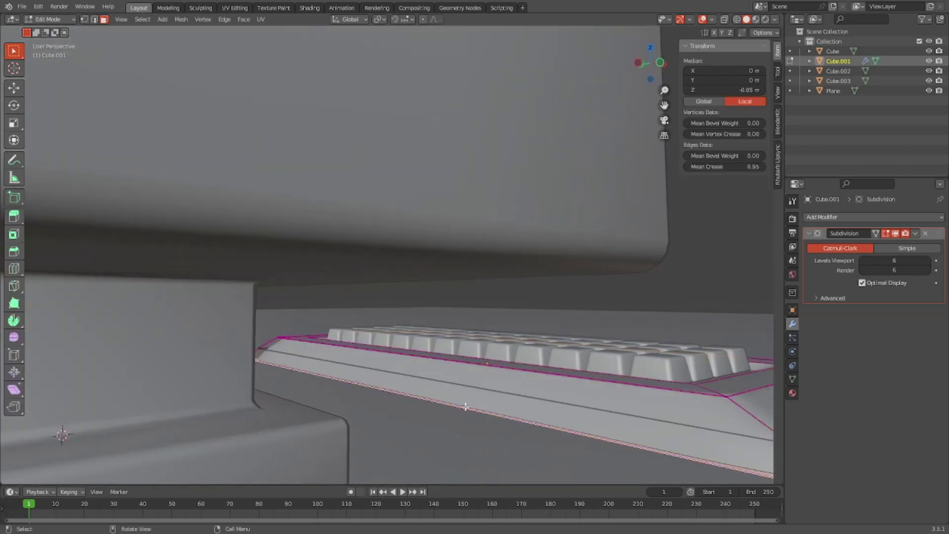
pyautogui.press('Tab')
pyautogui.press('Tab')
pyautogui.press('ctrl')
pyautogui.hotkey('ctrl', 'r')
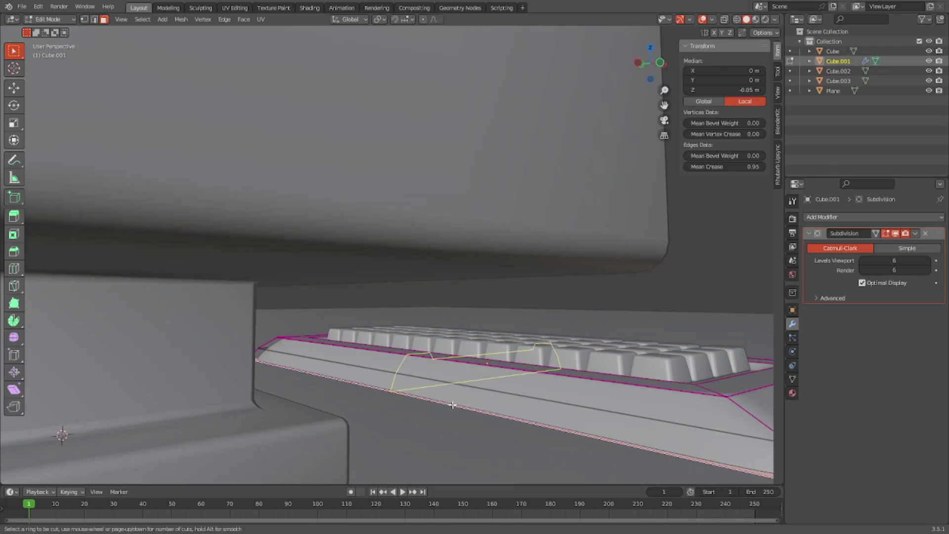
pyautogui.scroll(1, 453, 405)
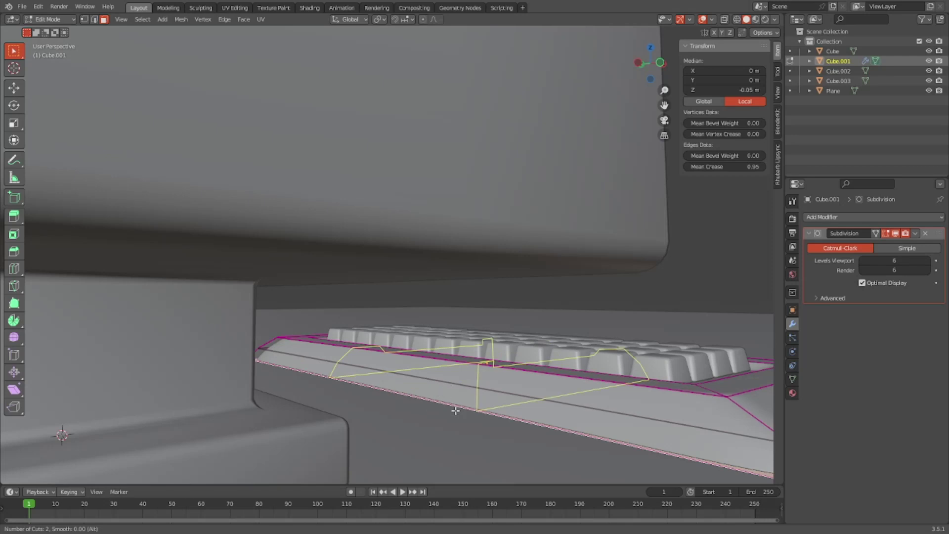
pyautogui.click(458, 408)
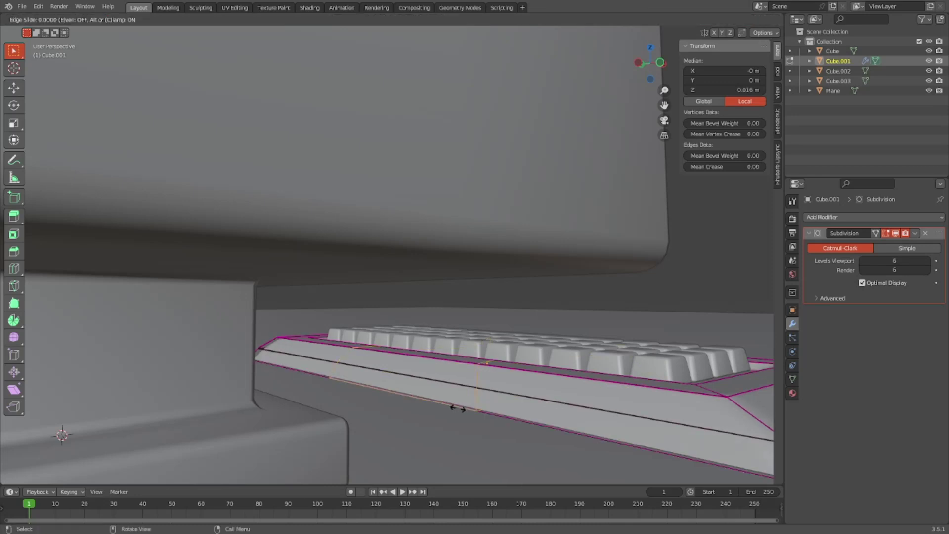
pyautogui.click(458, 408)
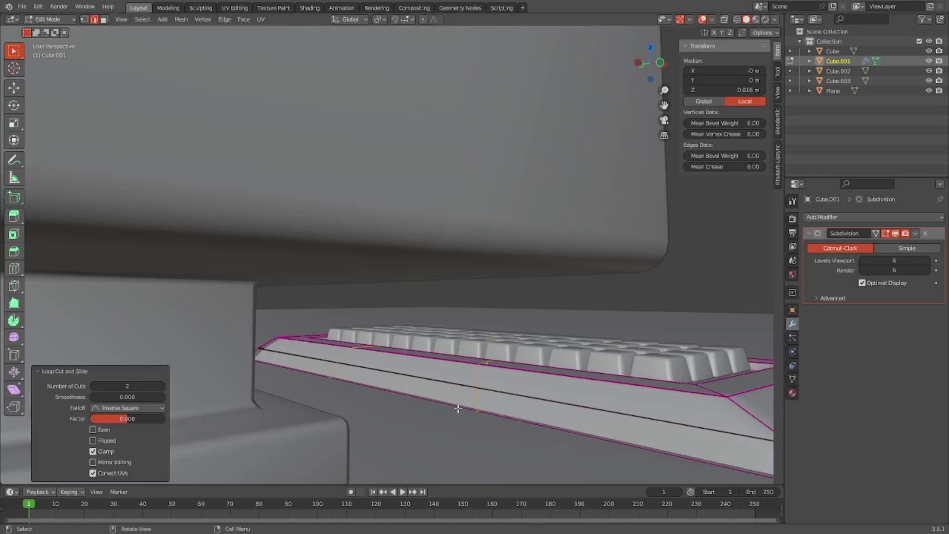
# Isolate the keyboard base in local view and scale the two loops by 0.03 along Y, working from the left view
pyautogui.press('Tab')
pyautogui.press('KP_Divide')
pyautogui.moveTo(458, 408); pyautogui.dragTo(537, 274, button='middle')
pyautogui.press('Tab')
pyautogui.scroll(-3, 547, 256)
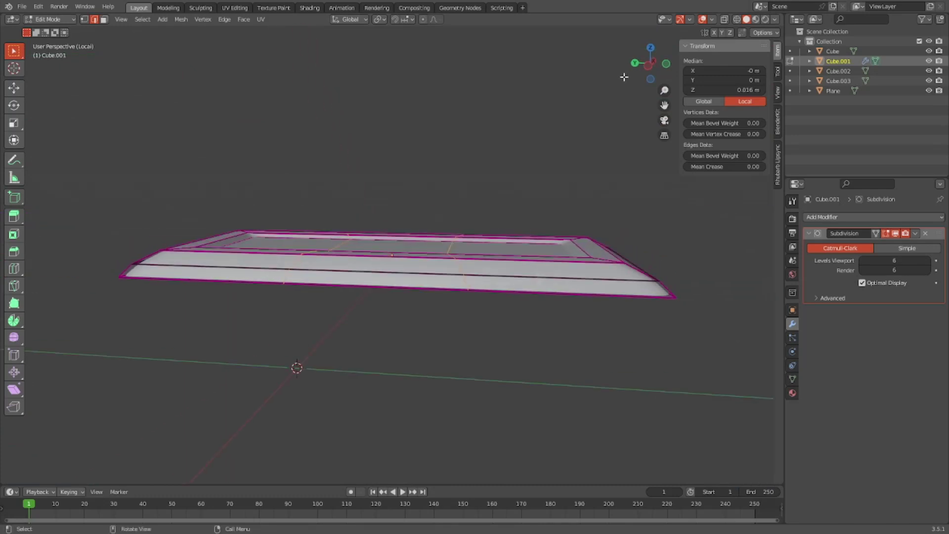
pyautogui.click(651, 65)
pyautogui.scroll(6, 589, 154)
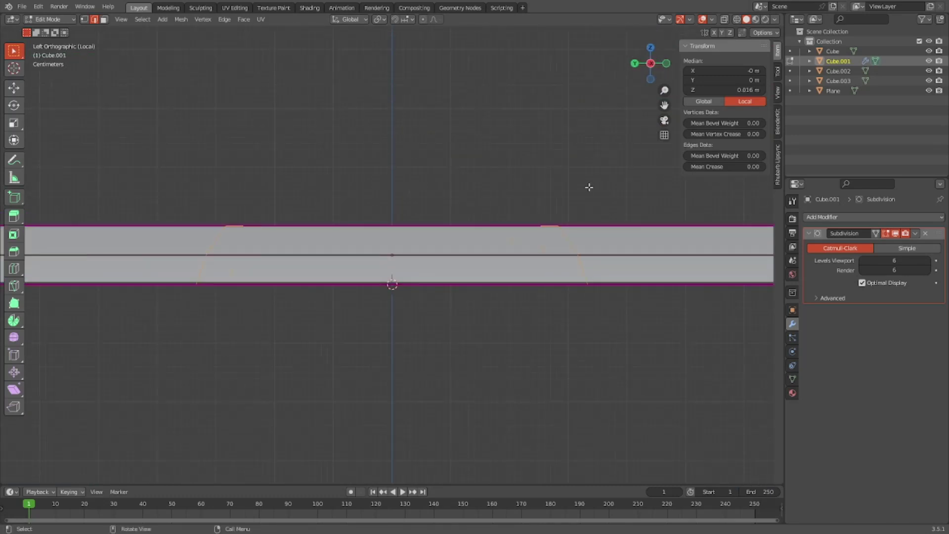
pyautogui.press('s')
pyautogui.press('x')
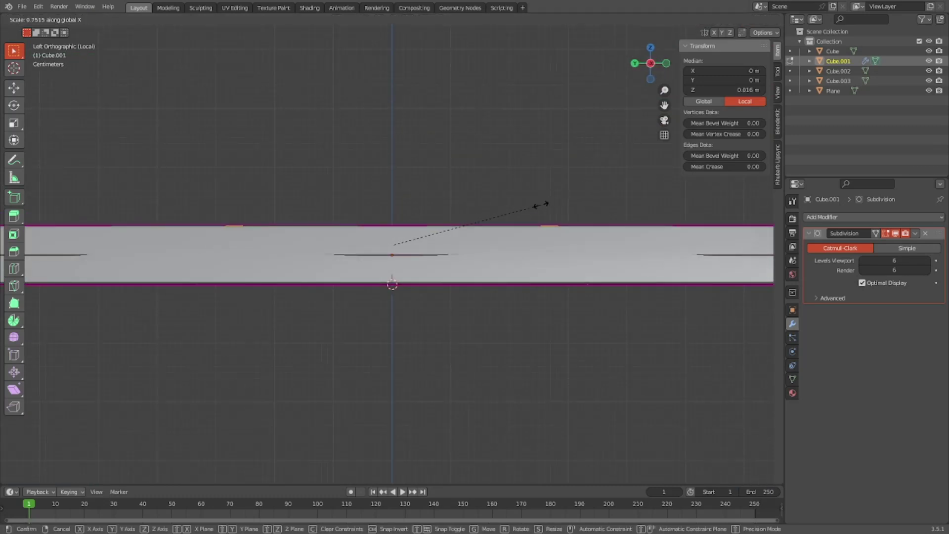
pyautogui.press('y')
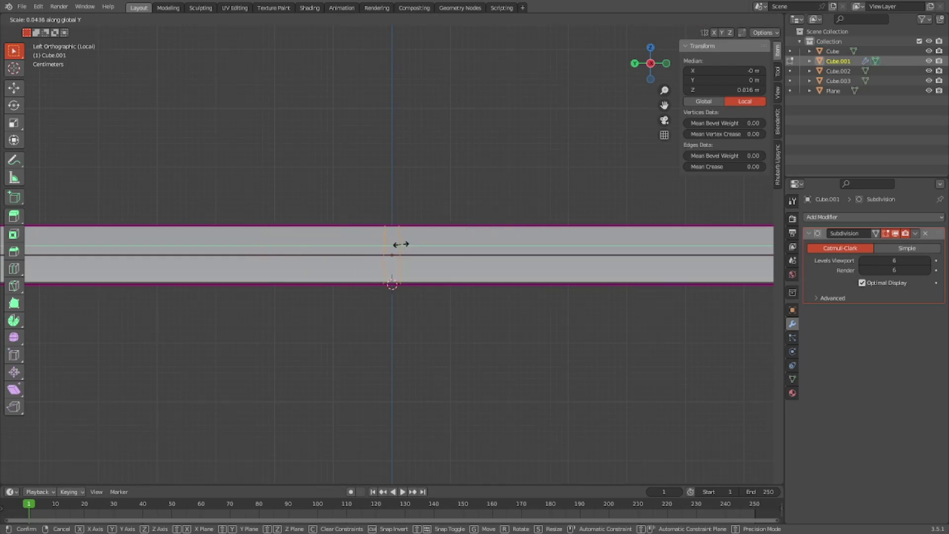
pyautogui.write('0.03')
pyautogui.press('Return')
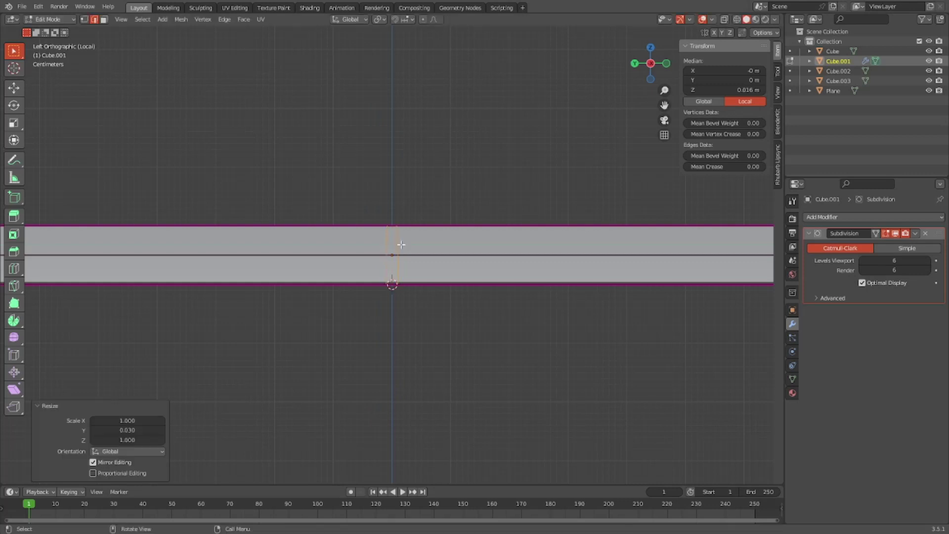
# Add a lengthwise loop cut above the back side's middle edge with slide factor 0.5, and an unslid one below it
pyautogui.moveTo(417, 237); pyautogui.dragTo(538, 148, button='middle')
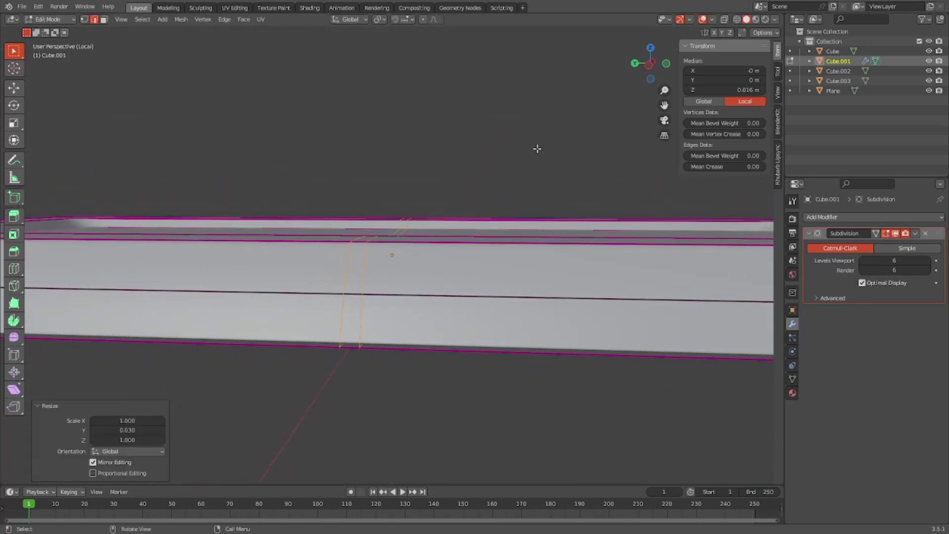
pyautogui.click(651, 68)
pyautogui.scroll(6, 568, 191)
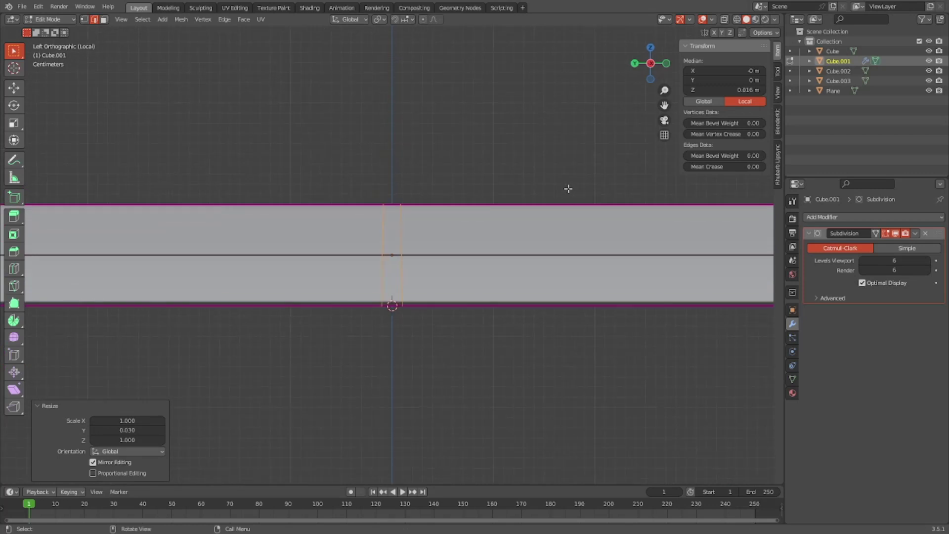
pyautogui.hotkey('ctrl', 'r')
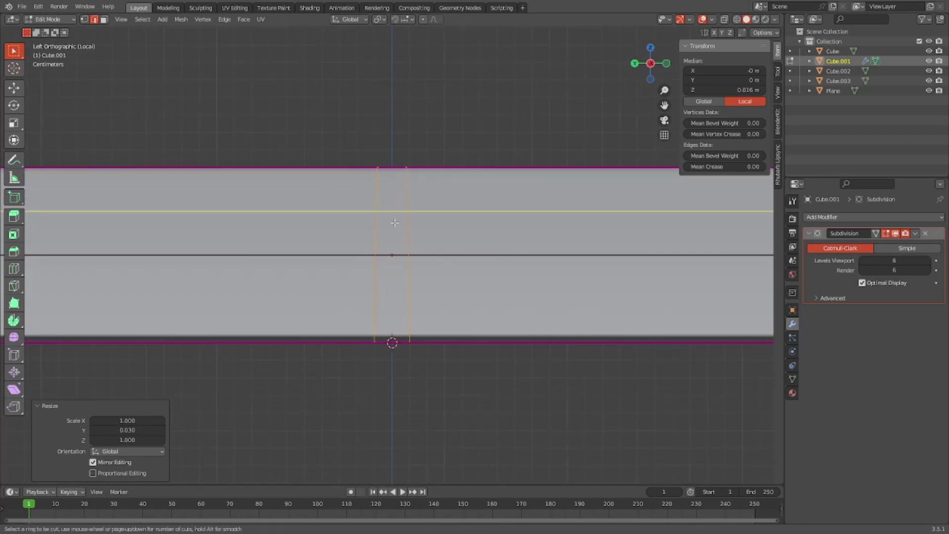
pyautogui.click(395, 223)
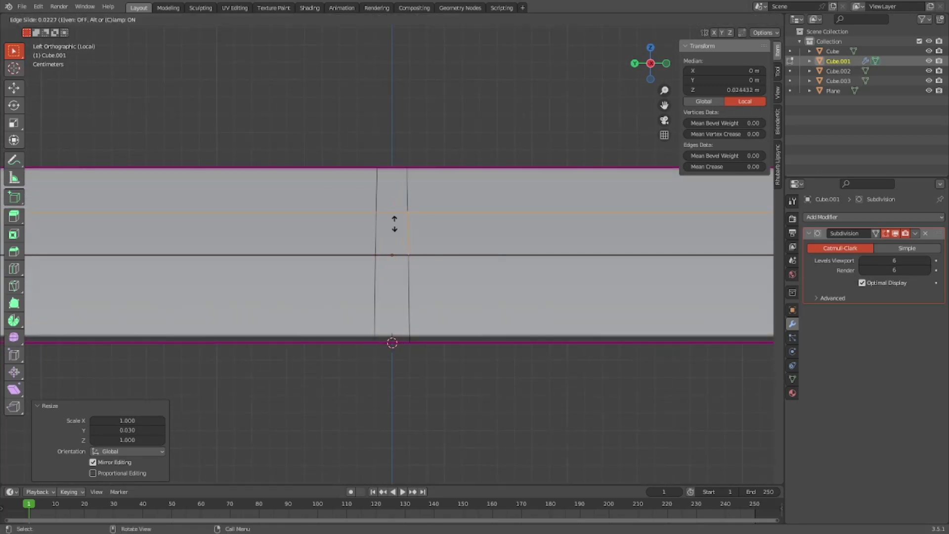
pyautogui.rightClick(381, 246)
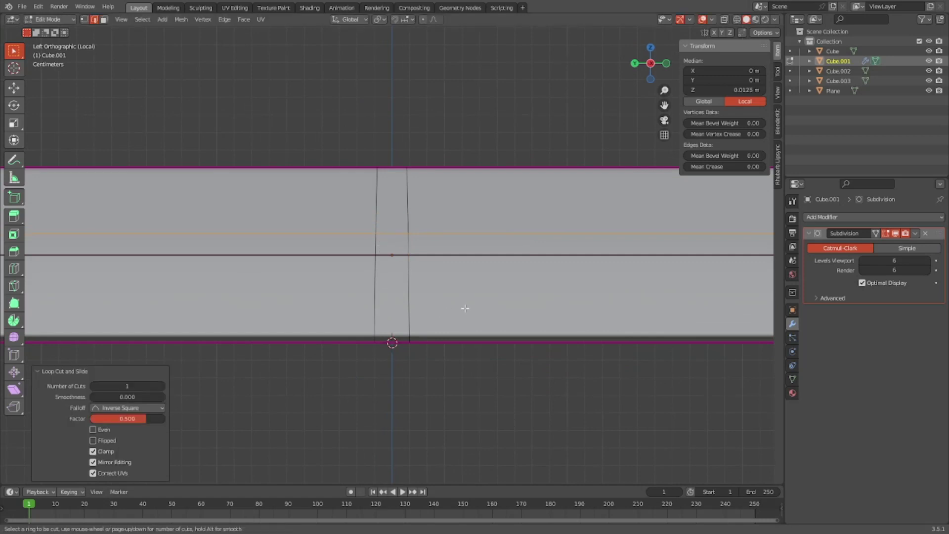
pyautogui.click(393, 311)
pyautogui.rightClick(393, 311)
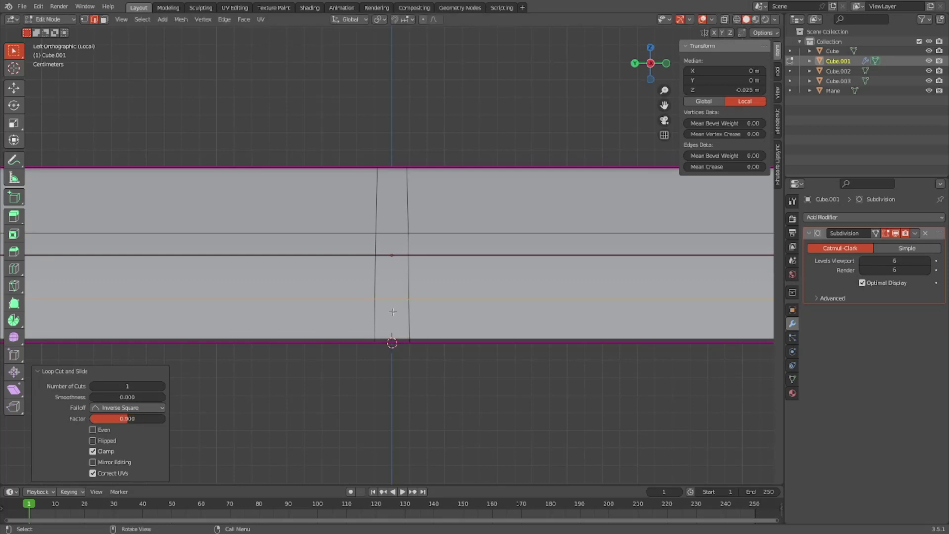
# Move the lower lengthwise loop 0.015 m along Z towards the middle edge
pyautogui.press('g')
pyautogui.press('z')
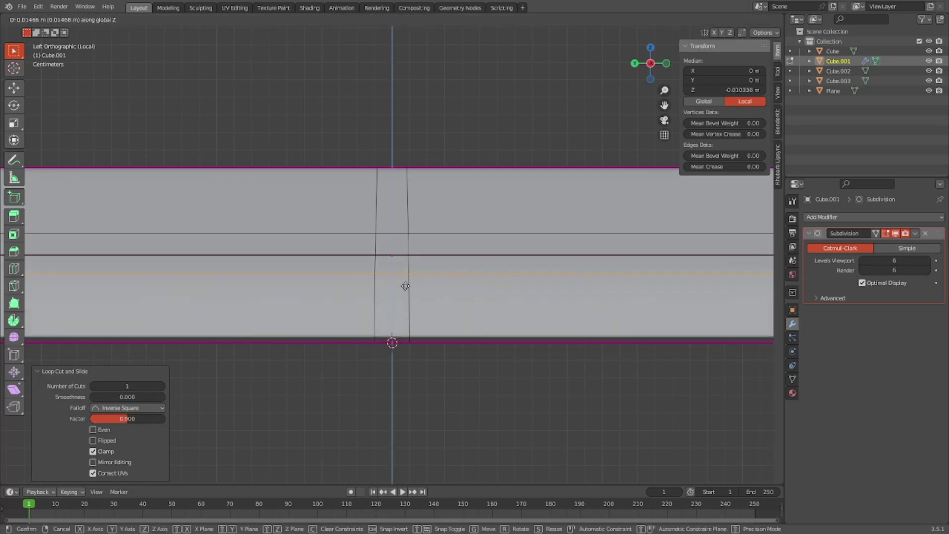
pyautogui.press('BackSpace')
pyautogui.write('.01')
pyautogui.press('Return')
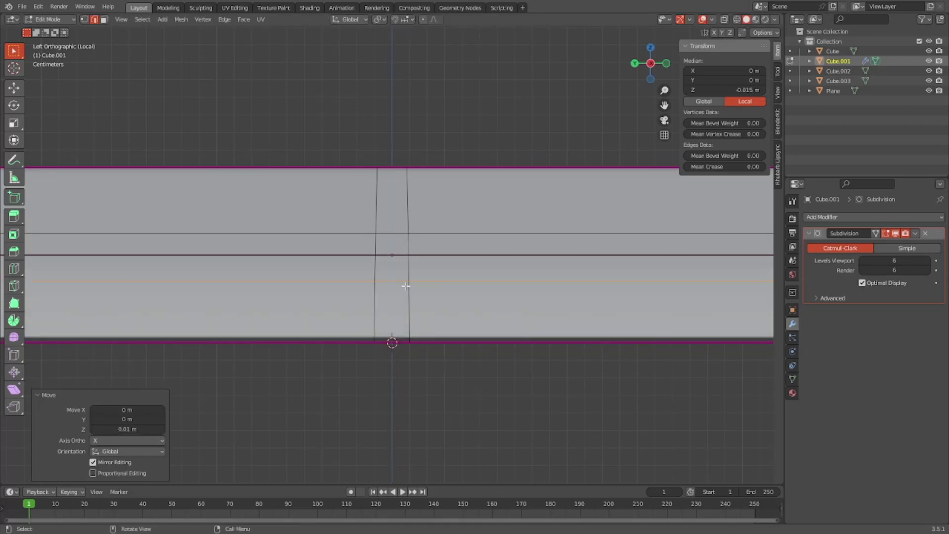
pyautogui.click(142, 429)
pyautogui.write('.015')
pyautogui.press('Return')
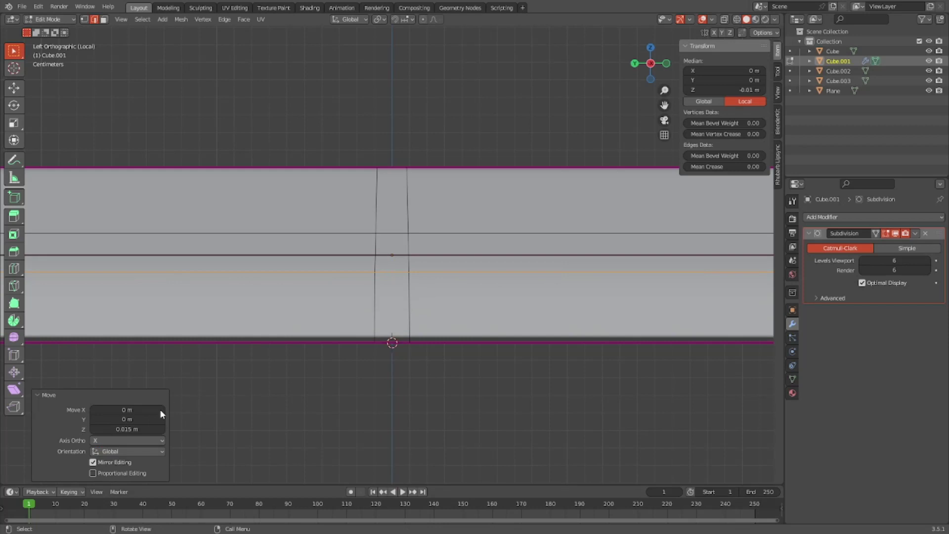
# Select the two small faces enclosed by the loops at the back side's centre, return to Object Mode and exit local view
pyautogui.scroll(10, 392, 276)
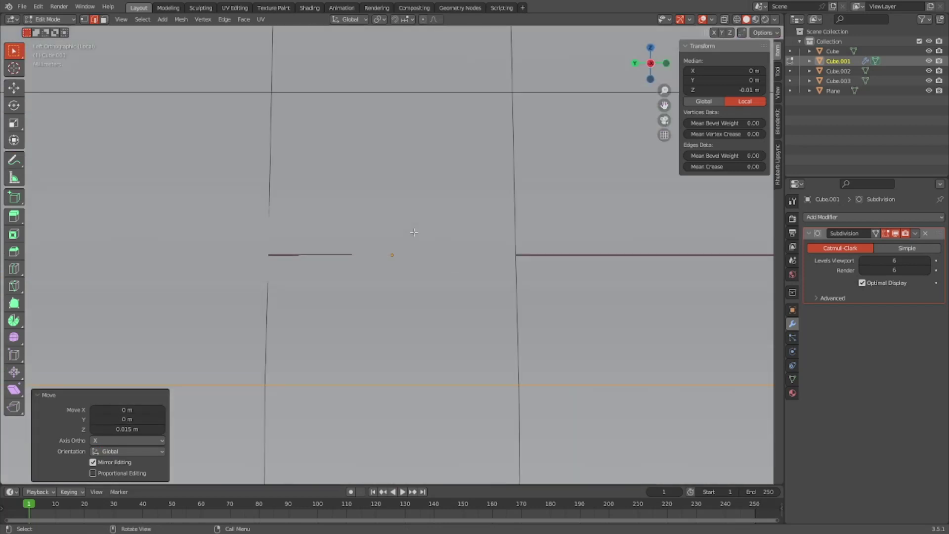
pyautogui.scroll(-4, 414, 232)
pyautogui.press('3')
pyautogui.click(400, 232)
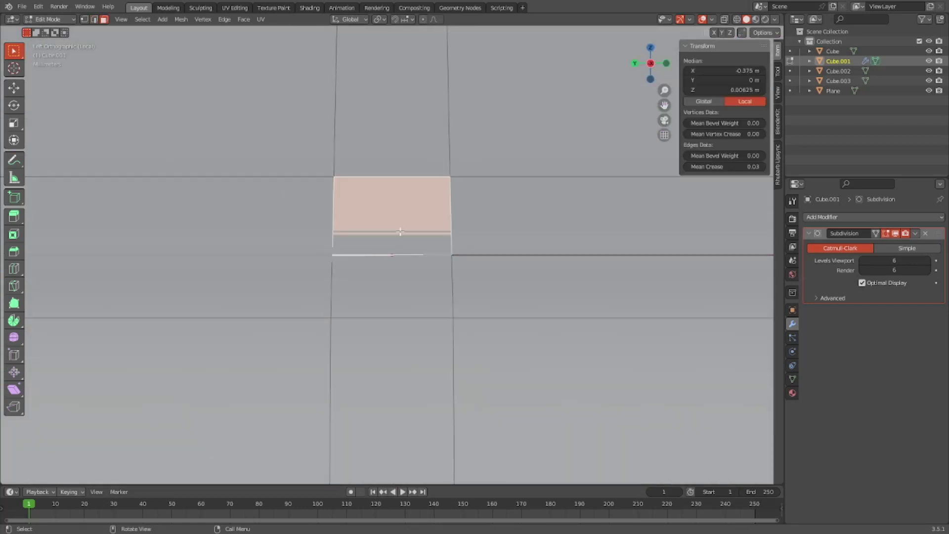
pyautogui.keyDown('shift'); pyautogui.click(406, 274); pyautogui.keyUp('shift')
pyautogui.scroll(-3, 407, 275)
pyautogui.moveTo(407, 274); pyautogui.dragTo(448, 310, button='middle')
pyautogui.scroll(-12, 461, 274)
pyautogui.press('Tab')
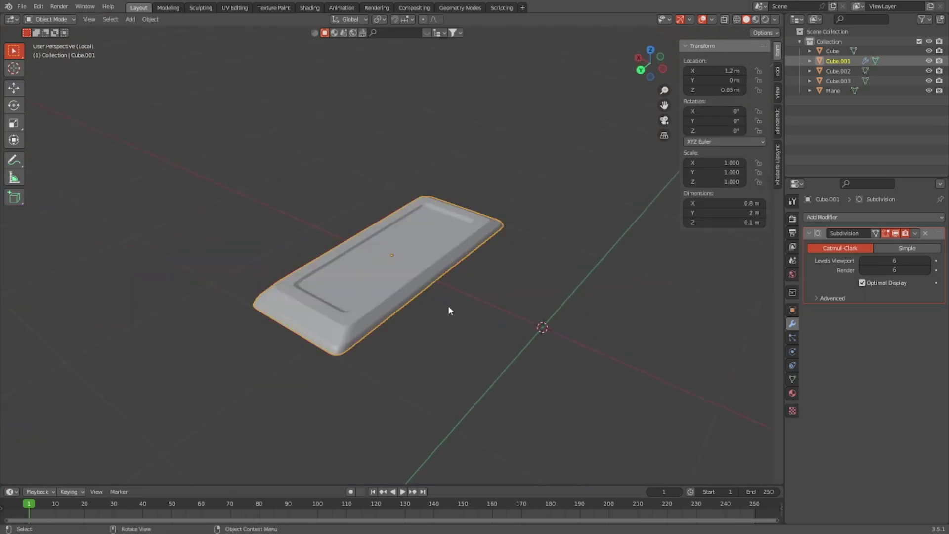
pyautogui.press('KP_Divide')
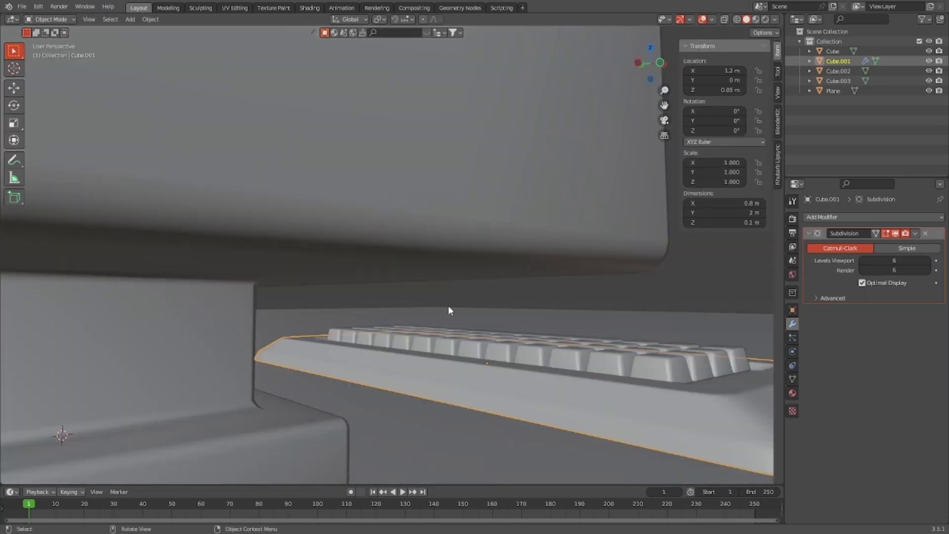
# Reopen the base's mesh, select only the lower small face on its back side and extrude it -0.01 m along X
pyautogui.press('Tab')
pyautogui.moveTo(466, 289); pyautogui.dragTo(500, 365, button='middle')
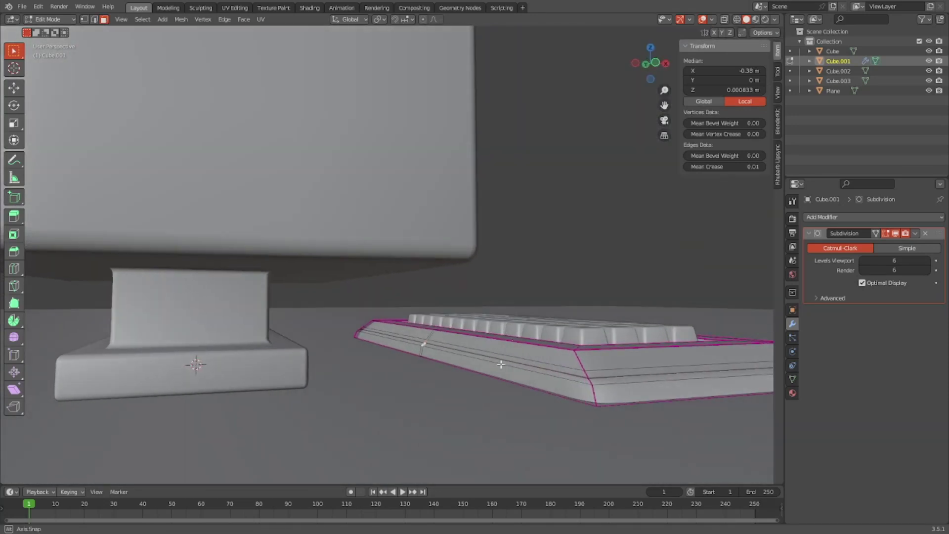
pyautogui.scroll(3, 460, 394)
pyautogui.click(436, 395)
pyautogui.scroll(-2, 436, 394)
pyautogui.moveTo(436, 395); pyautogui.dragTo(455, 388, button='middle')
pyautogui.press('e')
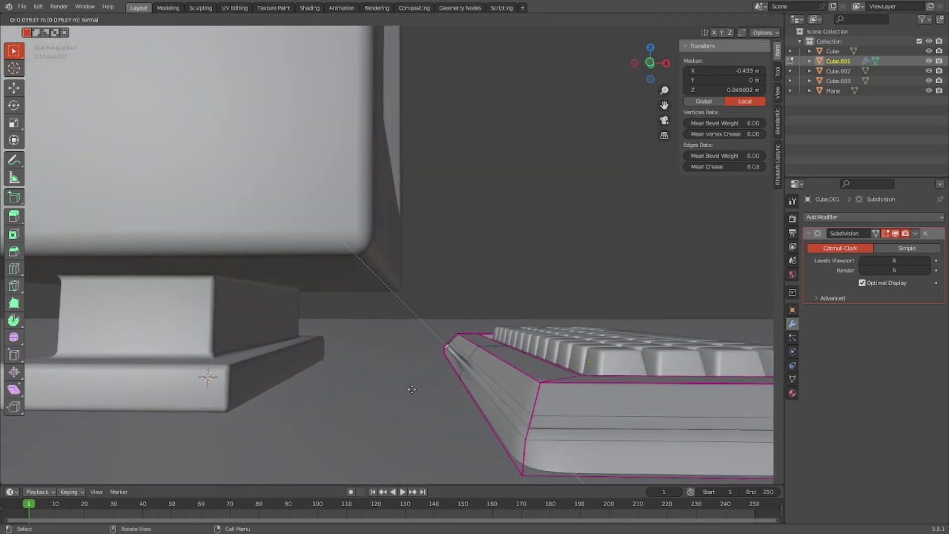
pyautogui.press('x')
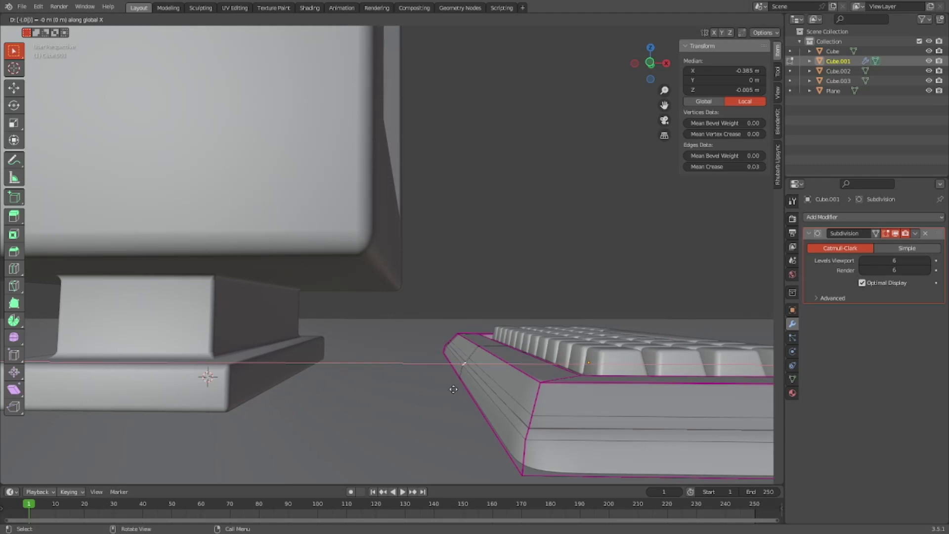
pyautogui.press('Return')
# Select all faces of the small extruded block and set their mean edge crease to 0.90
pyautogui.moveTo(454, 379); pyautogui.dragTo(459, 317, button='middle')
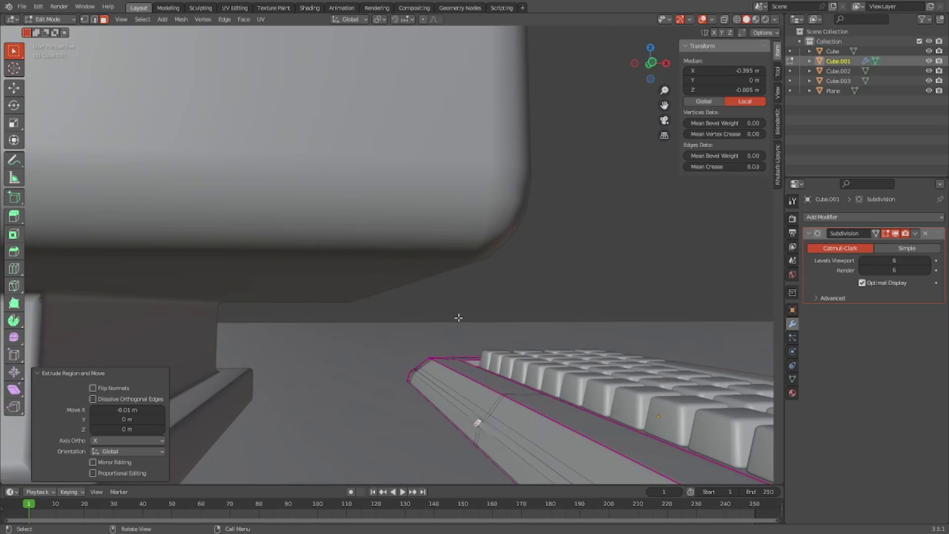
pyautogui.press('KP_Decimal')
pyautogui.moveTo(459, 318); pyautogui.dragTo(616, 263, button='middle')
pyautogui.scroll(-2, 469, 306)
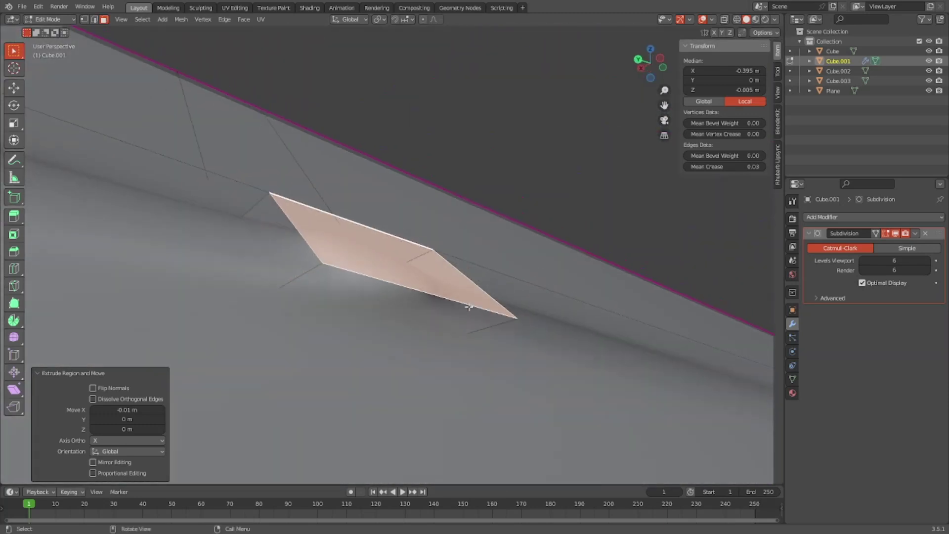
pyautogui.moveTo(469, 307); pyautogui.dragTo(312, 268, button='middle')
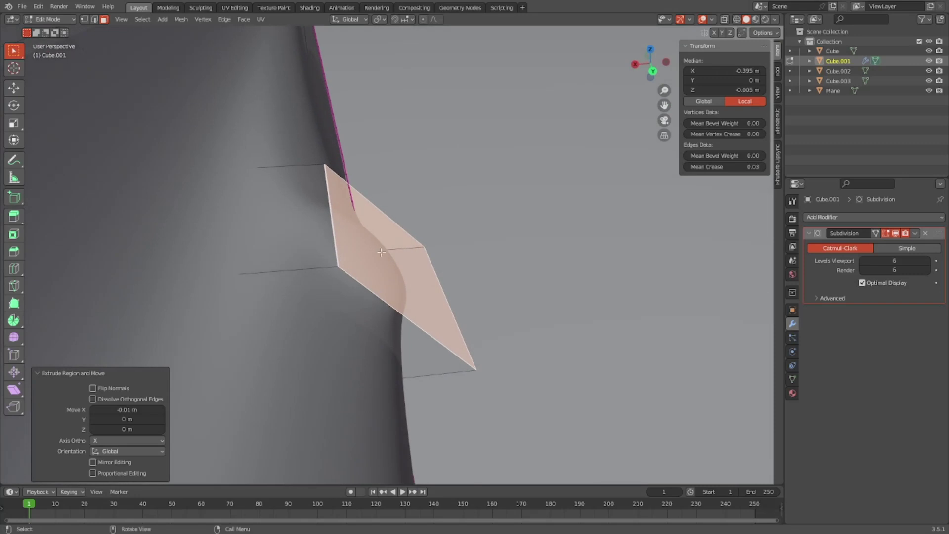
pyautogui.keyDown('alt'); pyautogui.click(324, 273); pyautogui.keyUp('alt')
pyautogui.moveTo(408, 237); pyautogui.dragTo(482, 195, button='middle')
pyautogui.moveTo(744, 166); pyautogui.dragTo(862, 167)
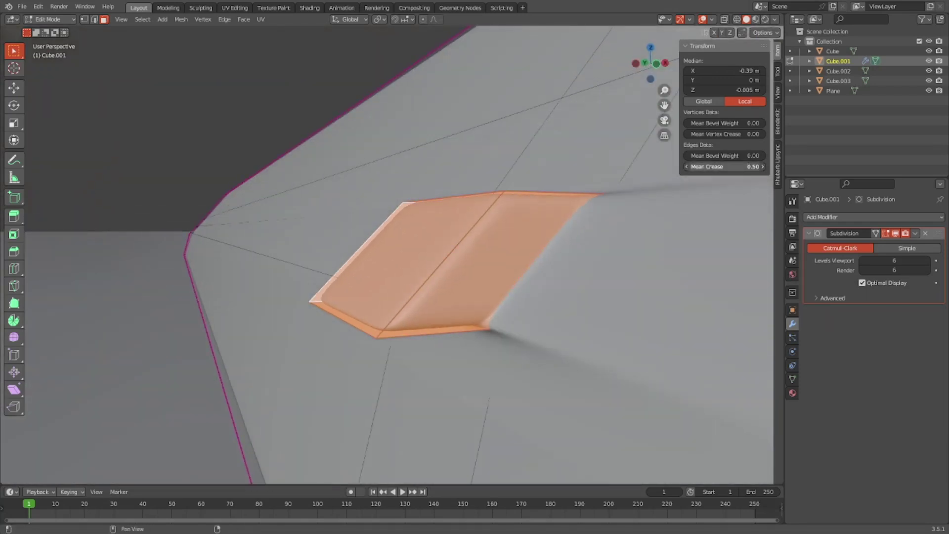
pyautogui.moveTo(747, 167); pyautogui.dragTo(717, 166)
pyautogui.click(734, 166)
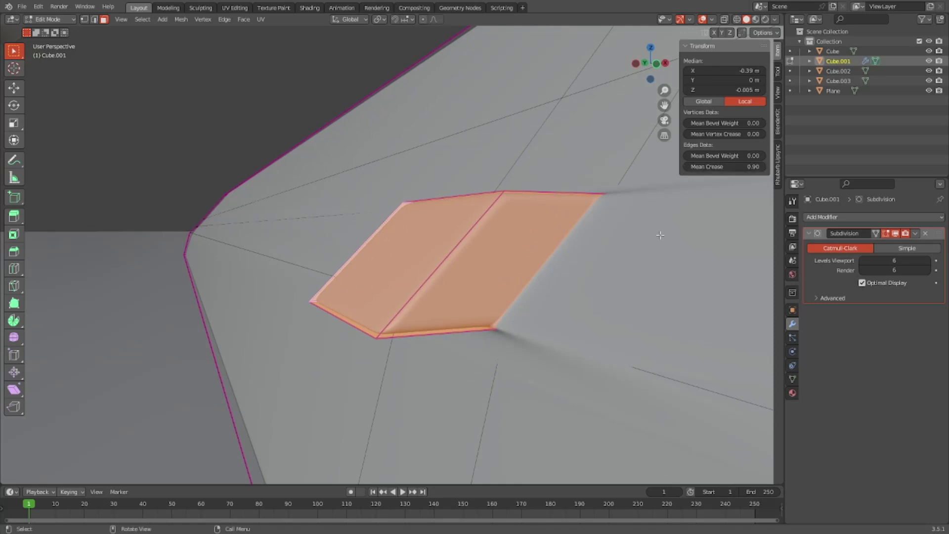
# Select the extruded block's upper outer edge, move it -0.01 m along X and return to Object Mode
pyautogui.press('Tab')
pyautogui.scroll(-5, 603, 266)
pyautogui.moveTo(595, 277)
pyautogui.mouseDown(button='middle')
pyautogui.moveTo(586, 307)
pyautogui.moveTo(589, 286)
pyautogui.moveTo(568, 269)
pyautogui.moveTo(583, 284)
pyautogui.mouseUp(button='middle')
pyautogui.press('Tab')
pyautogui.scroll(4, 583, 284)
pyautogui.moveTo(468, 264); pyautogui.dragTo(612, 90, button='middle')
pyautogui.click(434, 228)
pyautogui.moveTo(660, 66); pyautogui.dragTo(544, 162)
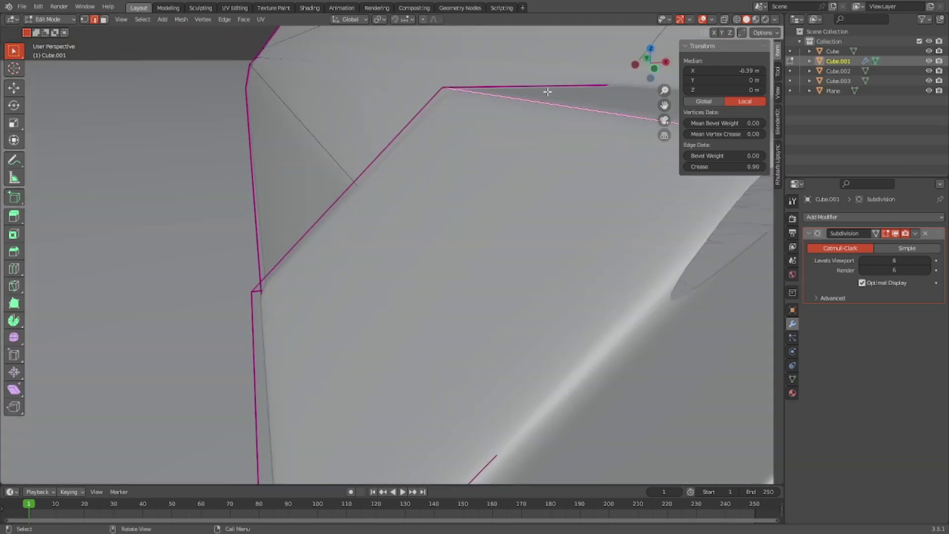
pyautogui.click(655, 70)
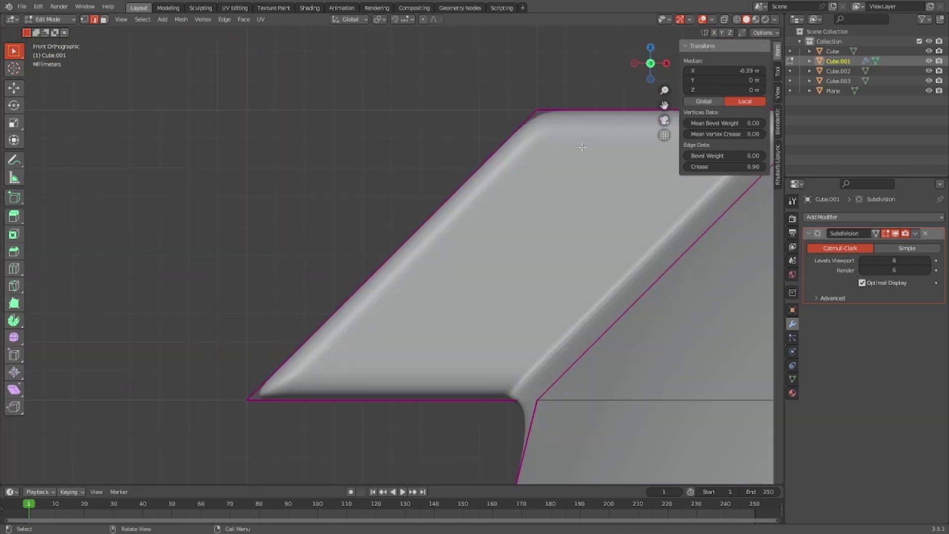
pyautogui.press('g')
pyautogui.press('x')
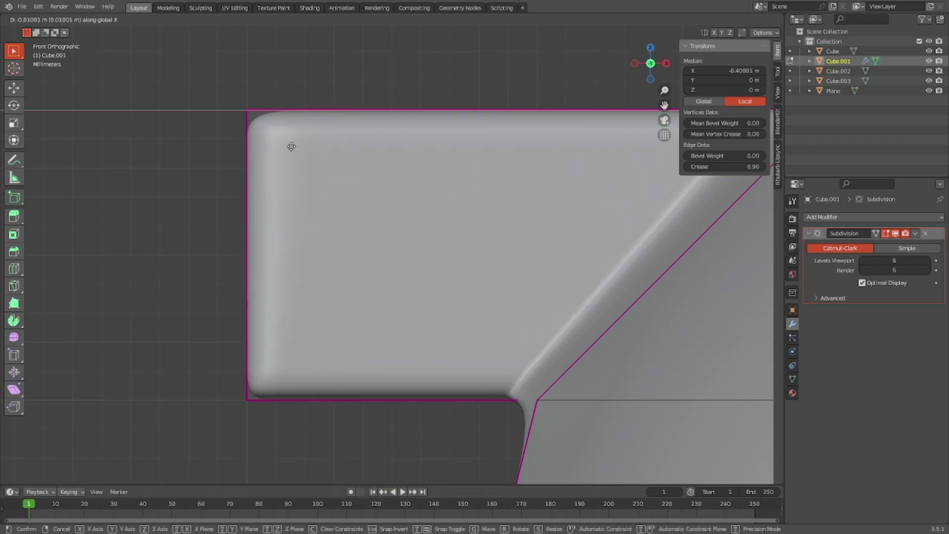
pyautogui.write('-0.01')
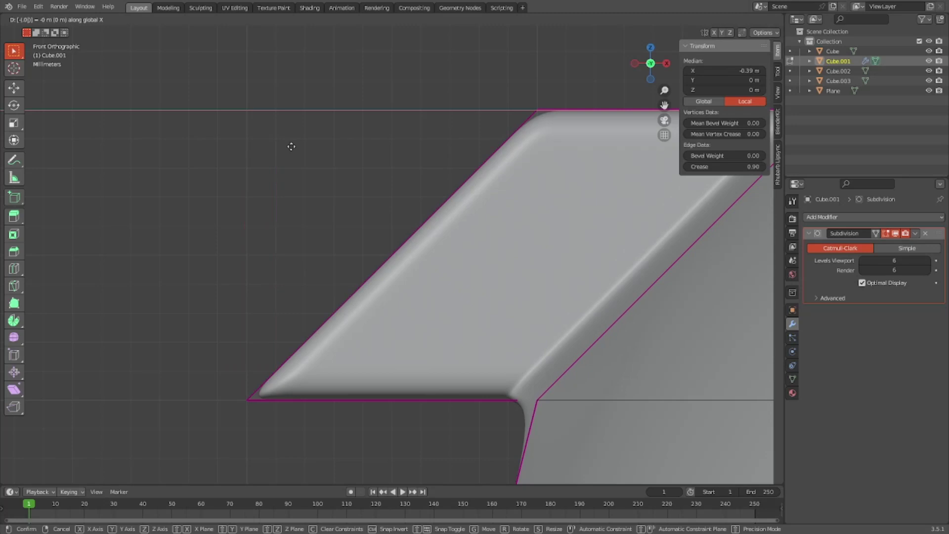
pyautogui.press('Return')
pyautogui.scroll(-7, 303, 140)
pyautogui.press('Tab')
# Examine the shape of the connector block on the keyboard's back side
pyautogui.scroll(-6, 311, 135)
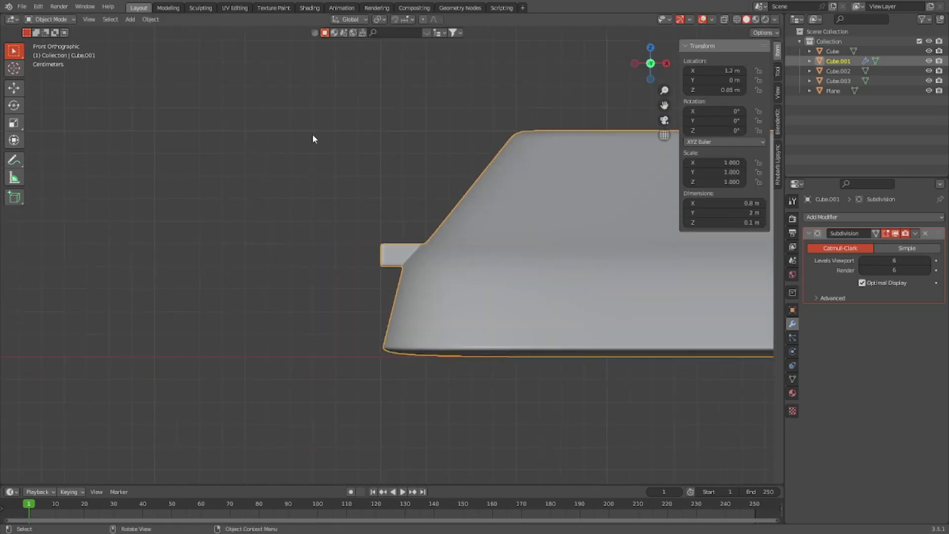
pyautogui.moveTo(312, 134); pyautogui.dragTo(381, 174, button='middle')
pyautogui.scroll(-2, 334, 164)
pyautogui.scroll(-5, 334, 164)
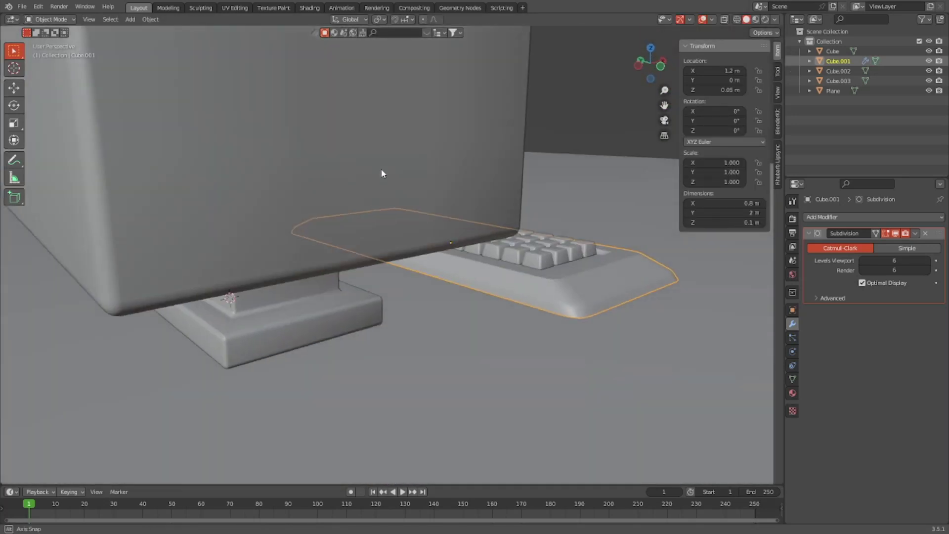
pyautogui.scroll(6, 381, 173)
pyautogui.scroll(3, 395, 210)
pyautogui.scroll(4, 395, 210)
pyautogui.moveTo(411, 241); pyautogui.dragTo(470, 267, button='middle')
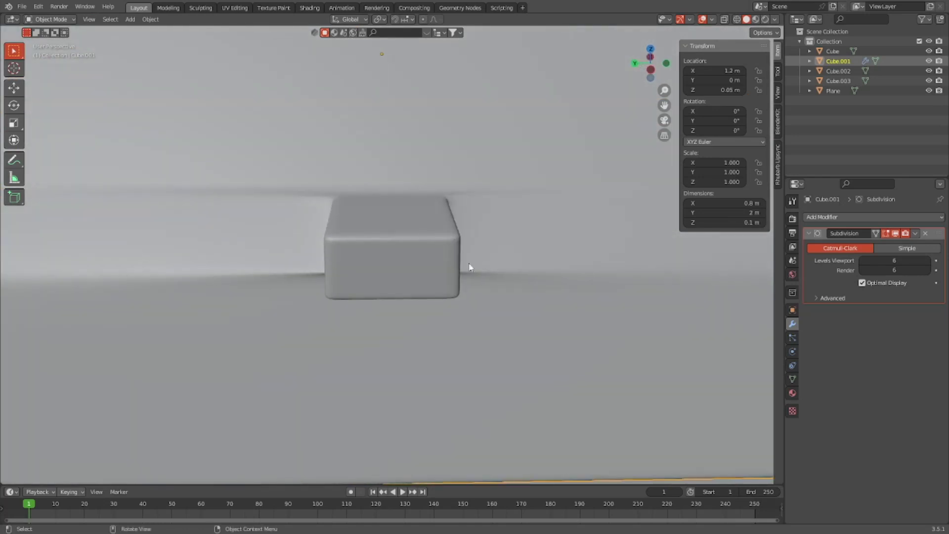
pyautogui.scroll(-4, 432, 272)
# Add a cylinder mesh at the scene's origin
pyautogui.hotkey('shift', 'a')
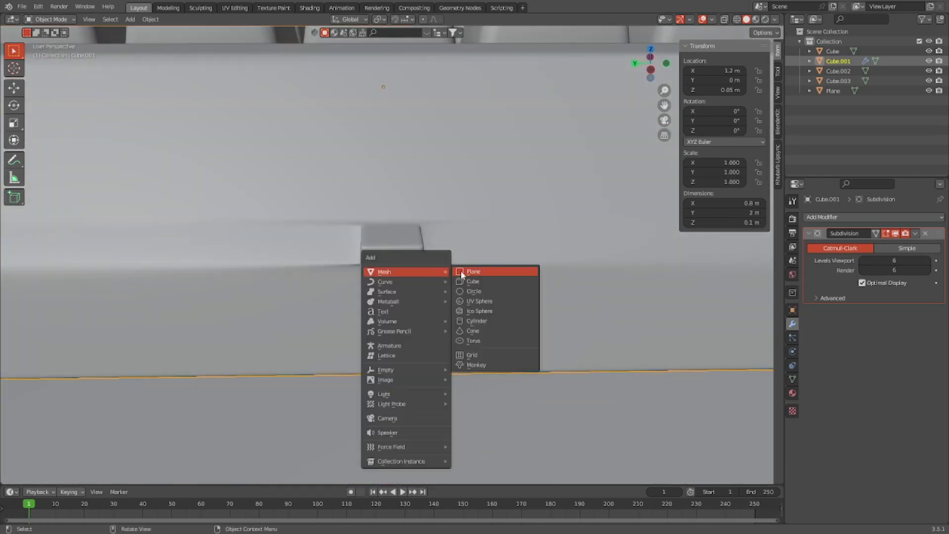
pyautogui.hotkey('shift', 'a')
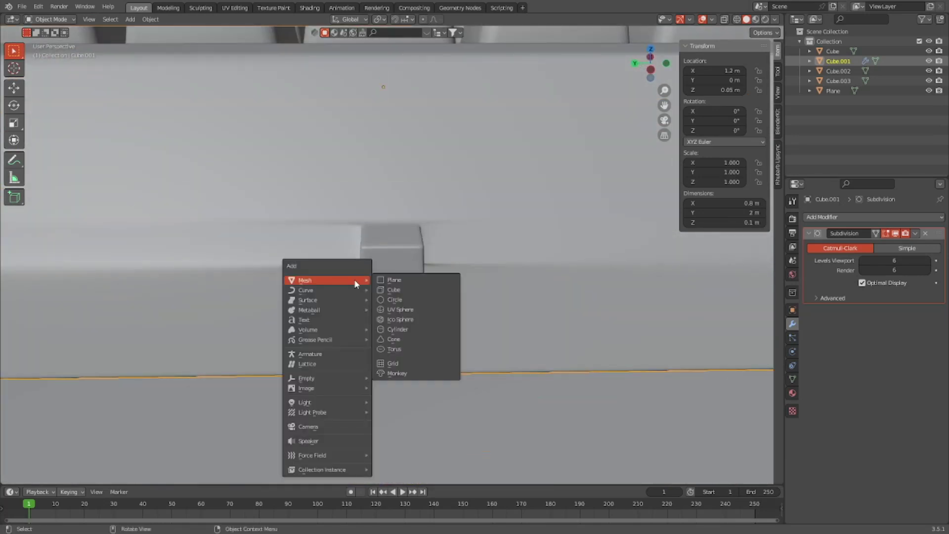
pyautogui.hotkey('shift', 'a')
pyautogui.moveTo(373, 282)
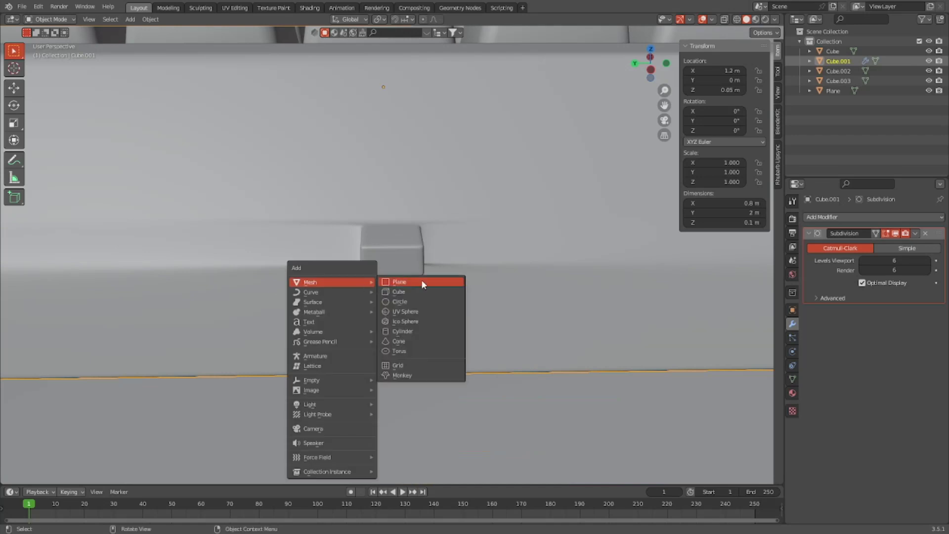
pyautogui.click(428, 331)
pyautogui.press('KP_Decimal')
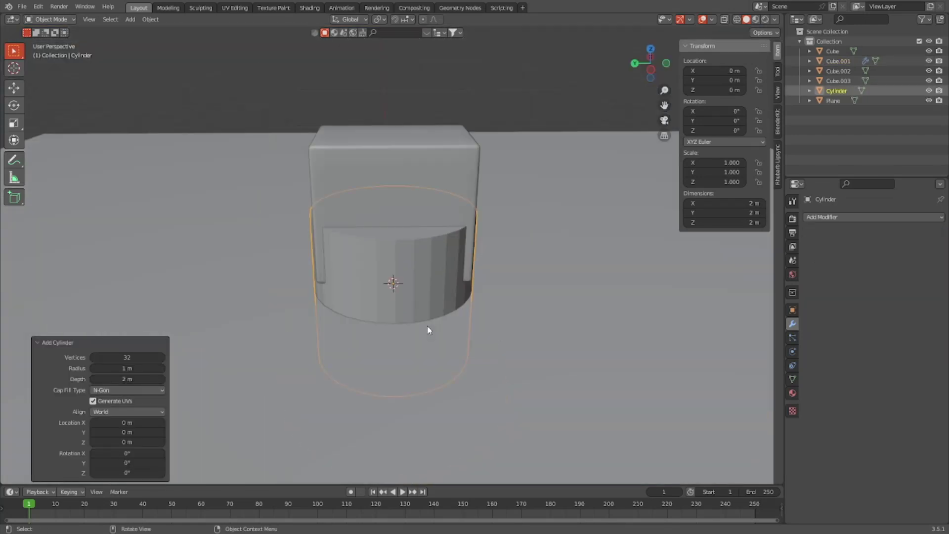
pyautogui.moveTo(430, 328); pyautogui.dragTo(490, 313, button='middle')
pyautogui.scroll(5, 490, 326)
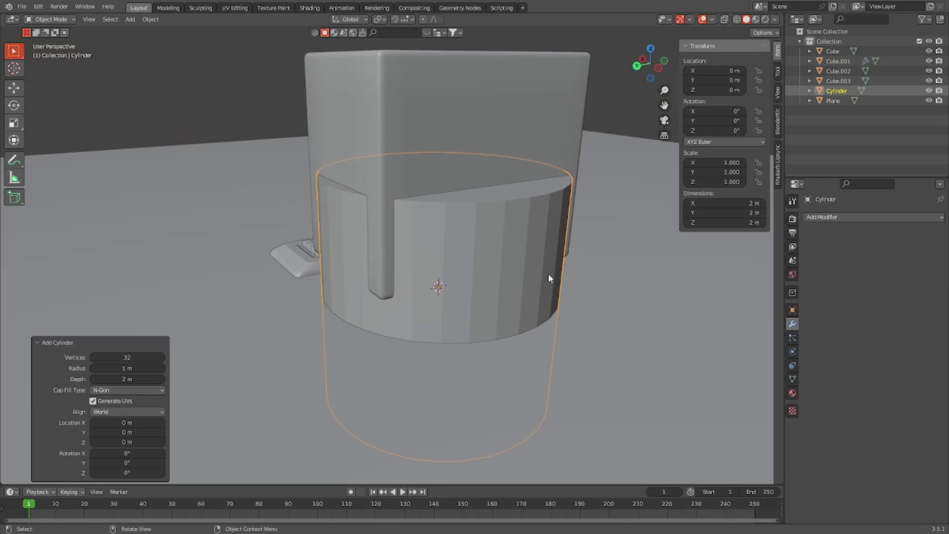
# Scale the cylinder to 0.01 in X and Y only, keeping its Z length
pyautogui.press('s')
pyautogui.hotkey('shift', 'z')
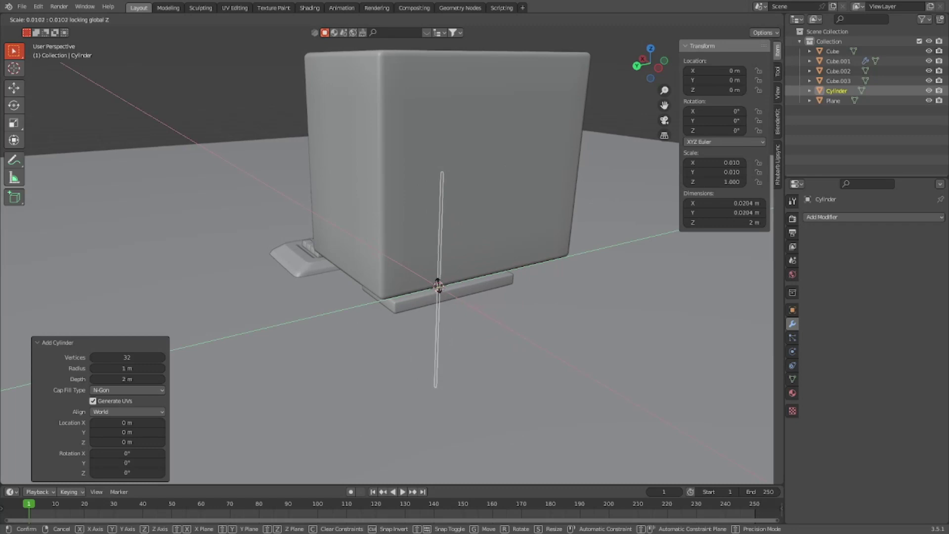
pyautogui.write('01')
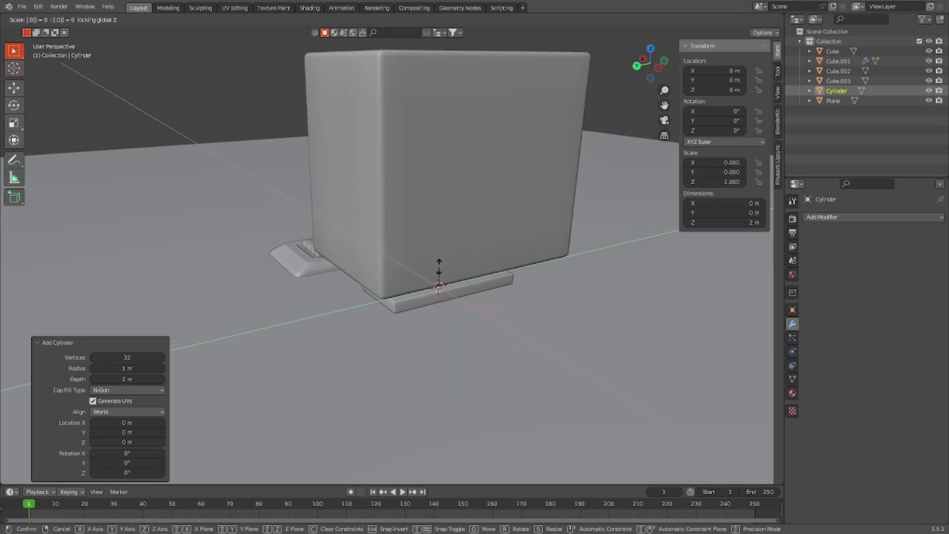
pyautogui.press('Return')
pyautogui.scroll(5, 525, 252)
pyautogui.moveTo(523, 247); pyautogui.dragTo(581, 230, button='middle')
pyautogui.scroll(4, 580, 229)
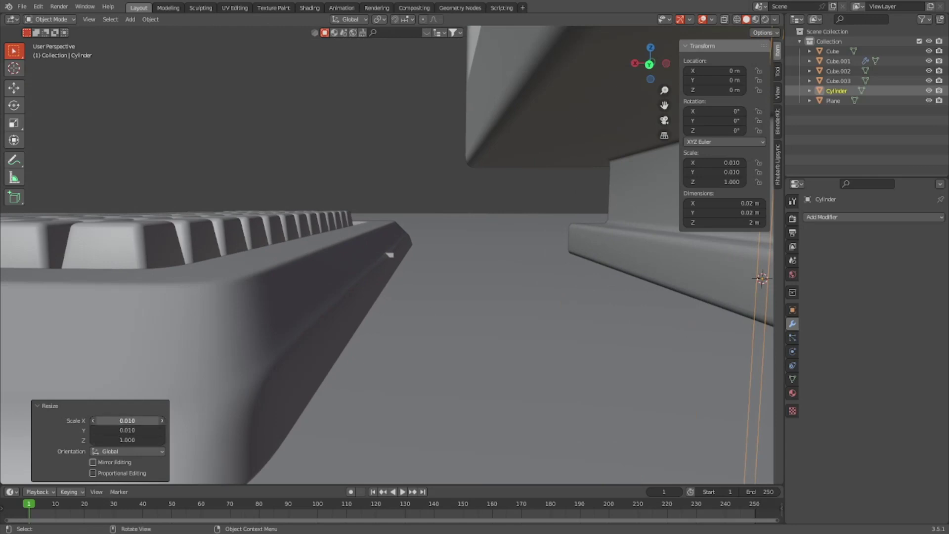
# Change the cylinder's X and Y resize factors to 0.005
pyautogui.moveTo(127, 421); pyautogui.dragTo(126, 430)
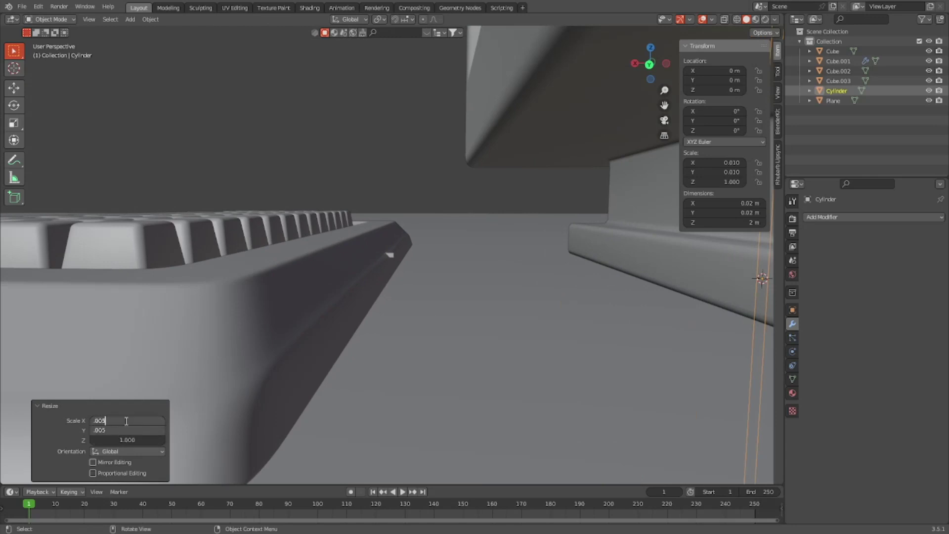
pyautogui.press('Return')
pyautogui.scroll(-4, 402, 256)
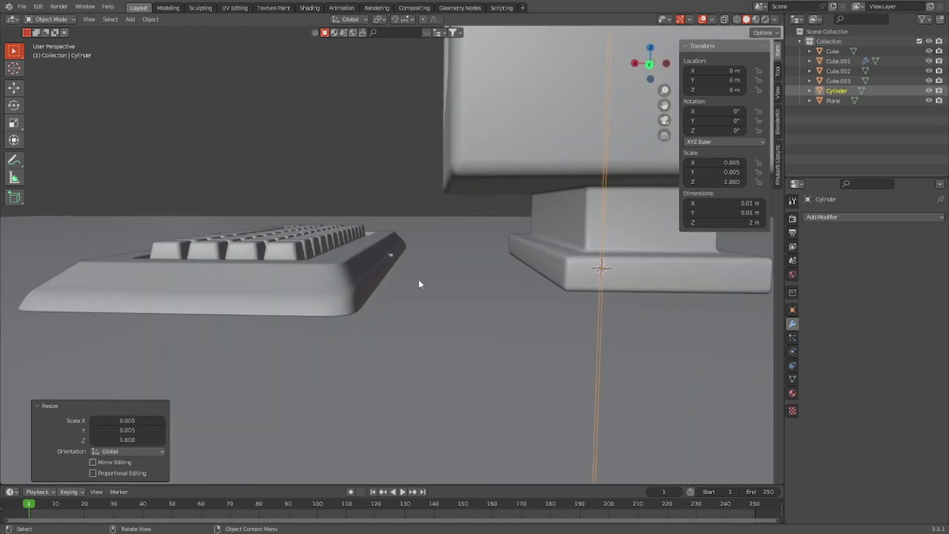
pyautogui.scroll(-4, 579, 227)
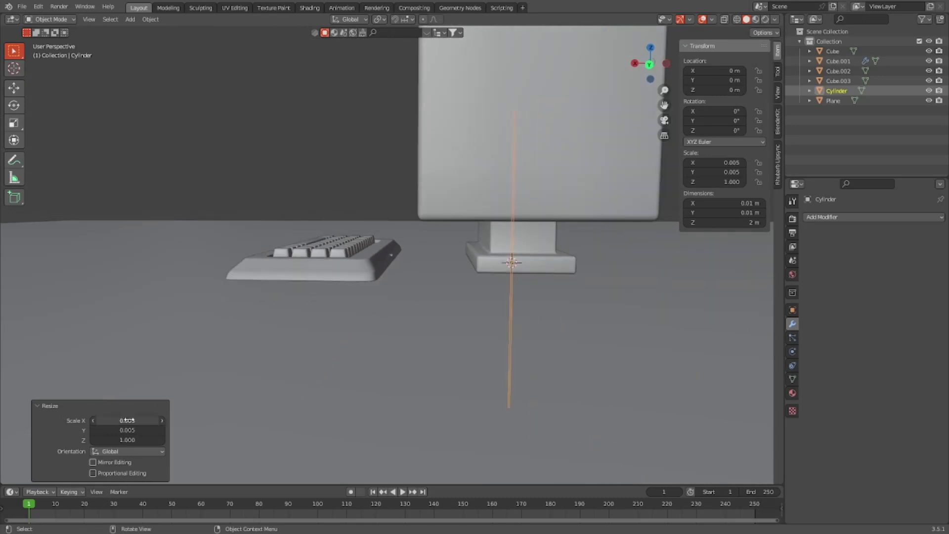
# Try X and Y resize factors of 0.001 on the cylinder and delete it
pyautogui.moveTo(131, 420)
pyautogui.mouseDown()
pyautogui.moveTo(122, 421)
pyautogui.moveTo(134, 430)
pyautogui.mouseUp()
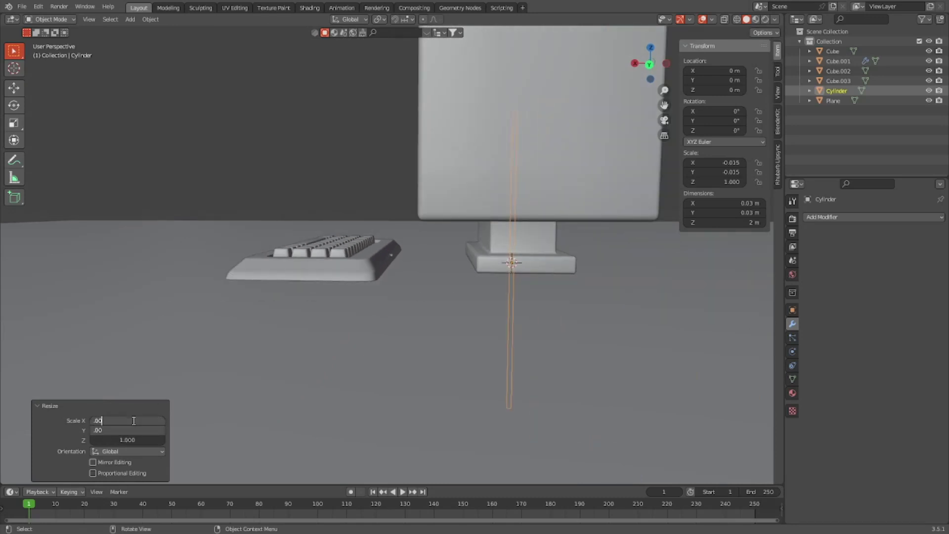
pyautogui.write('1')
pyautogui.press('Return')
pyautogui.scroll(8, 485, 296)
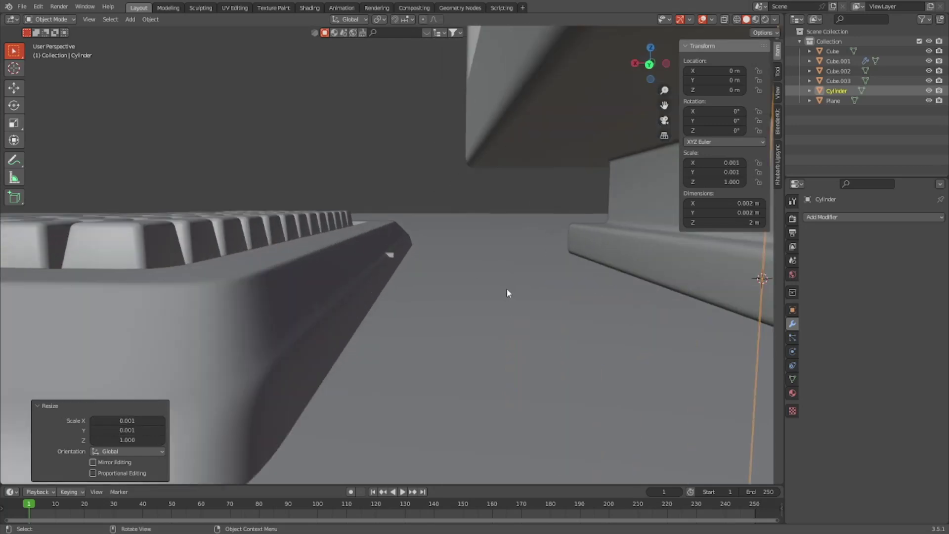
pyautogui.moveTo(507, 290); pyautogui.dragTo(518, 247, button='middle')
pyautogui.scroll(-5, 534, 314)
pyautogui.rightClick(514, 246)
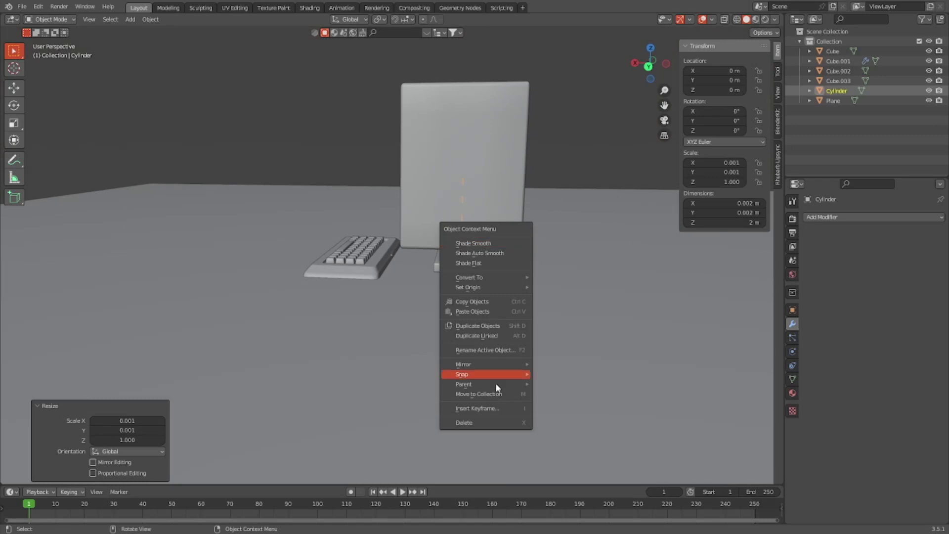
pyautogui.click(477, 421)
# Add a Path curve at the scene's origin and open it in Edit Mode
pyautogui.hotkey('shift', 'a')
pyautogui.moveTo(480, 275)
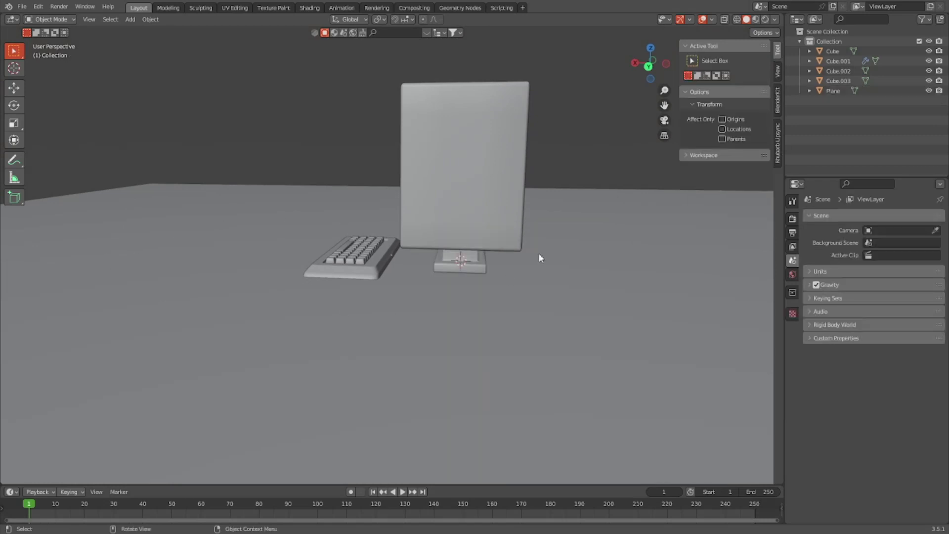
pyautogui.hotkey('shift', 'a')
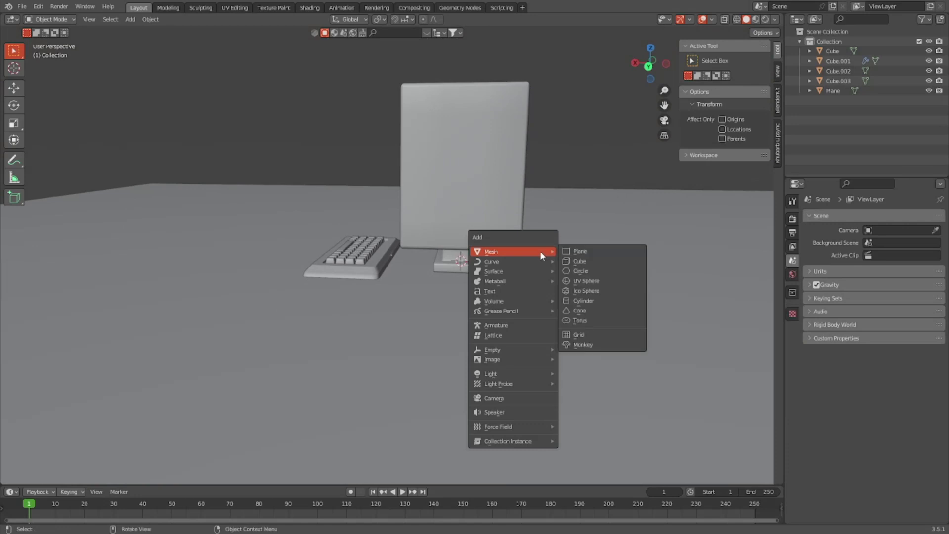
pyautogui.moveTo(509, 315)
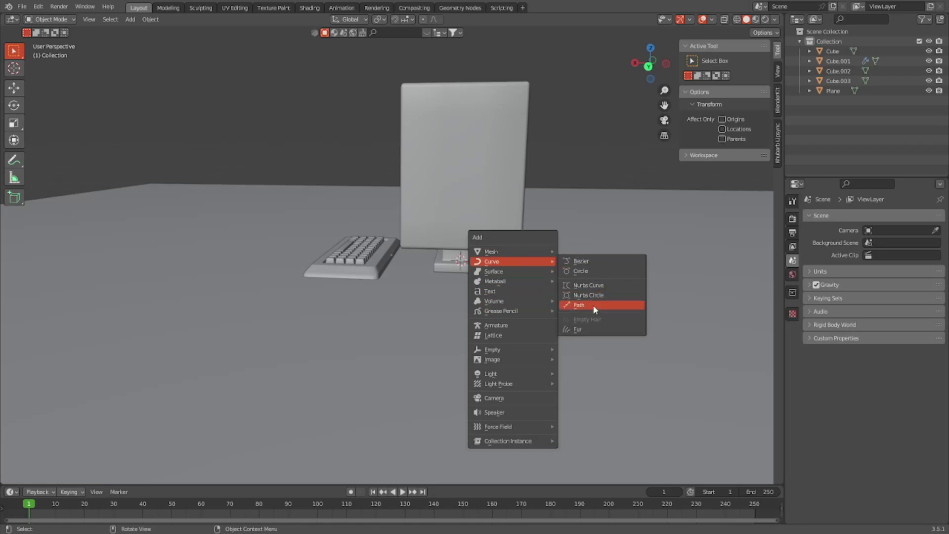
pyautogui.click(595, 310)
pyautogui.scroll(3, 477, 163)
pyautogui.moveTo(477, 163); pyautogui.dragTo(435, 267, button='middle')
pyautogui.press('Tab')
pyautogui.scroll(-7, 444, 249)
pyautogui.scroll(7, 516, 199)
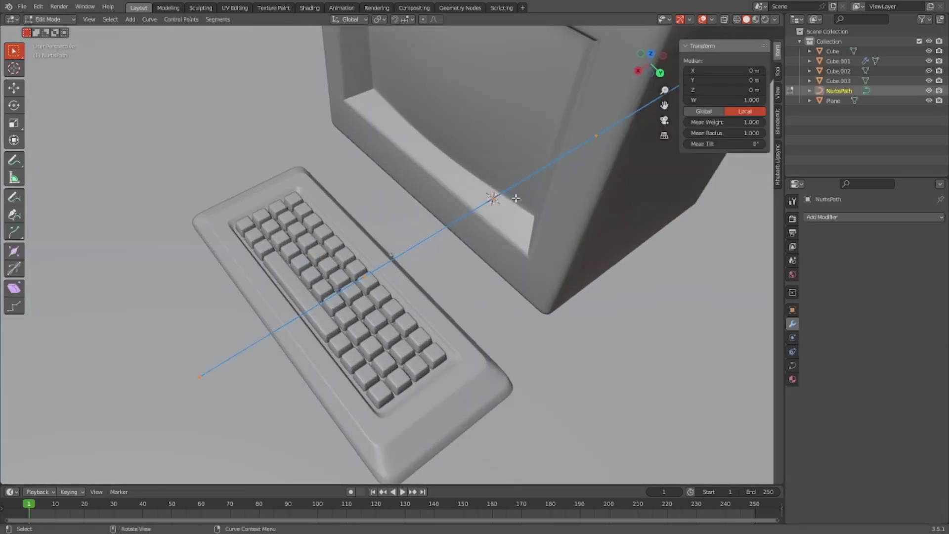
# Return the path to Object Mode in top view and scale it to about 0.407 along X, ending at the keyboard's connector block
pyautogui.click(651, 53)
pyautogui.scroll(-4, 600, 218)
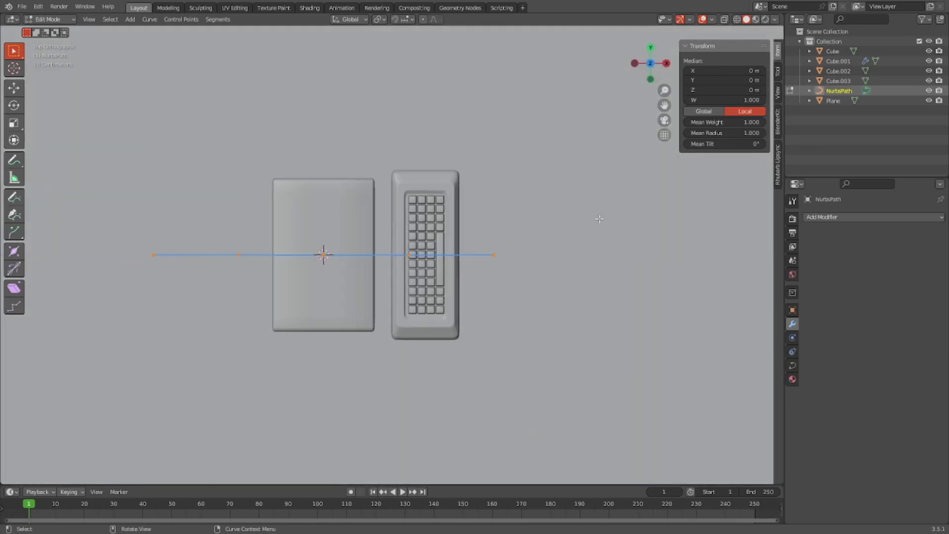
pyautogui.click(600, 219)
pyautogui.scroll(5, 541, 228)
pyautogui.scroll(-1, 455, 235)
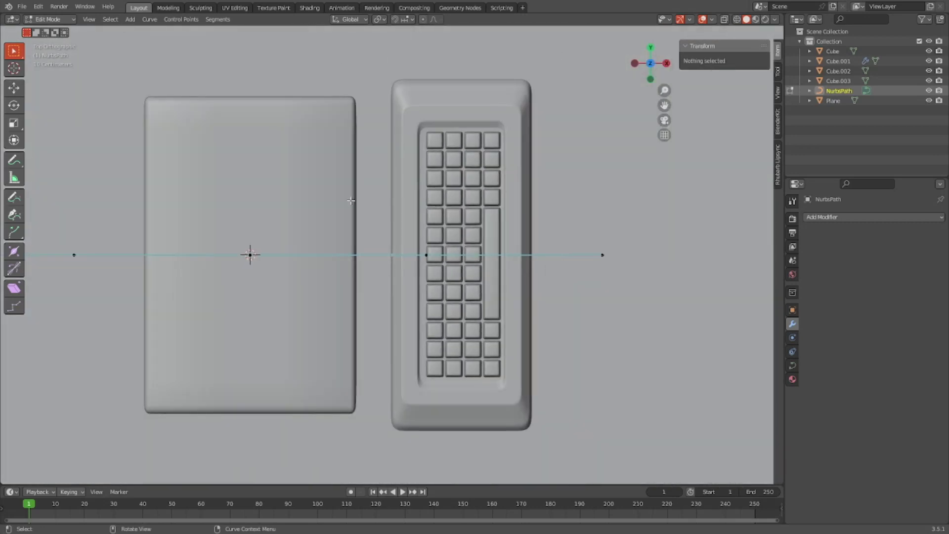
pyautogui.scroll(-3, 351, 200)
pyautogui.press('Tab')
pyautogui.scroll(5, 562, 208)
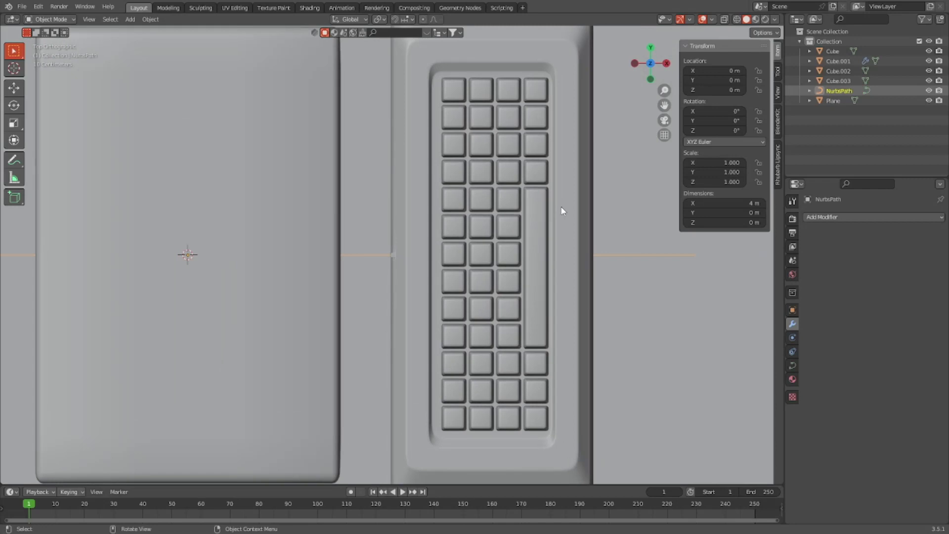
pyautogui.scroll(-5, 562, 211)
pyautogui.press('s')
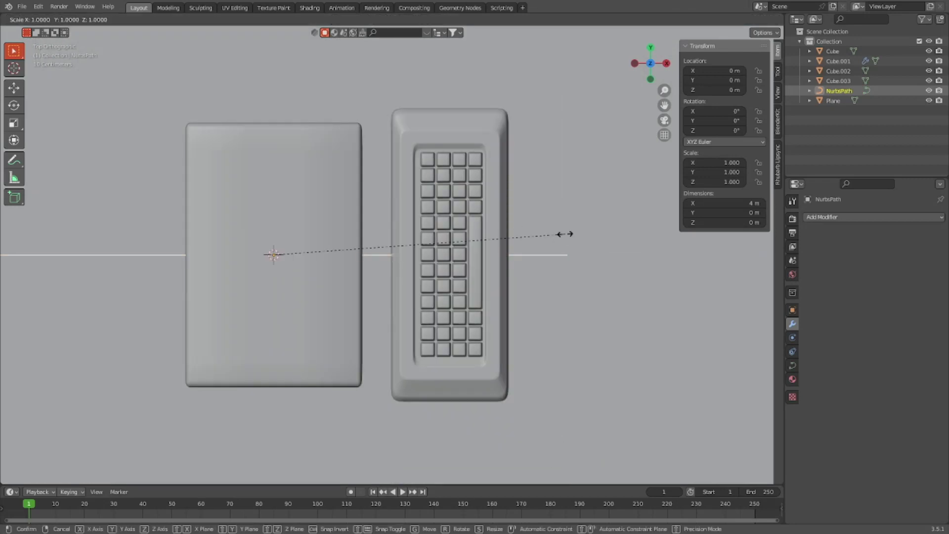
pyautogui.press('x')
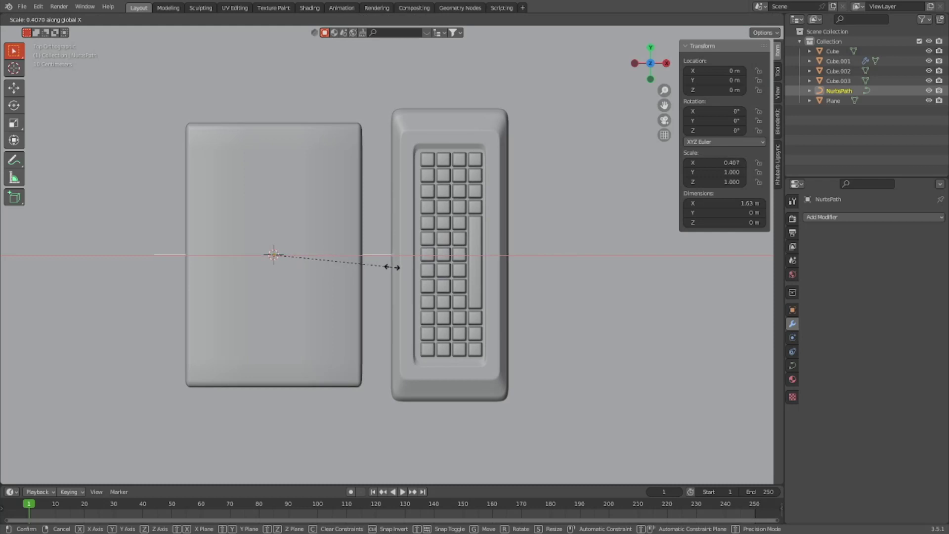
pyautogui.click(394, 267)
# Raise the path about 0.045 m along Z to the connector block's centre and set its X scale to 0.4
pyautogui.scroll(8, 393, 257)
pyautogui.moveTo(406, 245); pyautogui.dragTo(440, 216, button='middle')
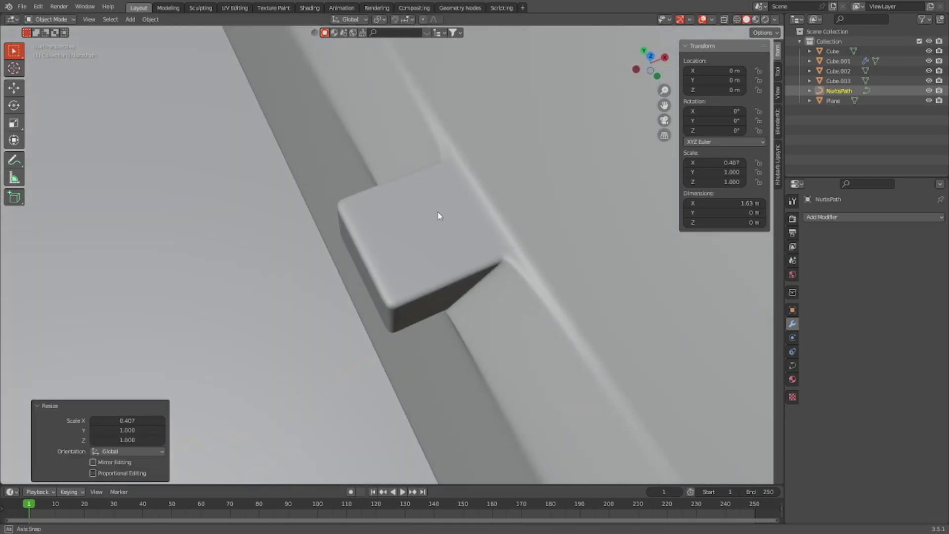
pyautogui.scroll(-6, 460, 193)
pyautogui.moveTo(488, 176); pyautogui.dragTo(619, 133, button='middle')
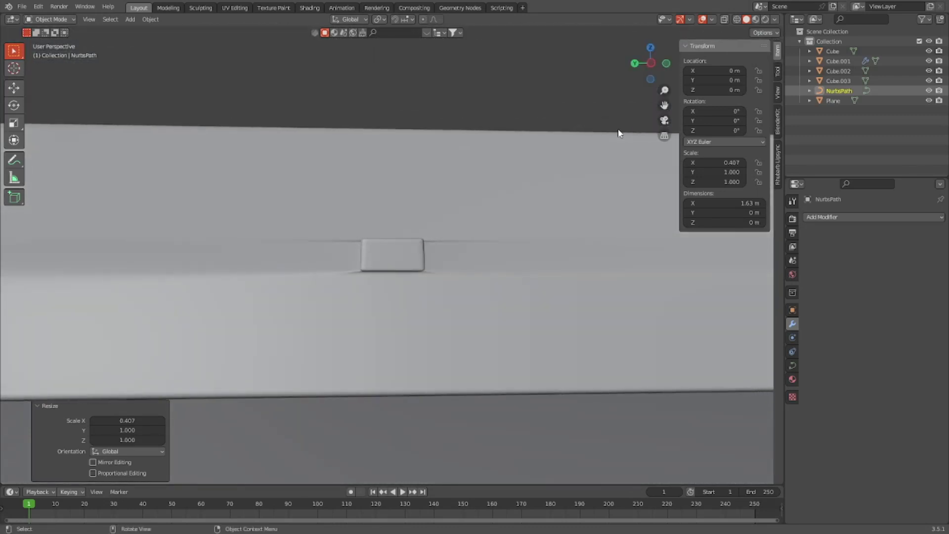
pyautogui.press('g')
pyautogui.press('z')
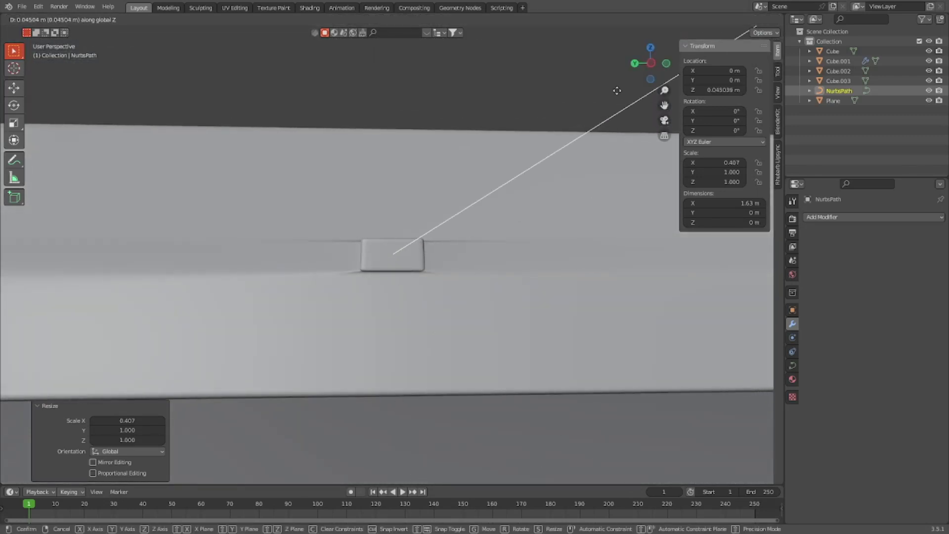
pyautogui.click(614, 91)
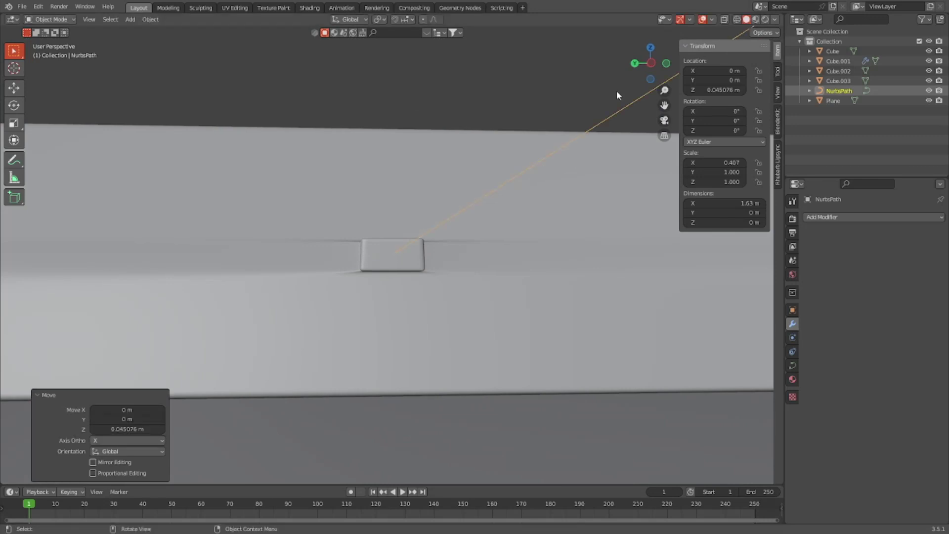
pyautogui.click(712, 162)
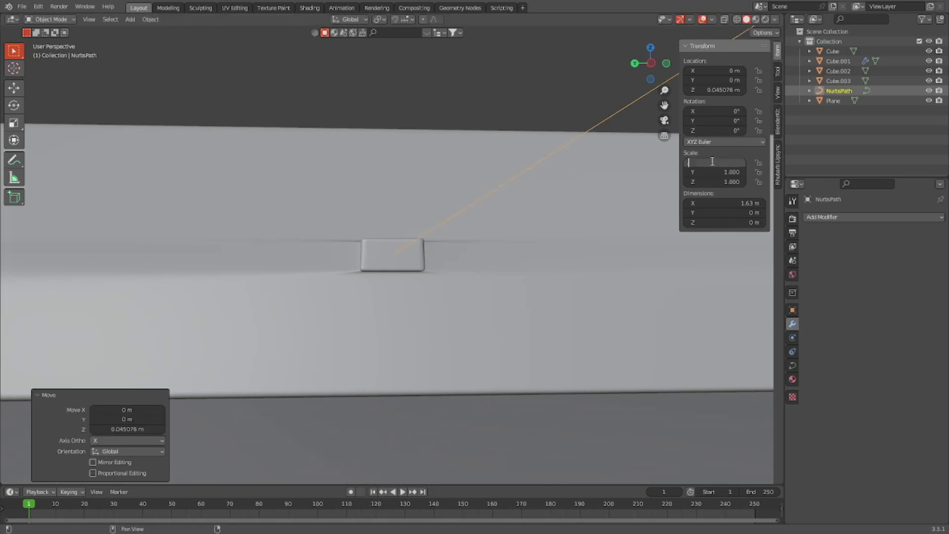
# Set the path's Z location to 0.045 m, level with the keyboard's connector block
pyautogui.click(731, 88)
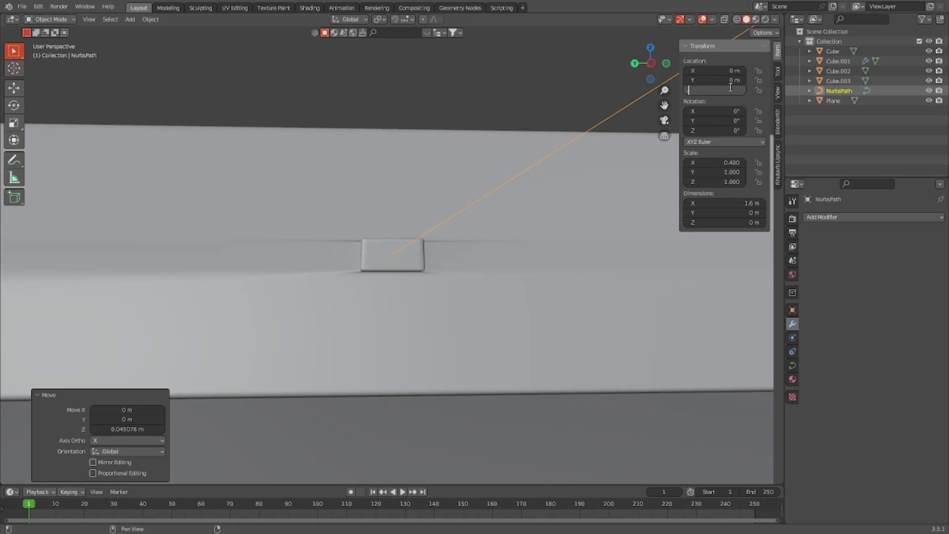
pyautogui.write('.045')
pyautogui.press('Return')
# Try an X scale of 0.382 on the path where it meets the connector block
pyautogui.moveTo(491, 132); pyautogui.dragTo(587, 176, button='middle')
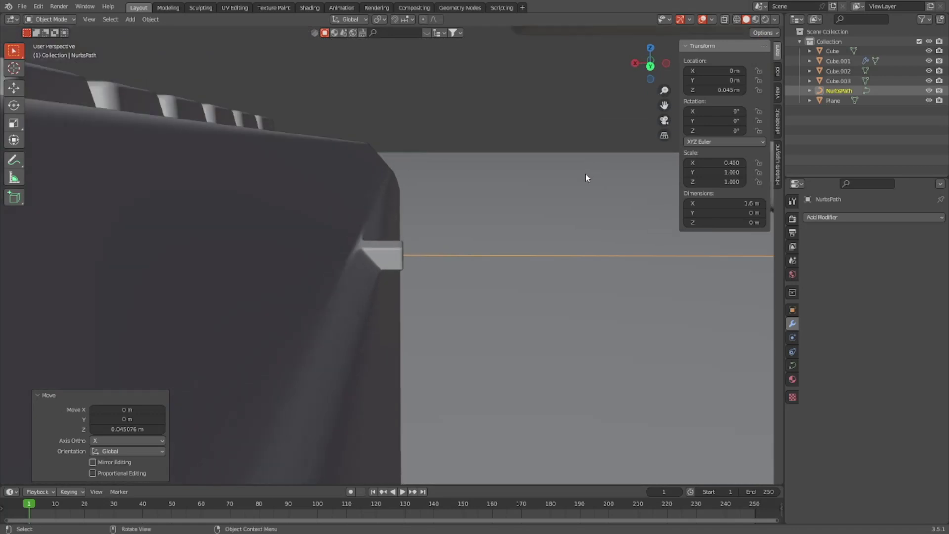
pyautogui.scroll(5, 586, 177)
pyautogui.moveTo(727, 163); pyautogui.dragTo(712, 163)
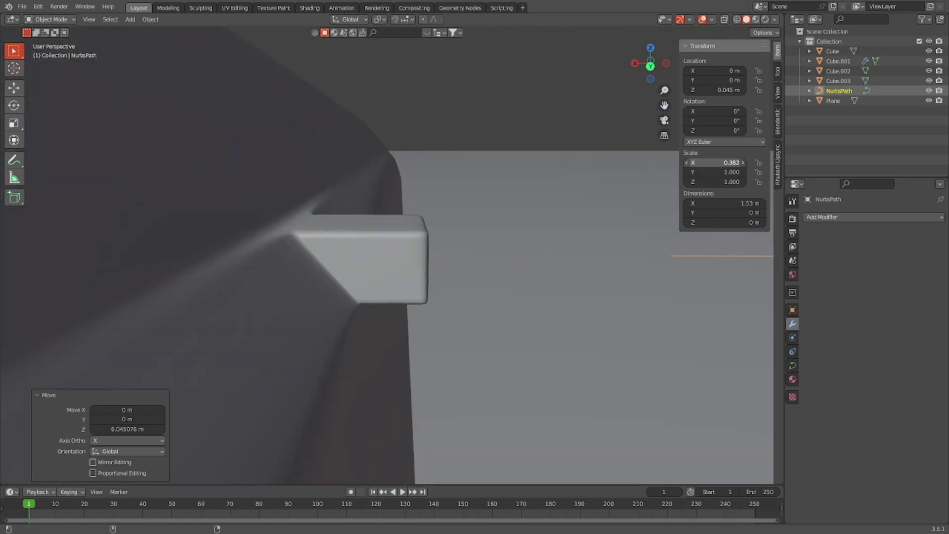
pyautogui.moveTo(524, 223); pyautogui.dragTo(656, 173, button='middle')
pyautogui.click(717, 162)
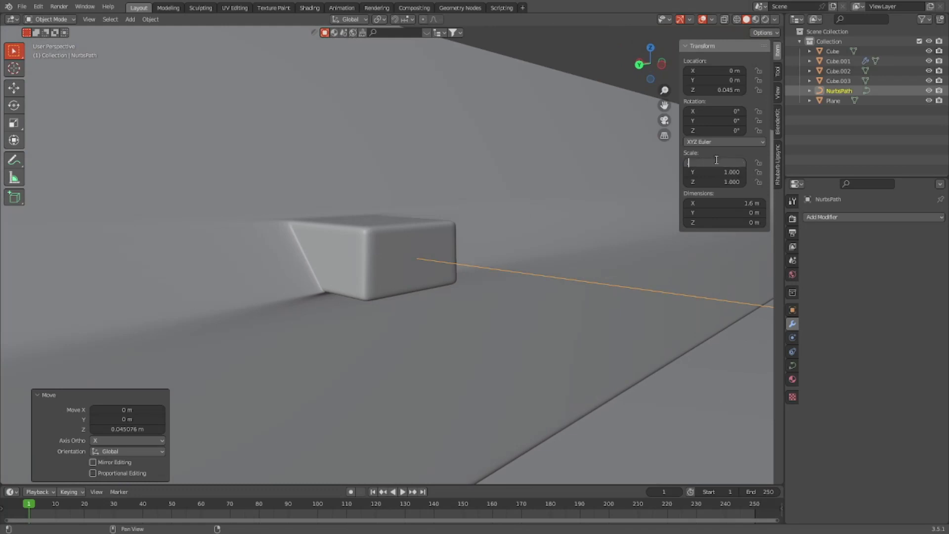
# Open the path in Edit Mode and move the control point next to its keyboard end sideways, down and closer to the keyboard
pyautogui.moveTo(673, 178); pyautogui.dragTo(690, 262, button='middle')
pyautogui.scroll(6, 622, 236)
pyautogui.press('Tab')
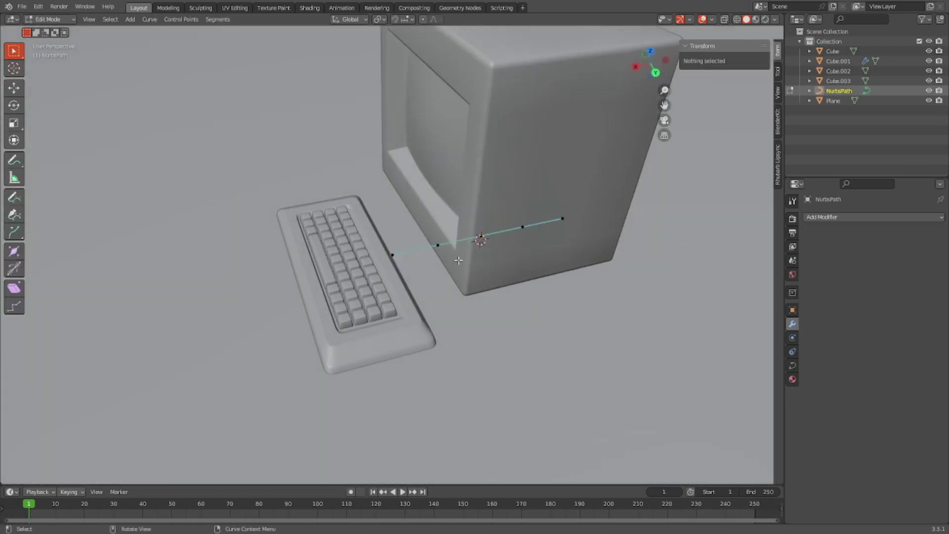
pyautogui.scroll(10, 457, 262)
pyautogui.moveTo(457, 264); pyautogui.dragTo(520, 267, button='middle')
pyautogui.scroll(-8, 521, 267)
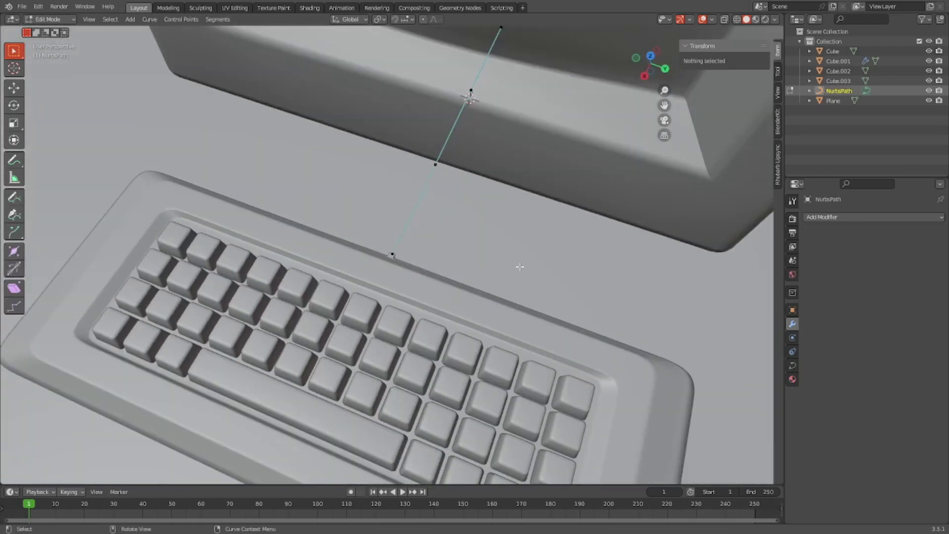
pyautogui.click(433, 164)
pyautogui.moveTo(508, 182); pyautogui.dragTo(453, 172, button='middle')
pyautogui.press('g')
pyautogui.click(447, 187)
pyautogui.press('g')
pyautogui.click(468, 204)
# Raise the control point next to the keyboard end by about 0.08 m along Z
pyautogui.moveTo(469, 203); pyautogui.dragTo(570, 148, button='middle')
pyautogui.press('g')
pyautogui.press('z')
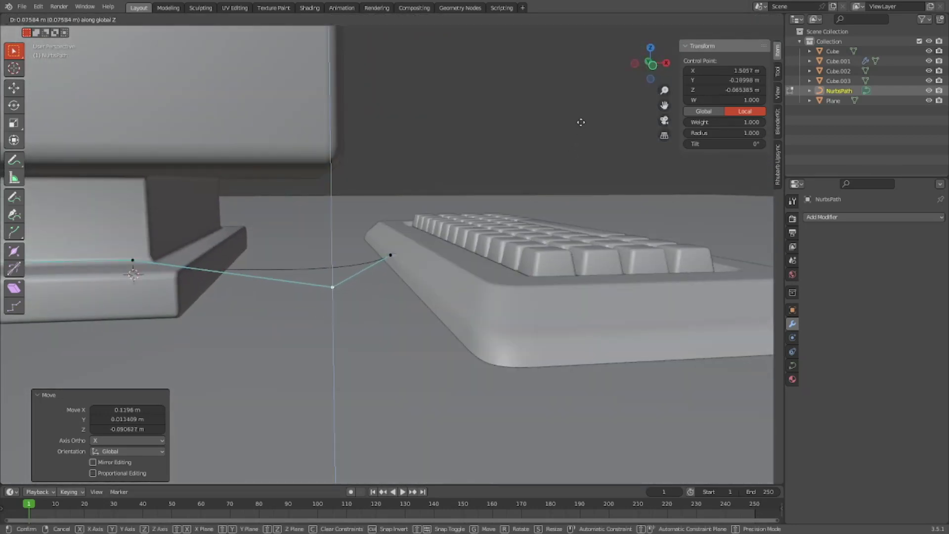
pyautogui.click(569, 113)
# Move the path's middle control point about 0.52 m along X toward the keyboard
pyautogui.moveTo(564, 110); pyautogui.dragTo(385, 186, button='middle')
pyautogui.click(387, 186)
pyautogui.scroll(2, 406, 185)
pyautogui.press('g')
pyautogui.press('y')
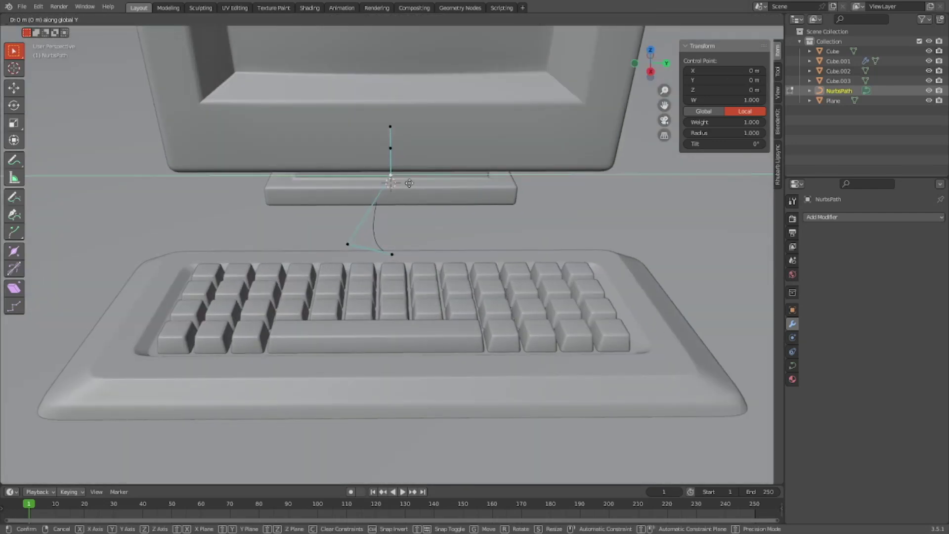
pyautogui.press('x')
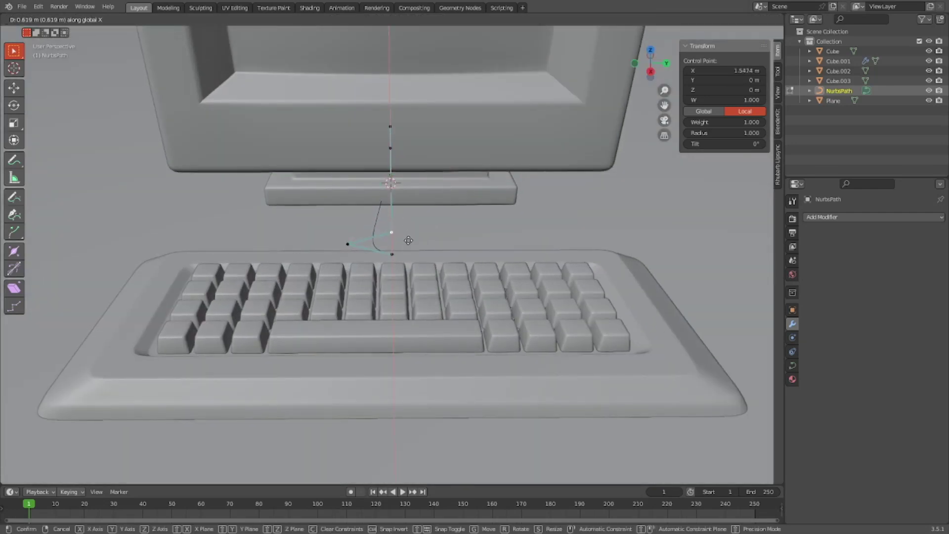
pyautogui.click(413, 223)
# Shift the middle control point about 0.3 m along Y to bend the cable the other way
pyautogui.press('g')
pyautogui.press('x')
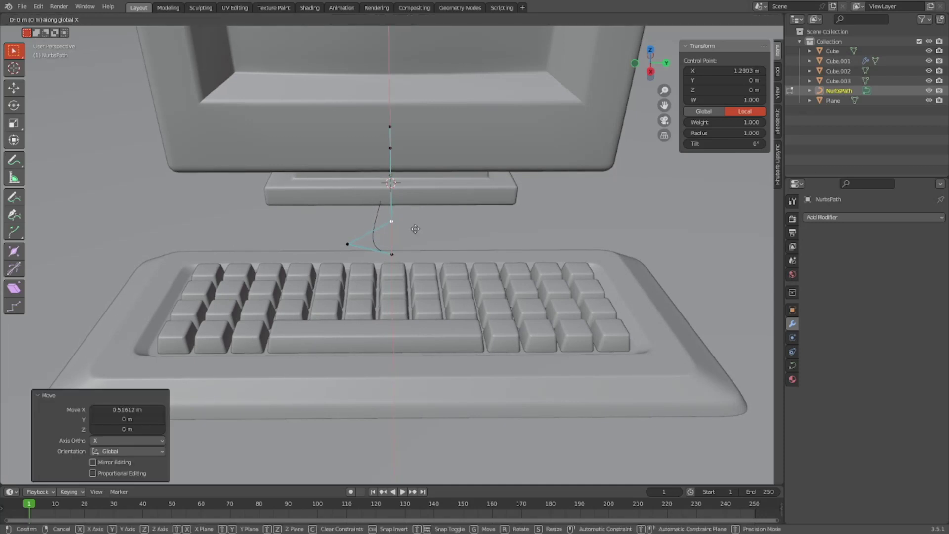
pyautogui.press('y')
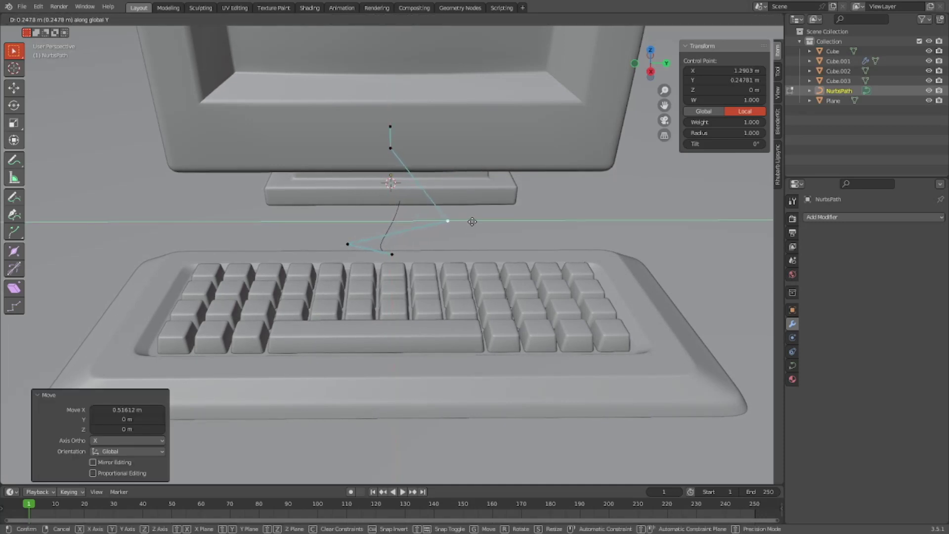
pyautogui.click(480, 214)
pyautogui.press('Tab')
pyautogui.moveTo(479, 205)
pyautogui.mouseDown(button='middle')
pyautogui.moveTo(565, 183)
pyautogui.moveTo(384, 192)
pyautogui.moveTo(470, 198)
pyautogui.mouseUp(button='middle')
pyautogui.scroll(-8, 384, 192)
pyautogui.press('Tab')
pyautogui.scroll(5, 355, 255)
# Delete the path's outermost control point at the end away from the keyboard
pyautogui.moveTo(355, 255); pyautogui.dragTo(138, 271, button='middle')
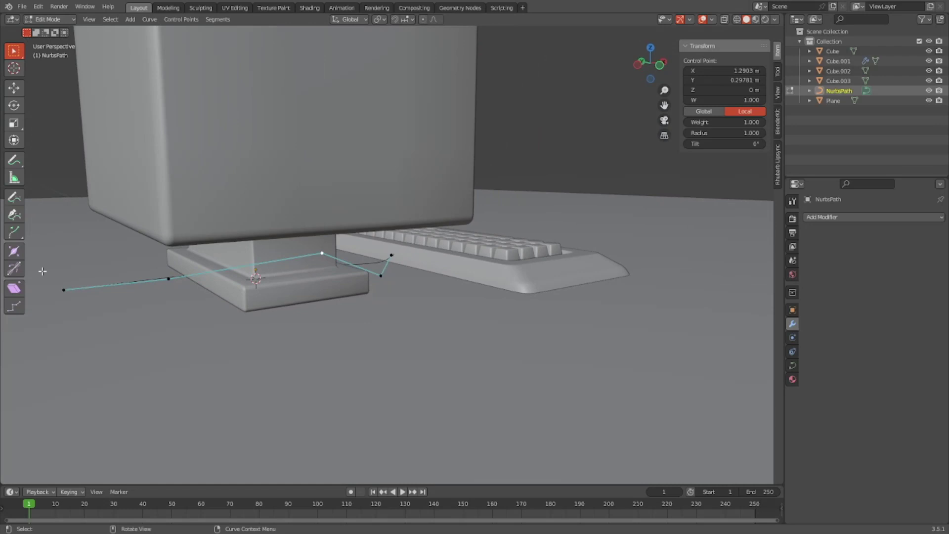
pyautogui.moveTo(63, 270); pyautogui.dragTo(101, 316)
pyautogui.rightClick(94, 293)
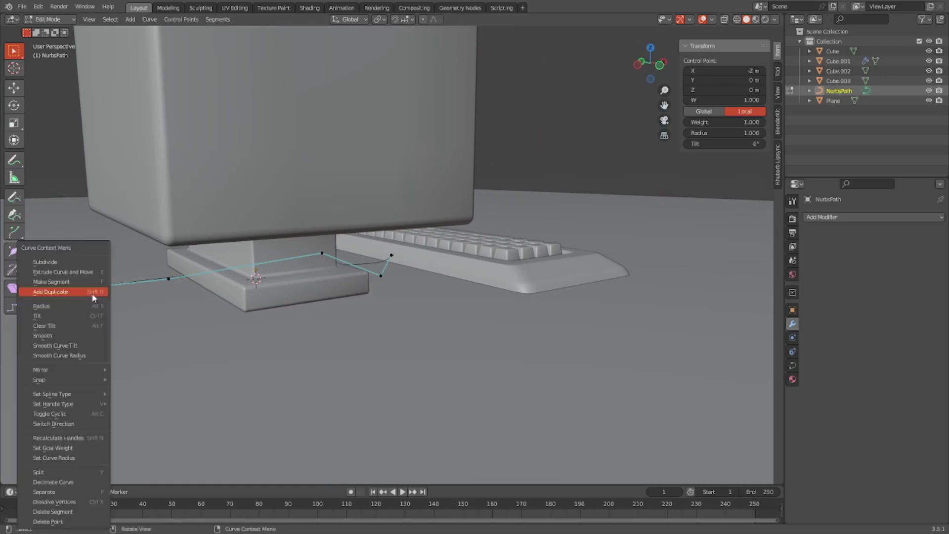
pyautogui.click(105, 521)
pyautogui.scroll(1, 136, 299)
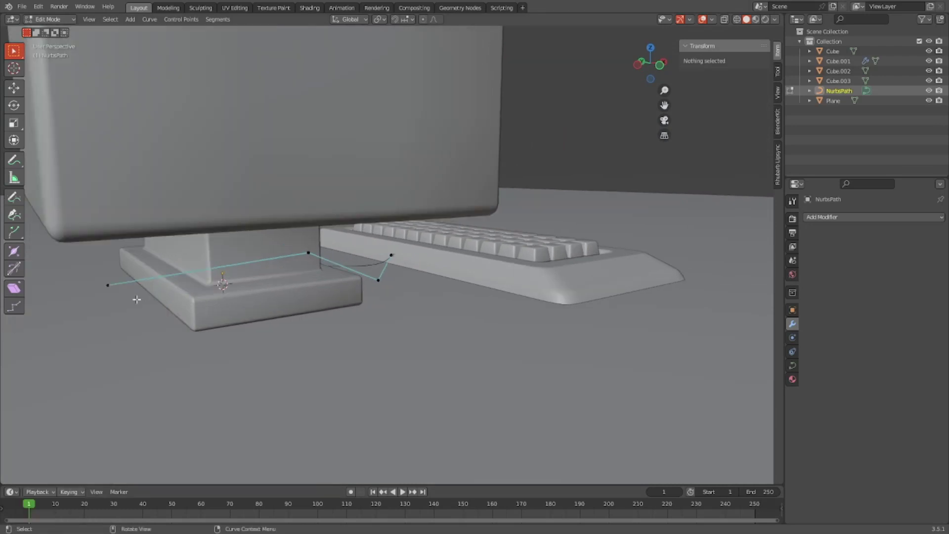
# Move the path's new end point along X toward the keyboard and return to Object Mode
pyautogui.click(107, 286)
pyautogui.moveTo(107, 287); pyautogui.dragTo(172, 271, button='middle')
pyautogui.press('g')
pyautogui.press('y')
pyautogui.press('x')
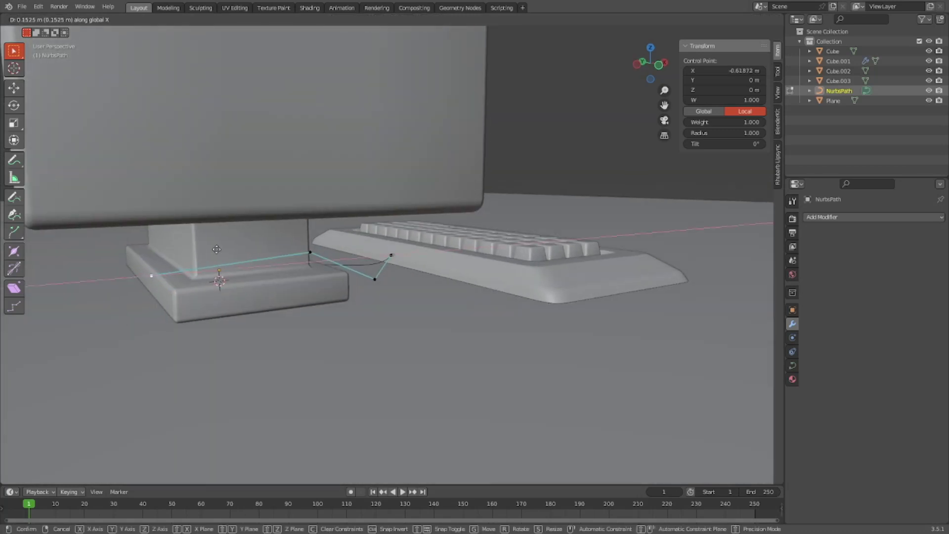
pyautogui.click(238, 238)
pyautogui.press('Tab')
# Examine the cable path's shape between the keyboard's connector block and the monitor base
pyautogui.moveTo(237, 237); pyautogui.dragTo(137, 268, button='middle')
pyautogui.scroll(-1, 234, 236)
pyautogui.scroll(-4, 234, 236)
pyautogui.scroll(9, 146, 239)
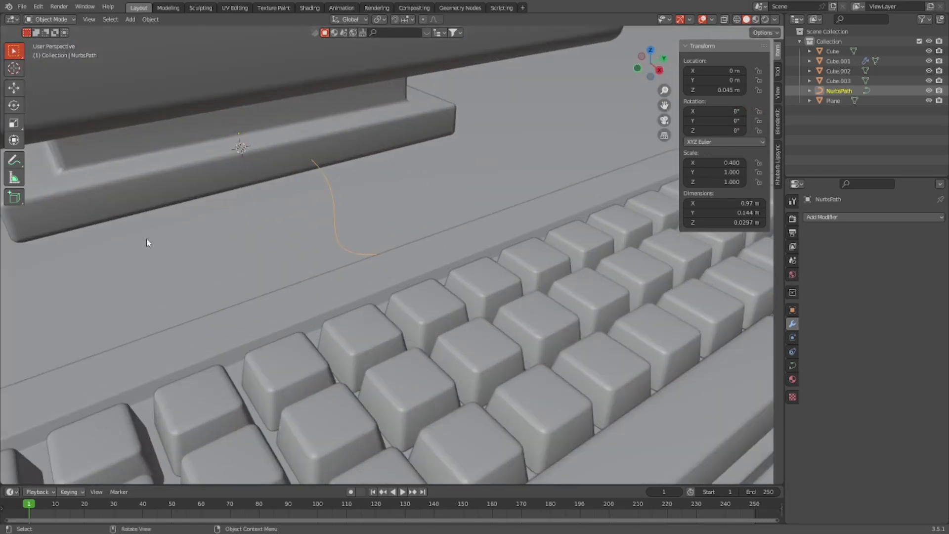
pyautogui.moveTo(218, 222); pyautogui.dragTo(411, 223, button='middle')
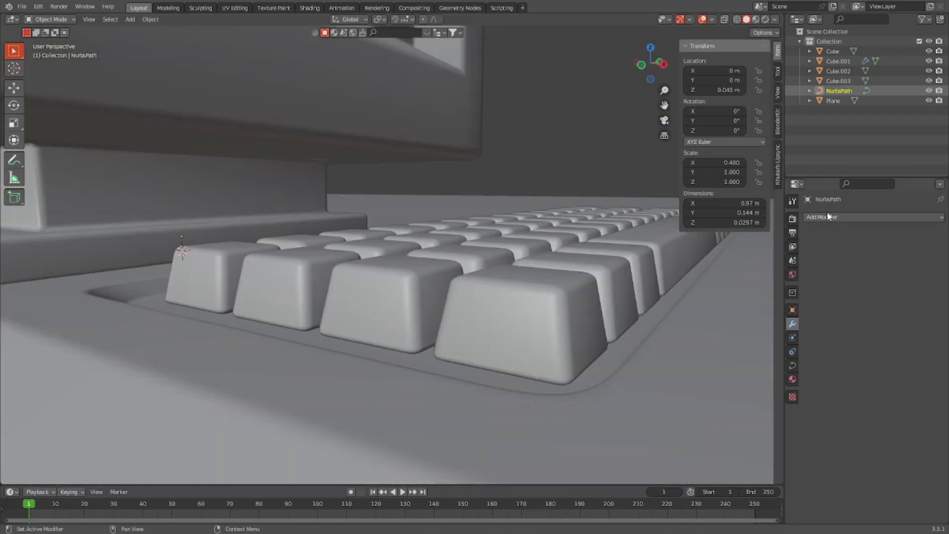
pyautogui.scroll(-3, 342, 261)
pyautogui.moveTo(342, 261); pyautogui.dragTo(409, 239, button='middle')
pyautogui.scroll(-5, 298, 261)
pyautogui.scroll(5, 409, 239)
# Give the path curve a round bevel with a depth of 0.01 m
pyautogui.click(827, 218)
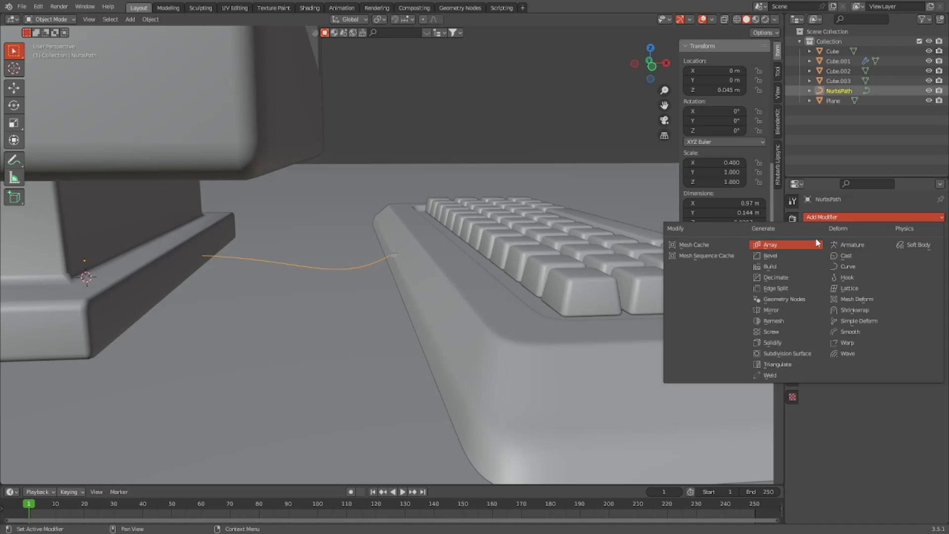
pyautogui.press('Escape')
pyautogui.click(791, 365)
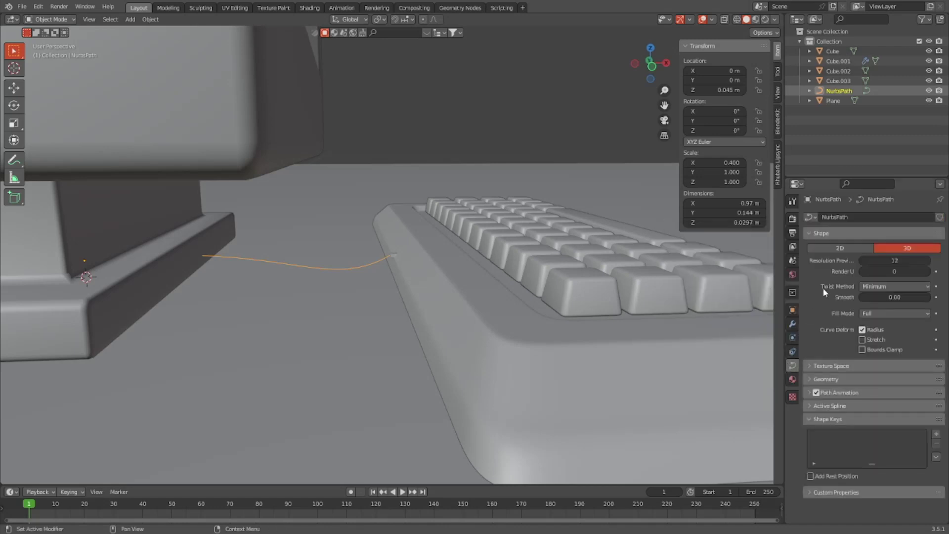
pyautogui.click(829, 383)
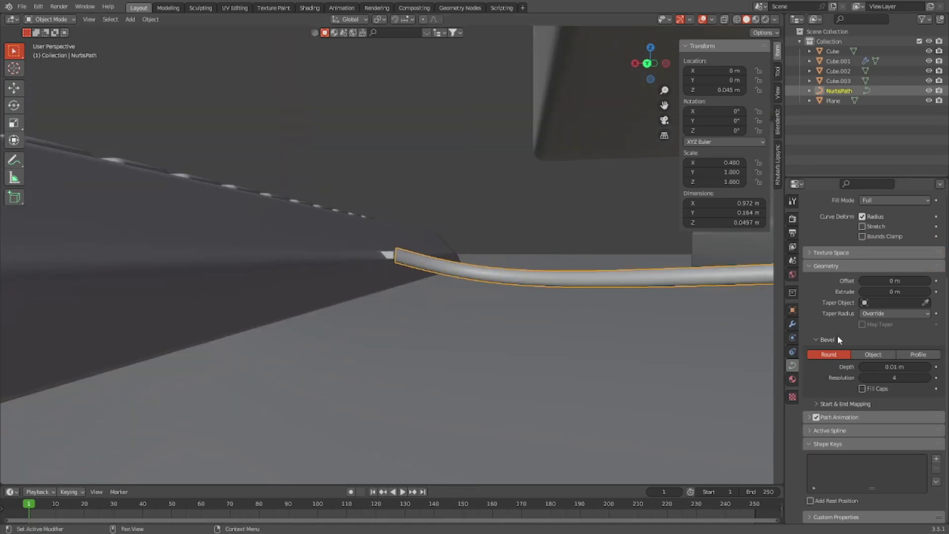
pyautogui.click(862, 367)
pyautogui.moveTo(736, 365); pyautogui.dragTo(714, 392, button='middle')
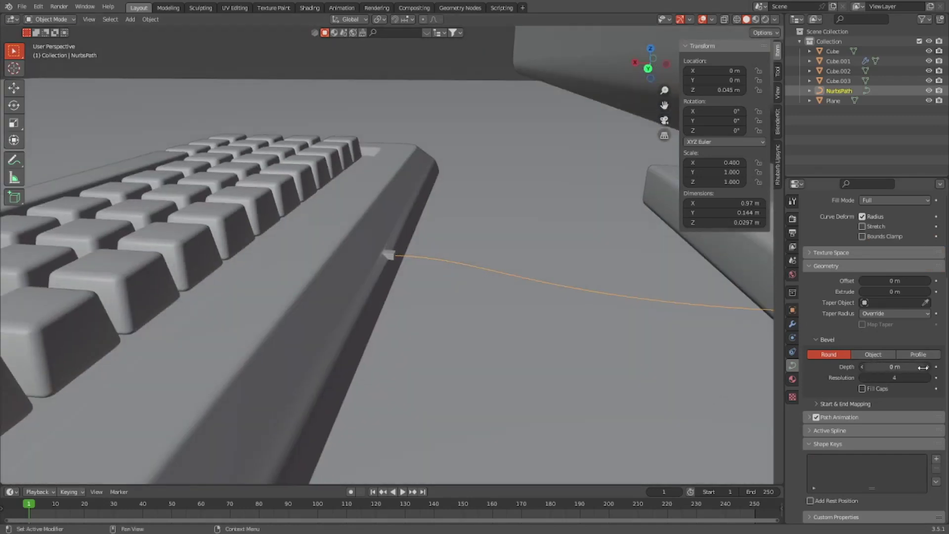
pyautogui.moveTo(920, 368); pyautogui.dragTo(928, 367)
pyautogui.scroll(8, 405, 293)
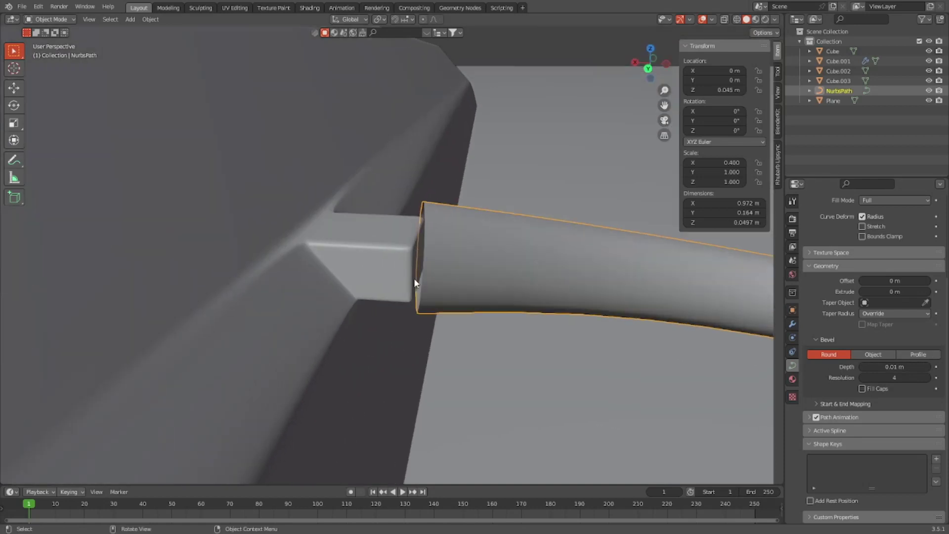
pyautogui.moveTo(432, 273)
pyautogui.mouseDown(button='middle')
pyautogui.moveTo(426, 263)
pyautogui.moveTo(418, 275)
pyautogui.mouseUp(button='middle')
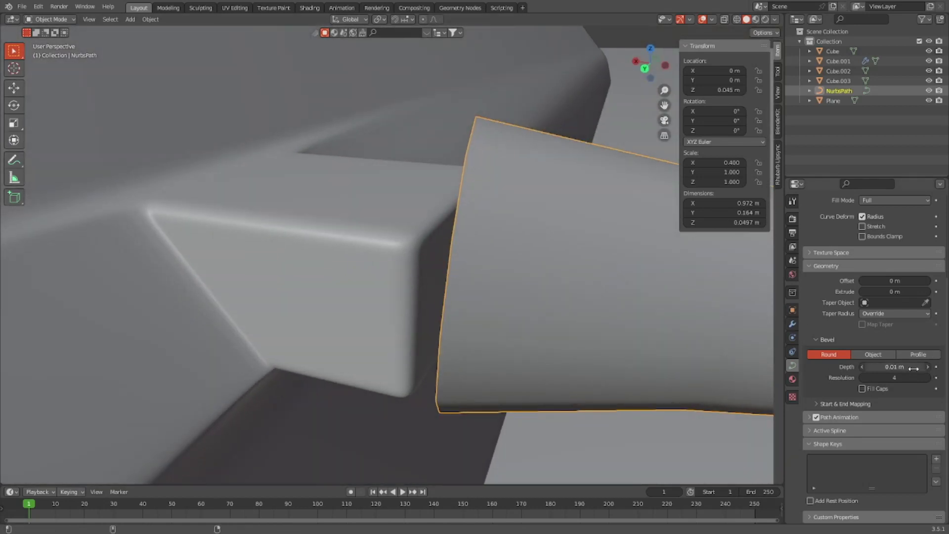
# Reduce the cable's bevel depth to 0.001 m and check its thickness against the connector block
pyautogui.moveTo(914, 368); pyautogui.dragTo(905, 368)
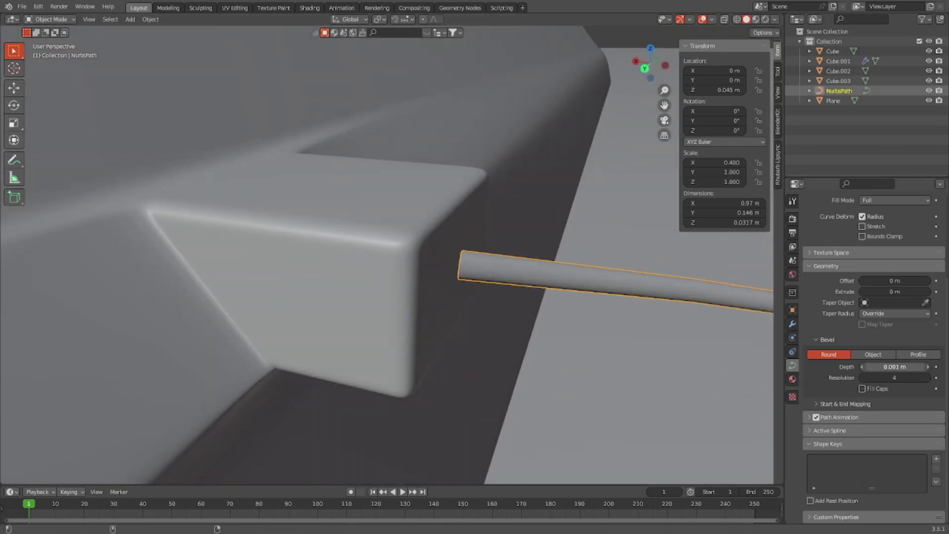
pyautogui.moveTo(494, 296); pyautogui.dragTo(490, 275, button='middle')
pyautogui.click(890, 366)
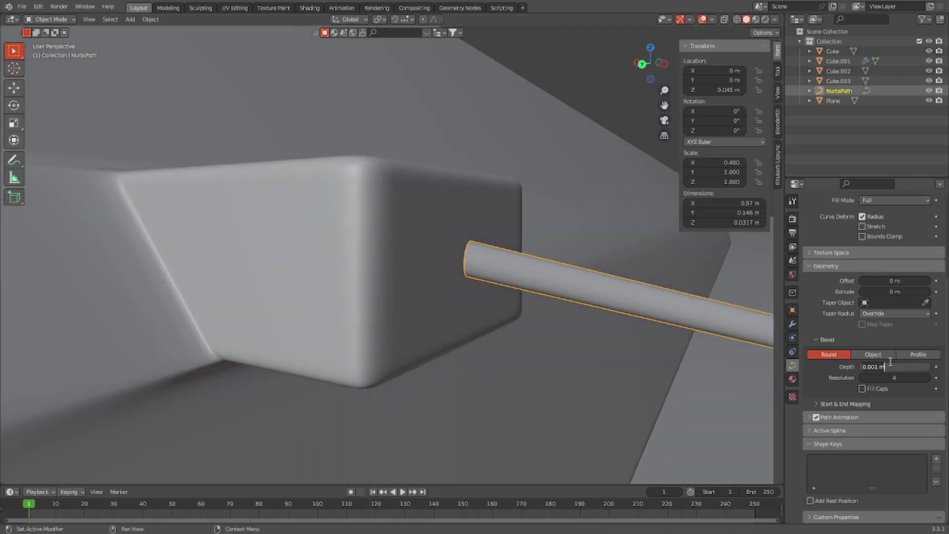
pyautogui.press('Return')
pyautogui.scroll(-8, 586, 340)
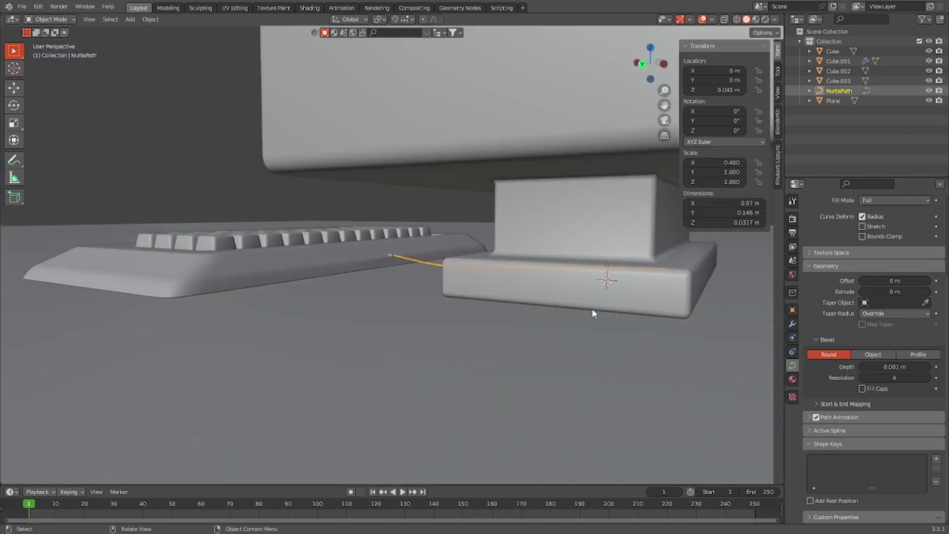
pyautogui.moveTo(593, 310); pyautogui.dragTo(624, 317, button='middle')
# Try a bevel depth of 0.005 m on the cable and set it to 0.0025 m
pyautogui.click(917, 366)
pyautogui.click(920, 366)
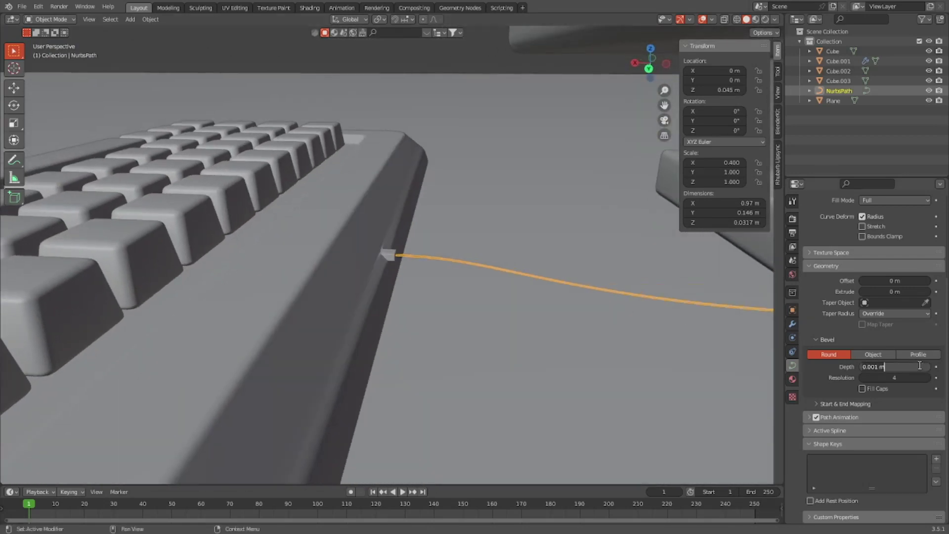
pyautogui.write('.005')
pyautogui.press('Return')
pyautogui.click(918, 366)
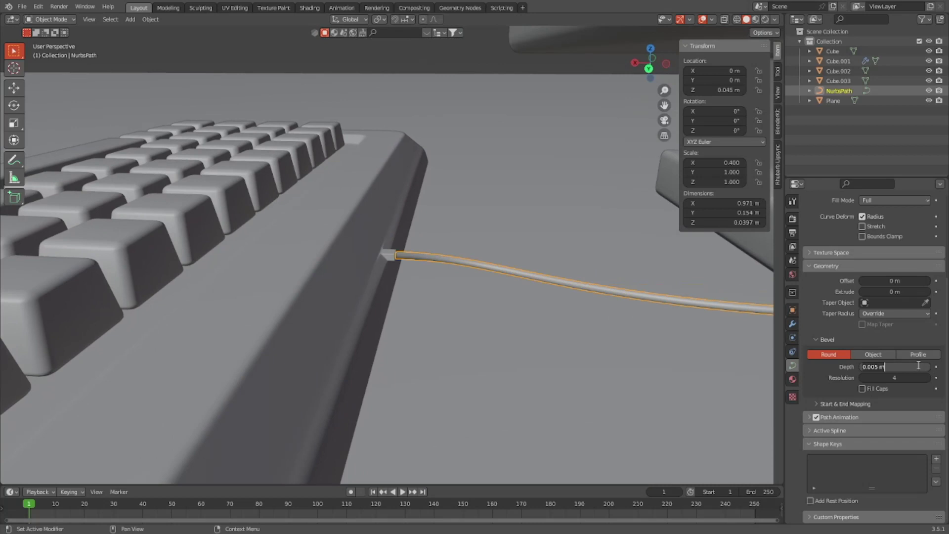
pyautogui.write('.0025')
pyautogui.press('Return')
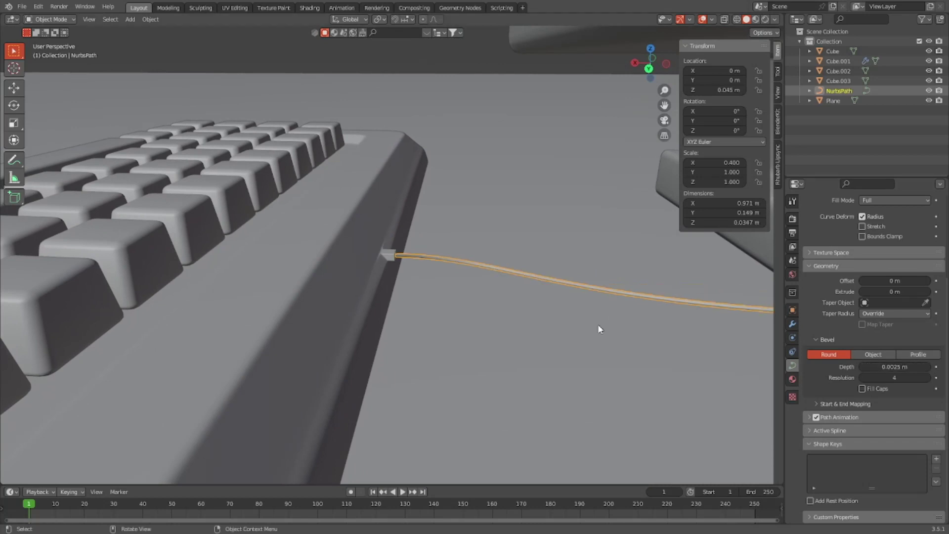
# Open the monitor stand in Edit Mode and add a horizontal loop cut around its base near the cable's end height
pyautogui.scroll(12, 598, 324)
pyautogui.moveTo(571, 316); pyautogui.dragTo(466, 337, button='middle')
pyautogui.scroll(7, 562, 304)
pyautogui.scroll(-10, 595, 299)
pyautogui.click(465, 310)
pyautogui.press('Tab')
pyautogui.hotkey('ctrl', 'r')
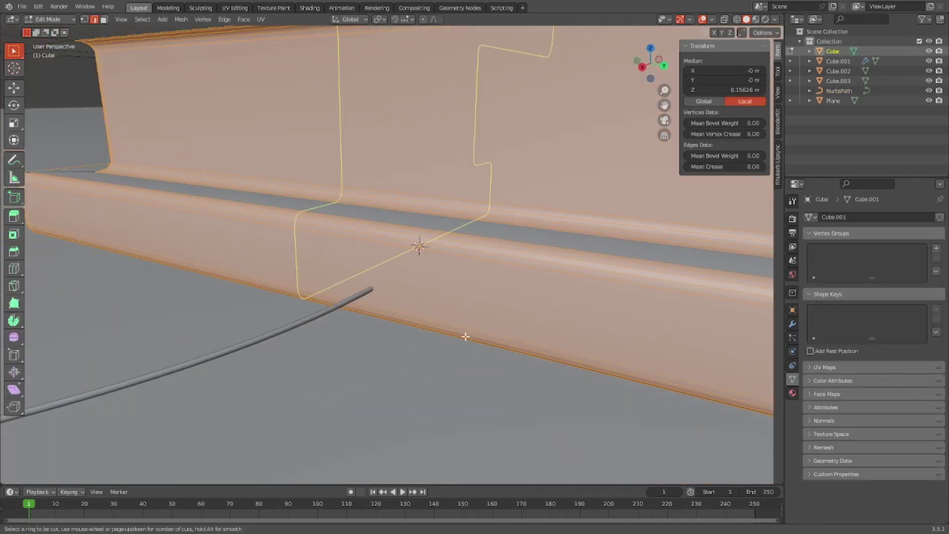
pyautogui.click(40, 203)
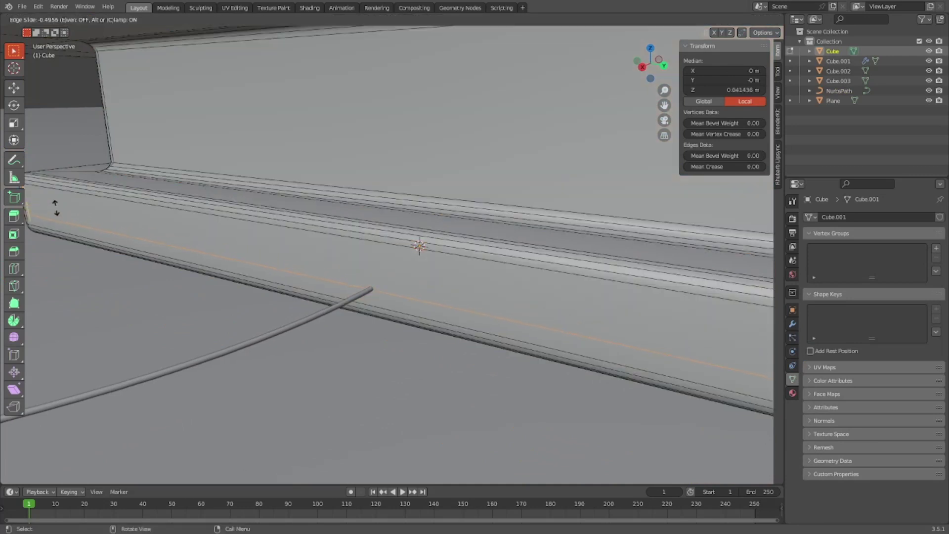
pyautogui.click(53, 207)
# Set the slide factor of the stand base's loop cut to -0.45
pyautogui.scroll(4, 394, 259)
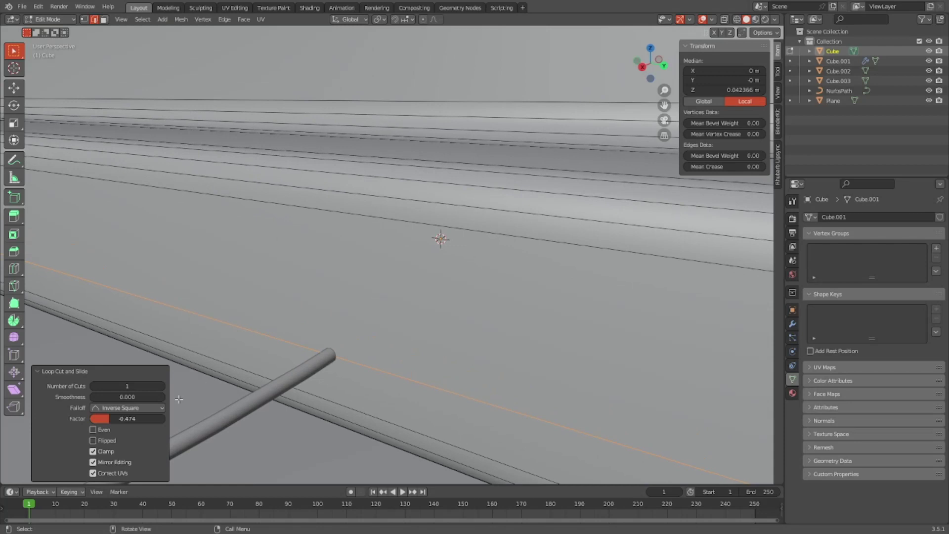
pyautogui.click(129, 418)
pyautogui.write('-0')
pyautogui.write('.45')
pyautogui.press('Return')
pyautogui.moveTo(333, 268); pyautogui.dragTo(361, 265, button='middle')
pyautogui.press('r')
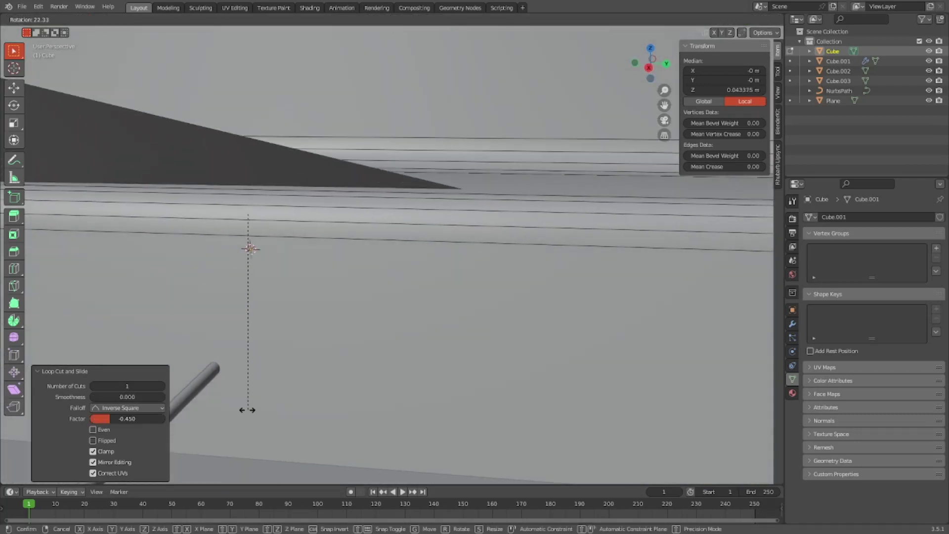
pyautogui.rightClick(253, 396)
pyautogui.hotkey('ctrl', 'z')
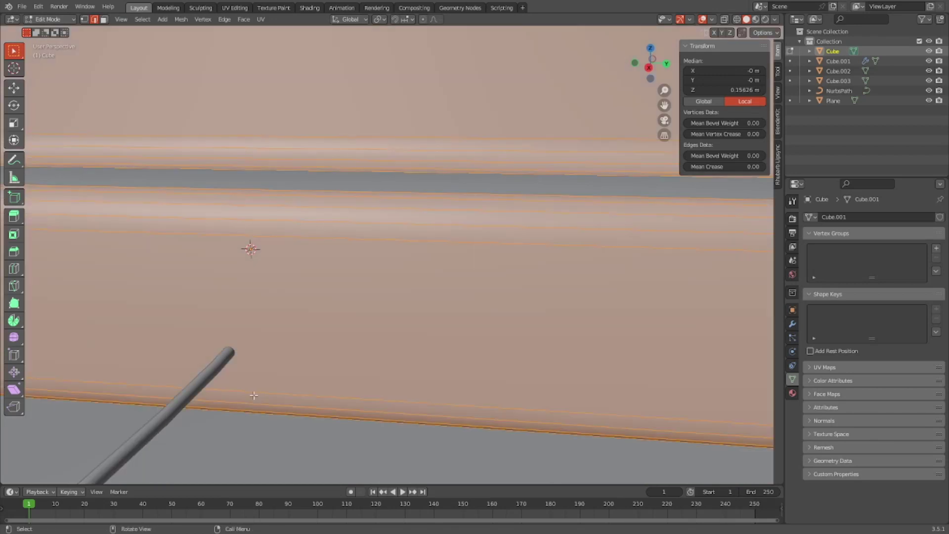
pyautogui.keyDown('alt'); pyautogui.click(252, 394); pyautogui.keyUp('alt')
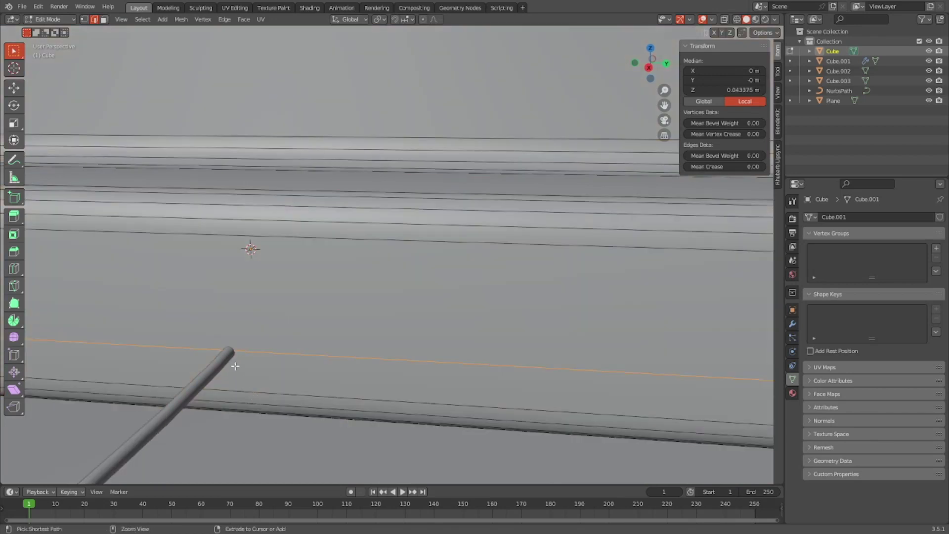
# Add a centred vertical loop cut through the stand and move it about 0.097 m along Y to the cable's end
pyautogui.hotkey('ctrl', 'r')
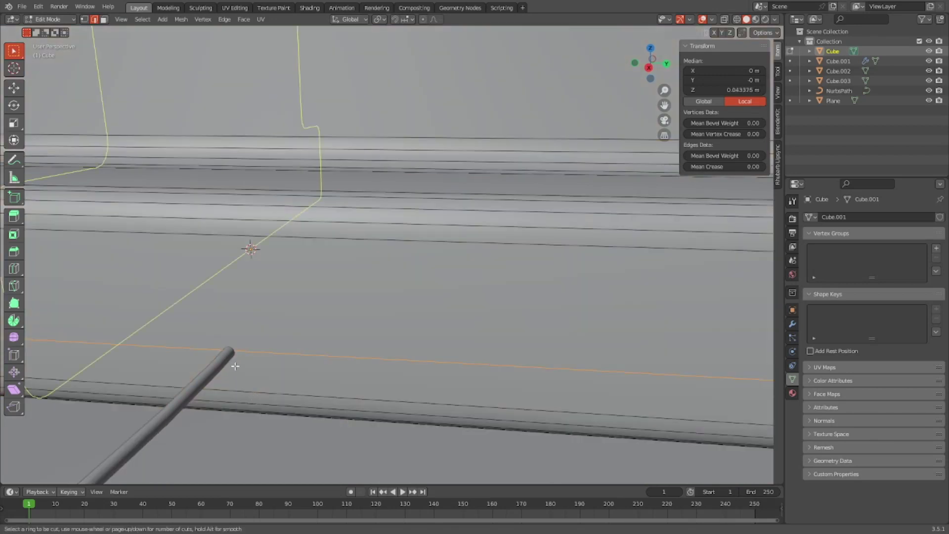
pyautogui.click(228, 390)
pyautogui.rightClick(228, 391)
pyautogui.moveTo(228, 391); pyautogui.dragTo(275, 330, button='middle')
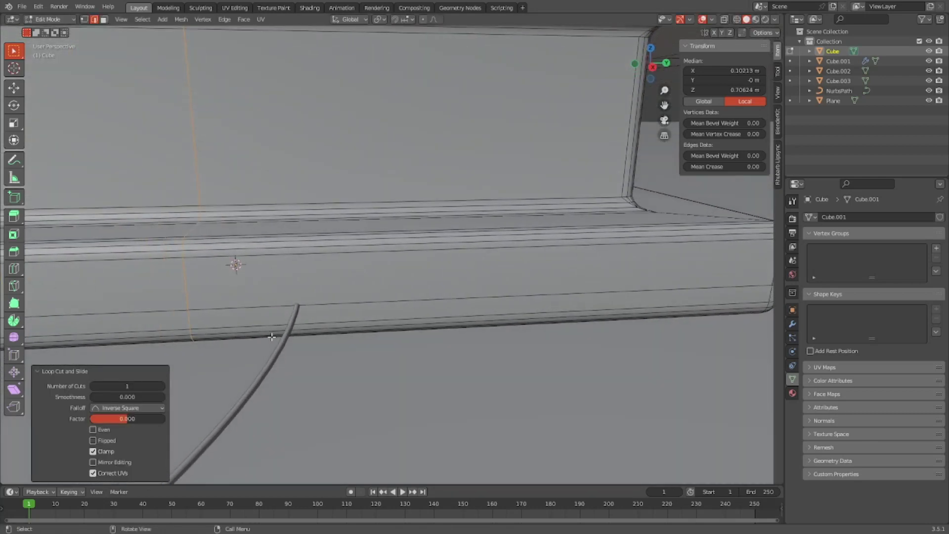
pyautogui.press('g')
pyautogui.press('y')
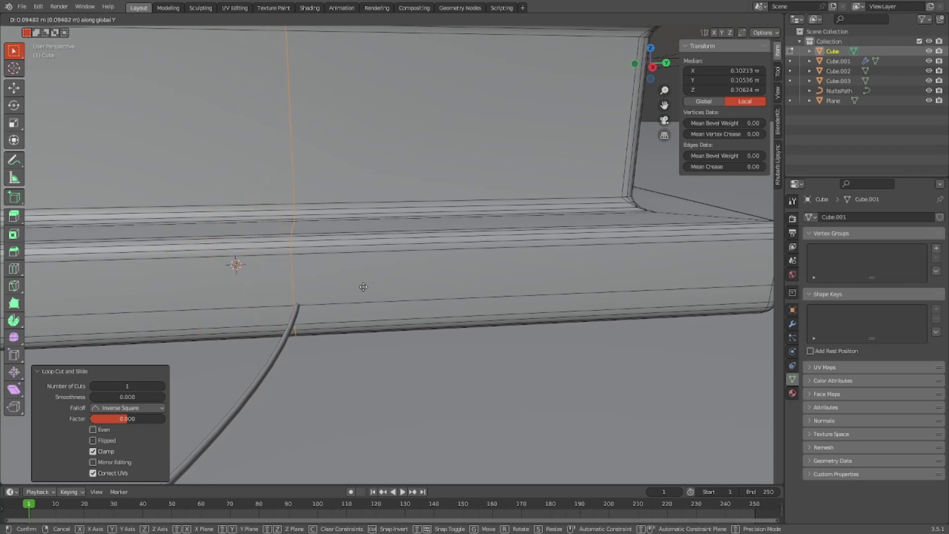
pyautogui.click(365, 286)
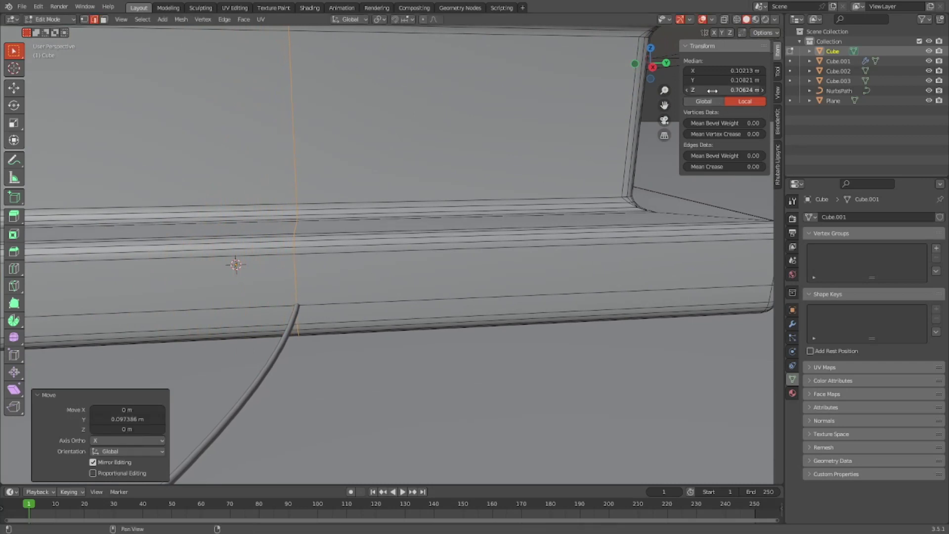
# Set the vertical loop cut's Y move to 0.0975 m
pyautogui.scroll(3, 339, 299)
pyautogui.doubleClick(159, 420)
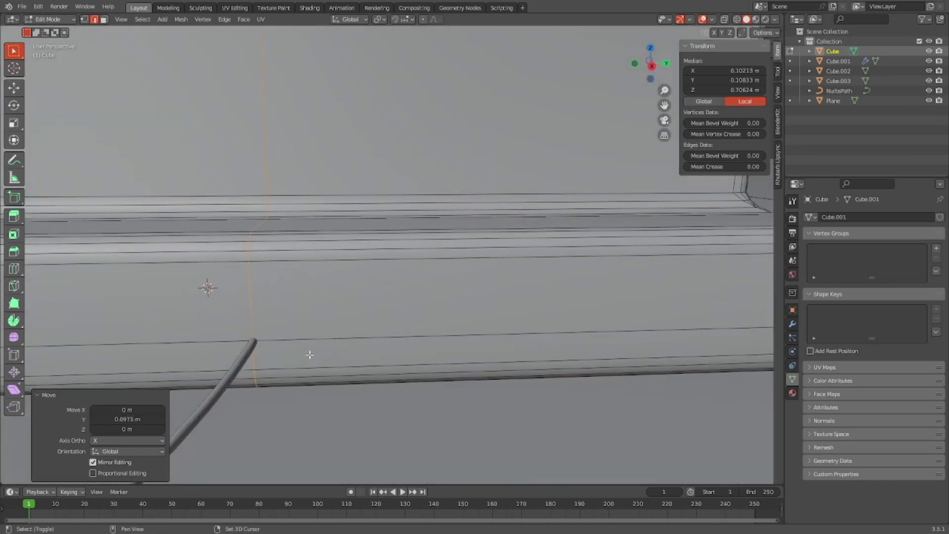
pyautogui.keyDown('shift'); pyautogui.moveTo(309, 356); pyautogui.dragTo(389, 299, button='middle'); pyautogui.keyUp('shift')
pyautogui.scroll(3, 460, 356)
# Add a second horizontal loop cut just above the cable's end on the stand base, with a slide factor of -0.85
pyautogui.hotkey('ctrl', 'r')
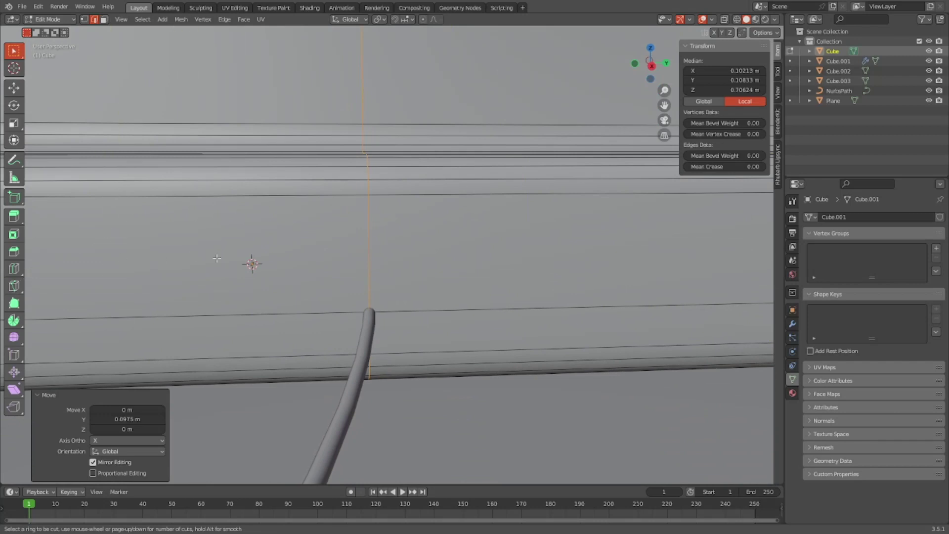
pyautogui.click(371, 262)
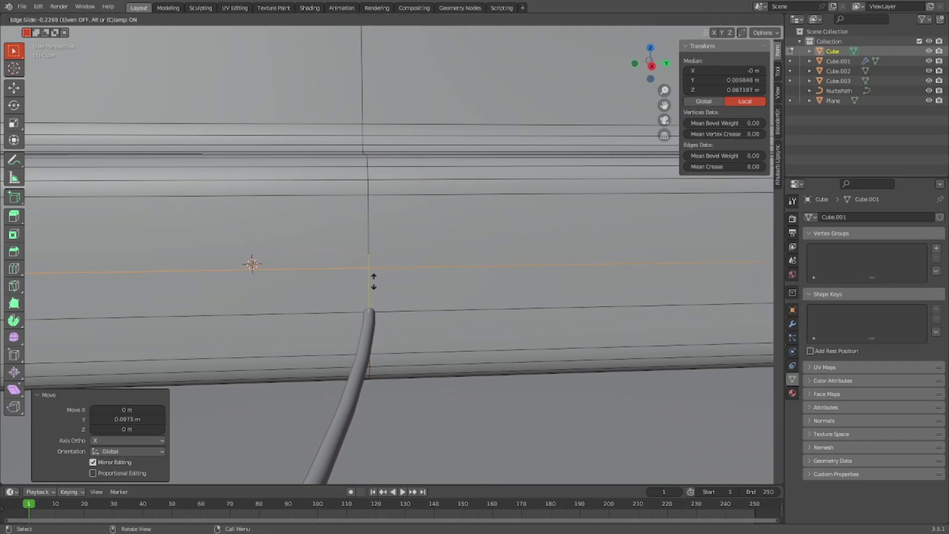
pyautogui.click(398, 318)
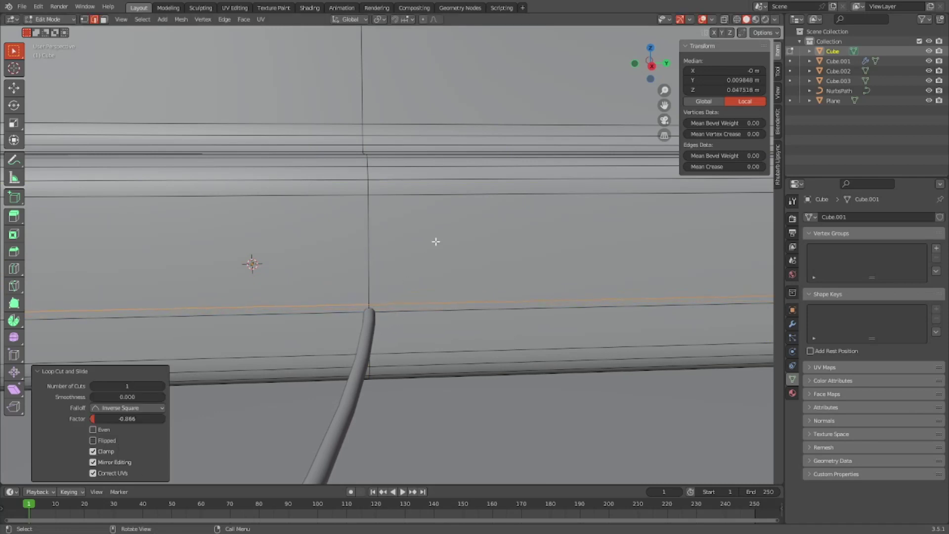
pyautogui.click(140, 420)
pyautogui.write('-0.')
pyautogui.write('85')
pyautogui.press('Return')
# Add a vertical loop cut on the +Y side of the cable, slid close to the loop through the cable's end
pyautogui.moveTo(367, 254); pyautogui.dragTo(402, 248, button='middle')
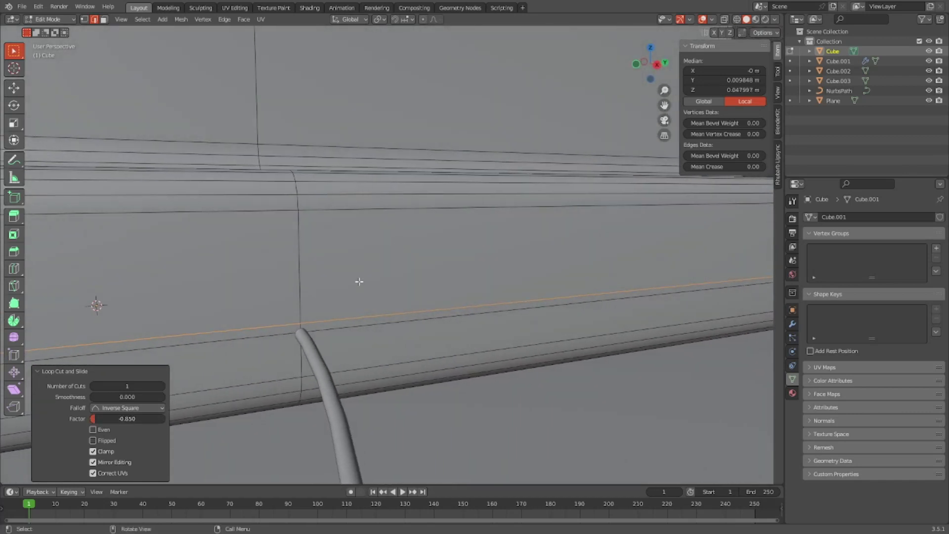
pyautogui.click(300, 294)
pyautogui.hotkey('ctrl', 'r')
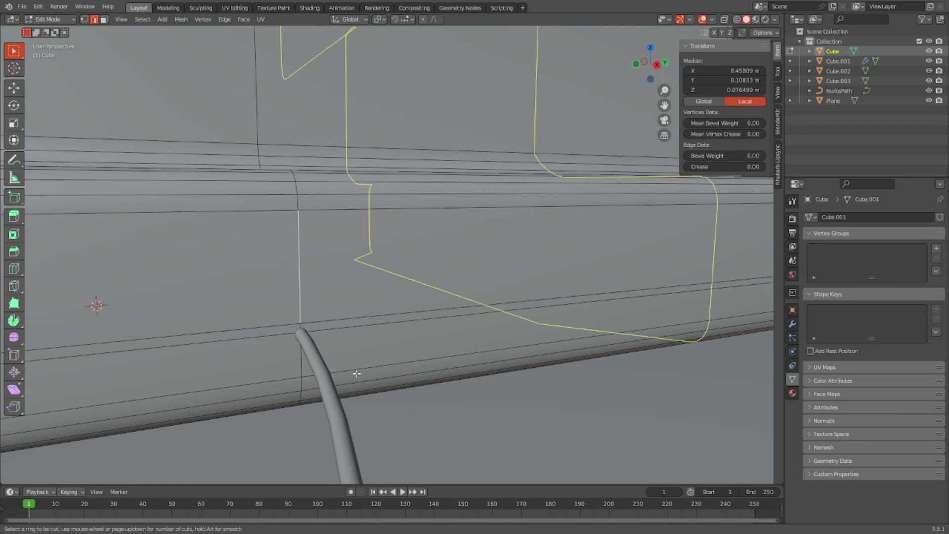
pyautogui.click(369, 384)
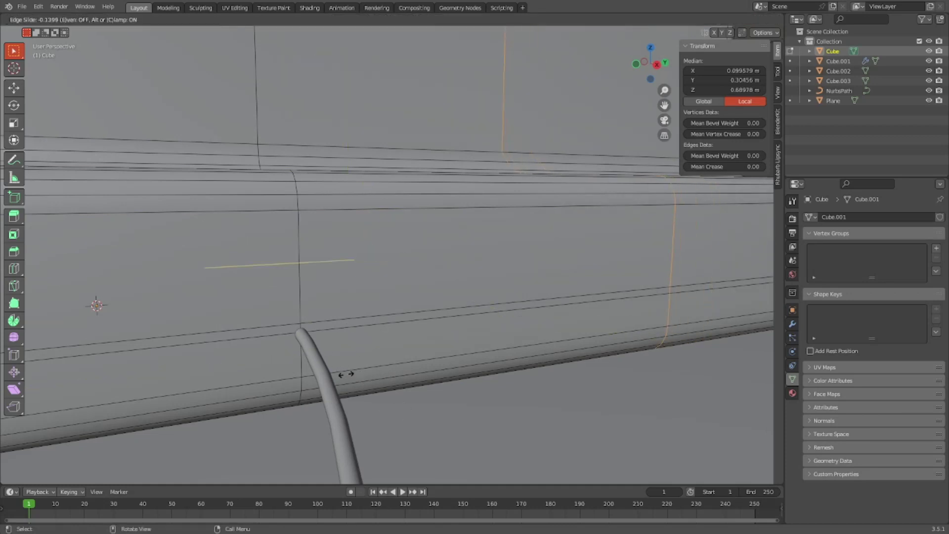
pyautogui.click(85, 438)
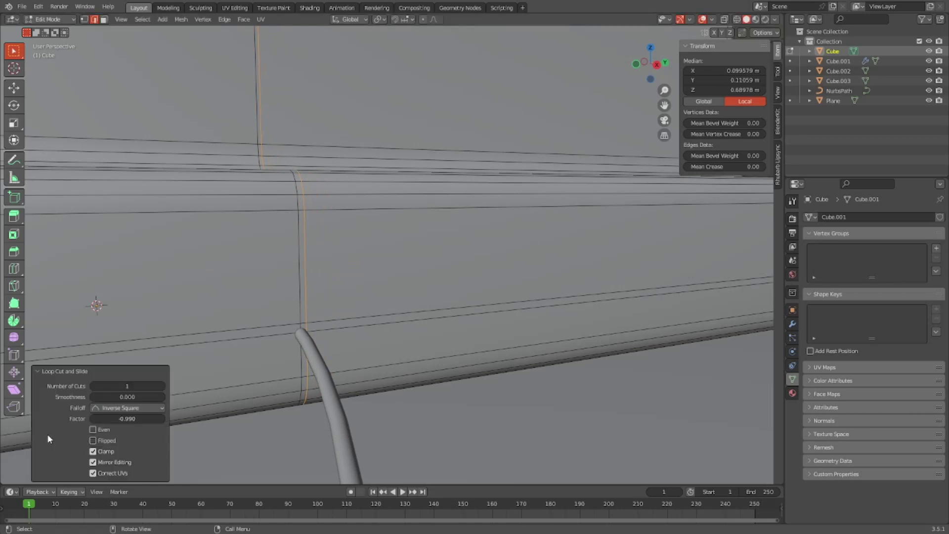
# Try slide factors of -1, -0.995 and -0.99 on the vertical loop cut beside the cable
pyautogui.doubleClick(136, 418)
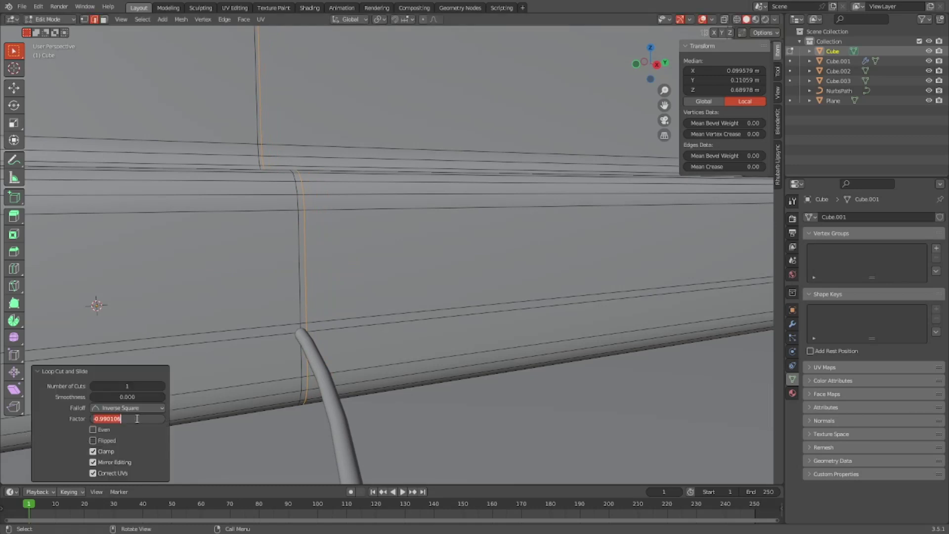
pyautogui.write('-1')
pyautogui.press('Return')
pyautogui.doubleClick(137, 419)
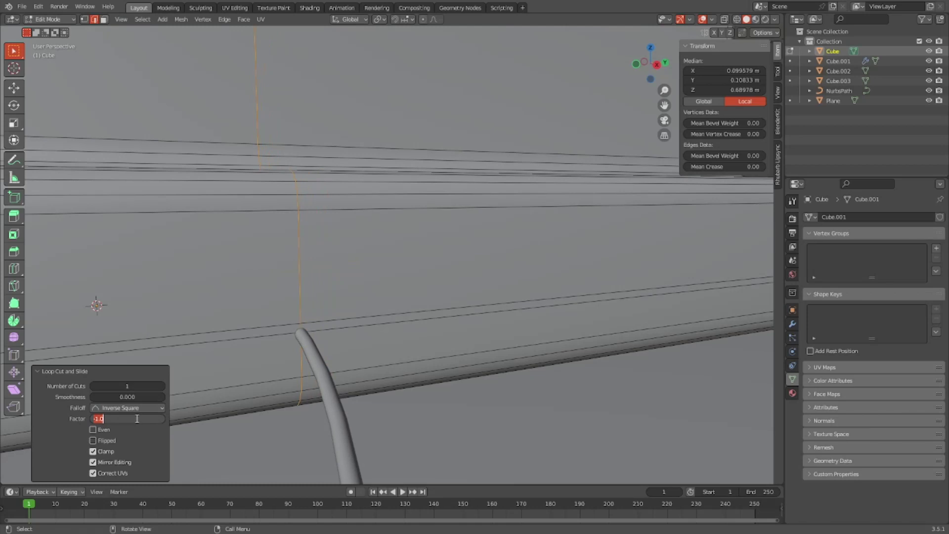
pyautogui.write('-0.995')
pyautogui.press('Return')
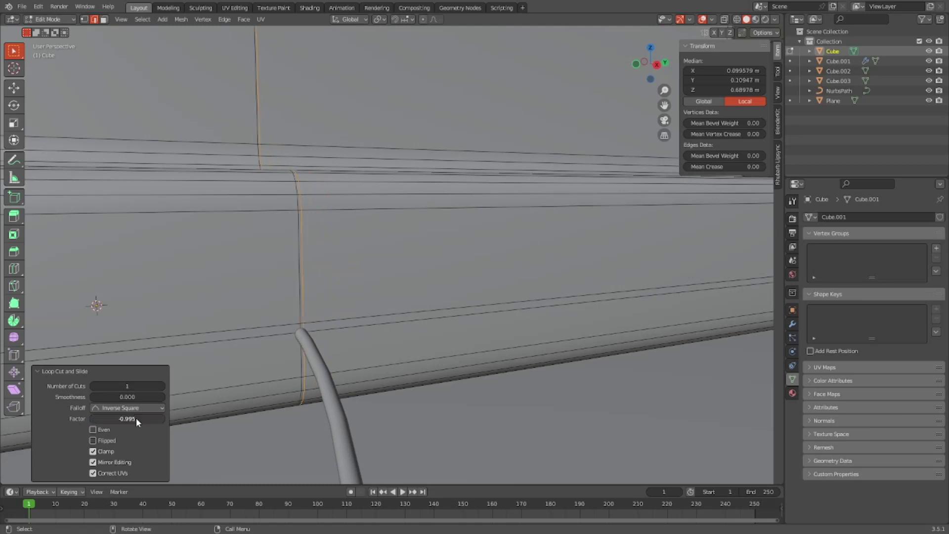
pyautogui.doubleClick(135, 418)
pyautogui.write('-.95')
pyautogui.press('BackSpace')
pyautogui.write('9')
pyautogui.press('Return')
pyautogui.moveTo(353, 239); pyautogui.dragTo(314, 236, button='middle')
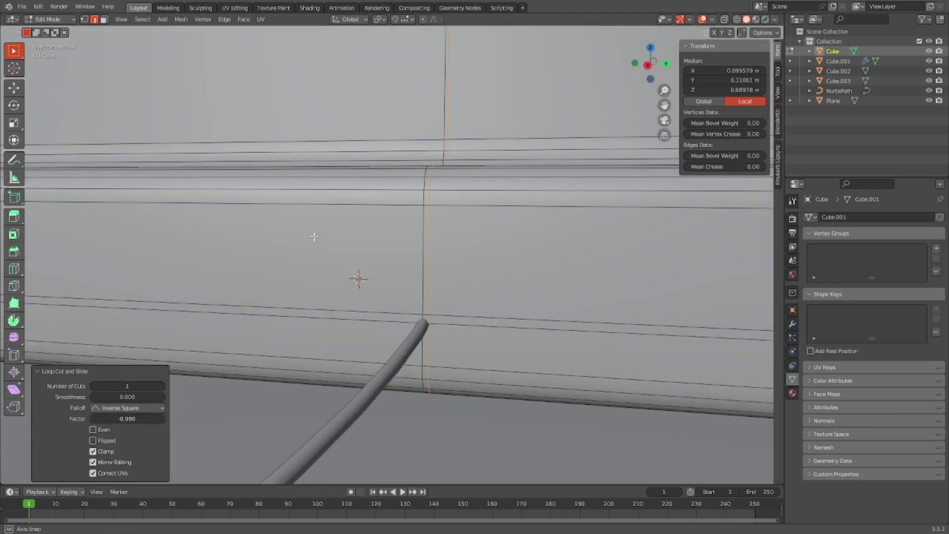
# Set the slide factor of the vertical loop cut beside the cable to -0.975
pyautogui.doubleClick(148, 419)
pyautogui.write('-')
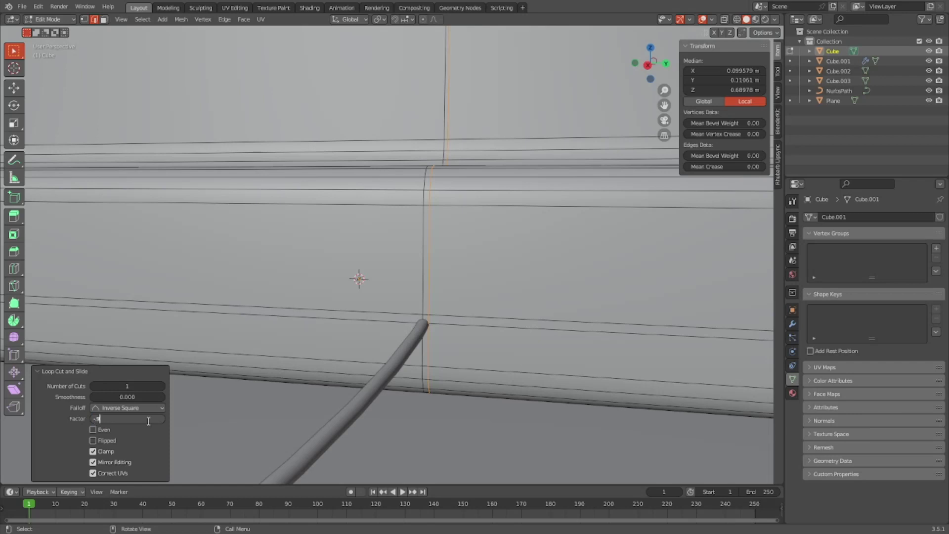
pyautogui.press('Return')
# Add a matching vertical loop cut on the -Y side of the cable, slid close to the loop through its end
pyautogui.moveTo(339, 313); pyautogui.dragTo(439, 361, button='middle')
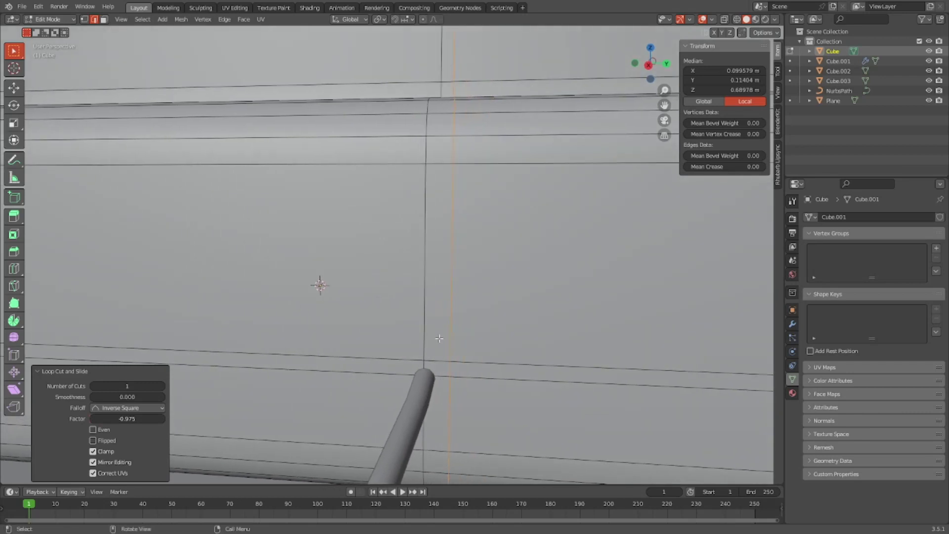
pyautogui.hotkey('ctrl', 'r')
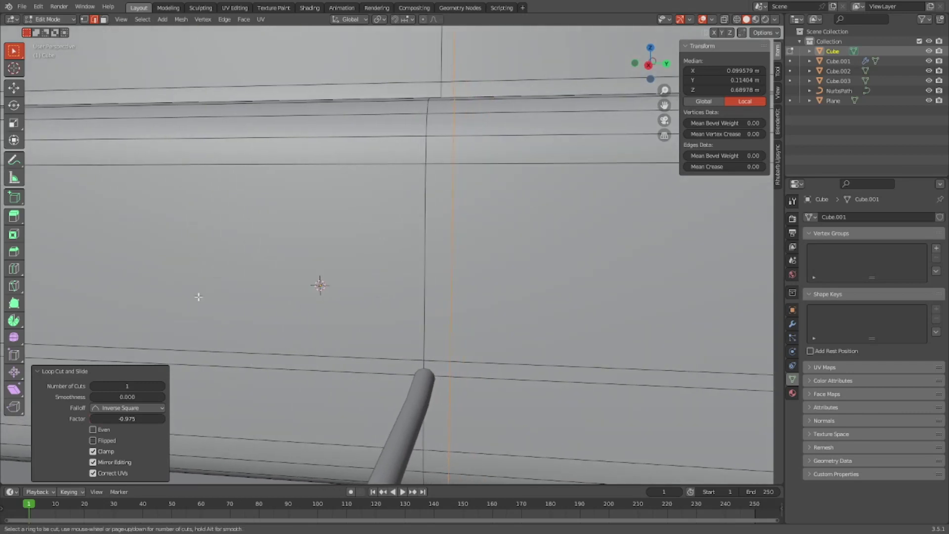
pyautogui.click(203, 369)
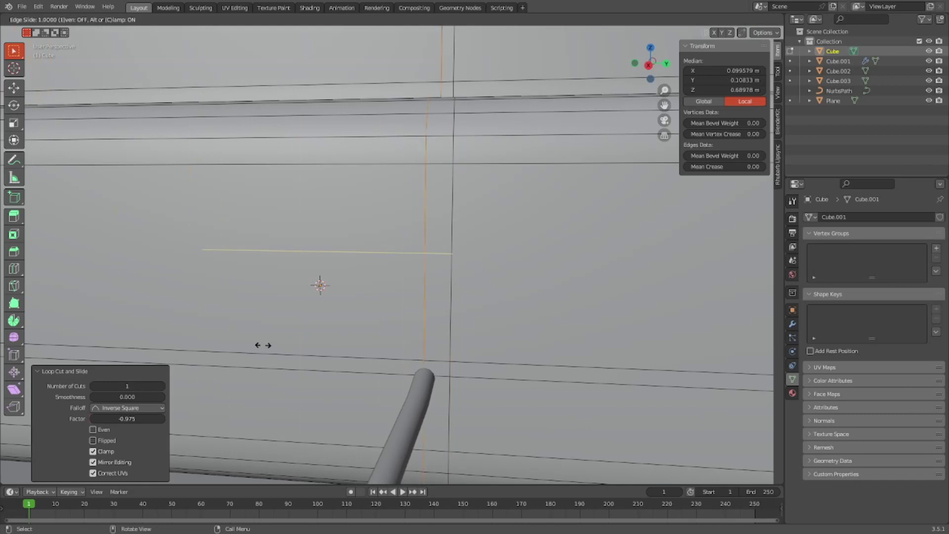
pyautogui.click(359, 317)
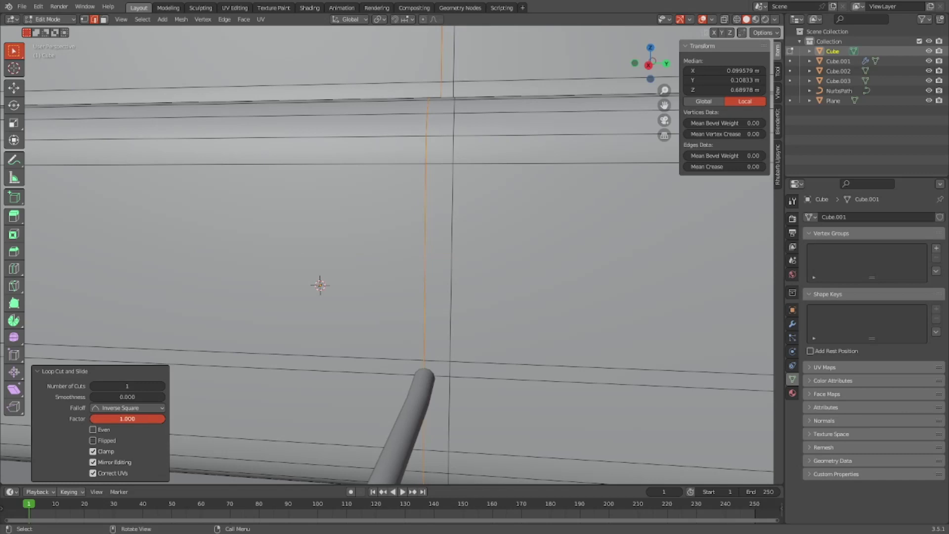
pyautogui.moveTo(127, 419); pyautogui.dragTo(125, 419)
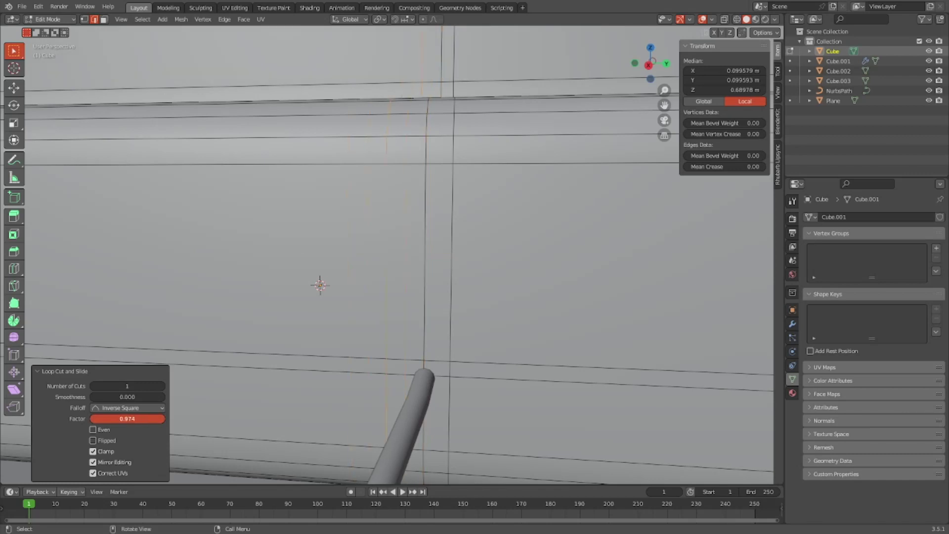
# Try a slide factor of 0.975 on the -Y side loop cut and set it to 0.98
pyautogui.click(160, 421)
pyautogui.press('BackSpace')
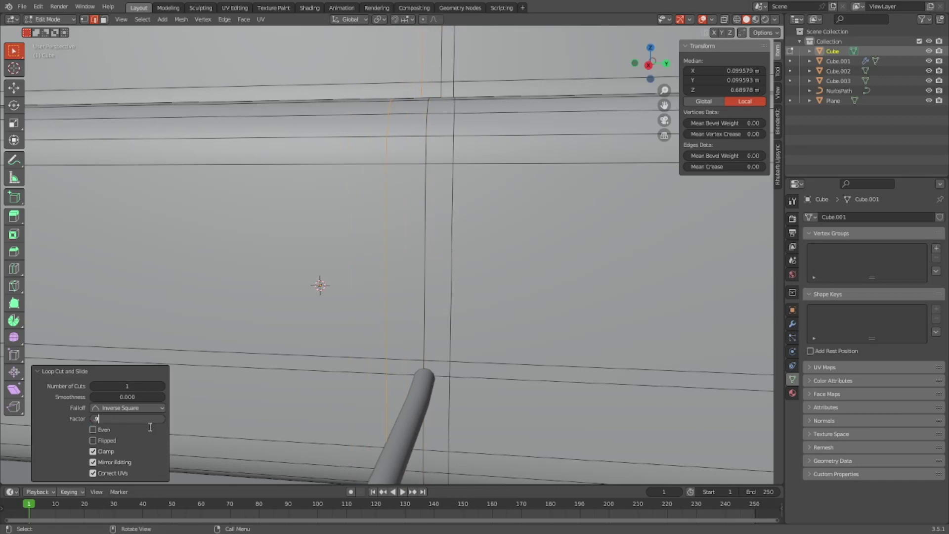
pyautogui.write('.975')
pyautogui.press('Return')
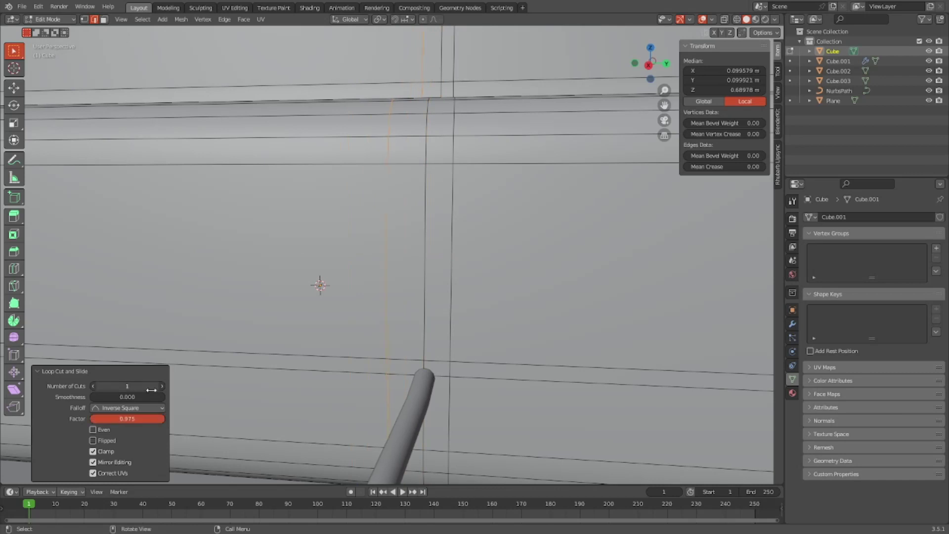
pyautogui.click(134, 421)
pyautogui.press('BackSpace')
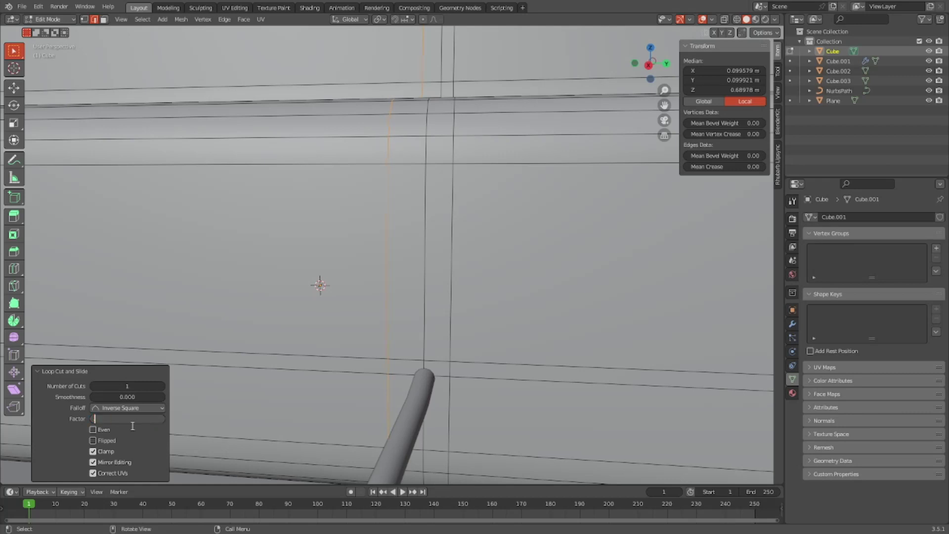
pyautogui.write('.98')
pyautogui.press('Return')
# Select the two short edges below the cable's end on the stand base and move them up 0.015 m along Z
pyautogui.moveTo(313, 305)
pyautogui.mouseDown(button='middle')
pyautogui.moveTo(282, 331)
pyautogui.moveTo(329, 307)
pyautogui.mouseUp(button='middle')
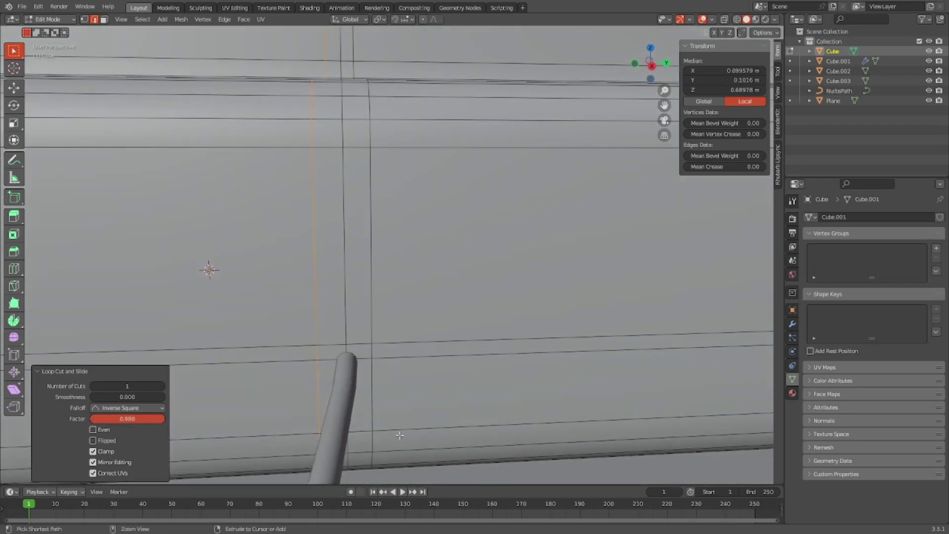
pyautogui.hotkey('ctrl', 'r')
pyautogui.rightClick(384, 418)
pyautogui.click(366, 433)
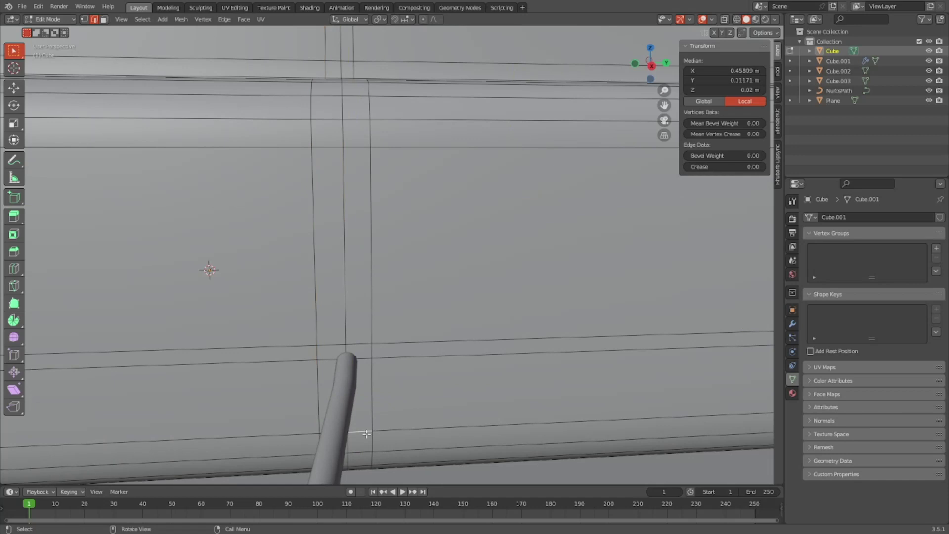
pyautogui.moveTo(366, 433); pyautogui.dragTo(339, 421, button='middle')
pyautogui.keyDown('shift'); pyautogui.click(313, 424); pyautogui.keyUp('shift')
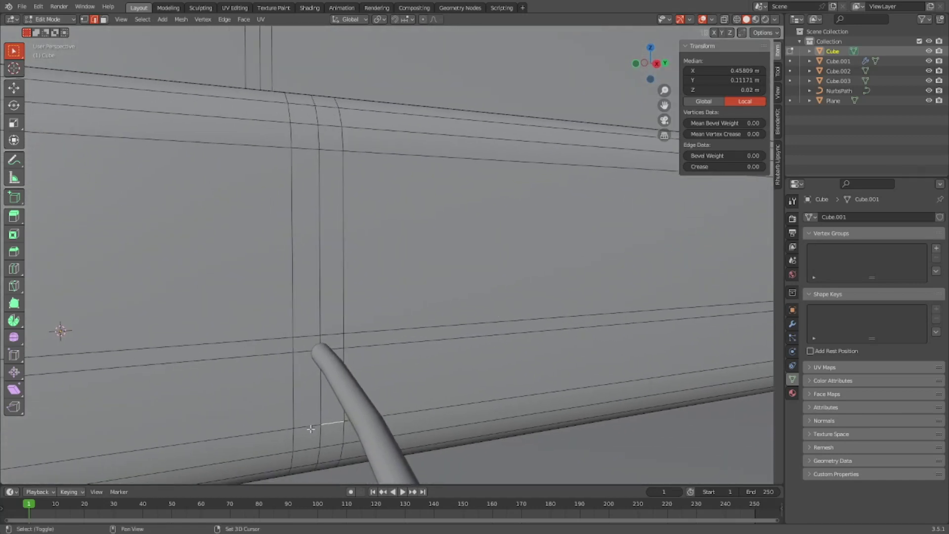
pyautogui.moveTo(390, 373); pyautogui.dragTo(409, 374, button='middle')
pyautogui.press('g')
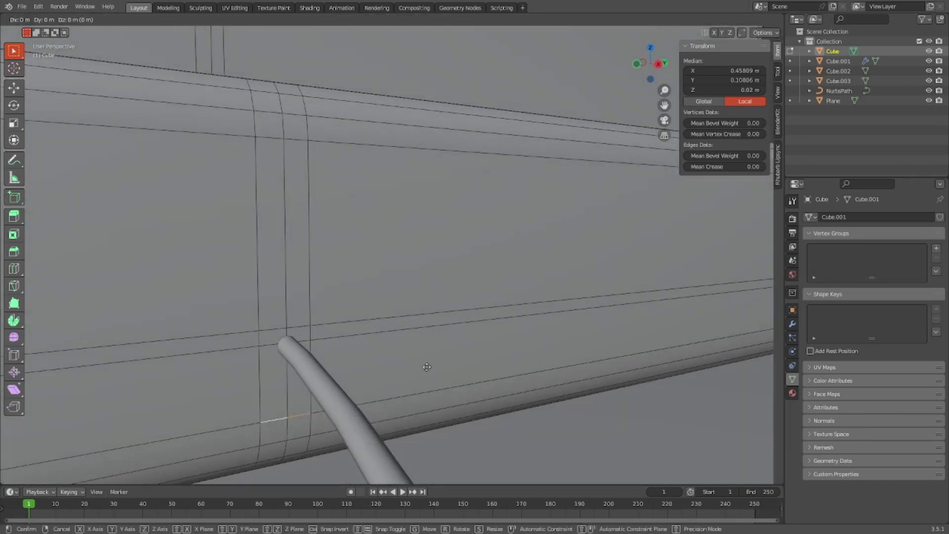
pyautogui.press('z')
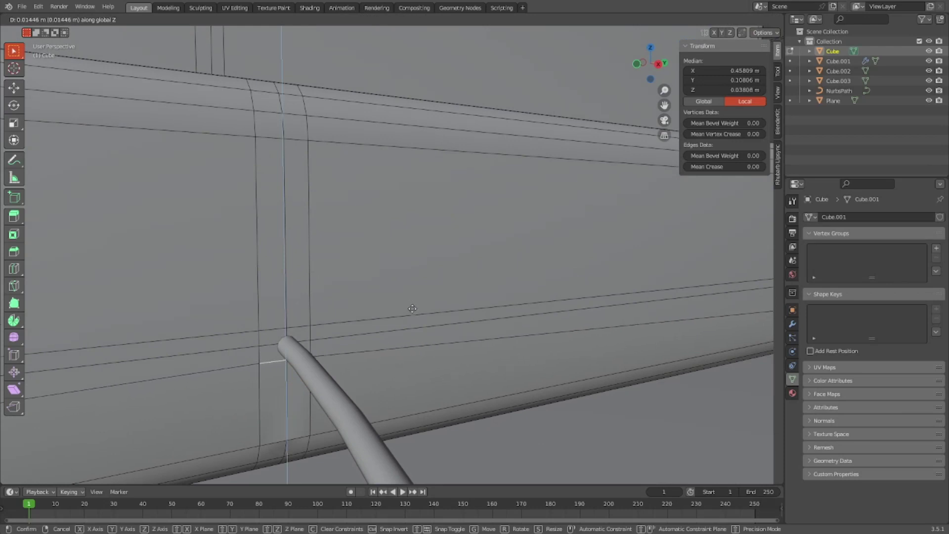
pyautogui.write('.01')
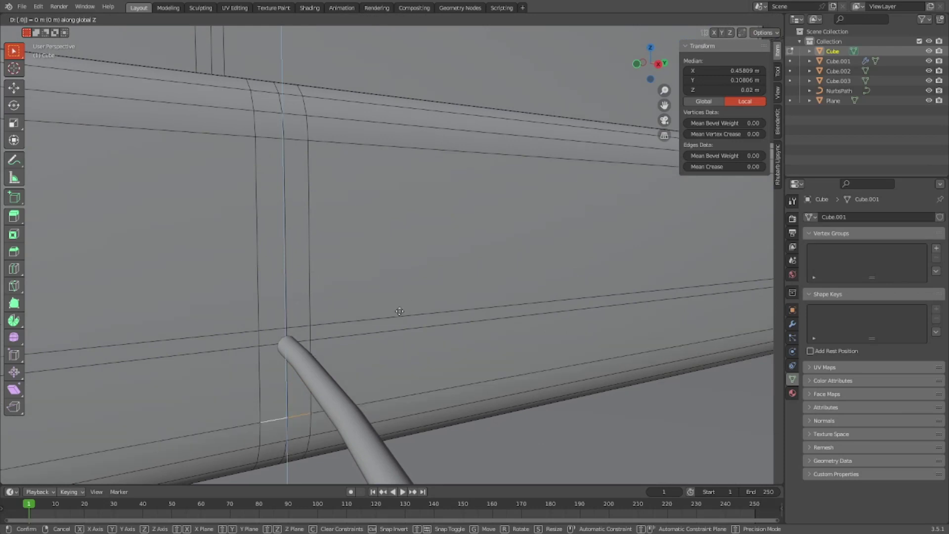
pyautogui.write('5')
pyautogui.press('Return')
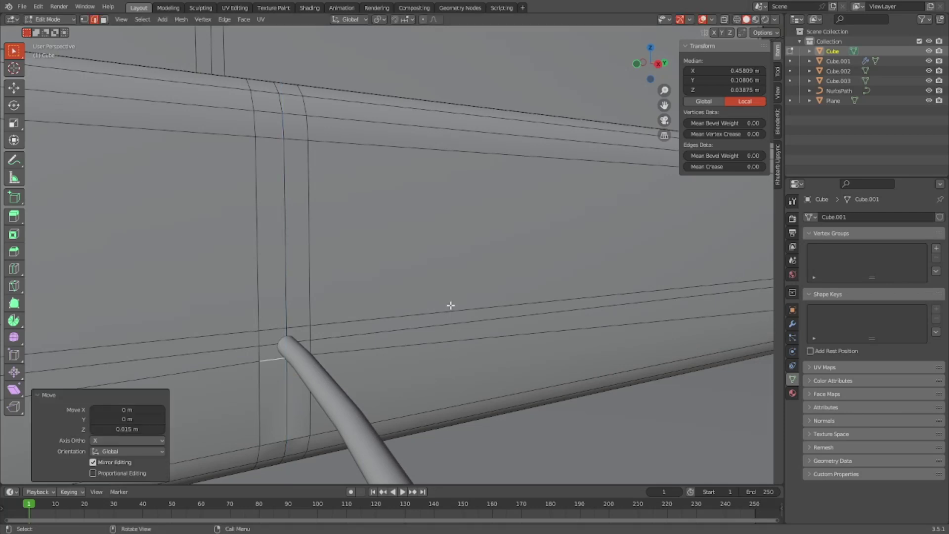
# Select the four small stand faces around the cable's end and extrude them outward about 0.0026 m along their normal
pyautogui.moveTo(450, 305); pyautogui.dragTo(422, 309, button='middle')
pyautogui.press('3')
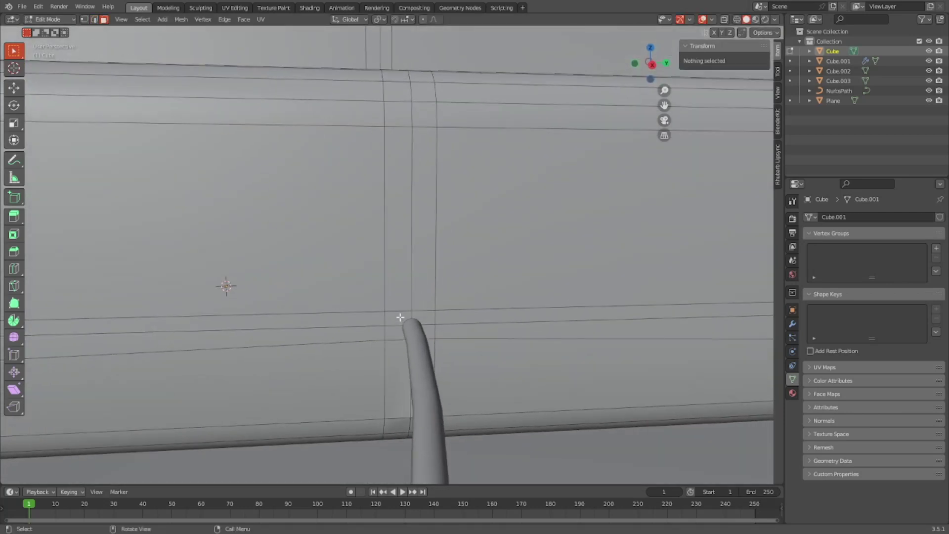
pyautogui.click(400, 317)
pyautogui.keyDown('shift'); pyautogui.click(424, 318); pyautogui.keyUp('shift')
pyautogui.keyDown('shift'); pyautogui.click(427, 333); pyautogui.keyUp('shift')
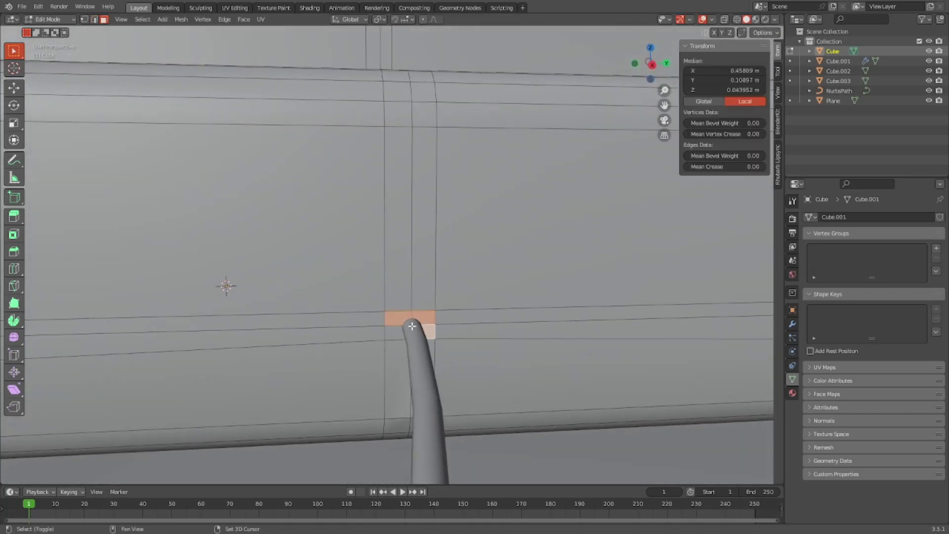
pyautogui.keyDown('shift'); pyautogui.click(396, 332); pyautogui.keyUp('shift')
pyautogui.moveTo(369, 326); pyautogui.dragTo(419, 322, button='middle')
pyautogui.press('KP_Decimal')
pyautogui.scroll(-8, 425, 324)
pyautogui.scroll(2, 455, 314)
pyautogui.scroll(4, 485, 314)
pyautogui.scroll(-1, 485, 313)
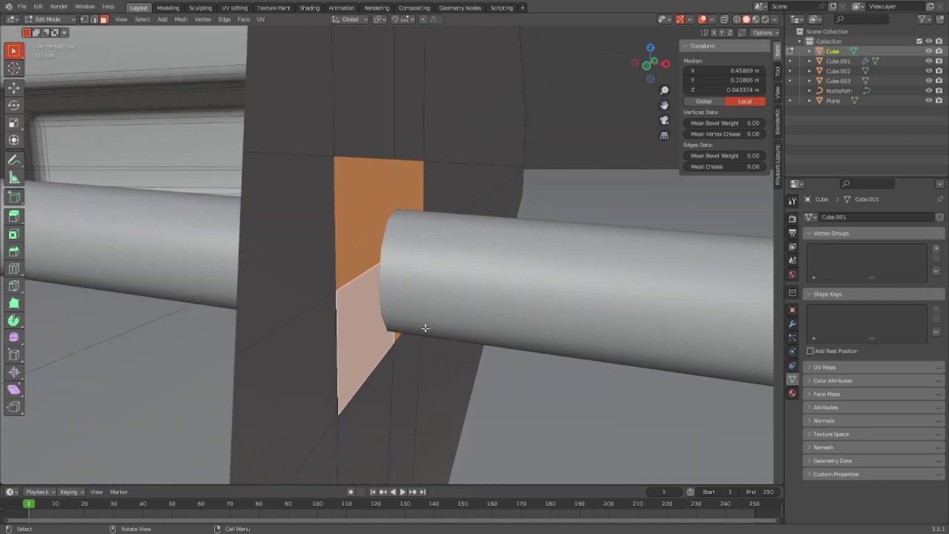
pyautogui.press('e')
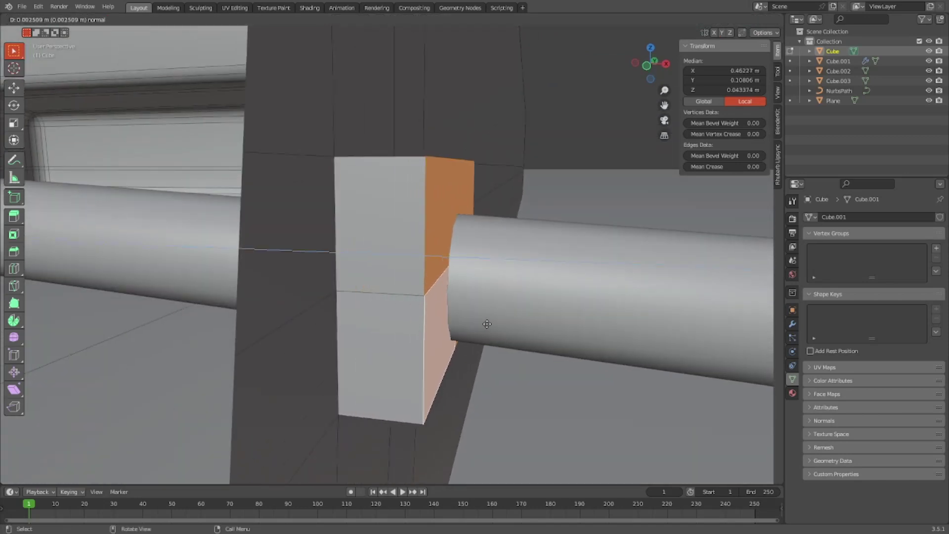
pyautogui.click(487, 324)
pyautogui.moveTo(486, 326); pyautogui.dragTo(219, 420, button='middle')
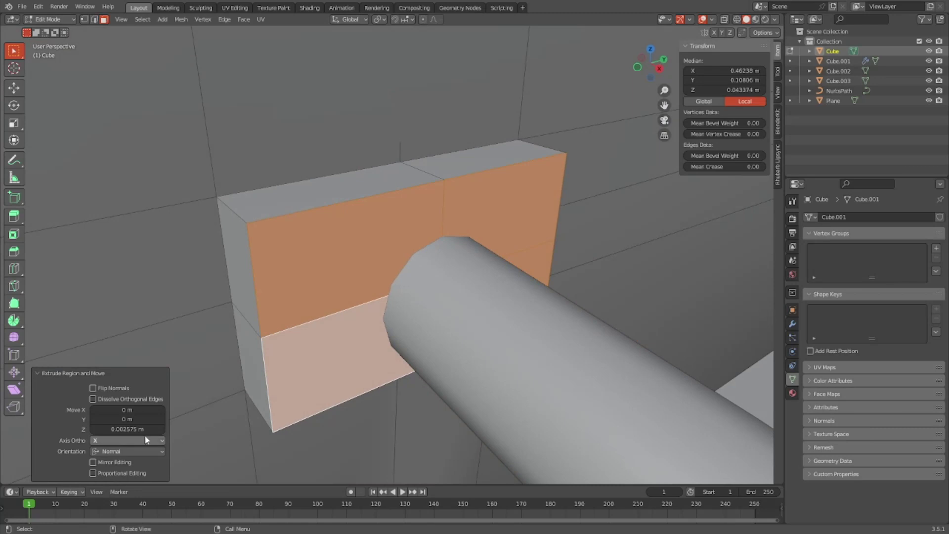
# Set the extrusion distance of the connector block on the stand to 0.002 m along its normal
pyautogui.click(129, 430)
pyautogui.write('.002')
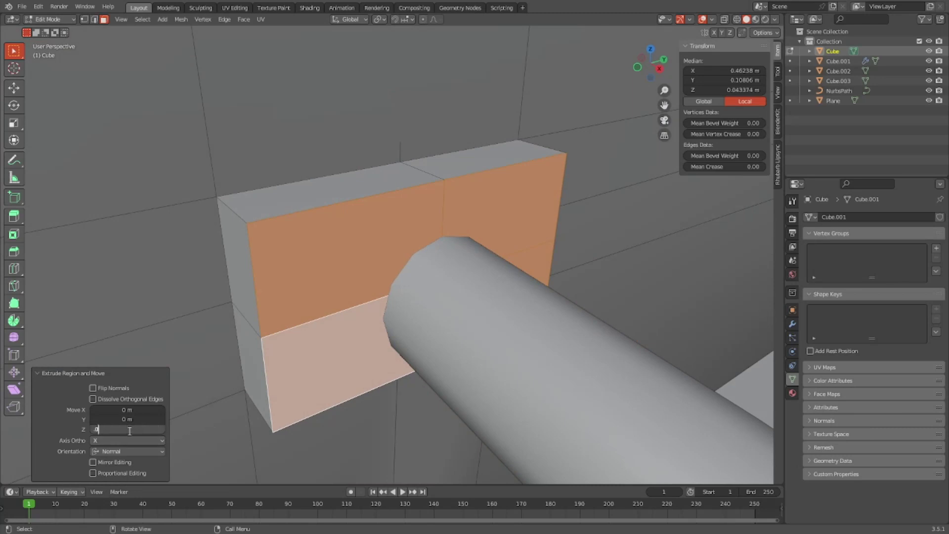
pyautogui.press('Return')
# Select the loop of side faces around the connector block and bevel their edges about 0.0005 m wide with 4 segments
pyautogui.moveTo(216, 318); pyautogui.dragTo(293, 278, button='middle')
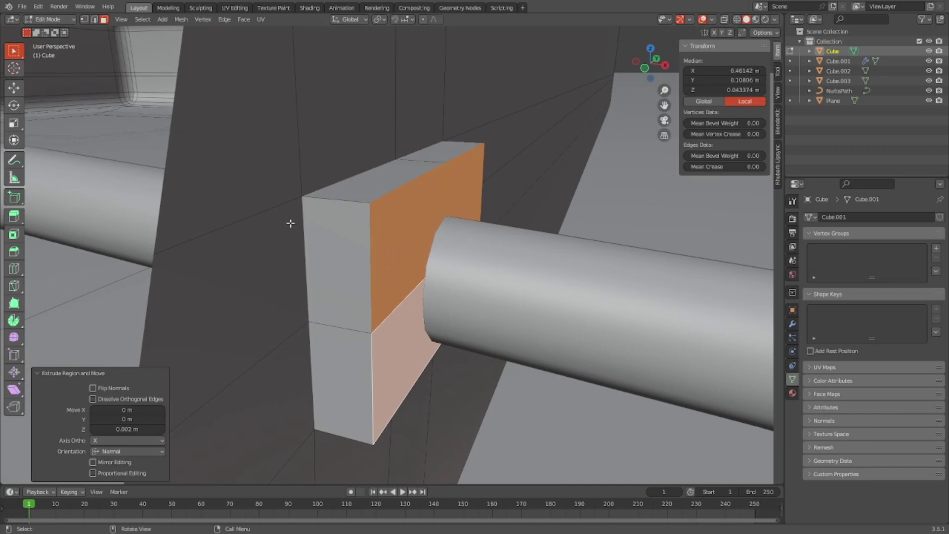
pyautogui.keyDown('alt'); pyautogui.click(339, 200); pyautogui.keyUp('alt')
pyautogui.moveTo(324, 212); pyautogui.dragTo(375, 208, button='middle')
pyautogui.scroll(-2, 424, 203)
pyautogui.hotkey('ctrl', 'b')
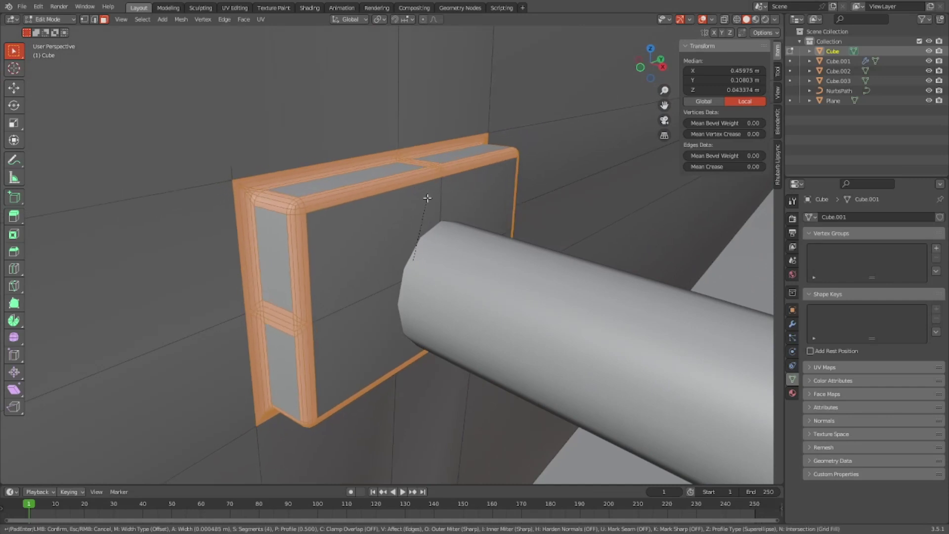
pyautogui.click(427, 198)
# Set the connector block's bevel width to 0.0003 m and return to Object Mode
pyautogui.click(143, 324)
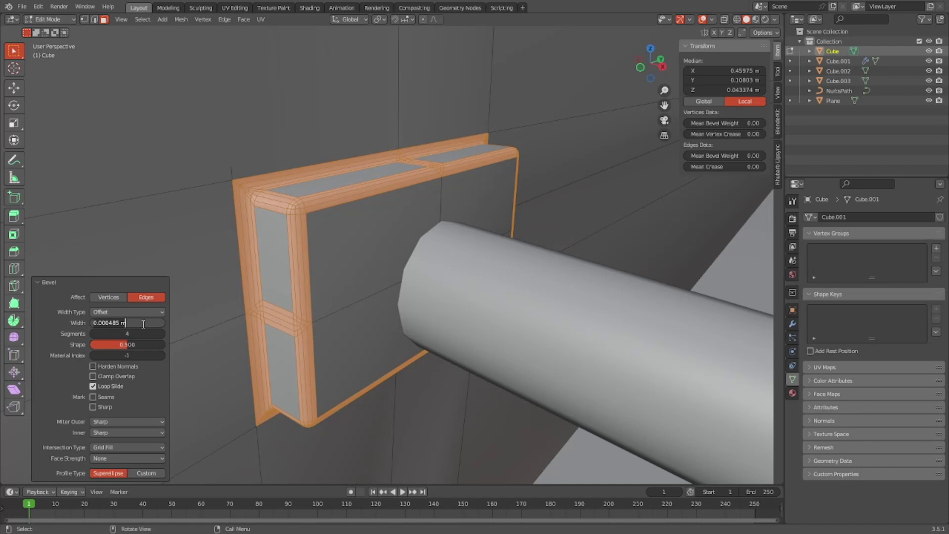
pyautogui.hotkey('ctrl', 'a')
pyautogui.press('BackSpace')
pyautogui.write('.0003')
pyautogui.press('Return')
pyautogui.press('Tab')
pyautogui.scroll(-14, 399, 165)
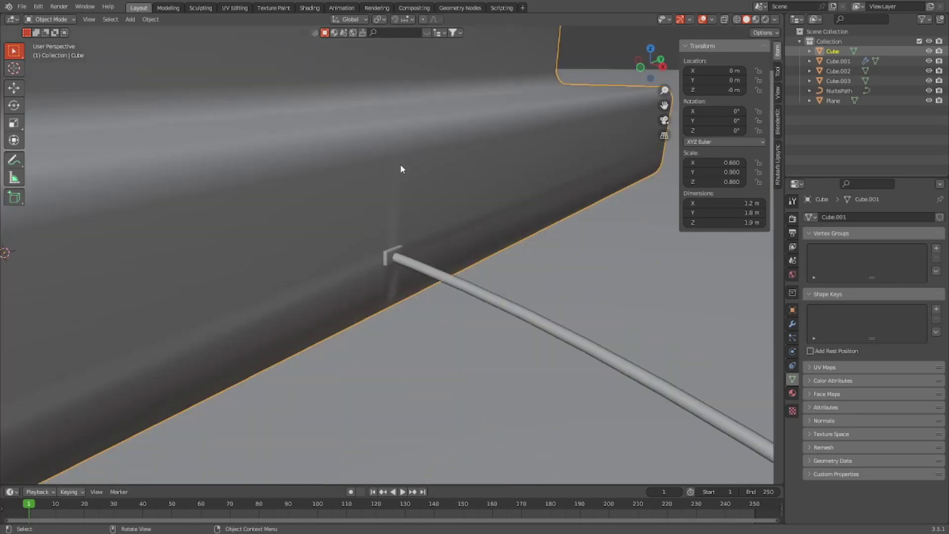
pyautogui.moveTo(400, 165); pyautogui.dragTo(421, 325, button='middle')
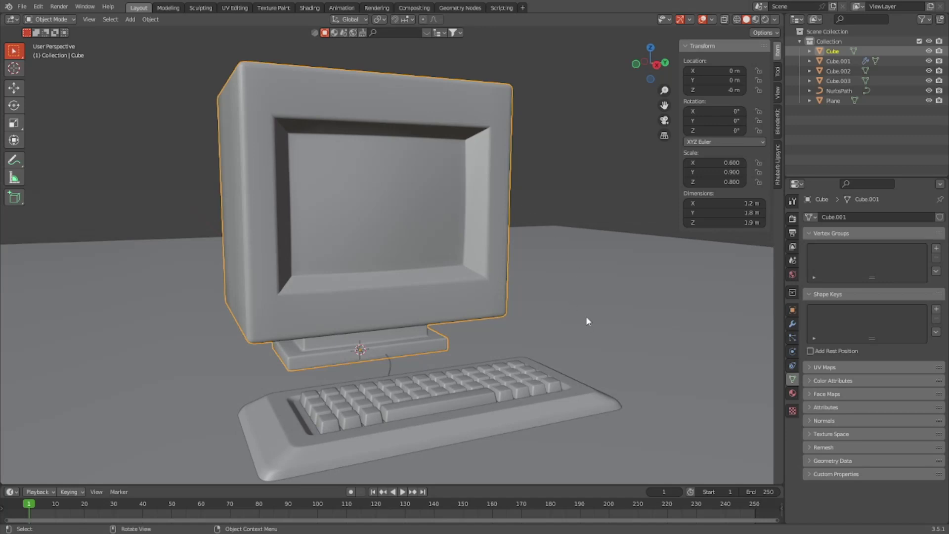
pyautogui.moveTo(587, 321); pyautogui.dragTo(457, 412, button='middle')
pyautogui.scroll(5, 456, 409)
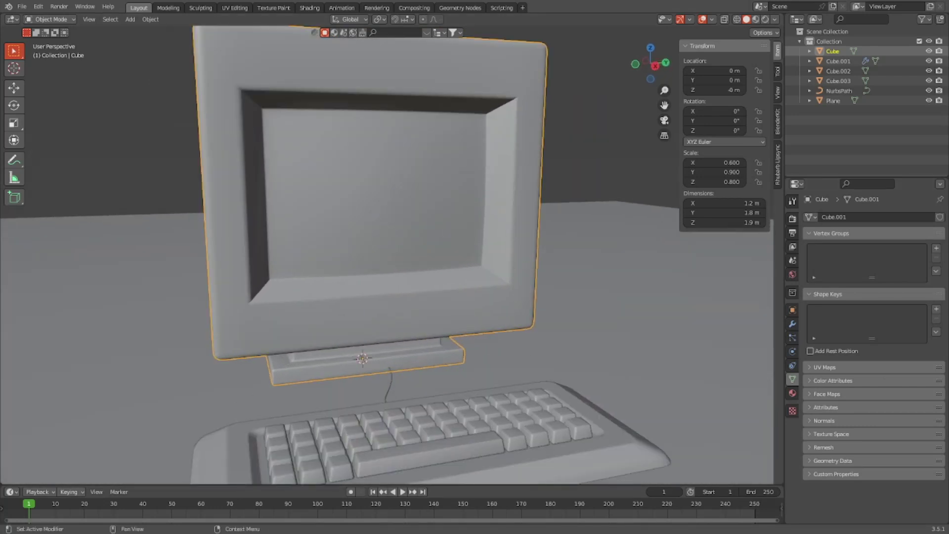